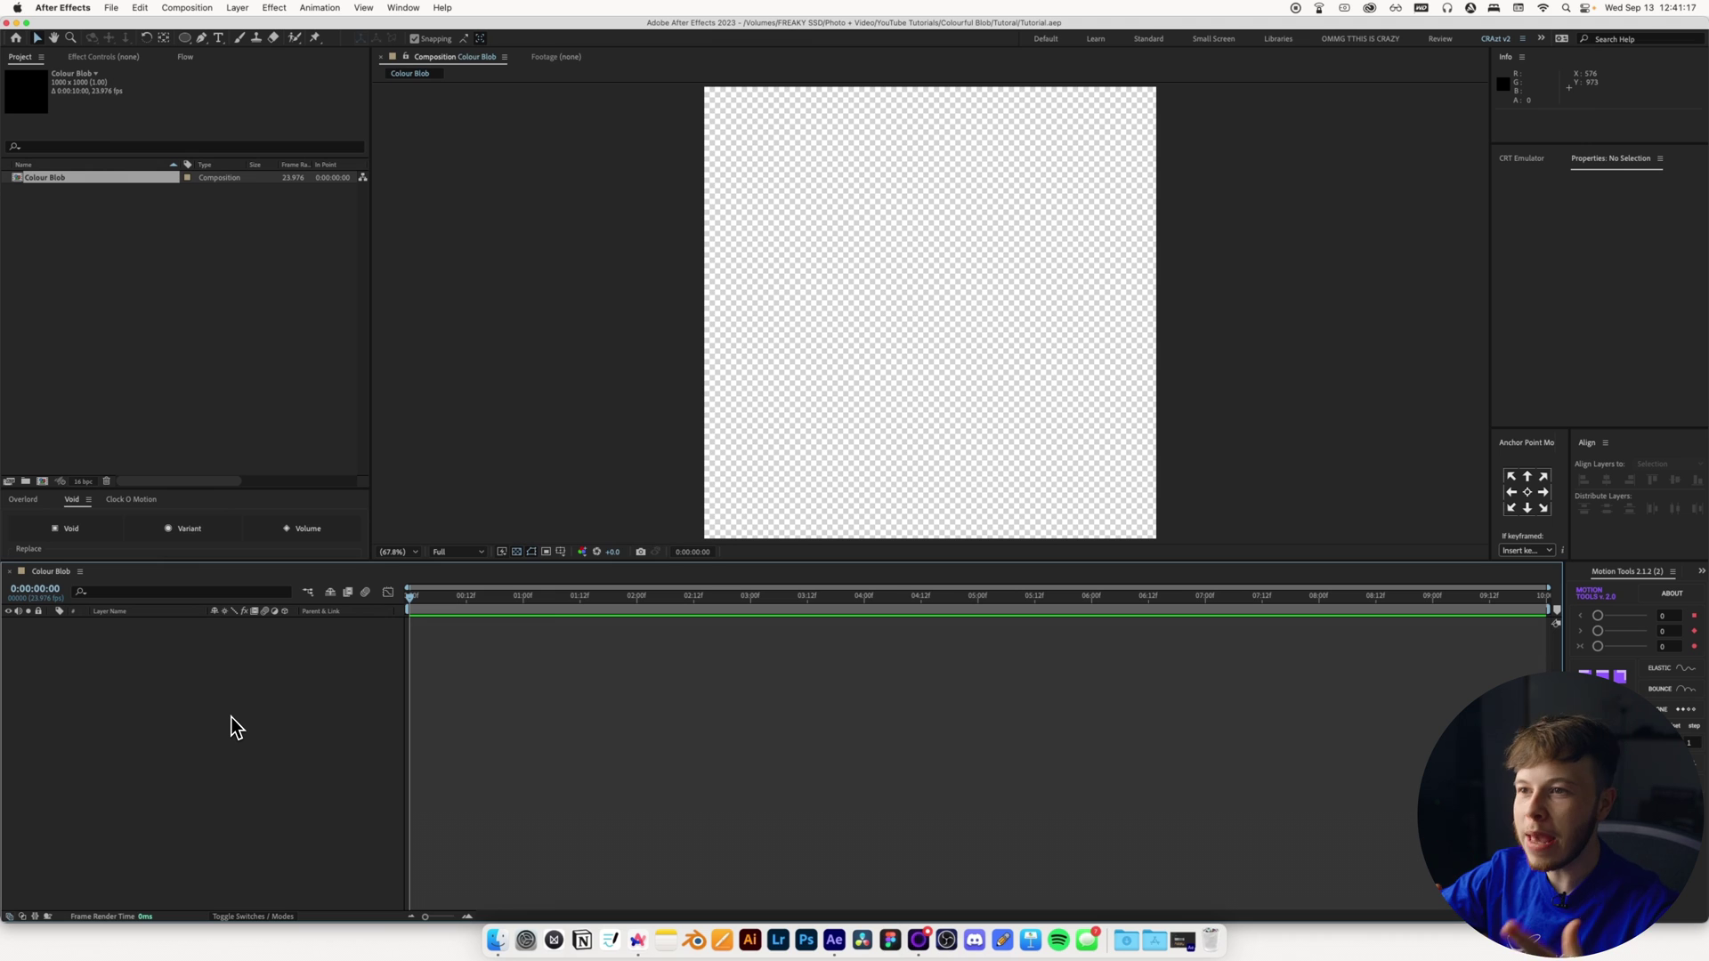
Step: Create a composition-sized solid named BlackBG with the near-black colour 0A0A0A
key(super+y)
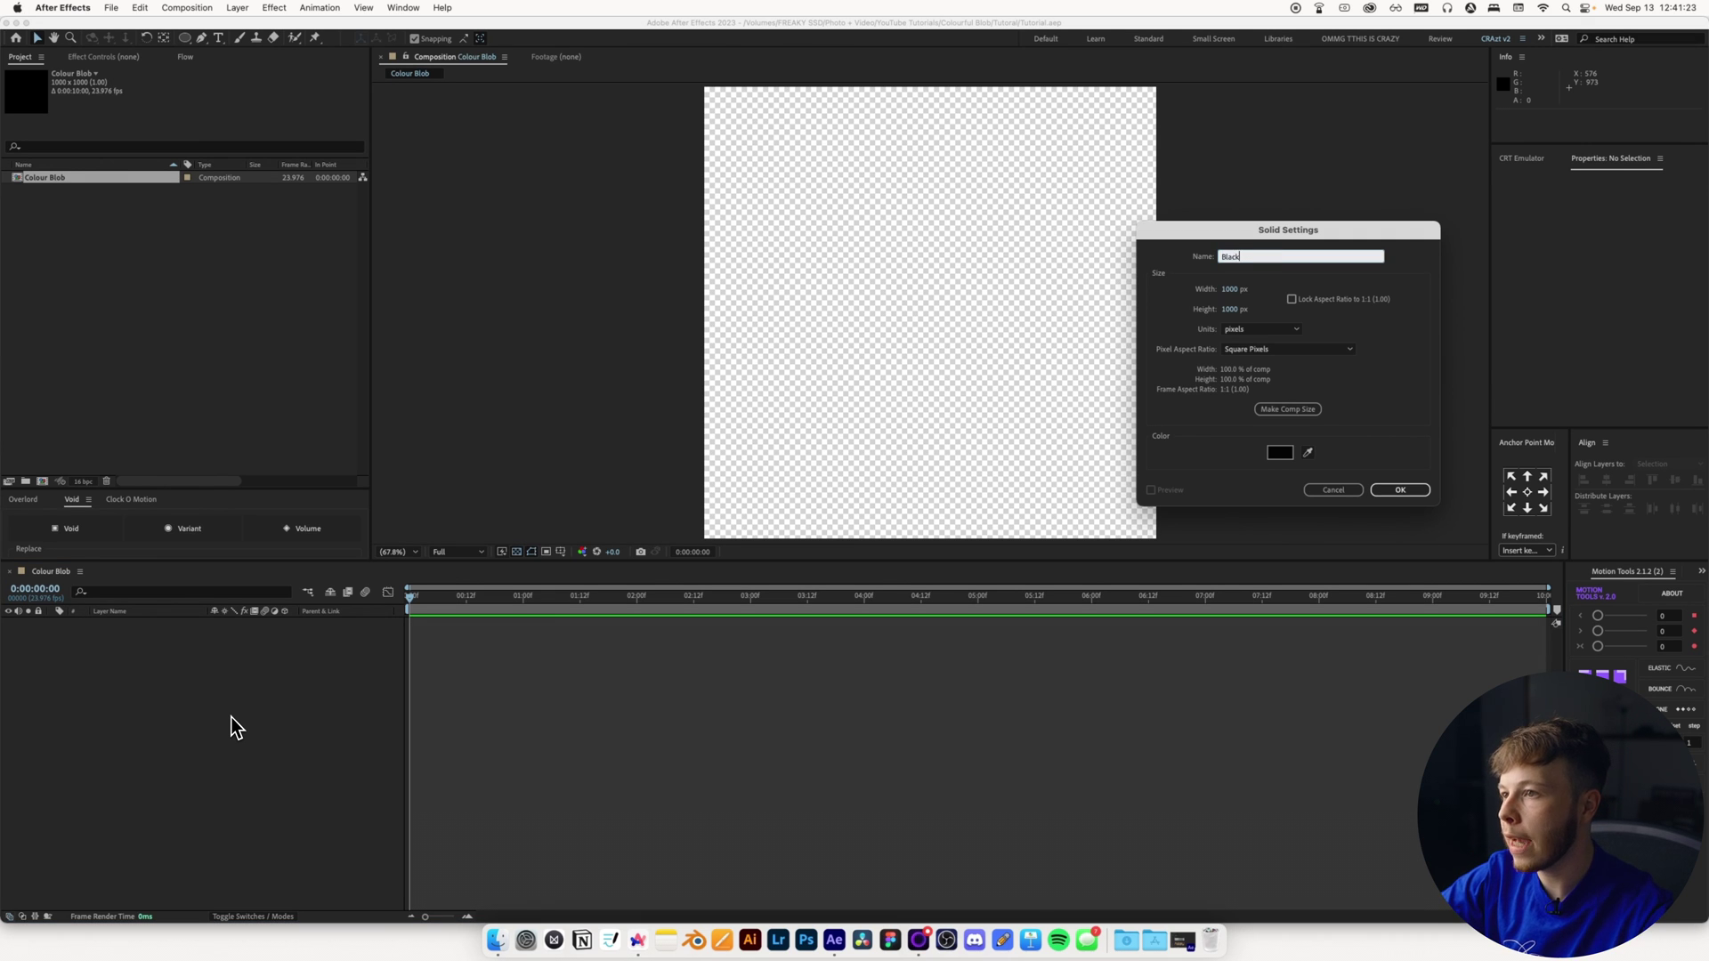
text(BlackBG)
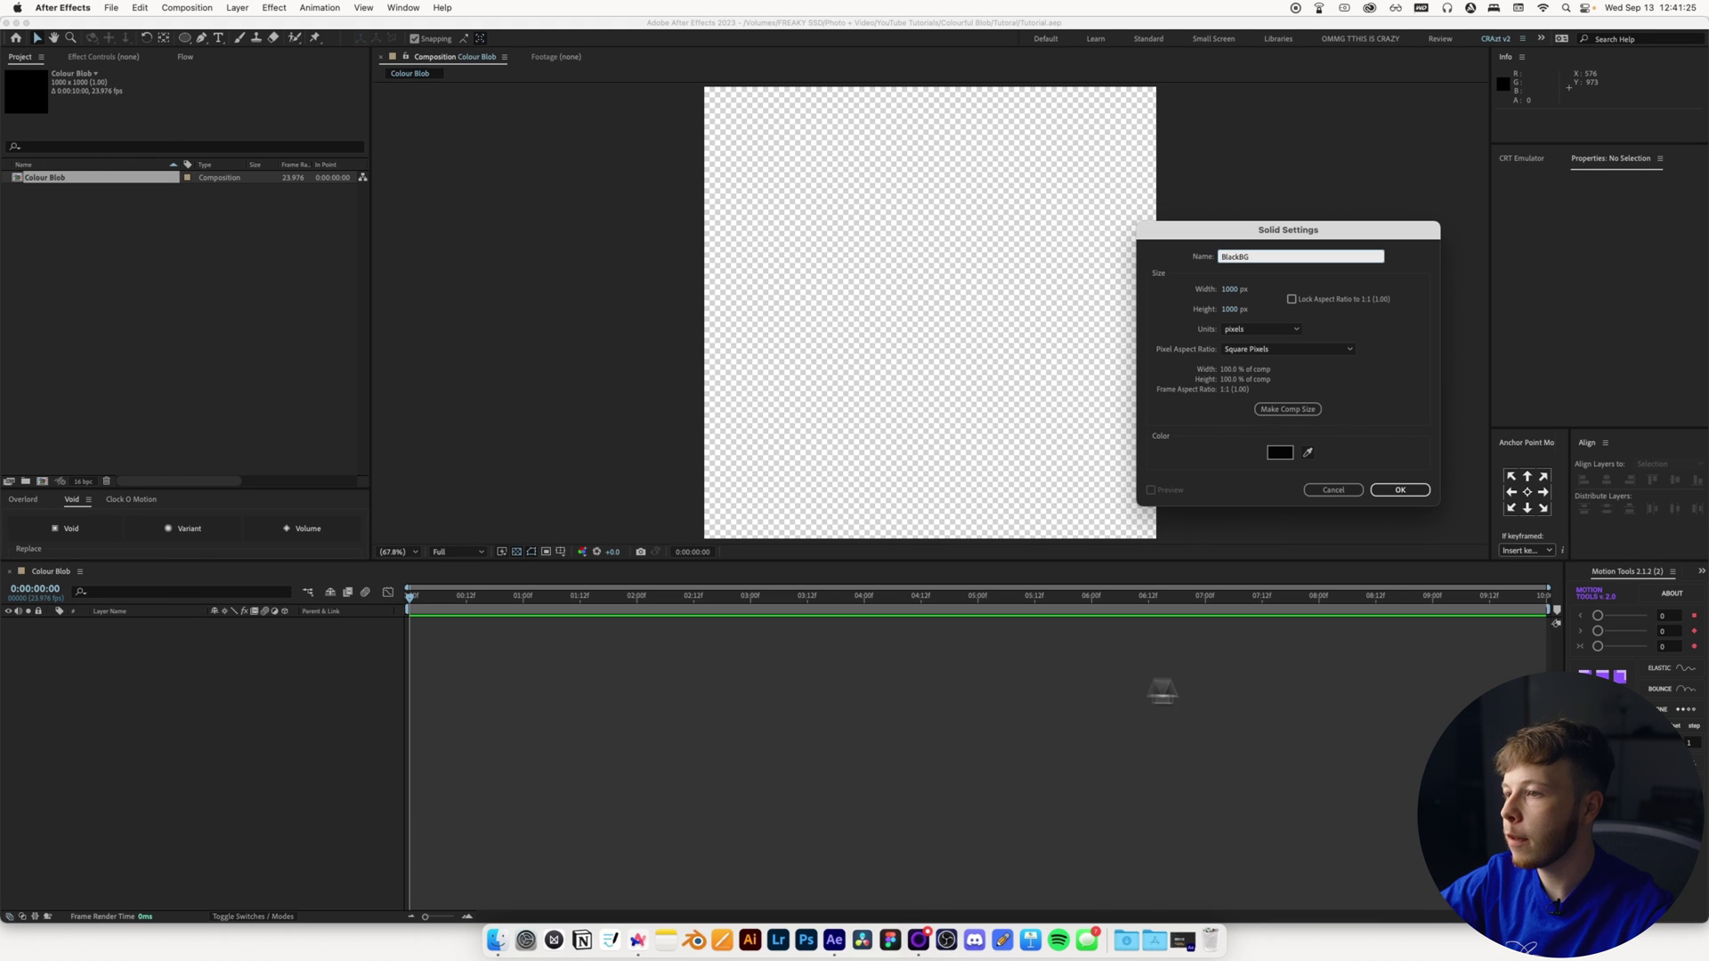
click(1279, 452)
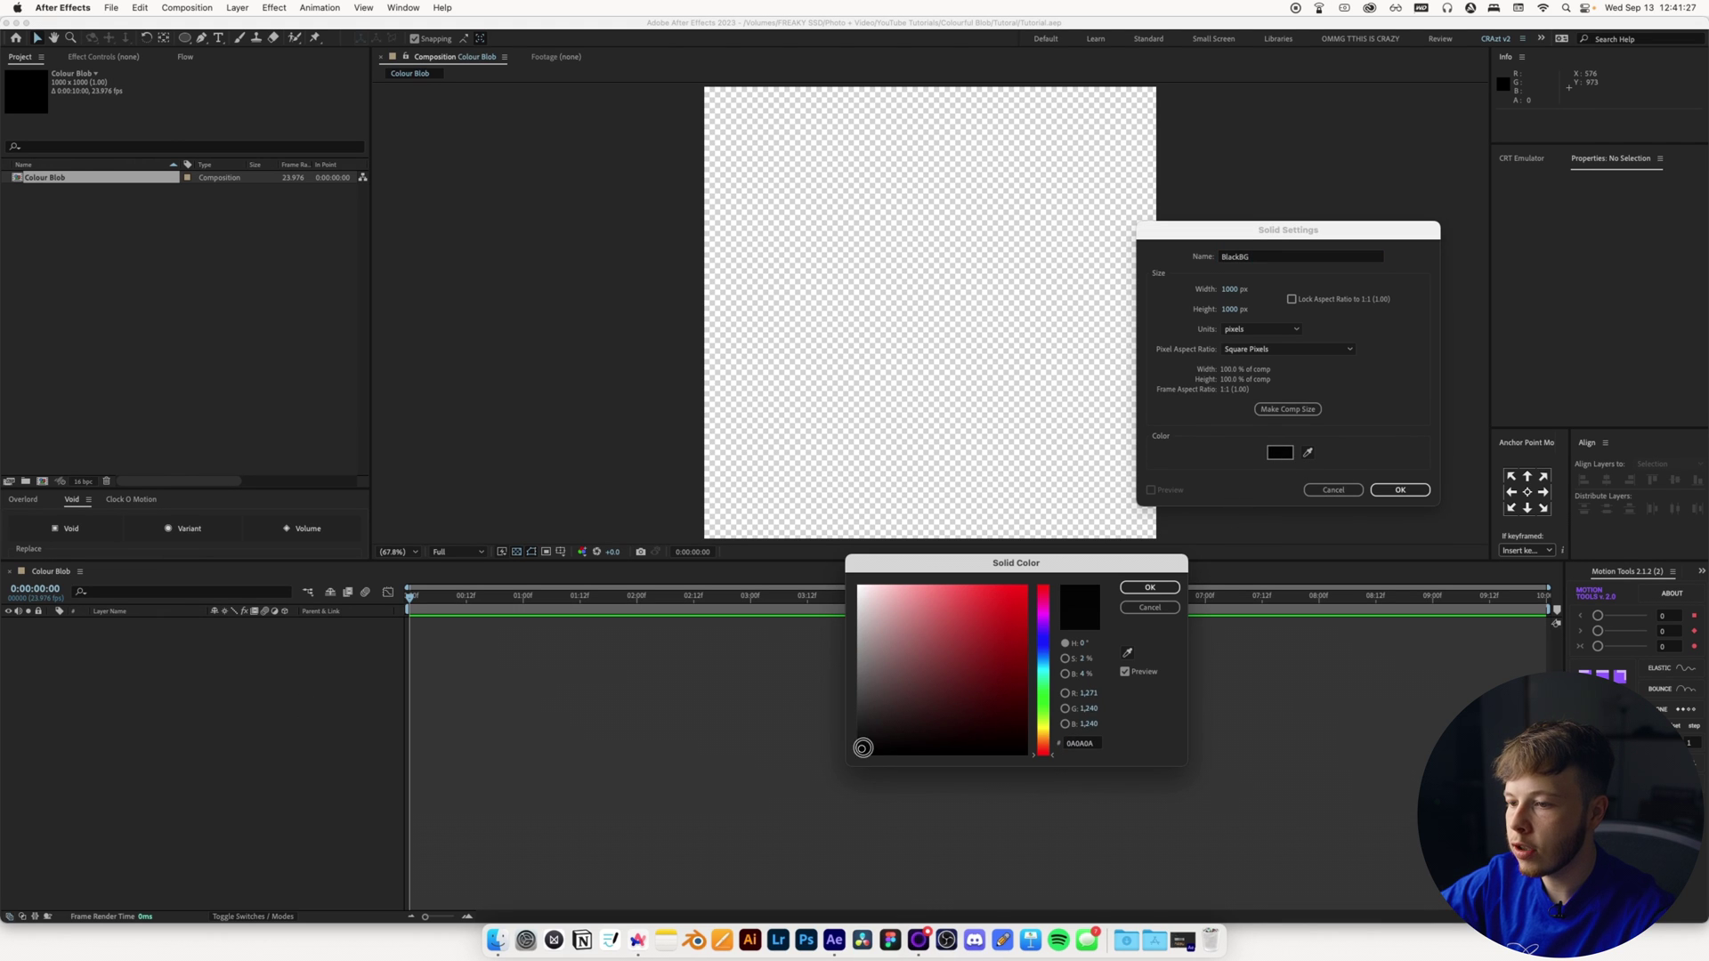
click(1150, 588)
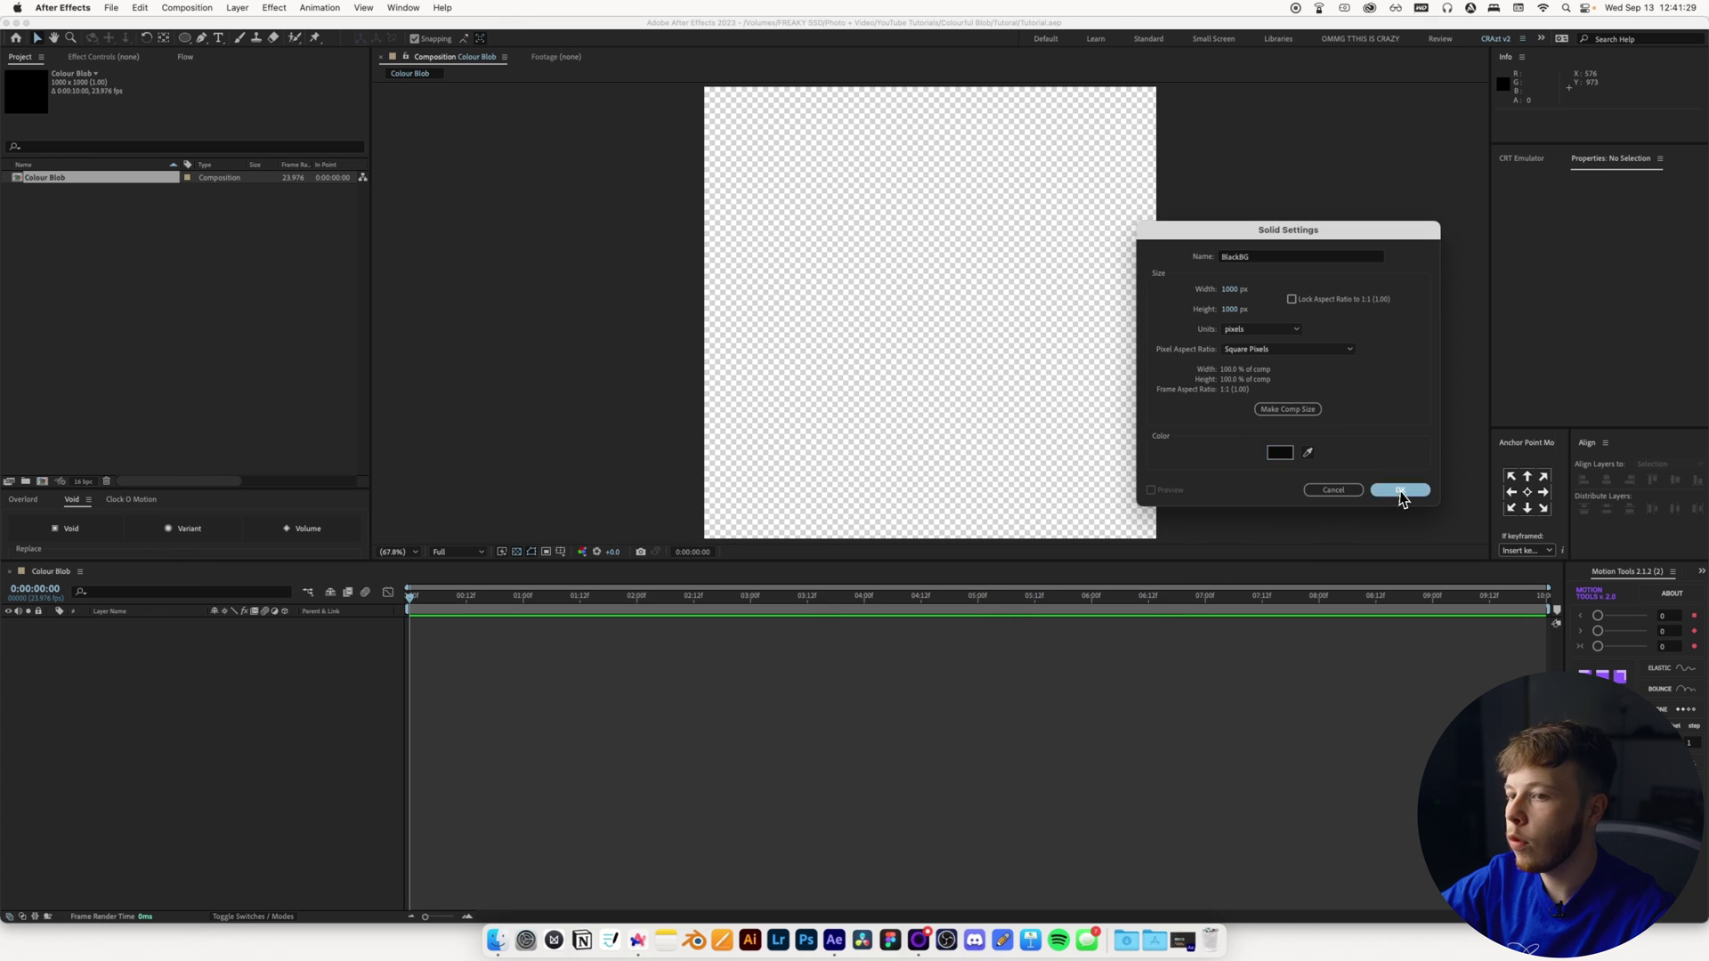
click(1400, 489)
Step: Add a text layer reading "boring" and centre it in the composition
click(219, 38)
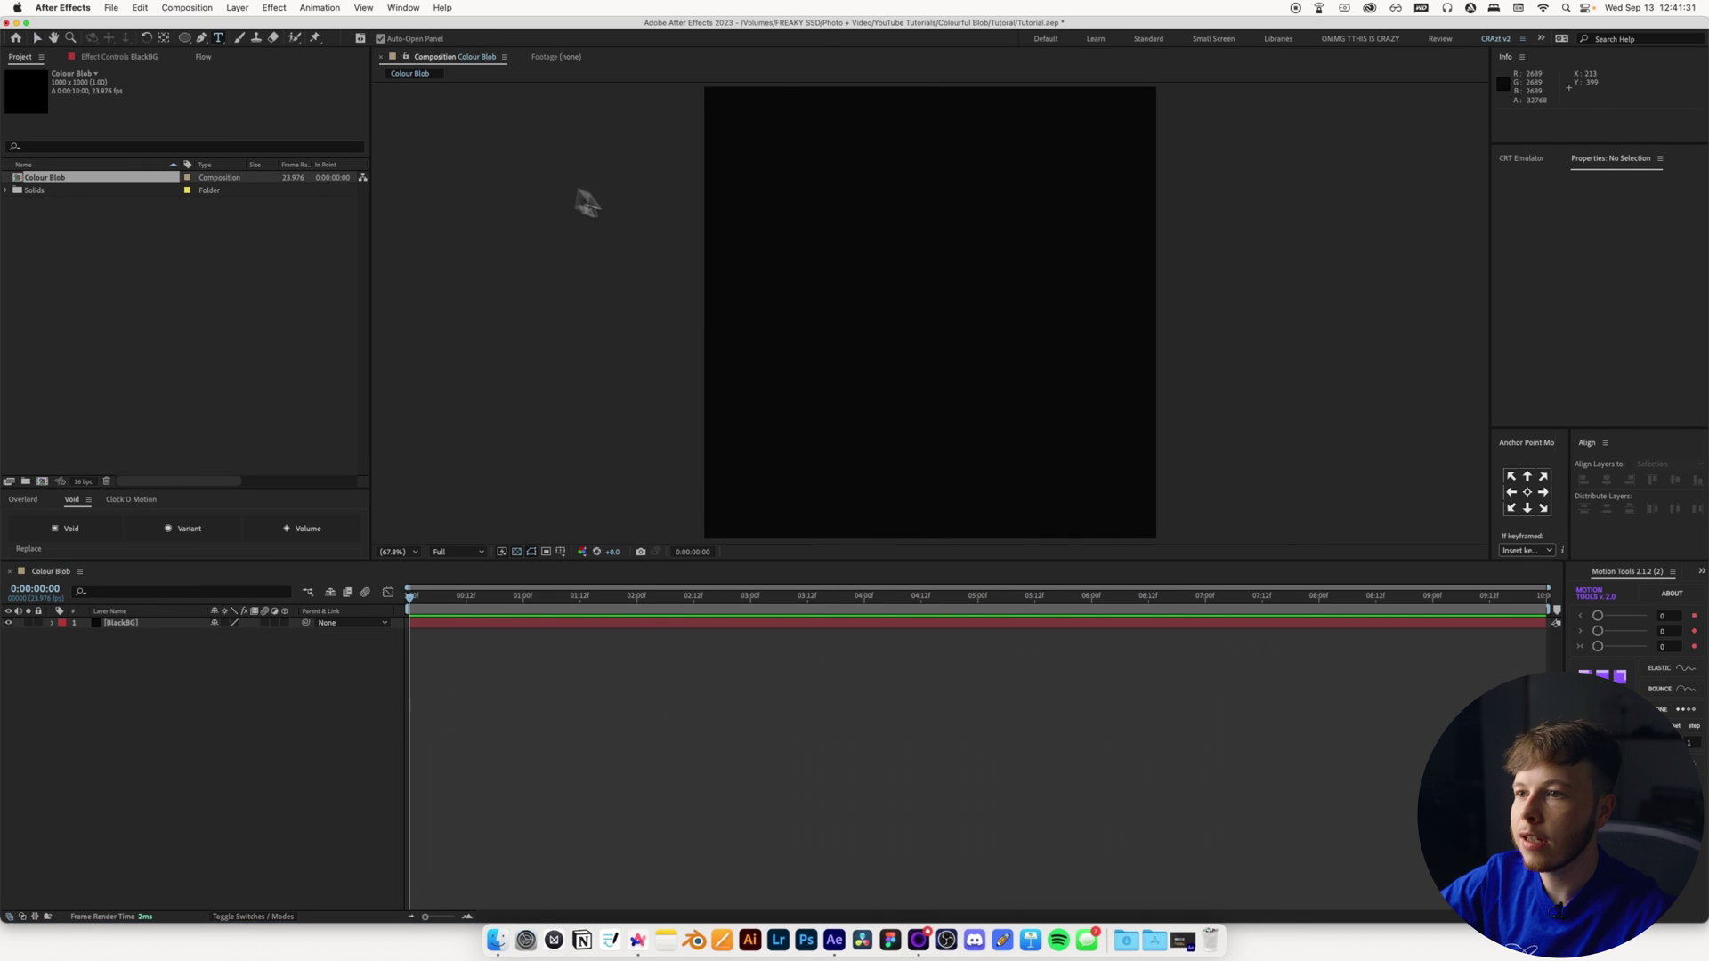
click(863, 307)
text(boring)
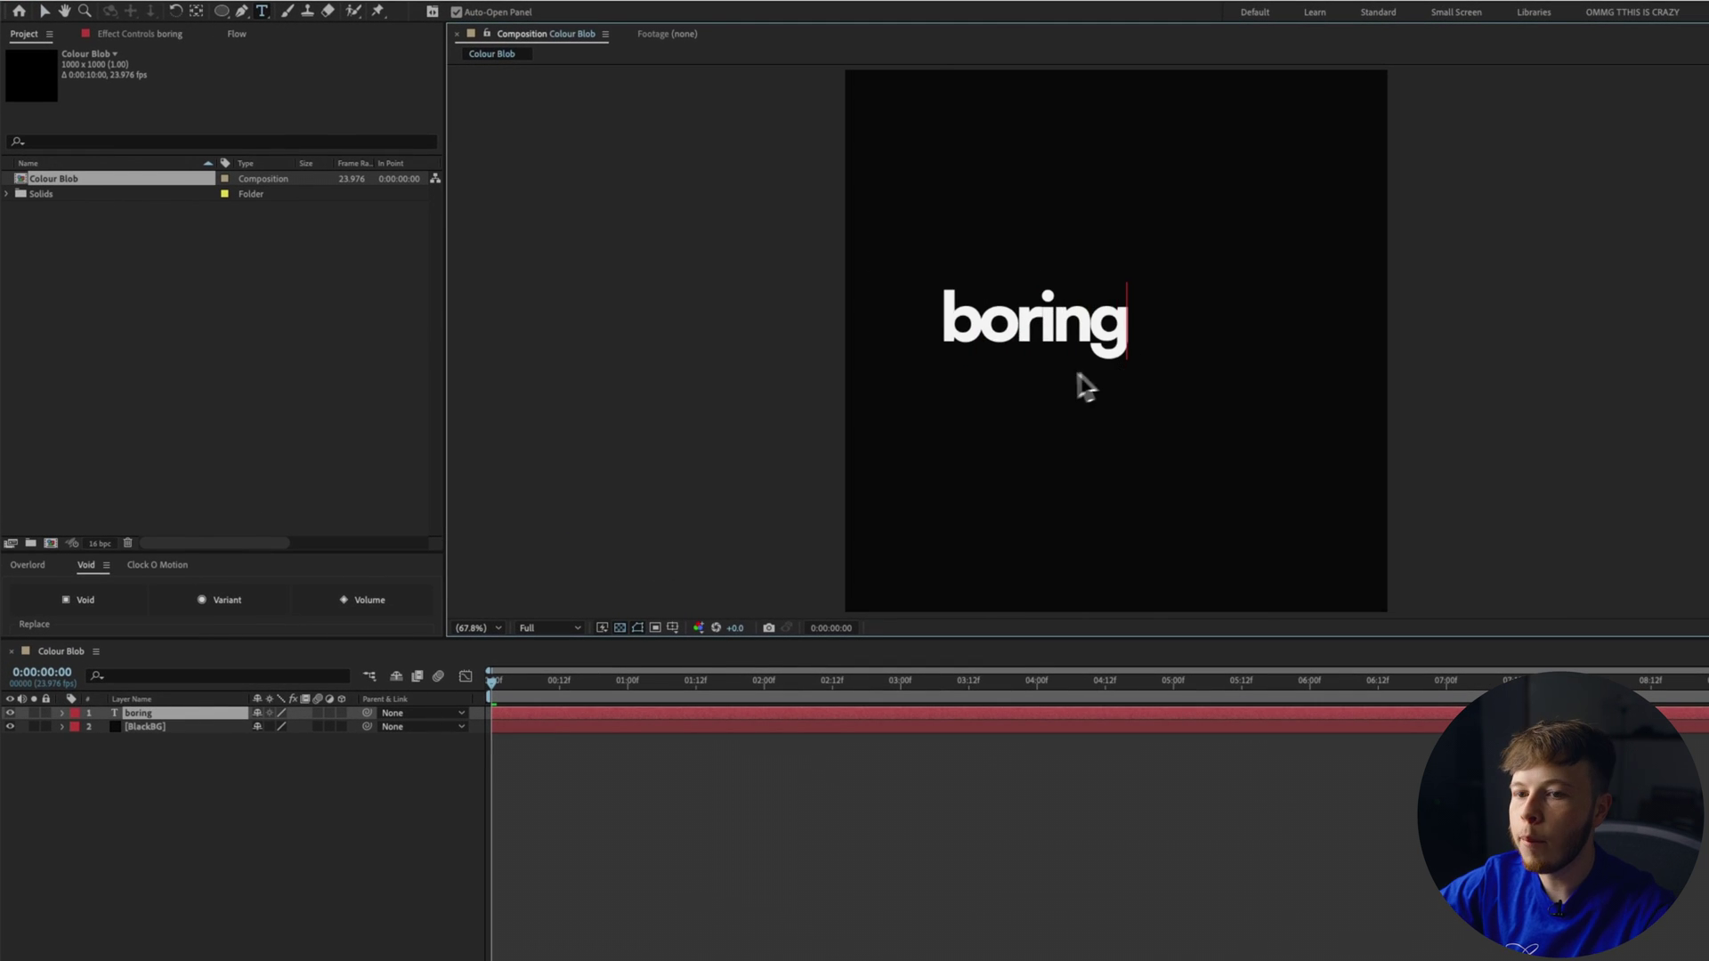
click(131, 714)
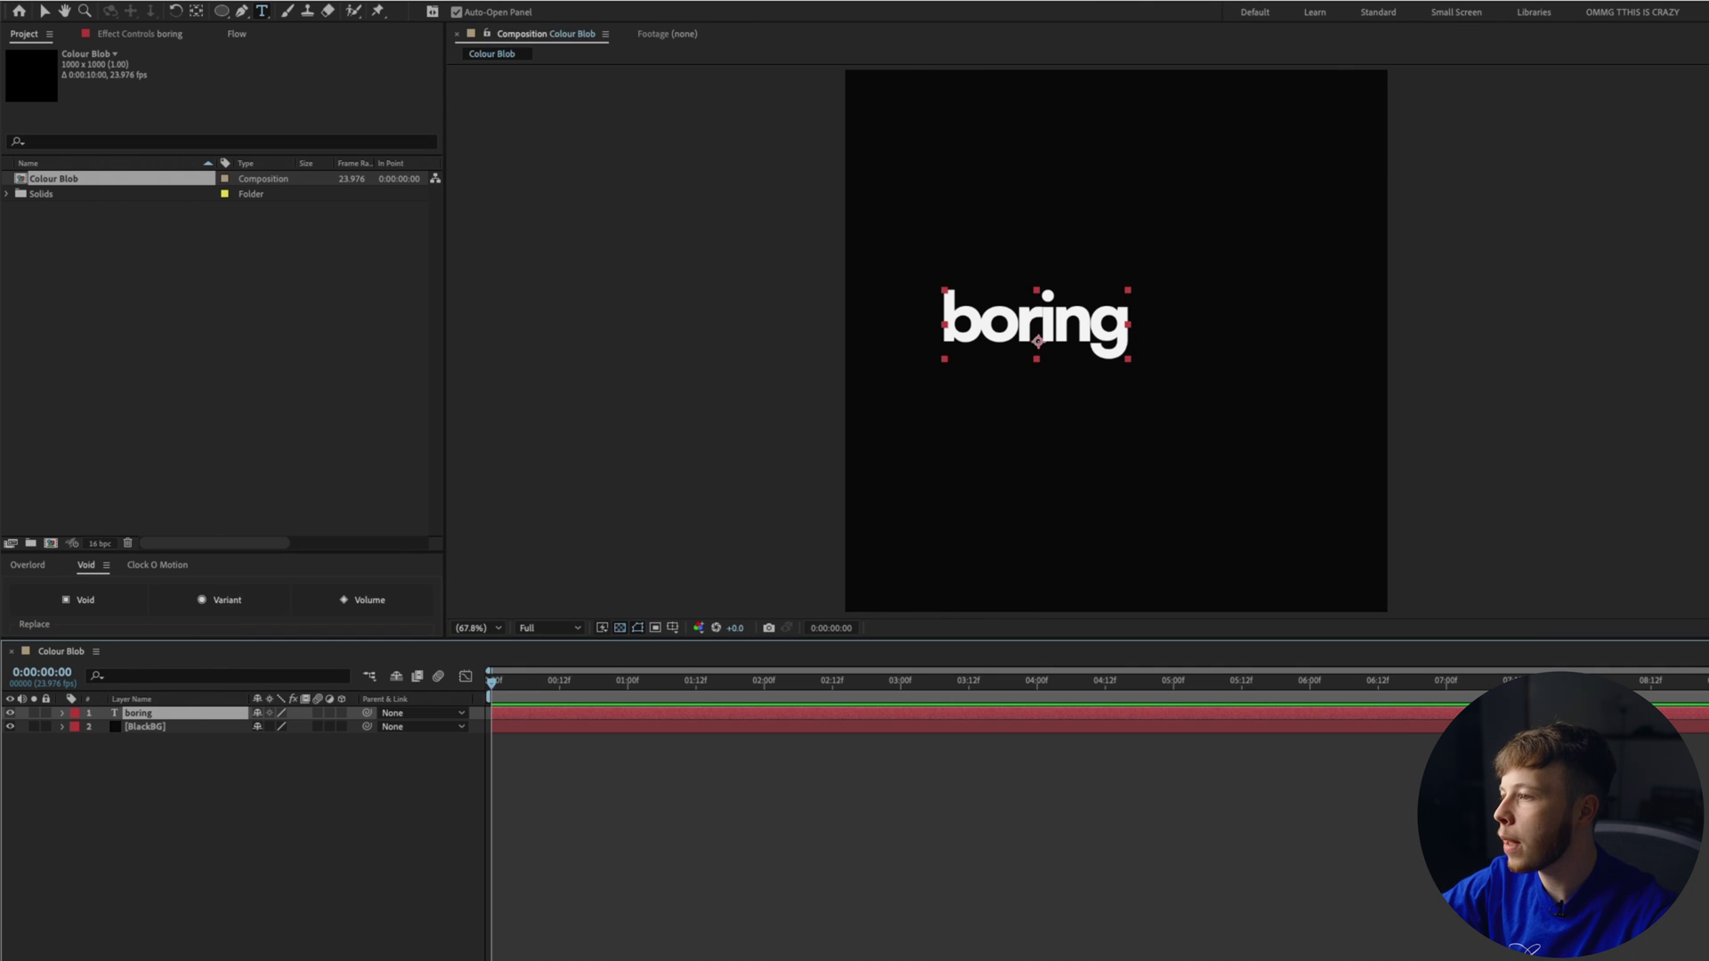
key(ctrl+Home)
key(ctrl+alt+Home)
click(241, 805)
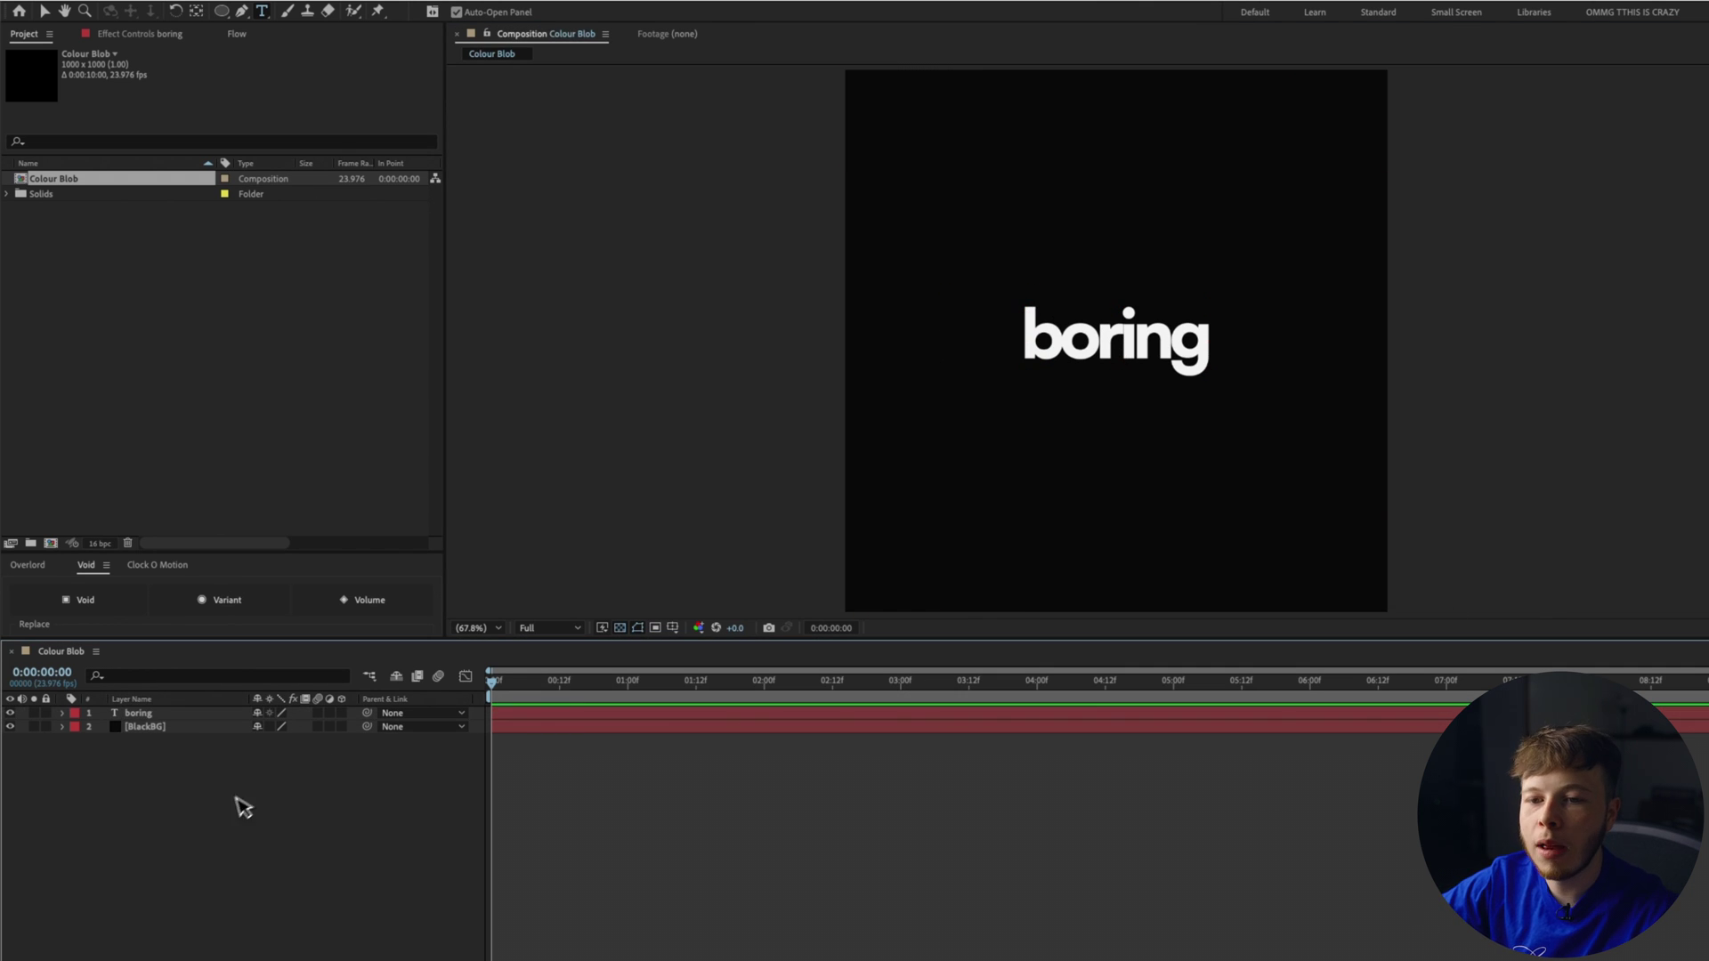
key(v)
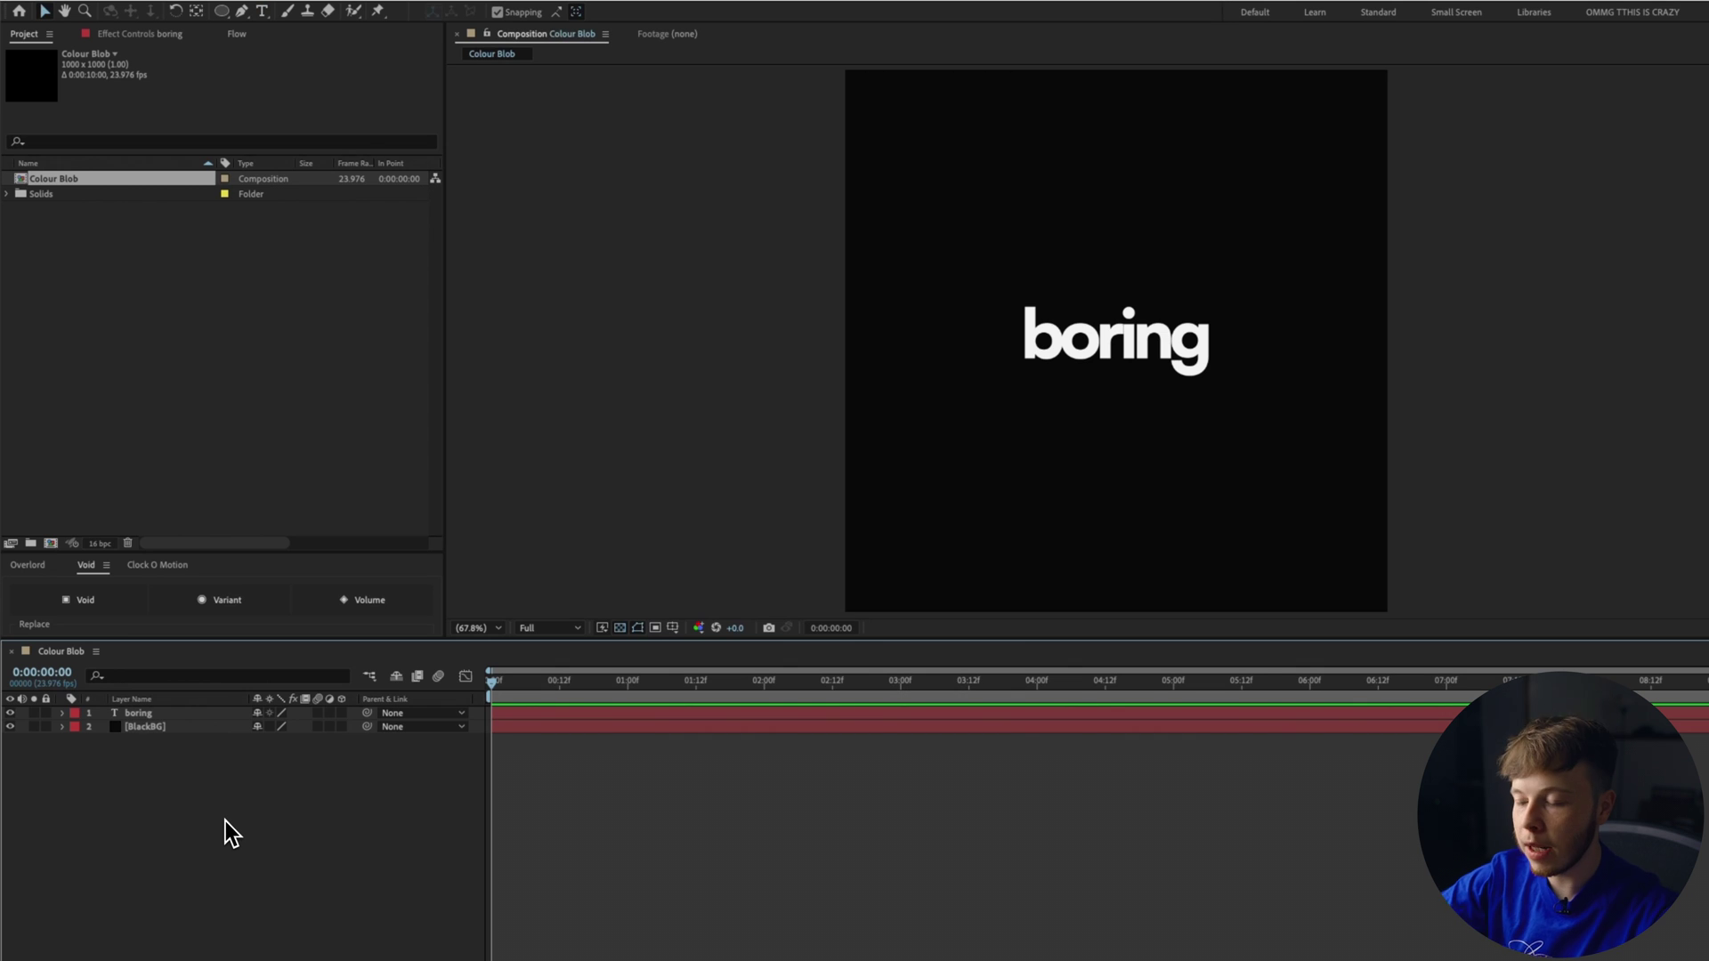
Step: Create a solid named Gradient Background and apply the Hot Gradient preset to it
key(ctrl+y)
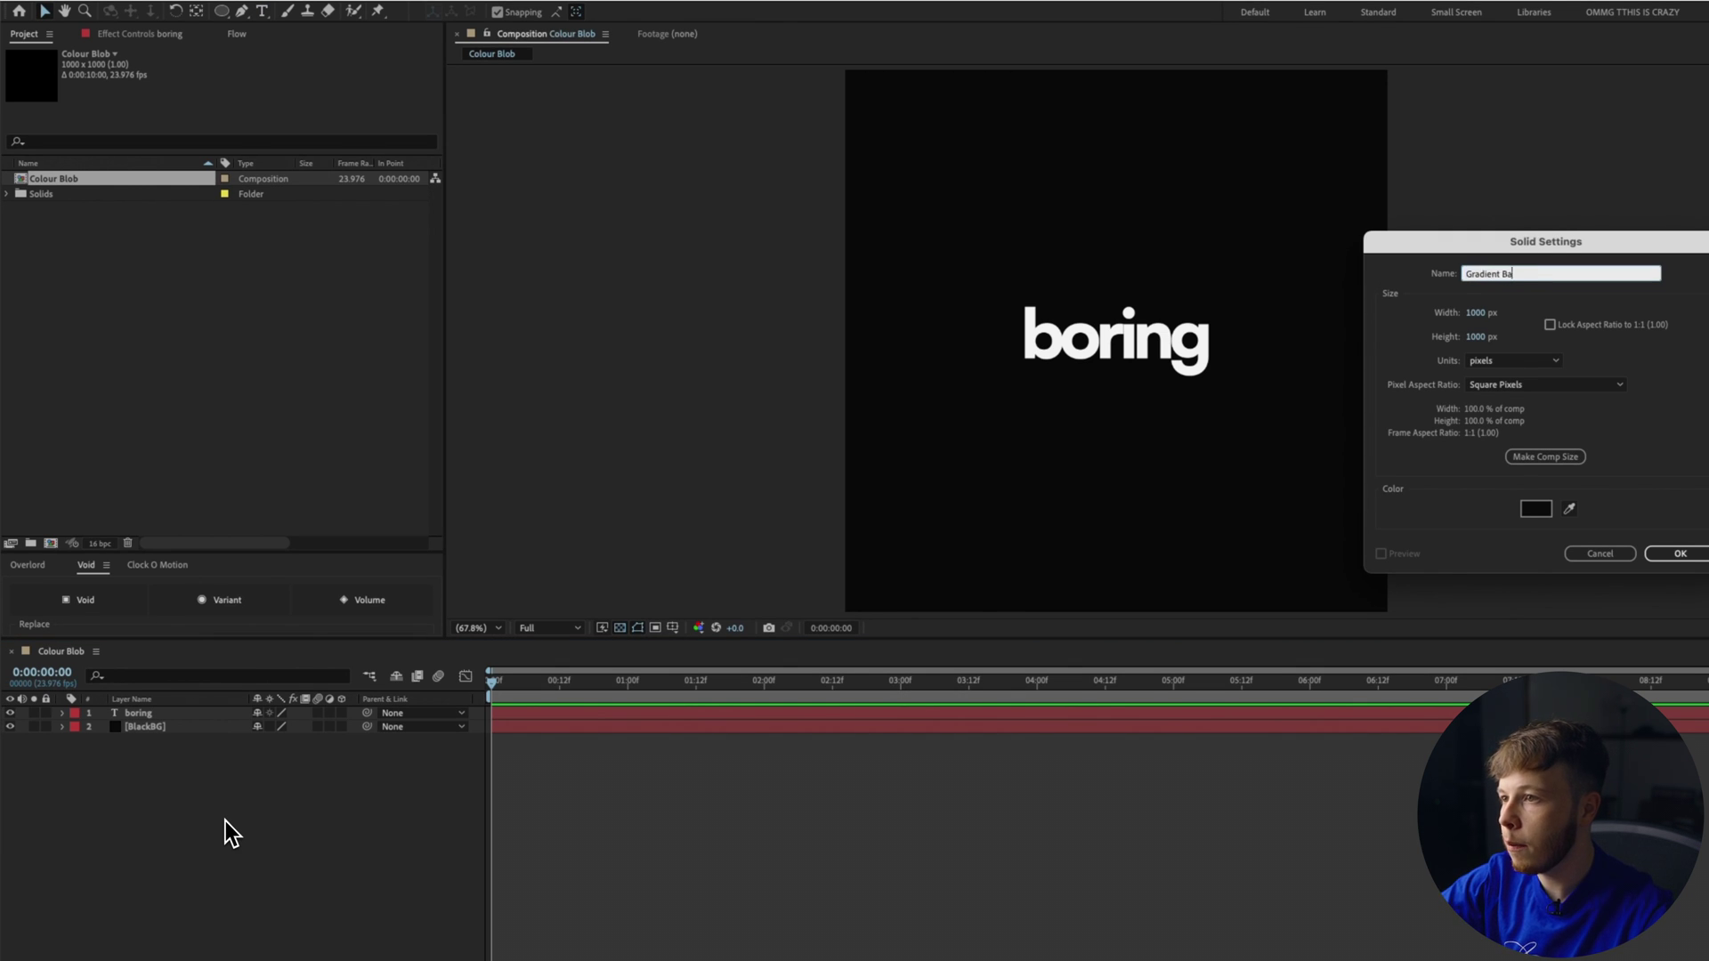
key(Return)
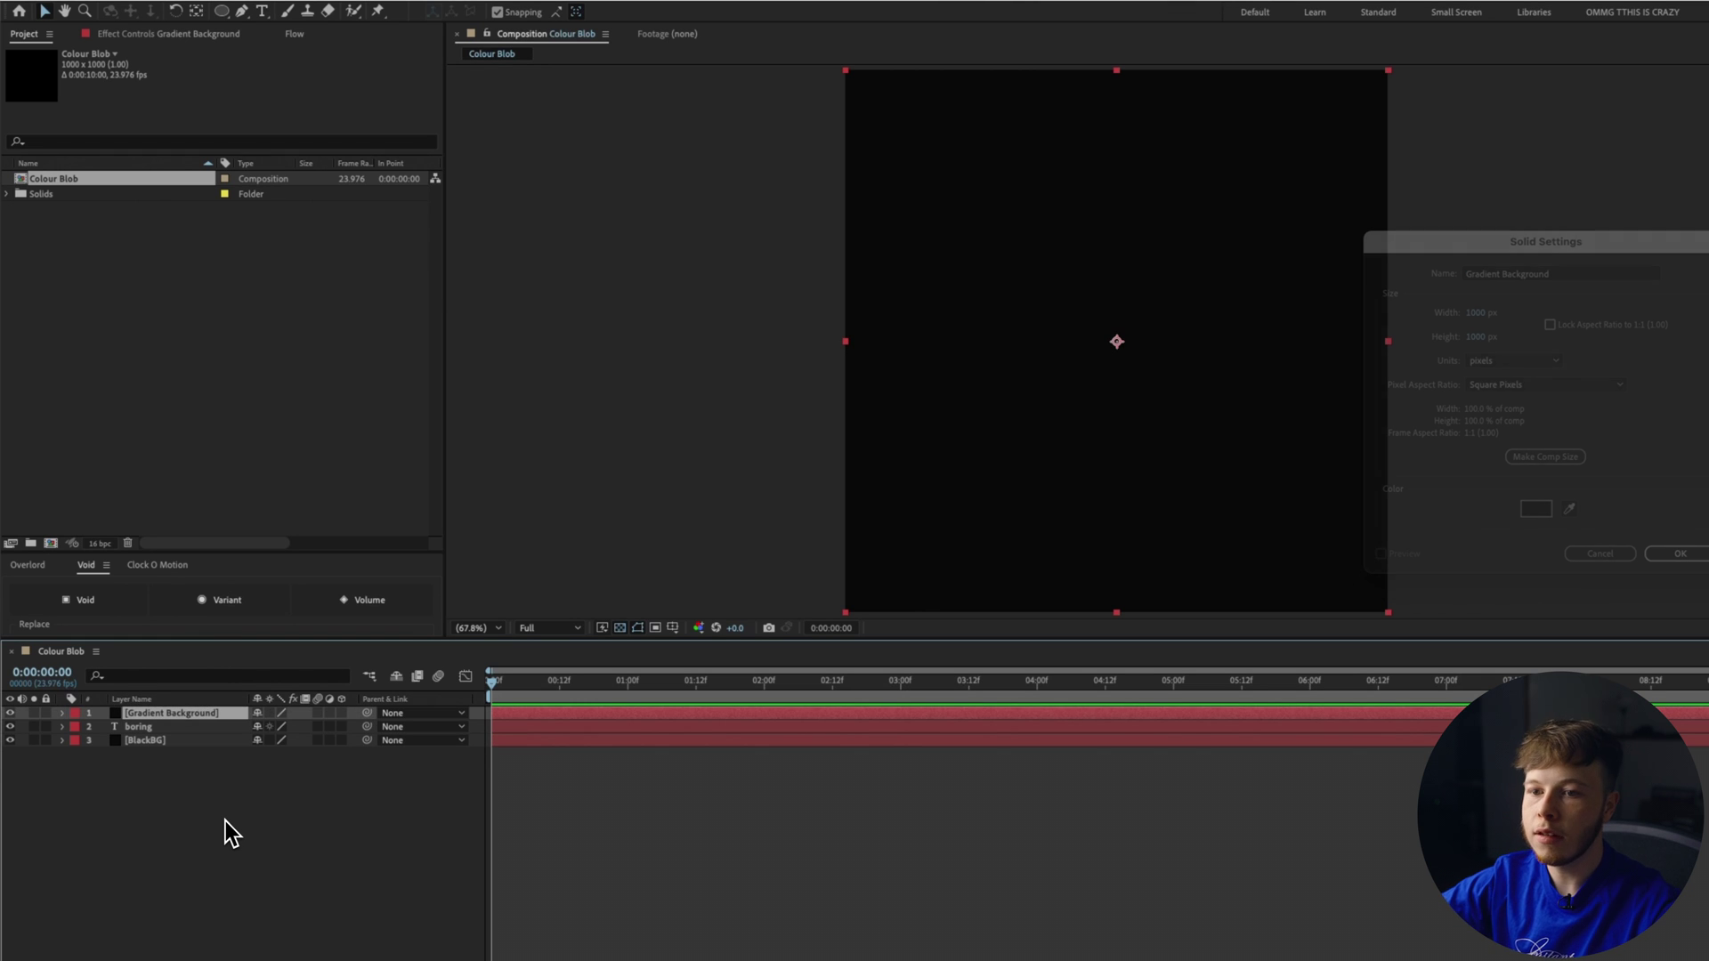
key(ctrl+space)
text(hot)
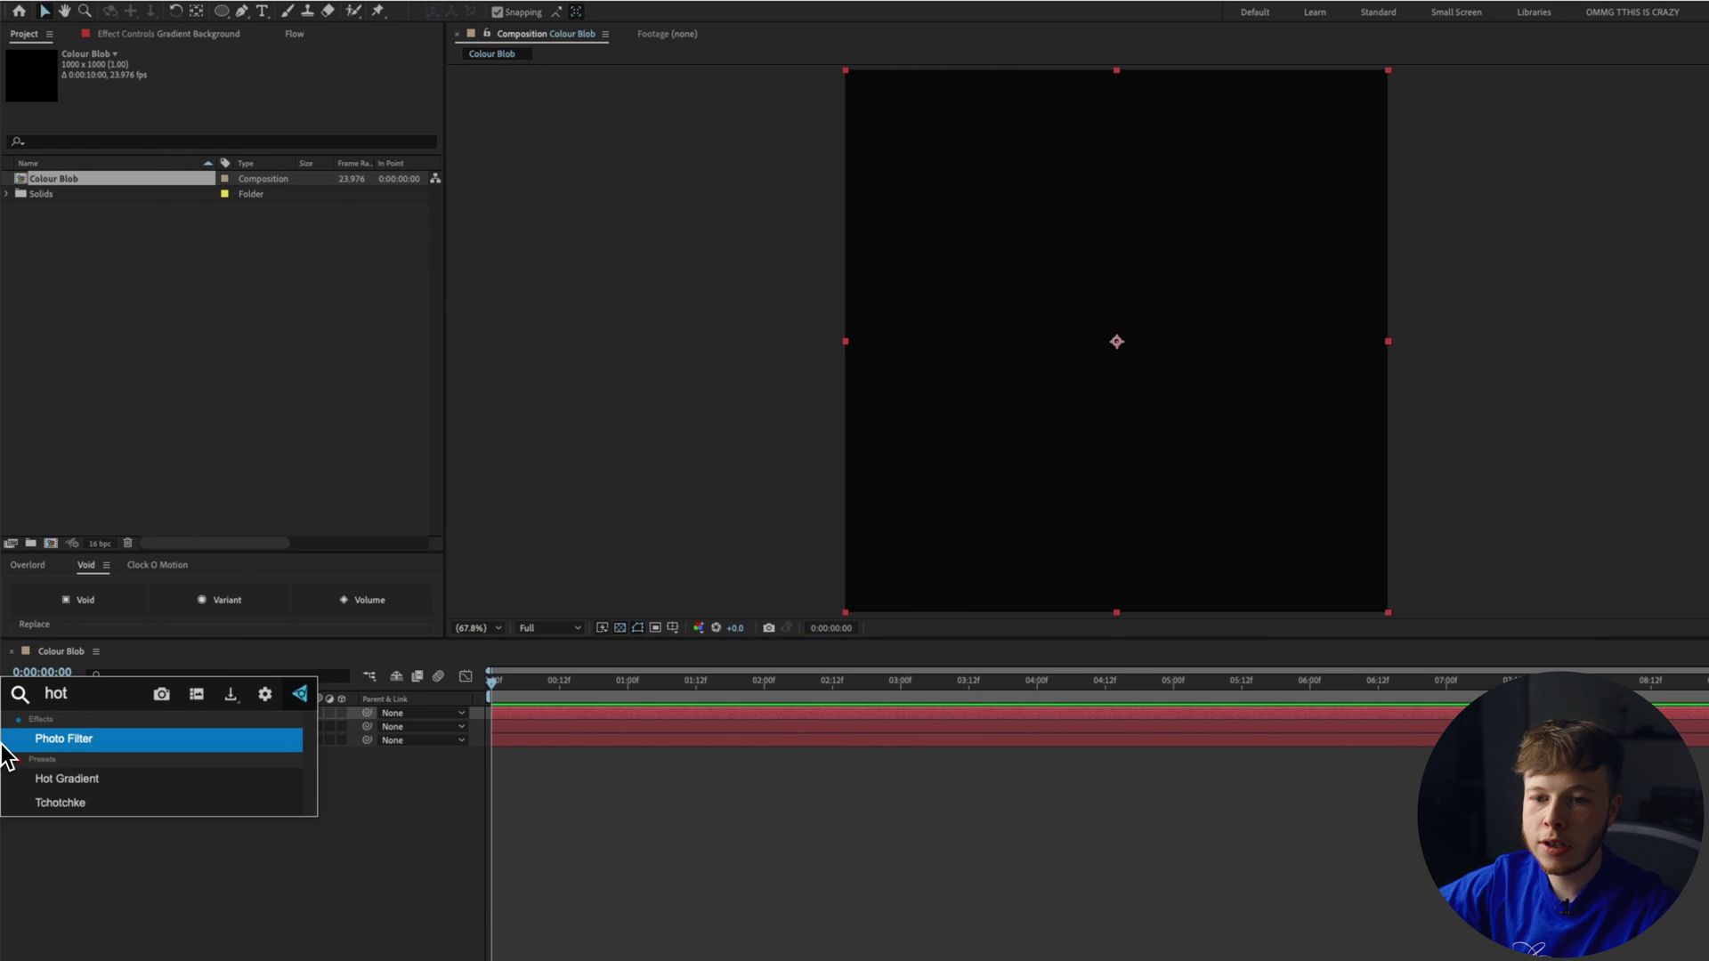
key(Down)
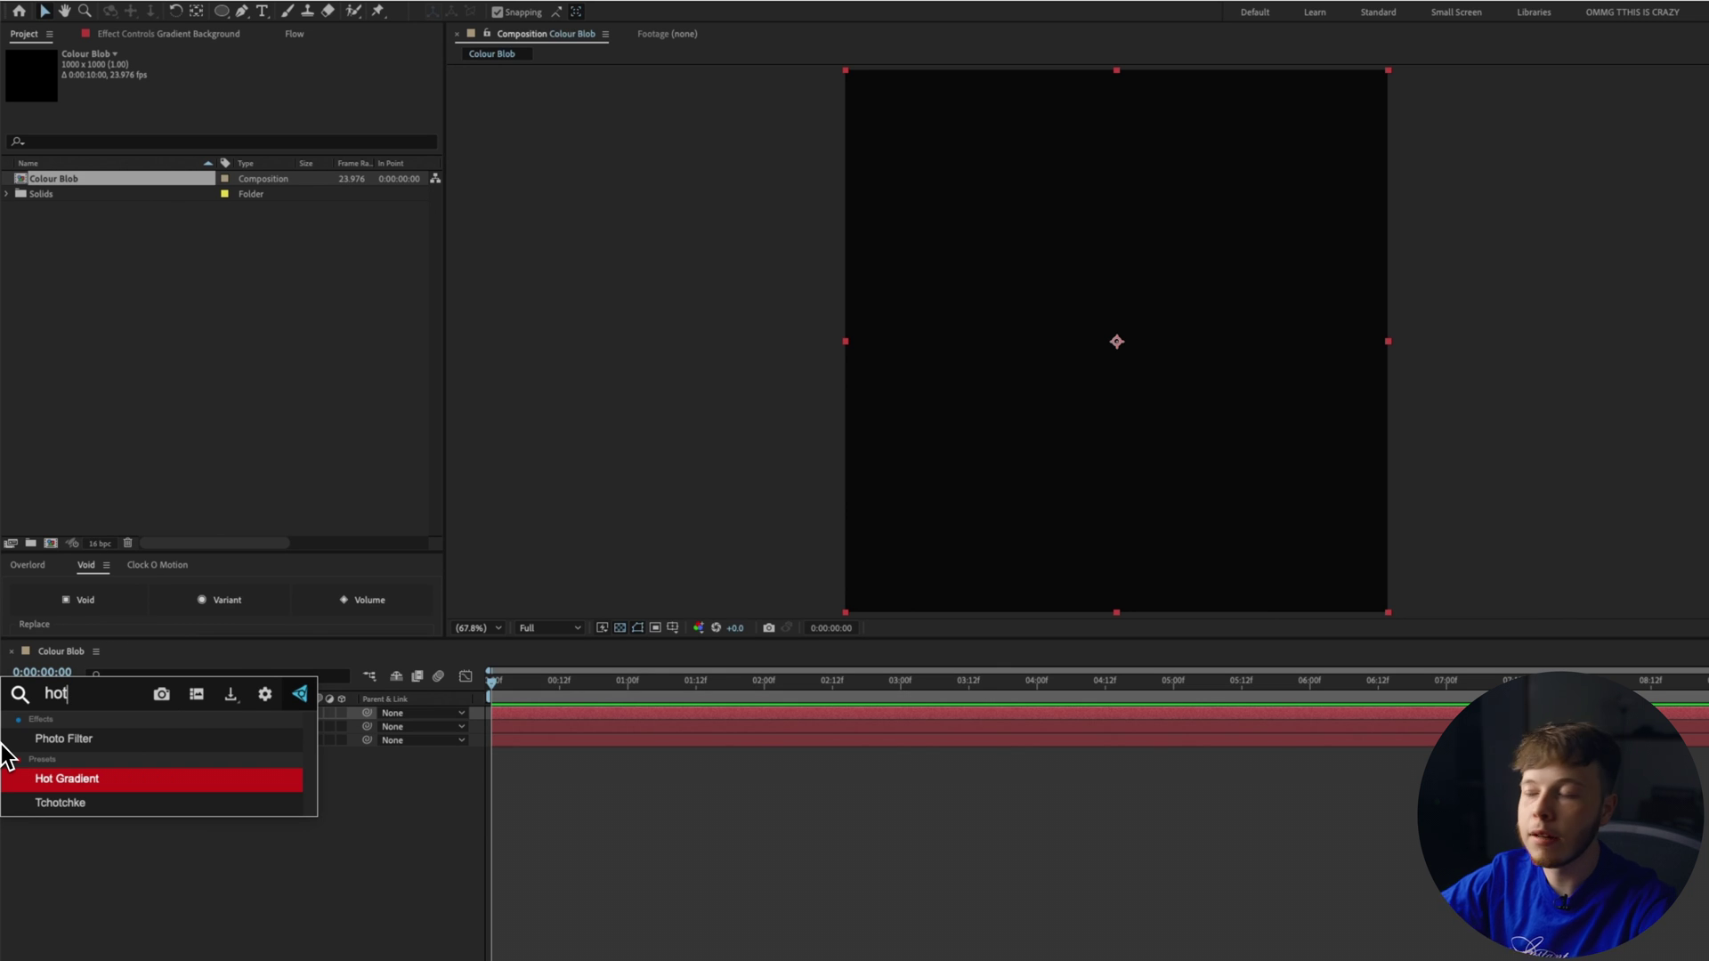
key(Return)
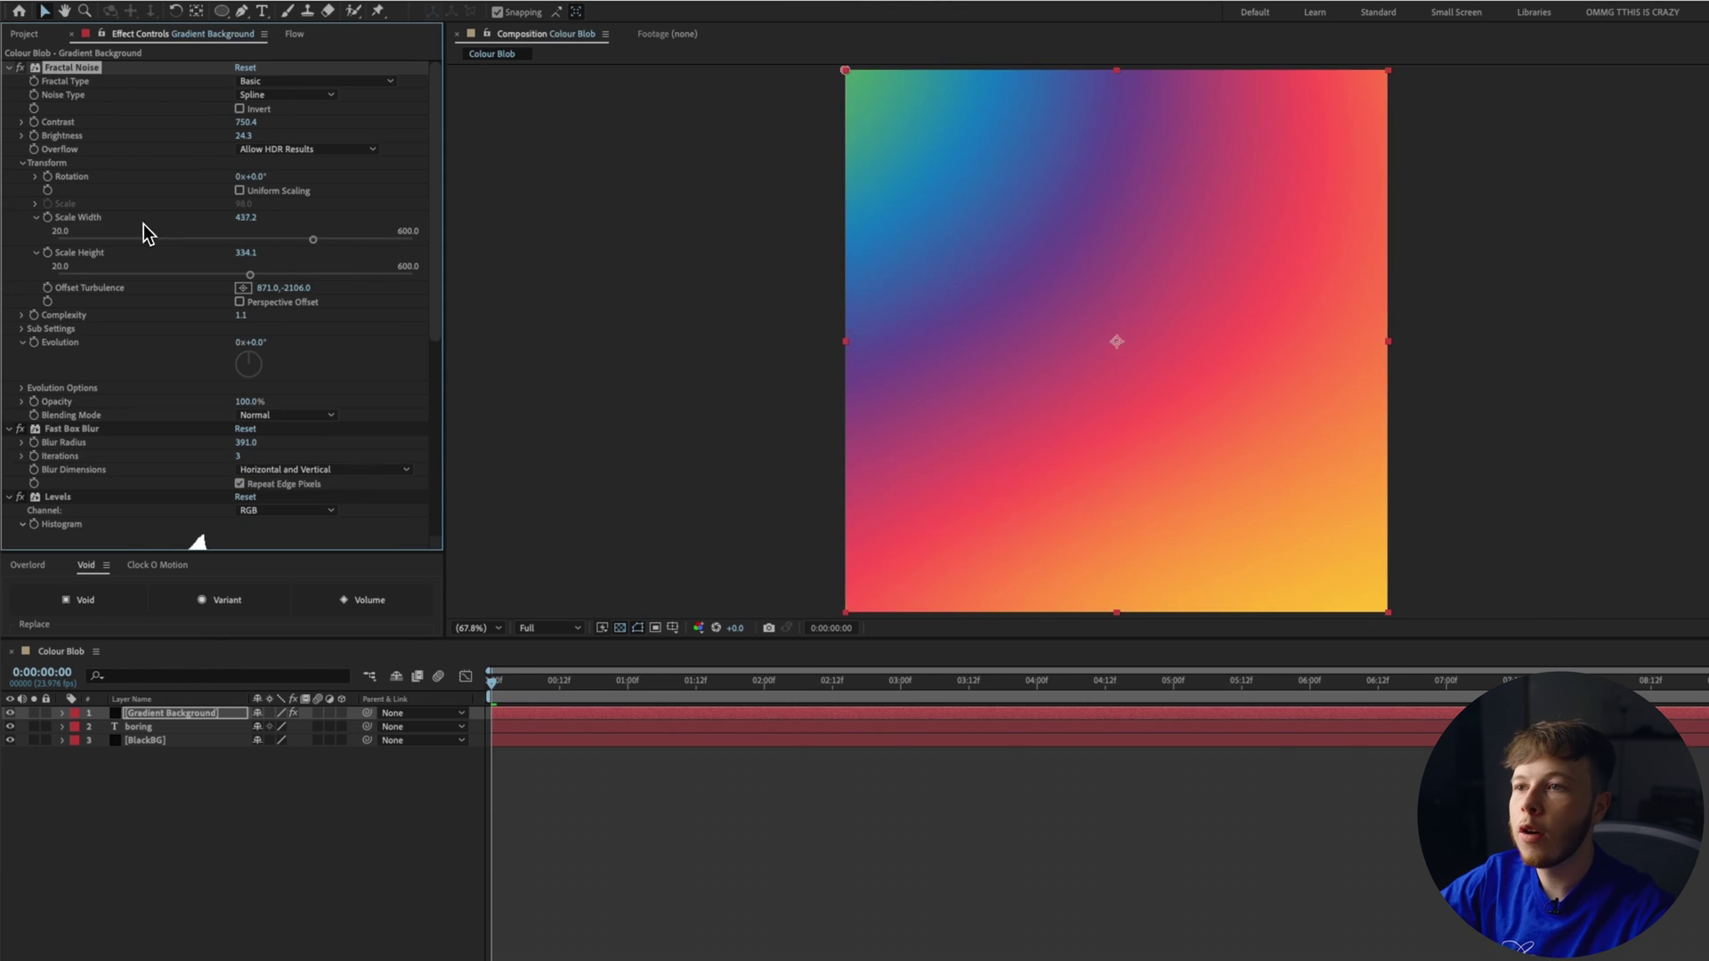
Step: Adjust the gradient's Fractal Noise to Scale Width 409.2, Scale Height 222.1 and Rotation 12°, and its Fast Box Blur radius to 208
mouse_move(143, 224)
mouse_down()
mouse_move(89, 230)
mouse_move(134, 228)
mouse_up()
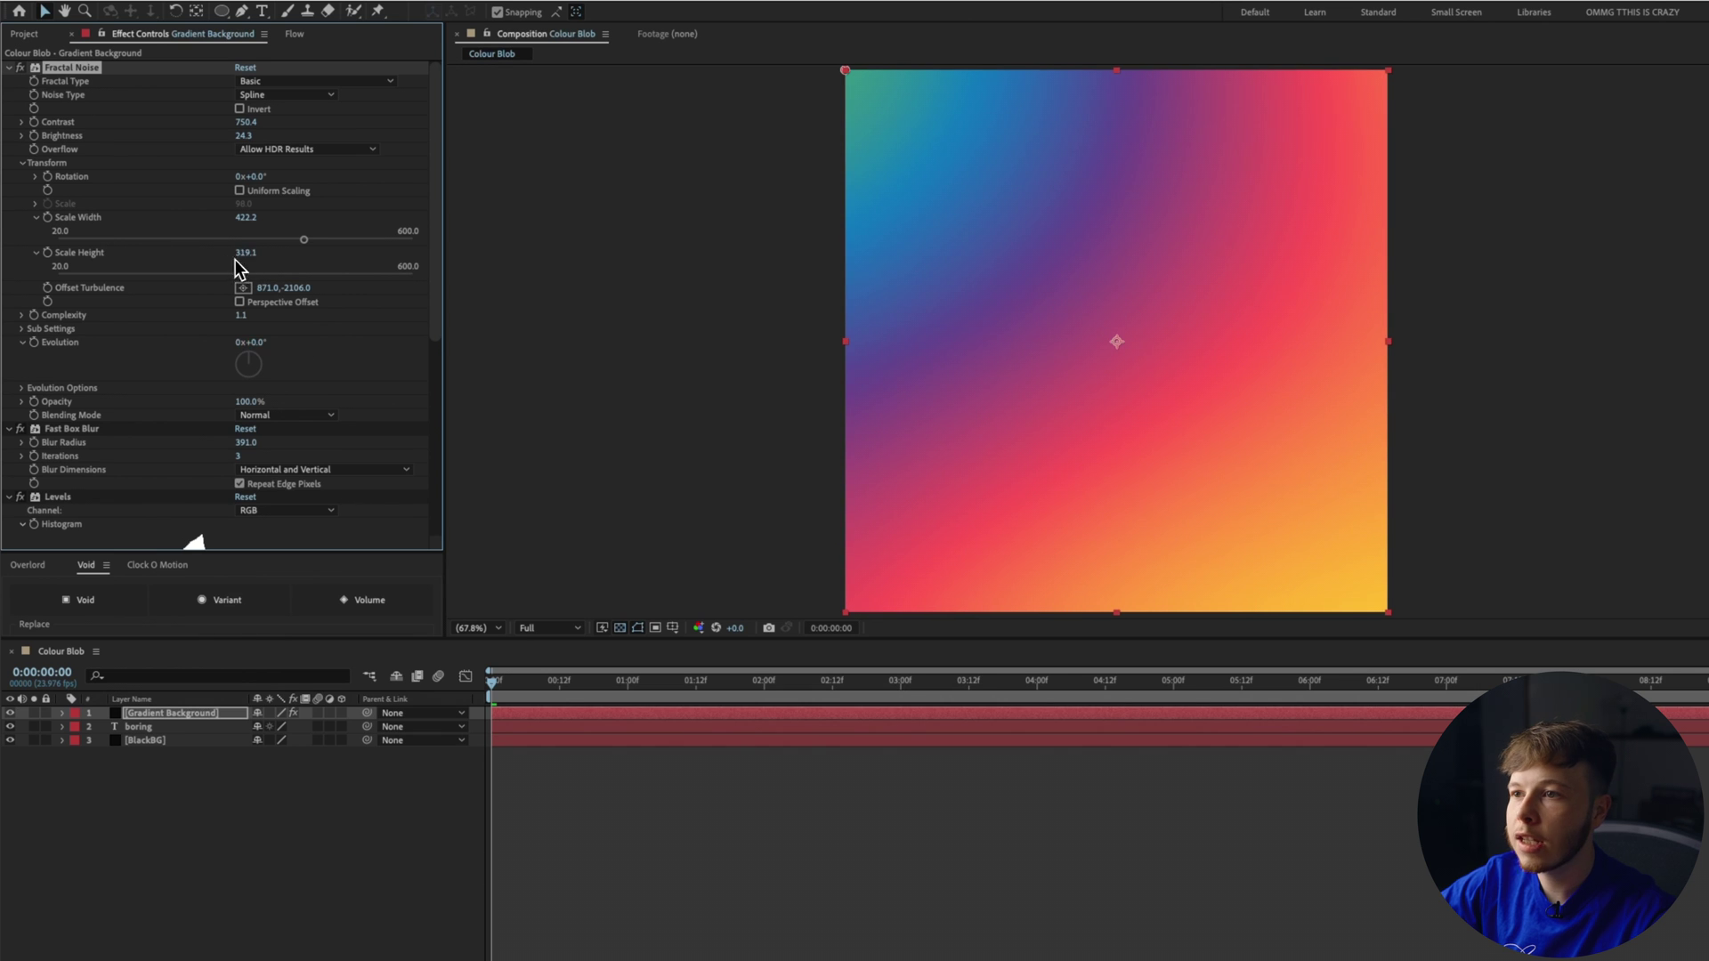
drag(236, 258, 158, 272)
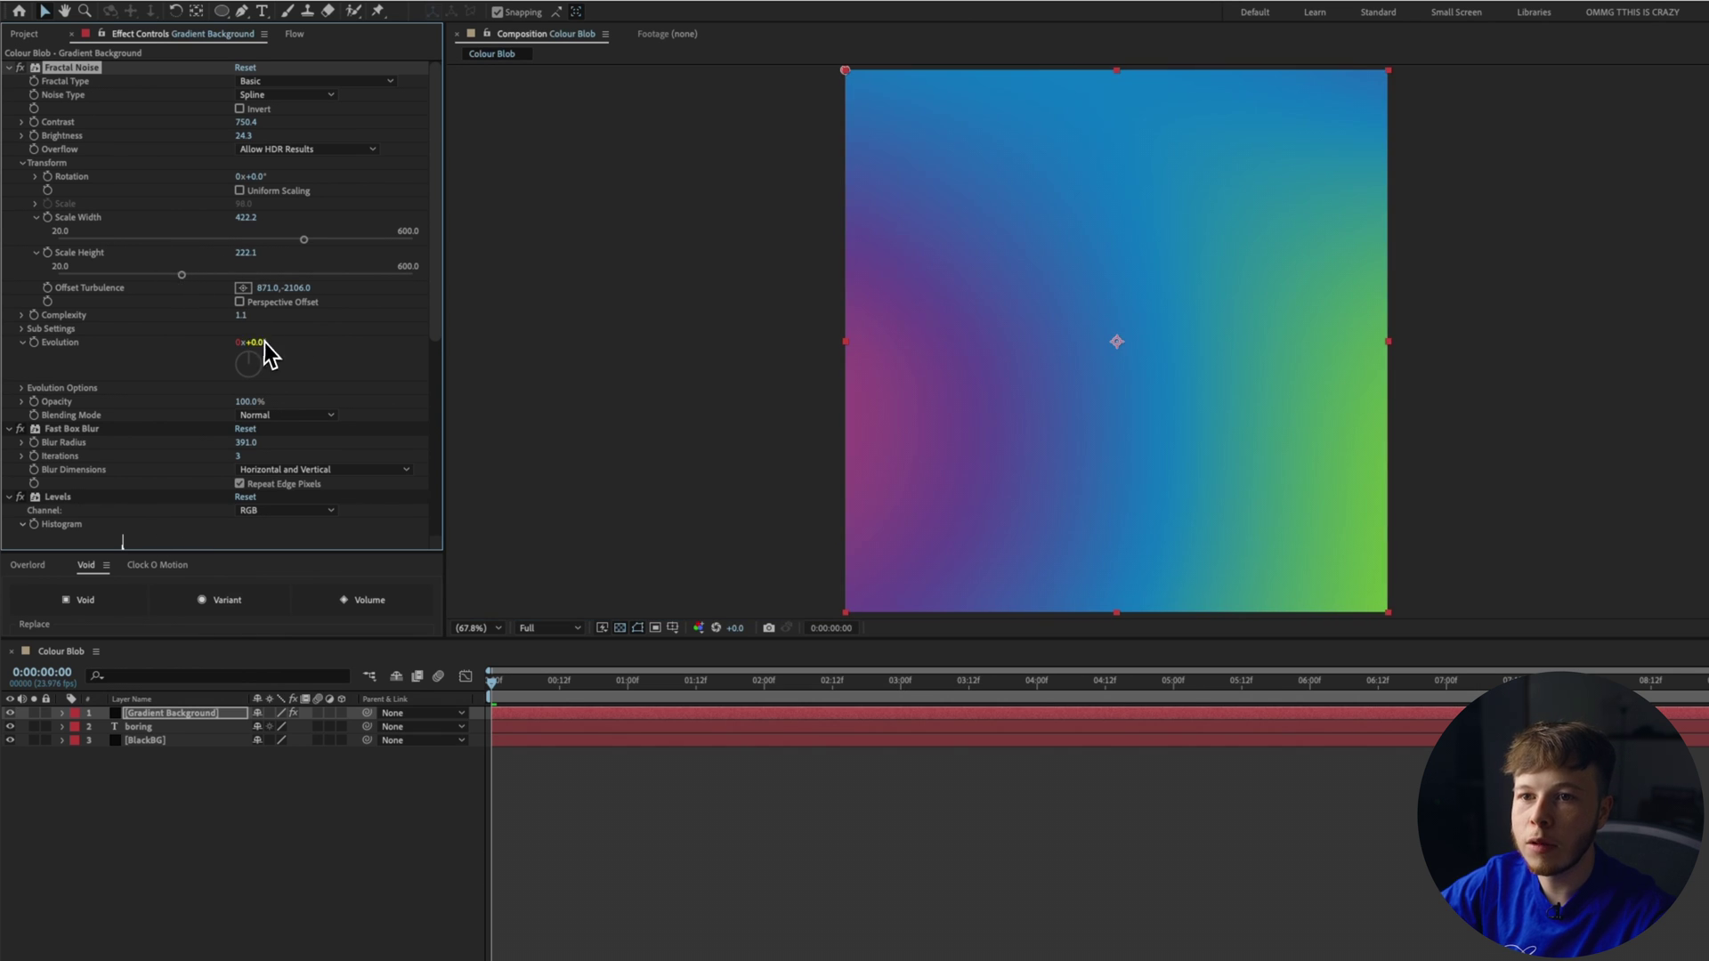
drag(253, 177, 299, 179)
drag(248, 442, 105, 451)
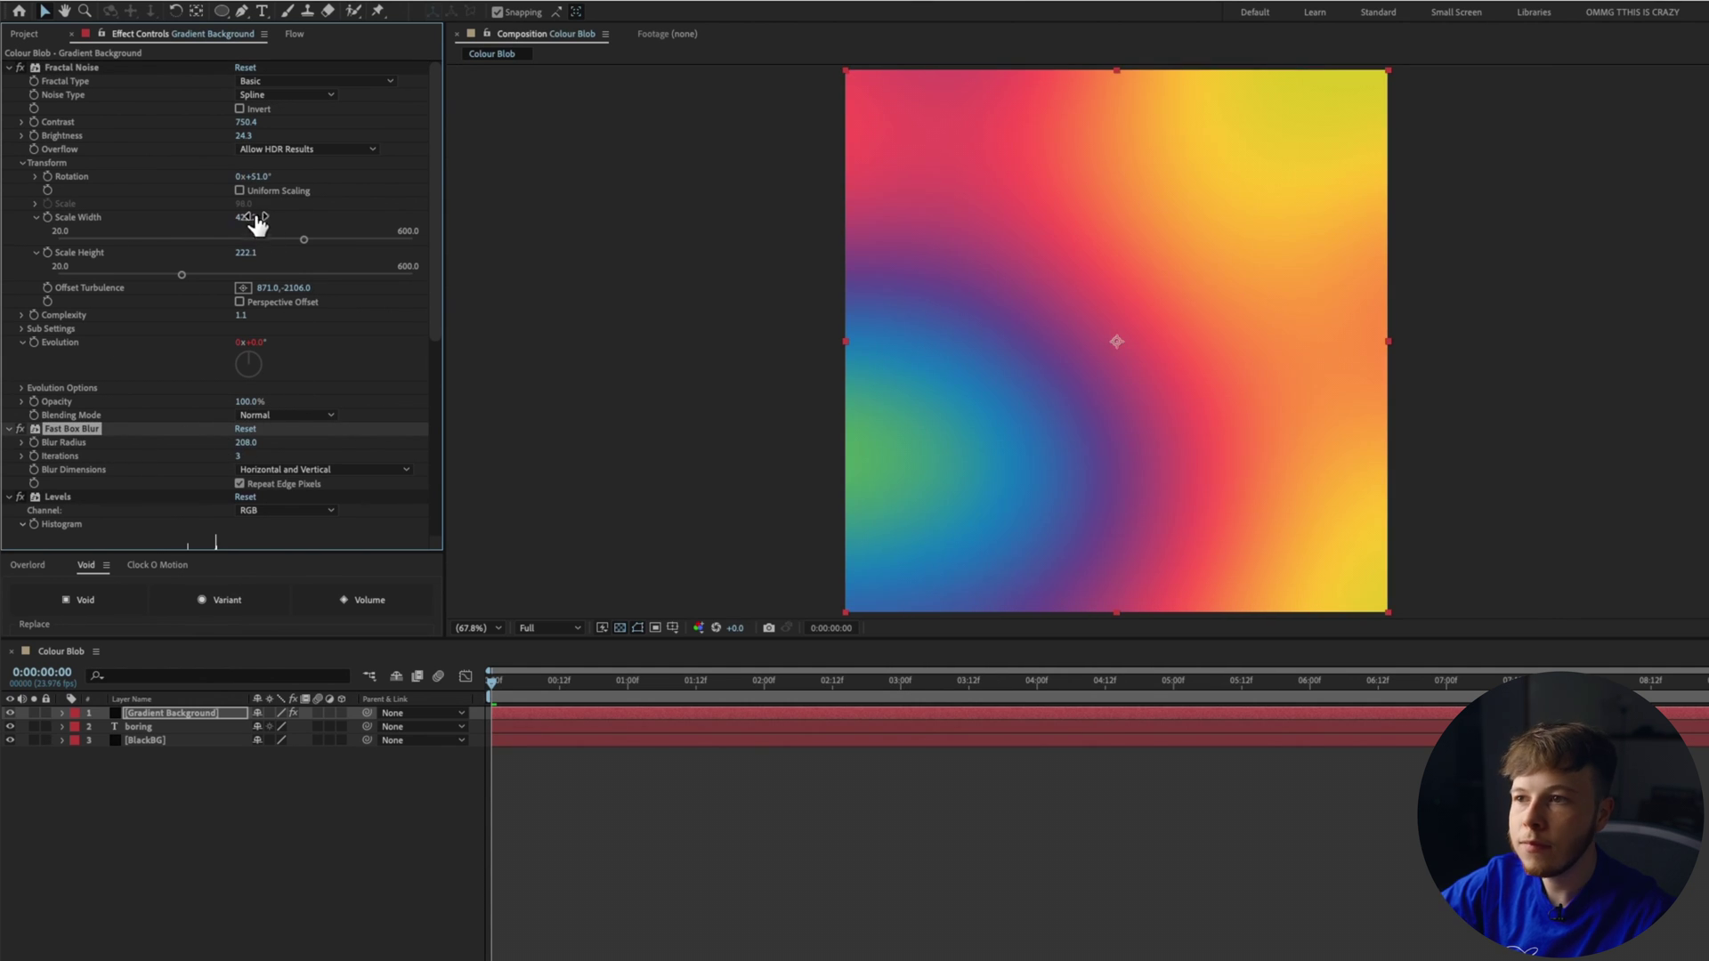
mouse_move(257, 222)
mouse_down()
mouse_move(100, 227)
mouse_move(264, 236)
mouse_up()
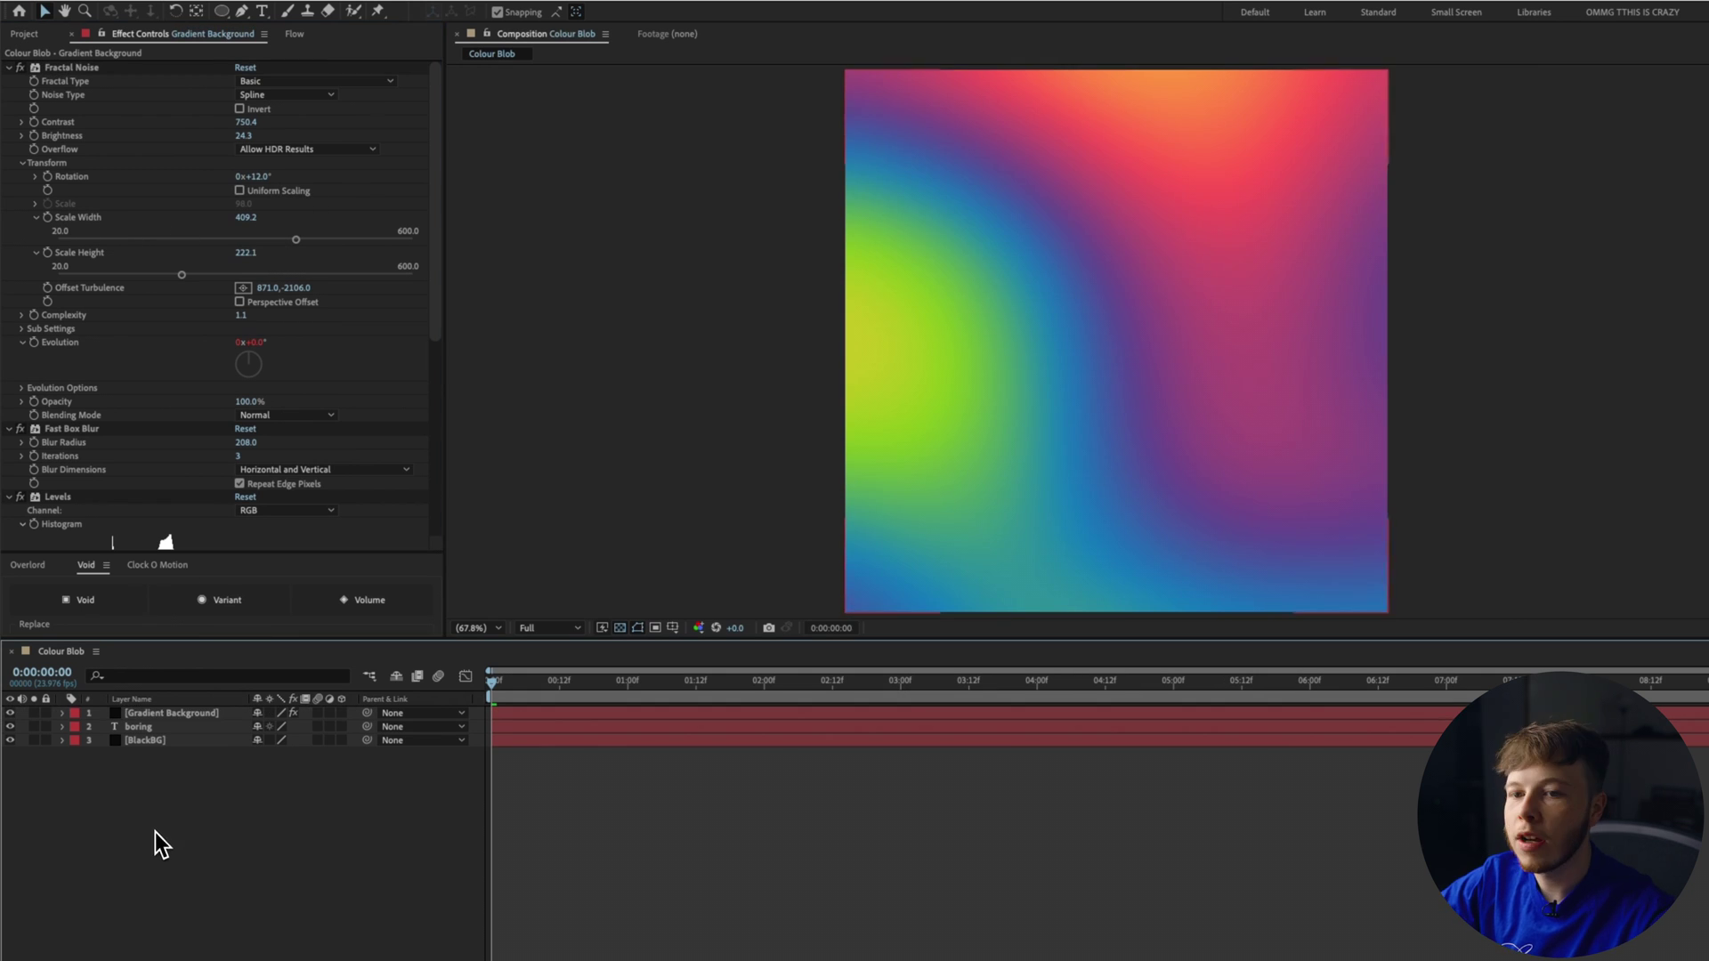
click(155, 832)
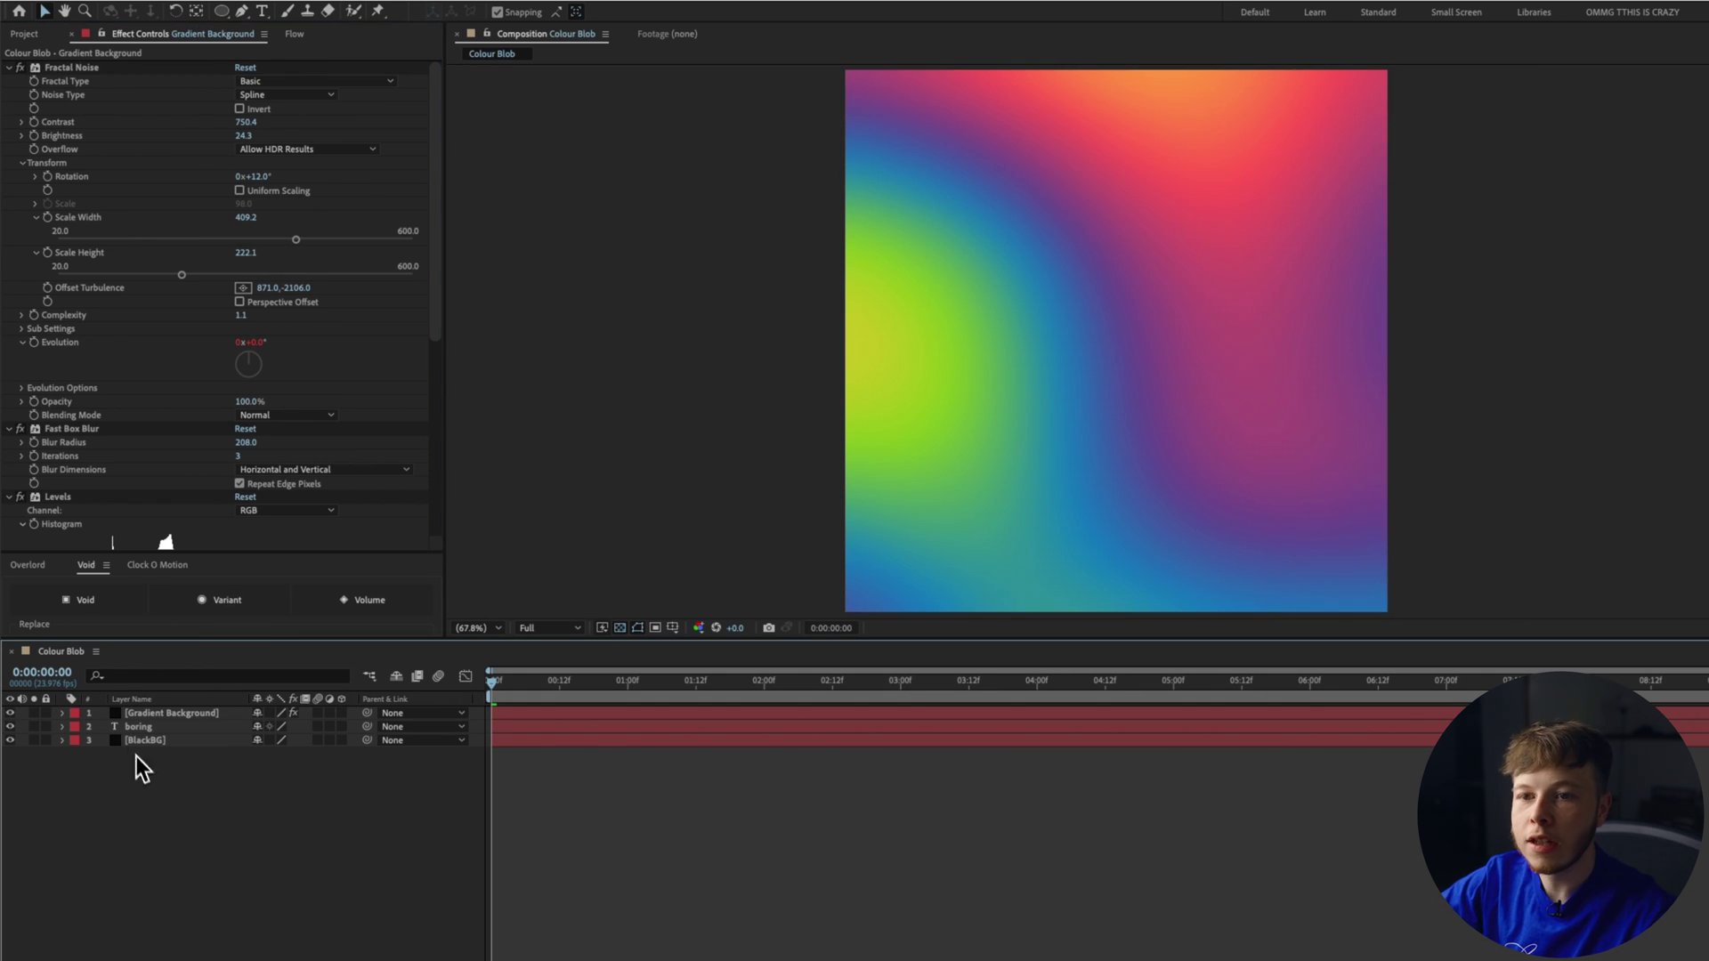
Step: Add a text layer reading "fun" over the gradient and centre it in the composition
click(262, 11)
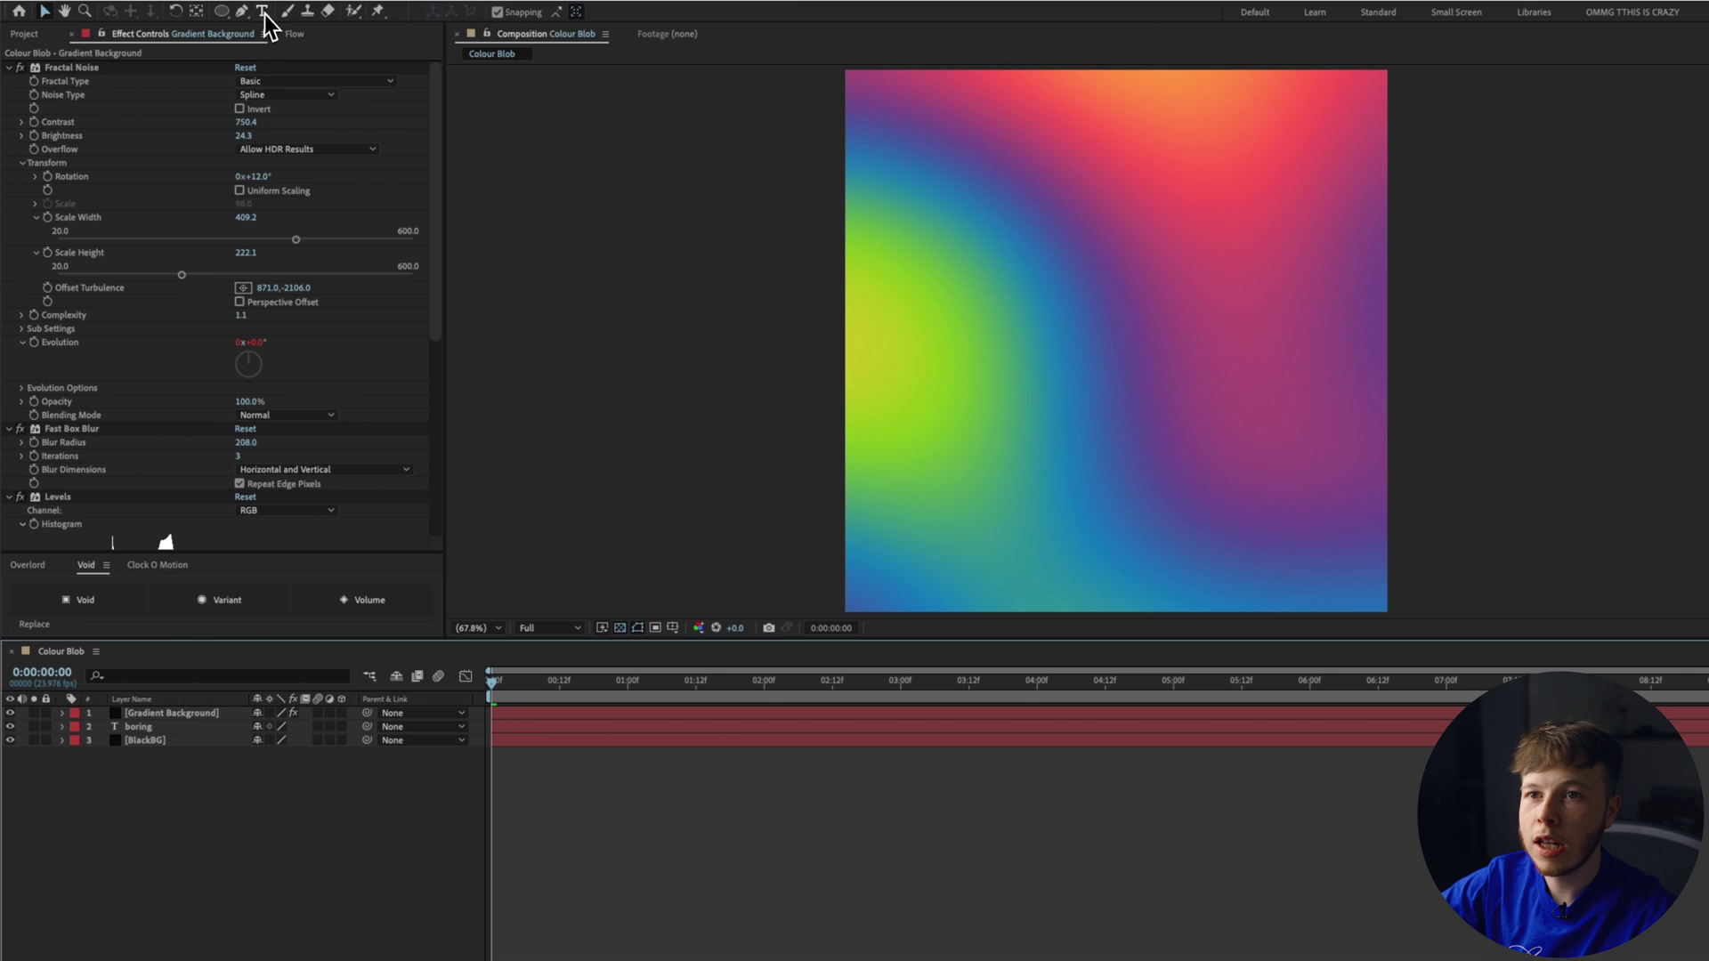
click(1044, 165)
text(fun)
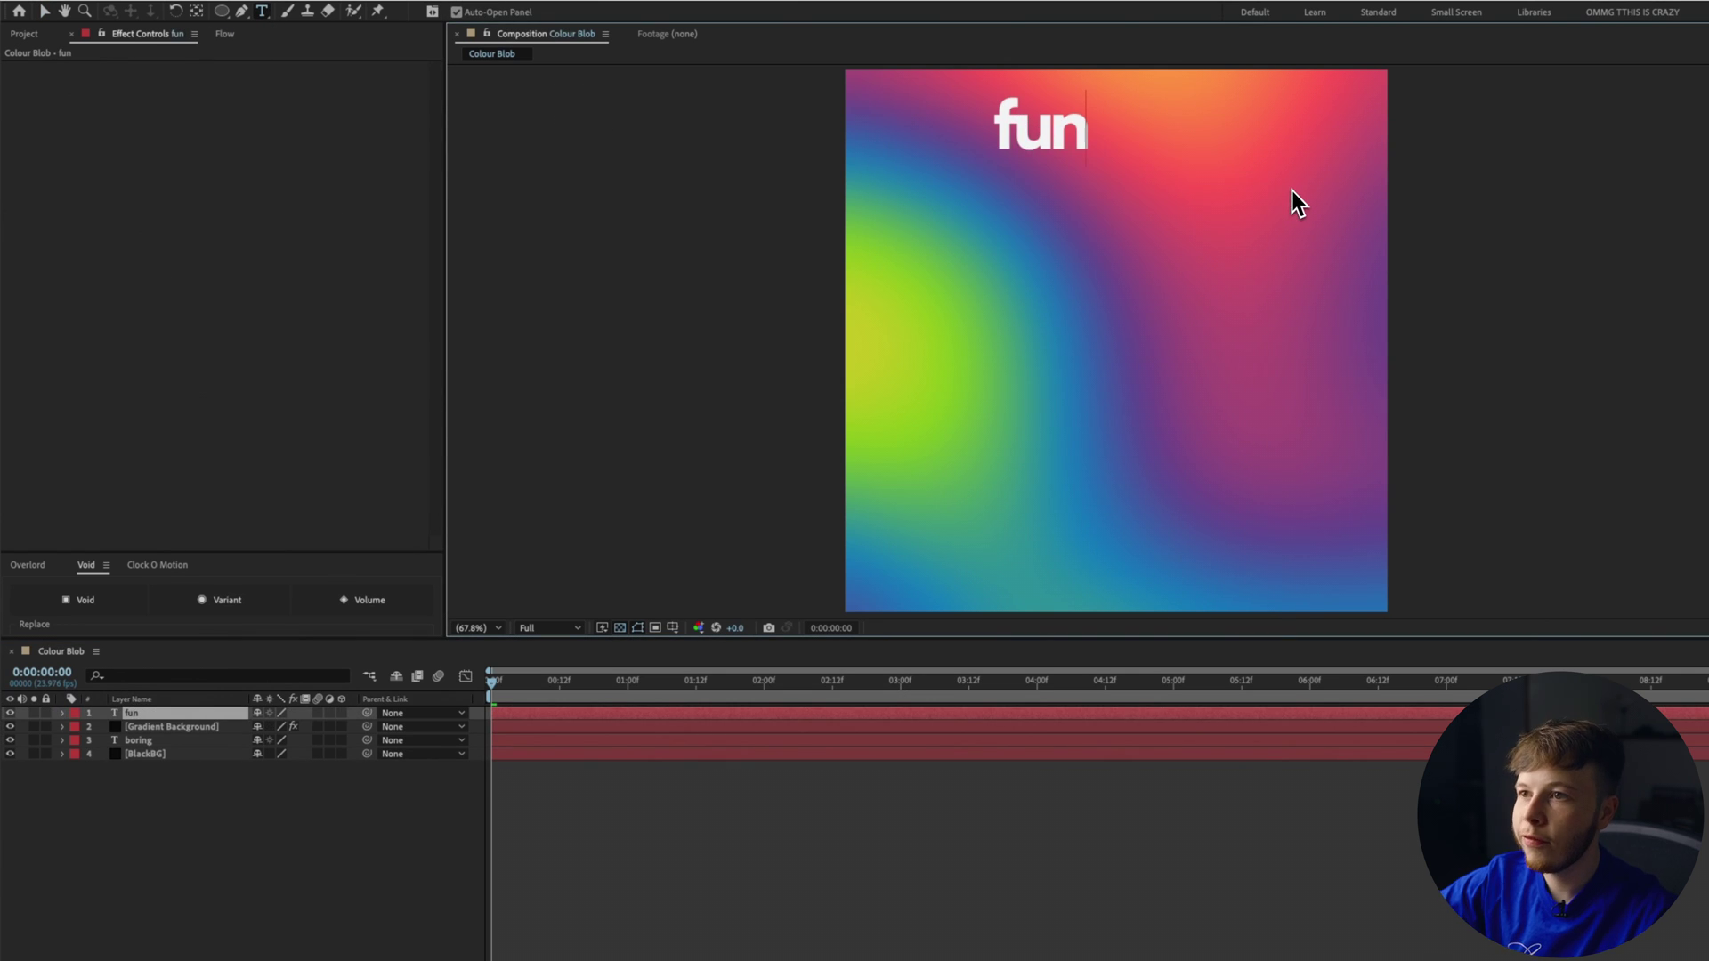
click(143, 718)
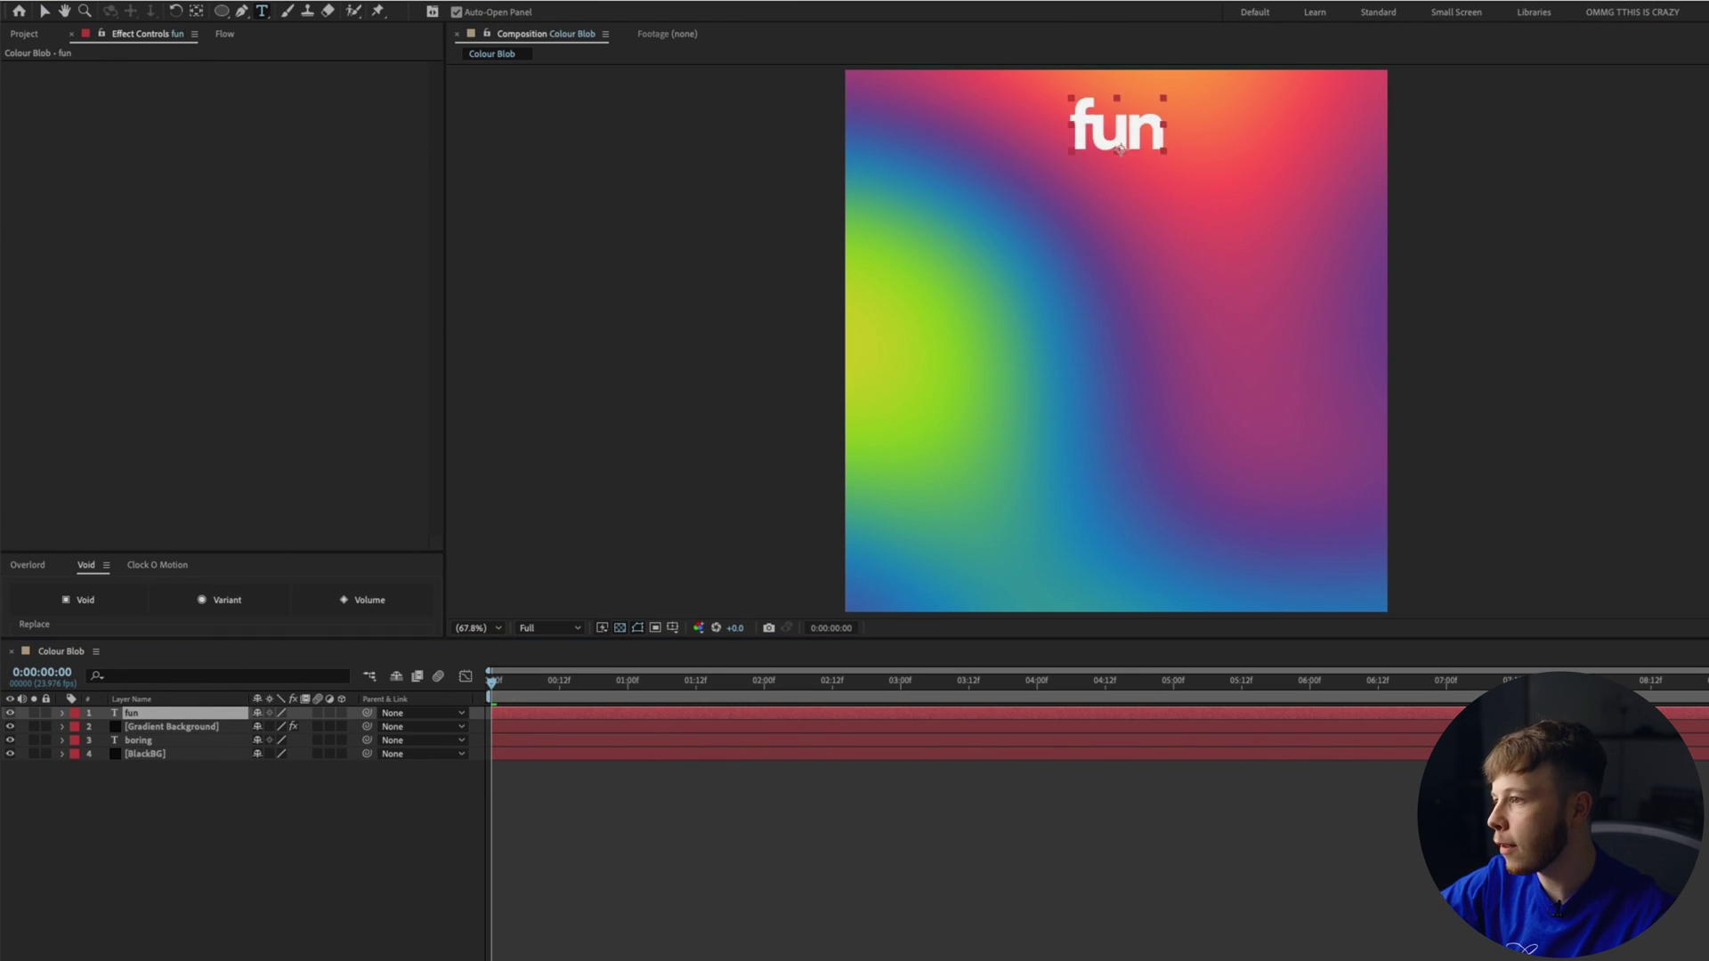
Step: Pre-compose the "fun" text and Gradient Background layers into a composition named ColourBase
shift+click(158, 725)
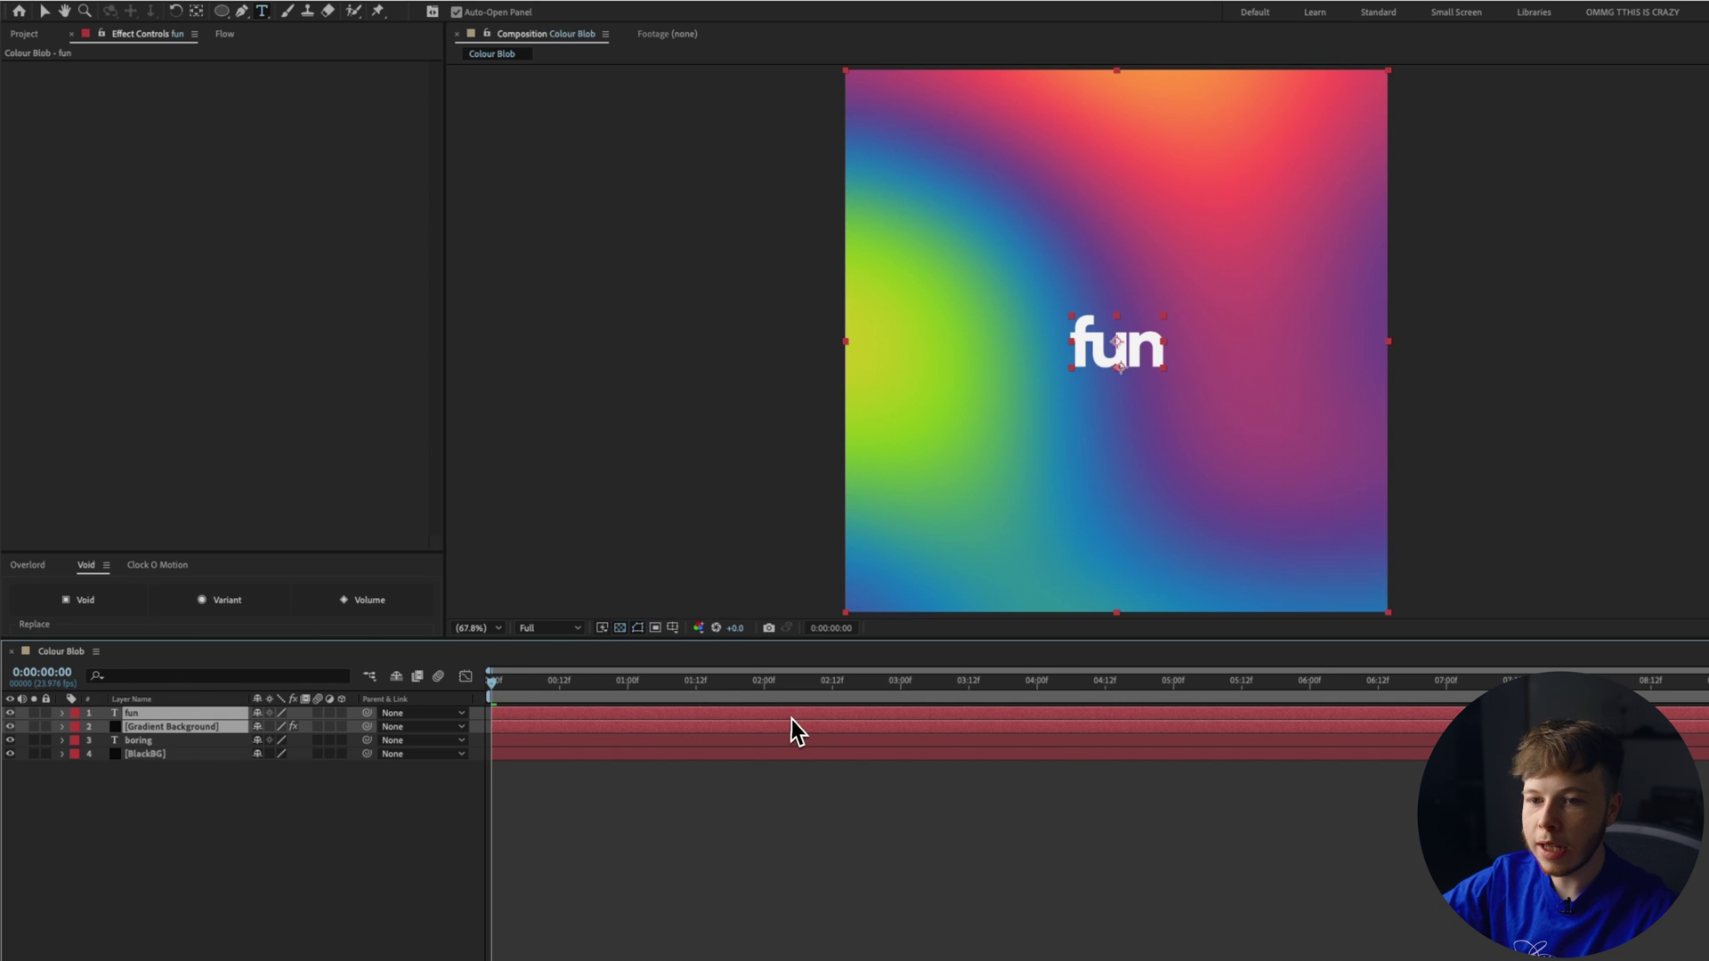
key(ctrl+shift+c)
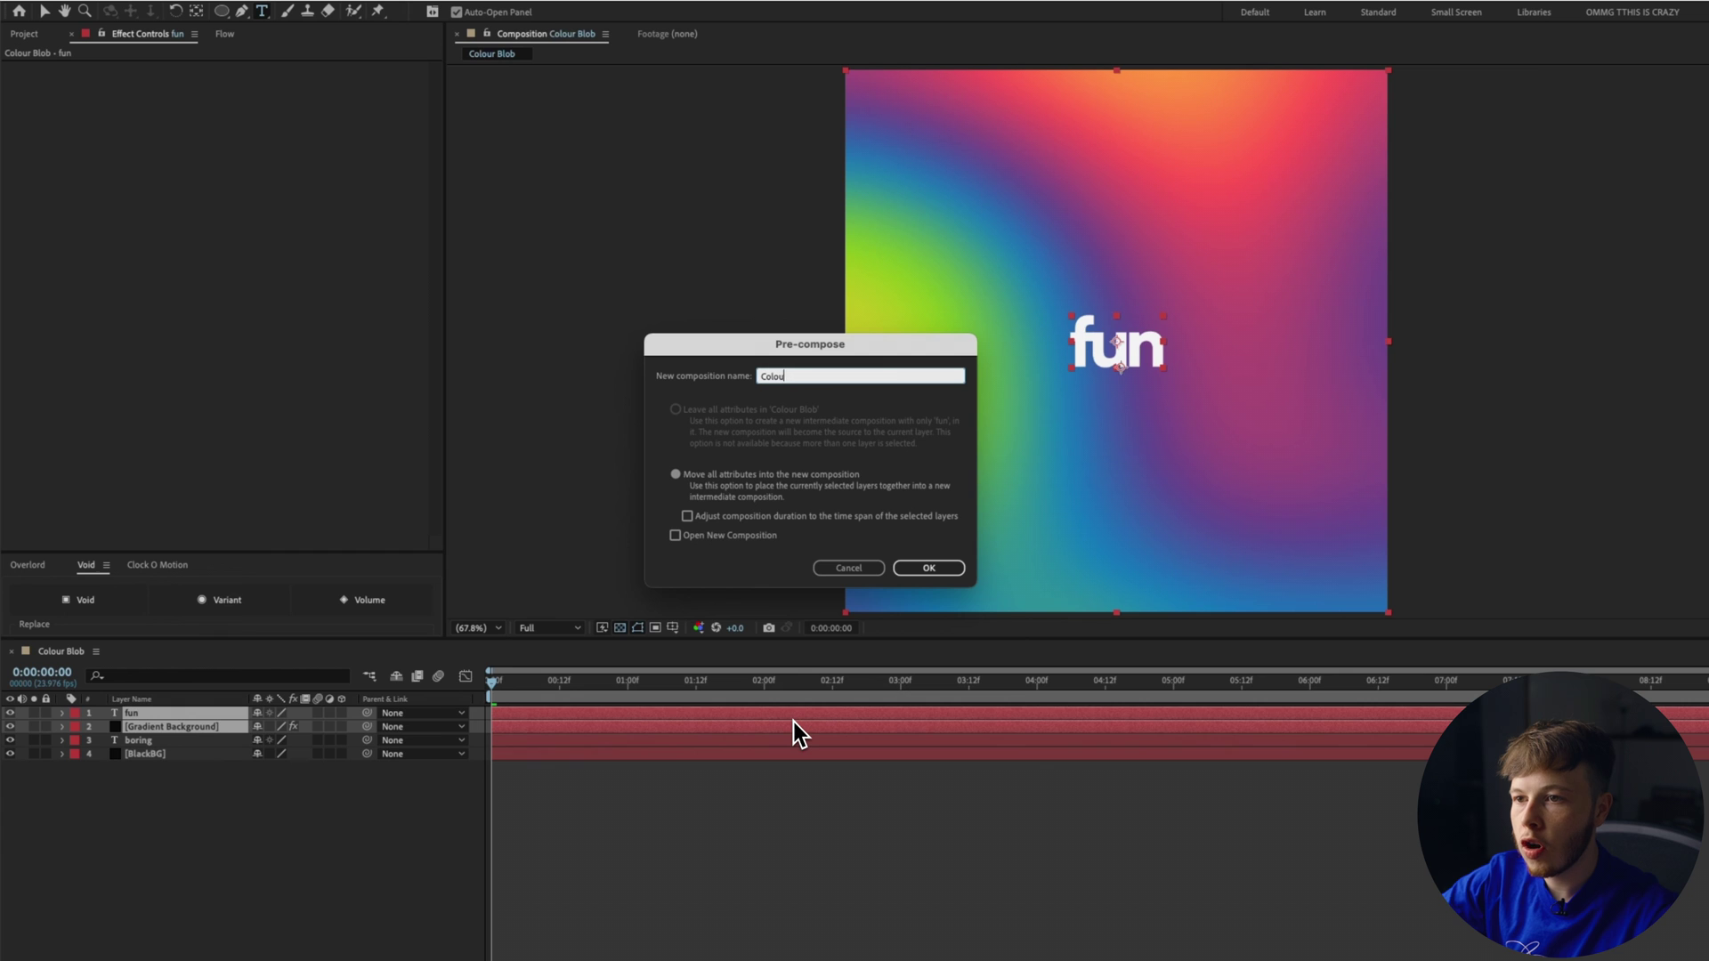
text(ColourBase)
key(Return)
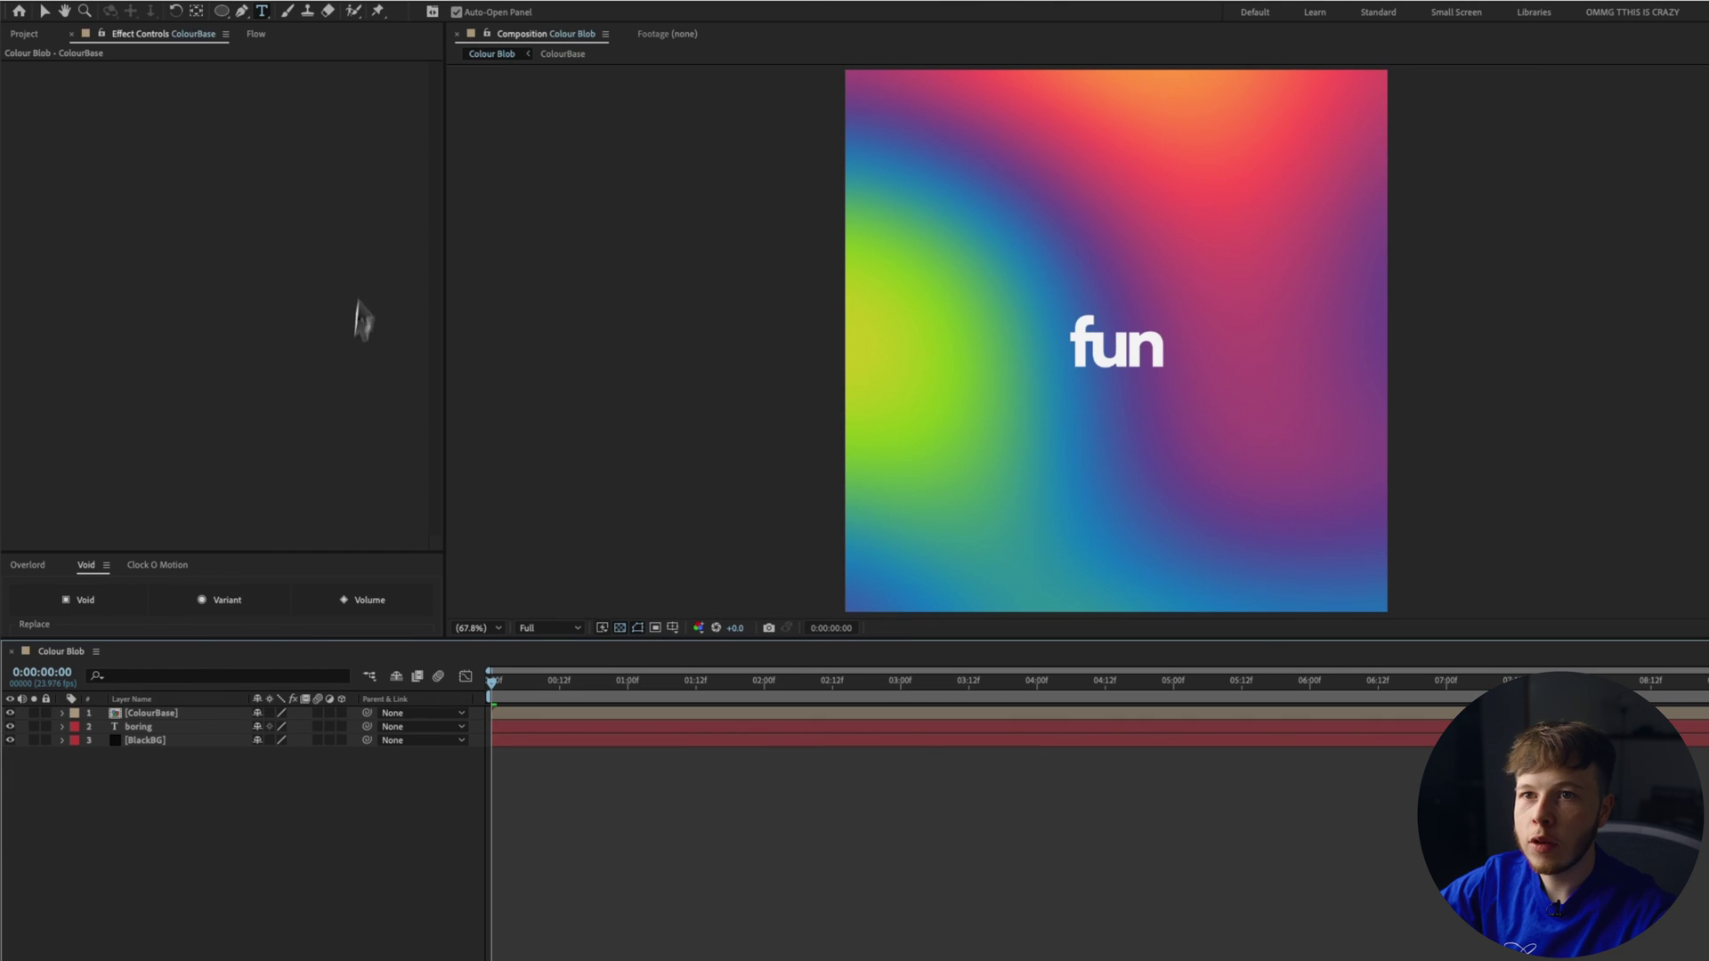
Step: Draw a small white-filled circle below the "fun" text as a new shape layer, with its anchor point at its centre
click(222, 14)
click(507, 15)
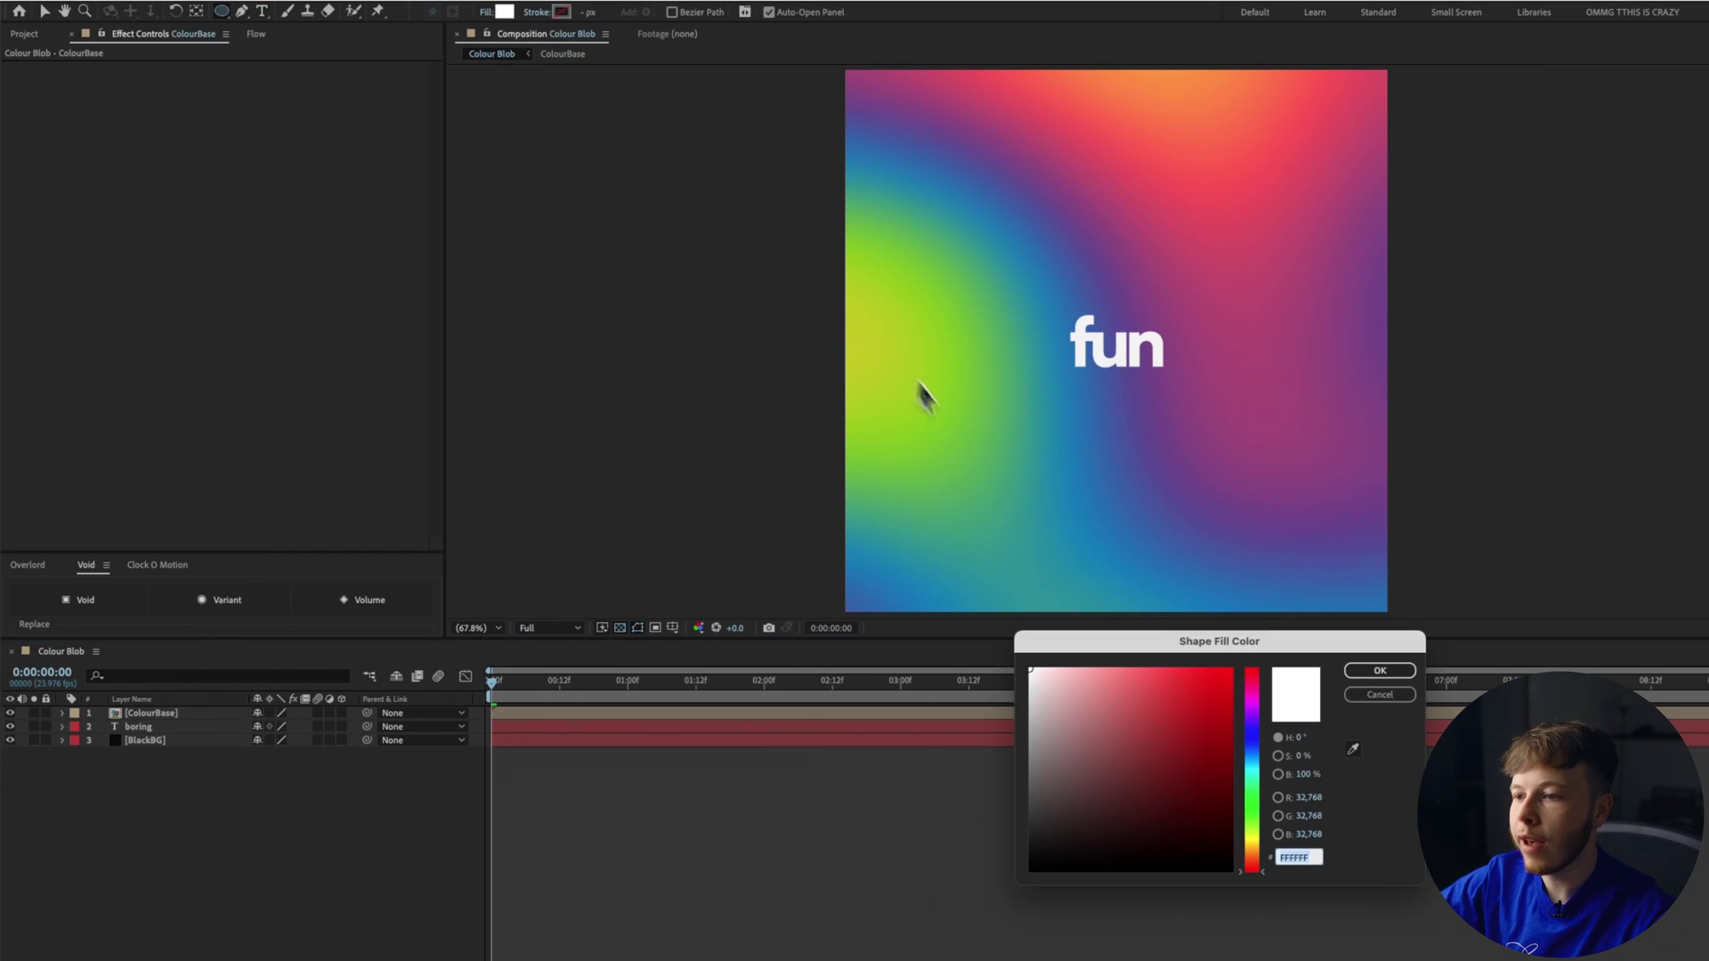
click(1380, 670)
drag(1070, 421, 1134, 485)
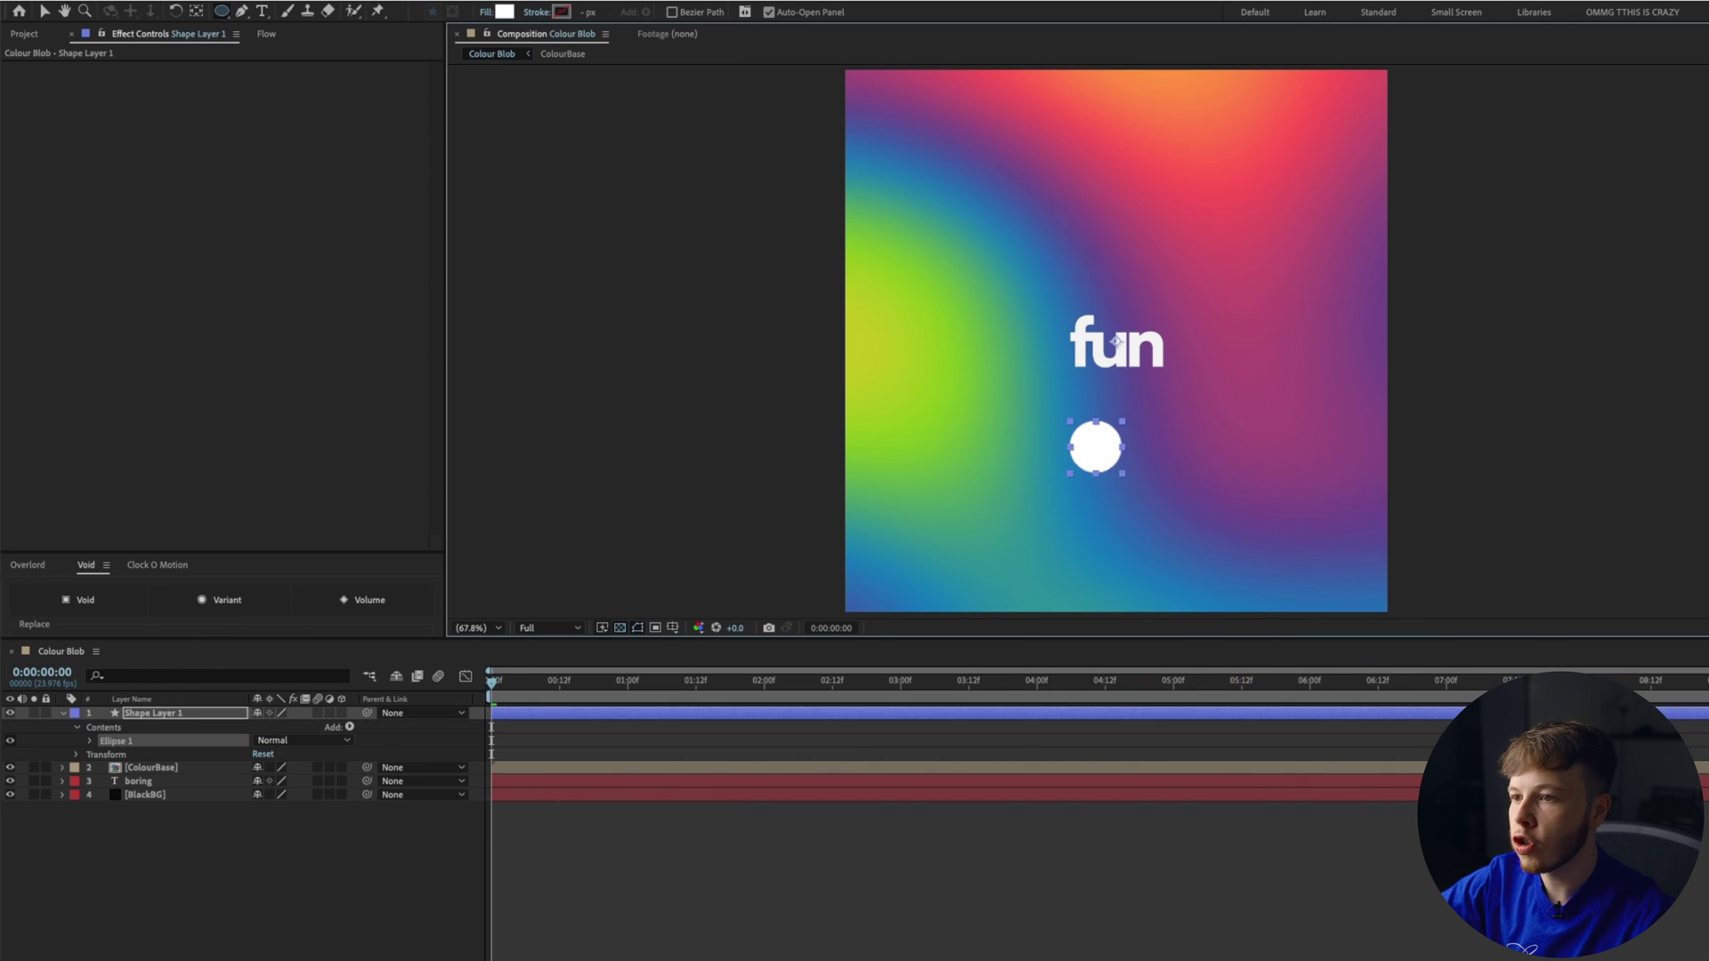
key(v)
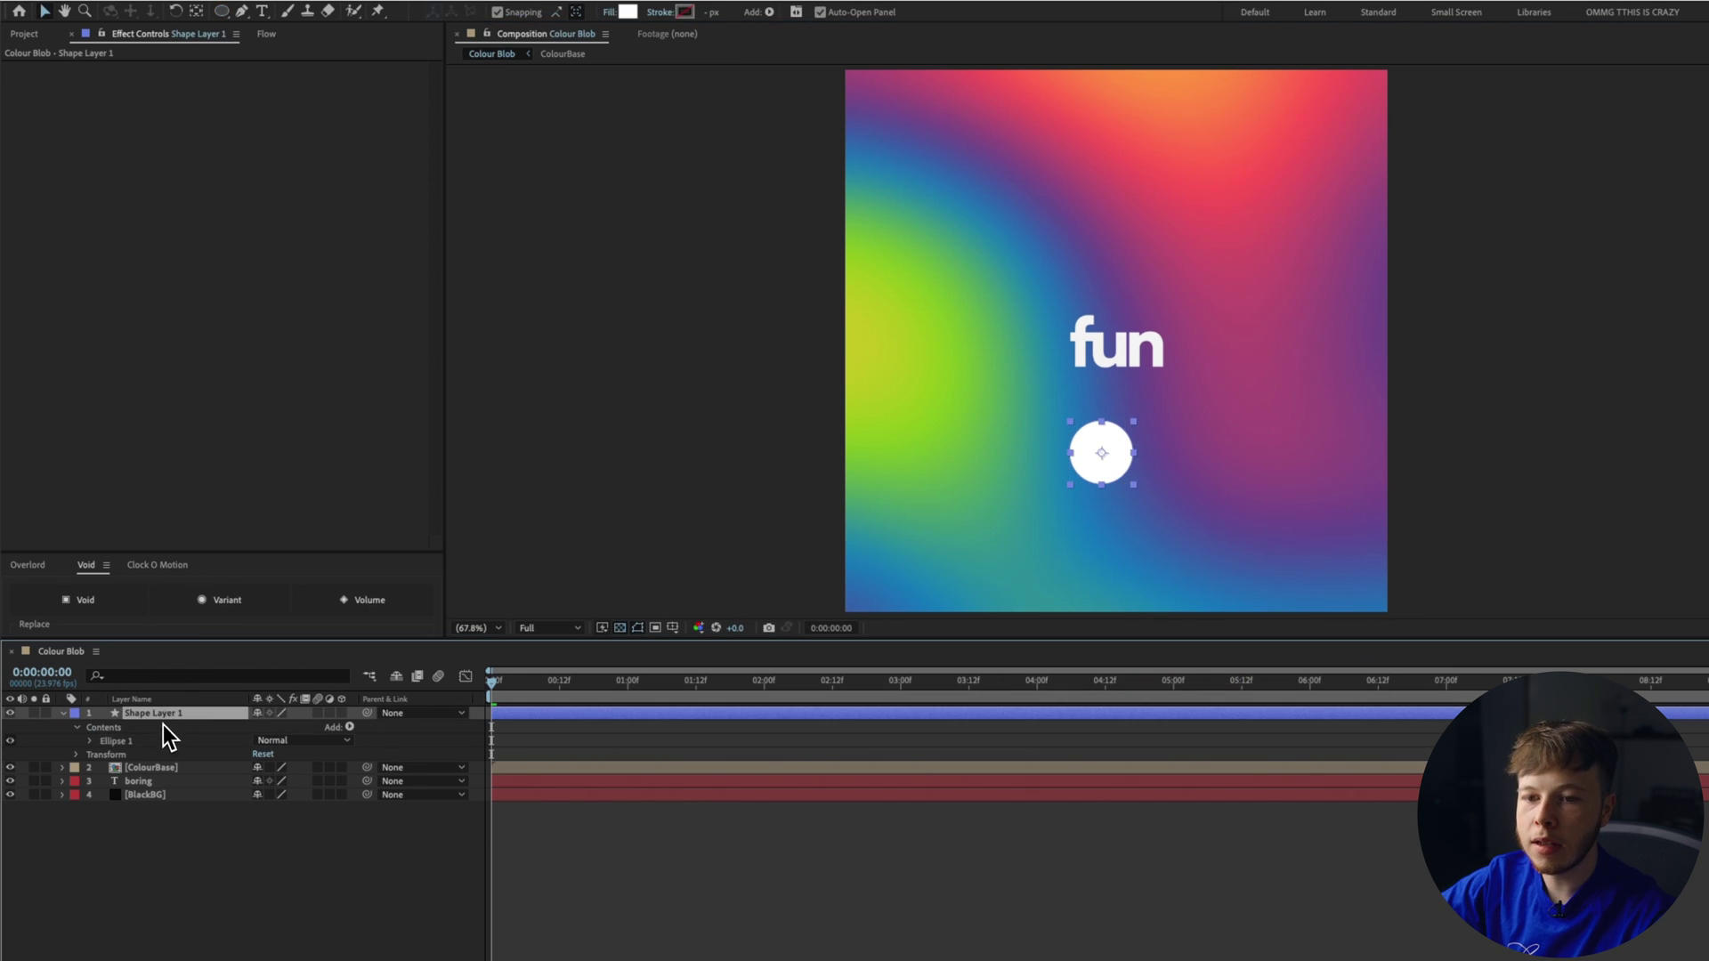
Step: Pre-compose the circle layer as Map, open that composition and turn off its transparency grid
key(ctrl+shift+c)
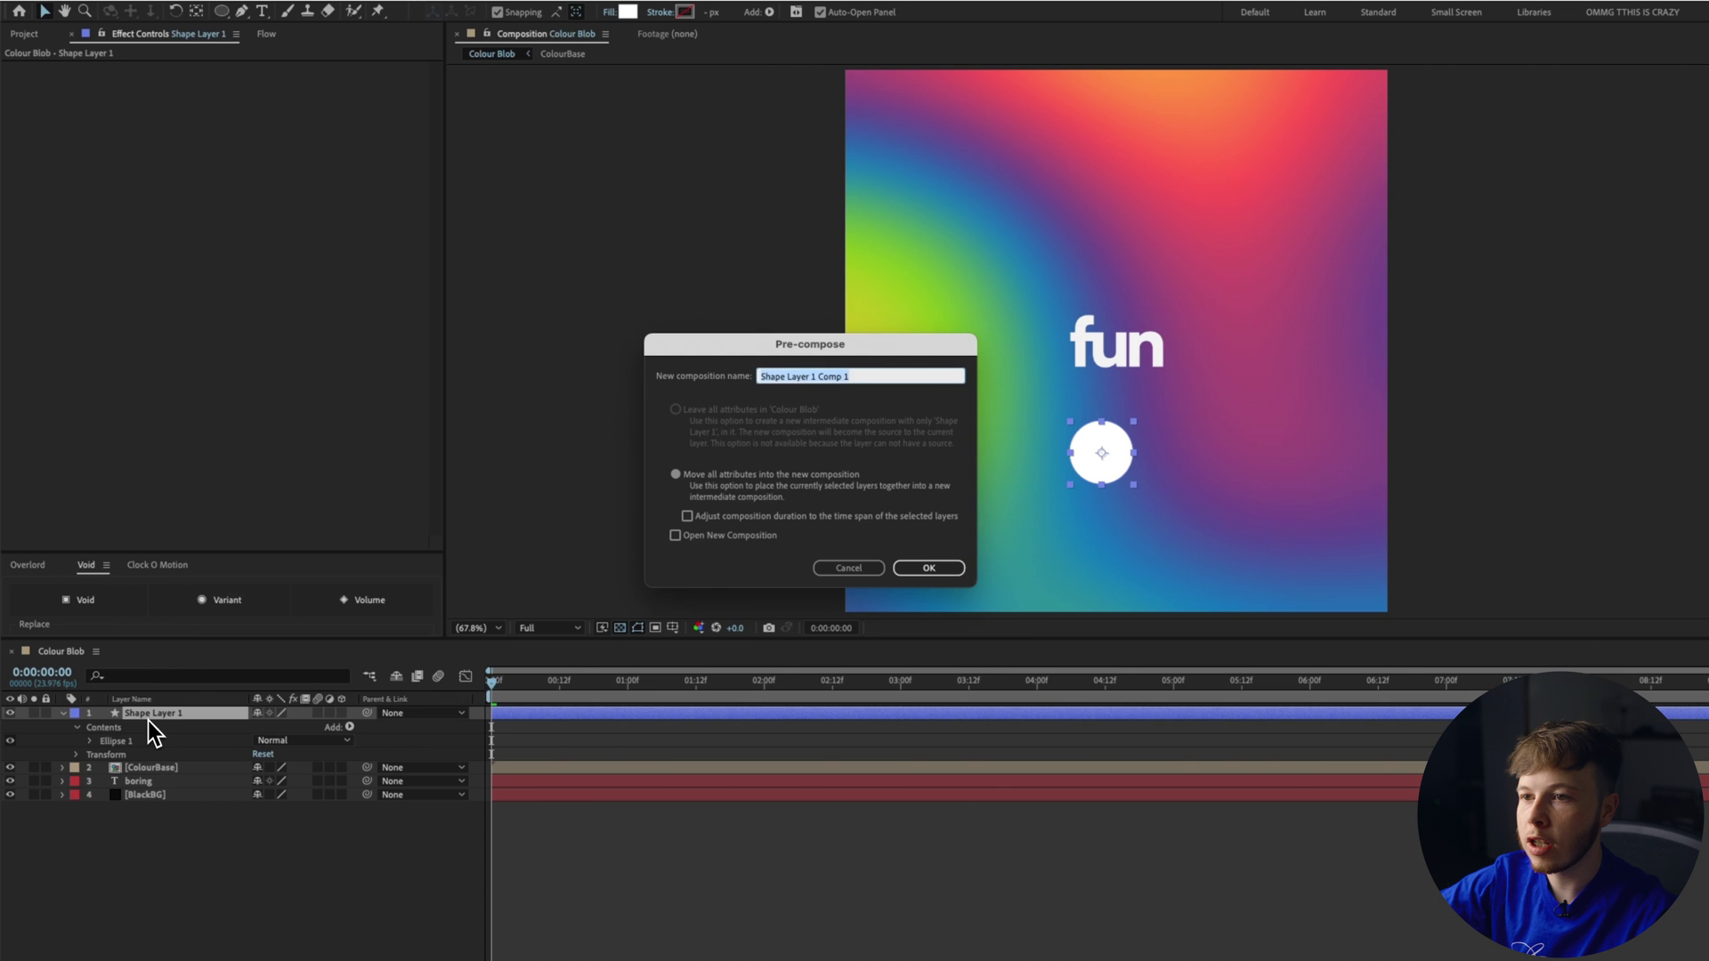
text(Map)
key(Return)
double_click(135, 712)
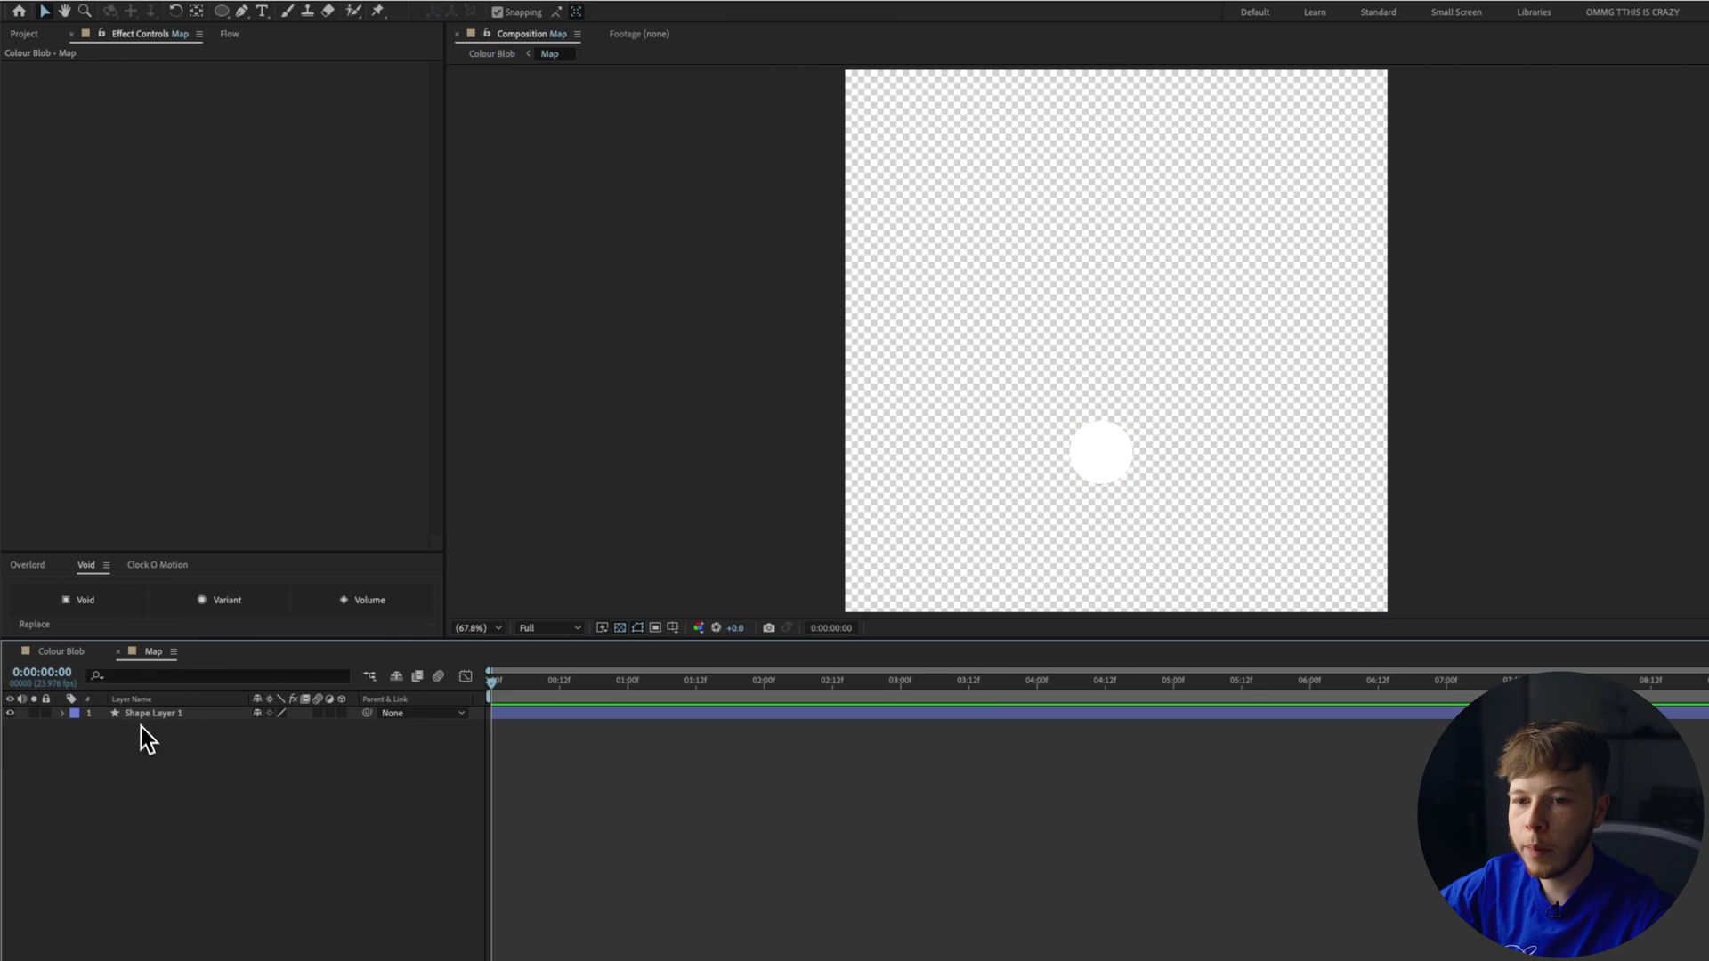
click(673, 628)
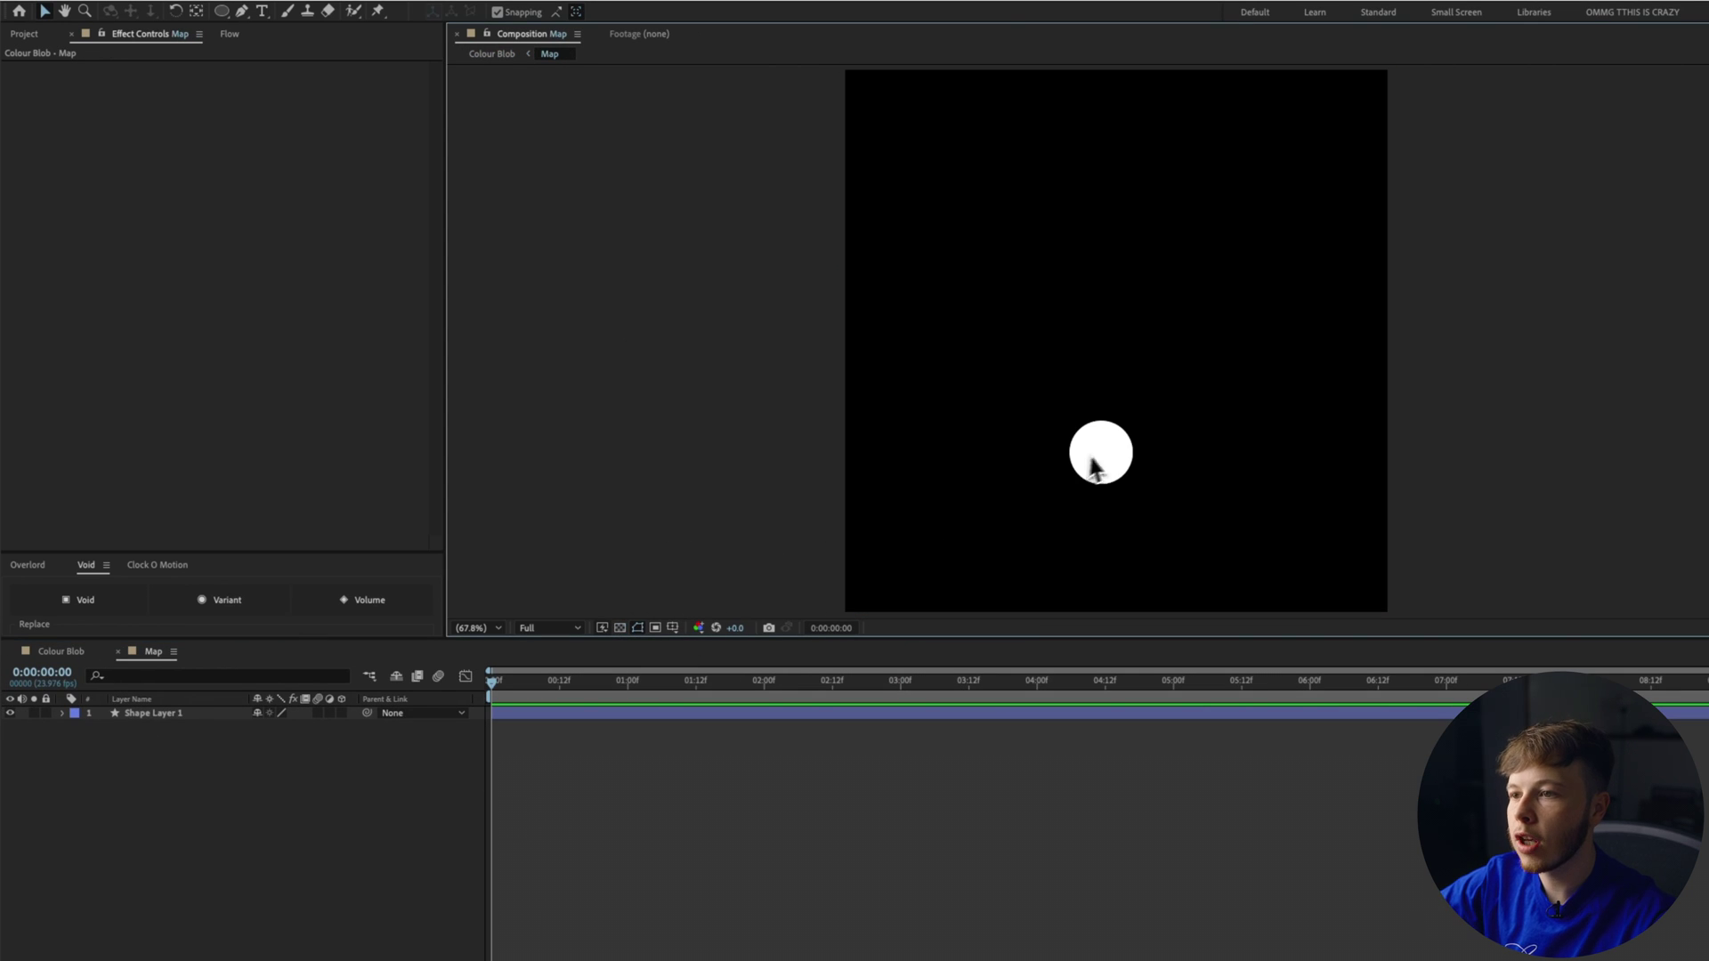
Step: Duplicate the white circle twice and enlarge the newest copy in the upper part of the Map composition
key(ctrl+d)
drag(1106, 472, 1148, 275)
key(ctrl+d)
drag(1104, 211, 1133, 259)
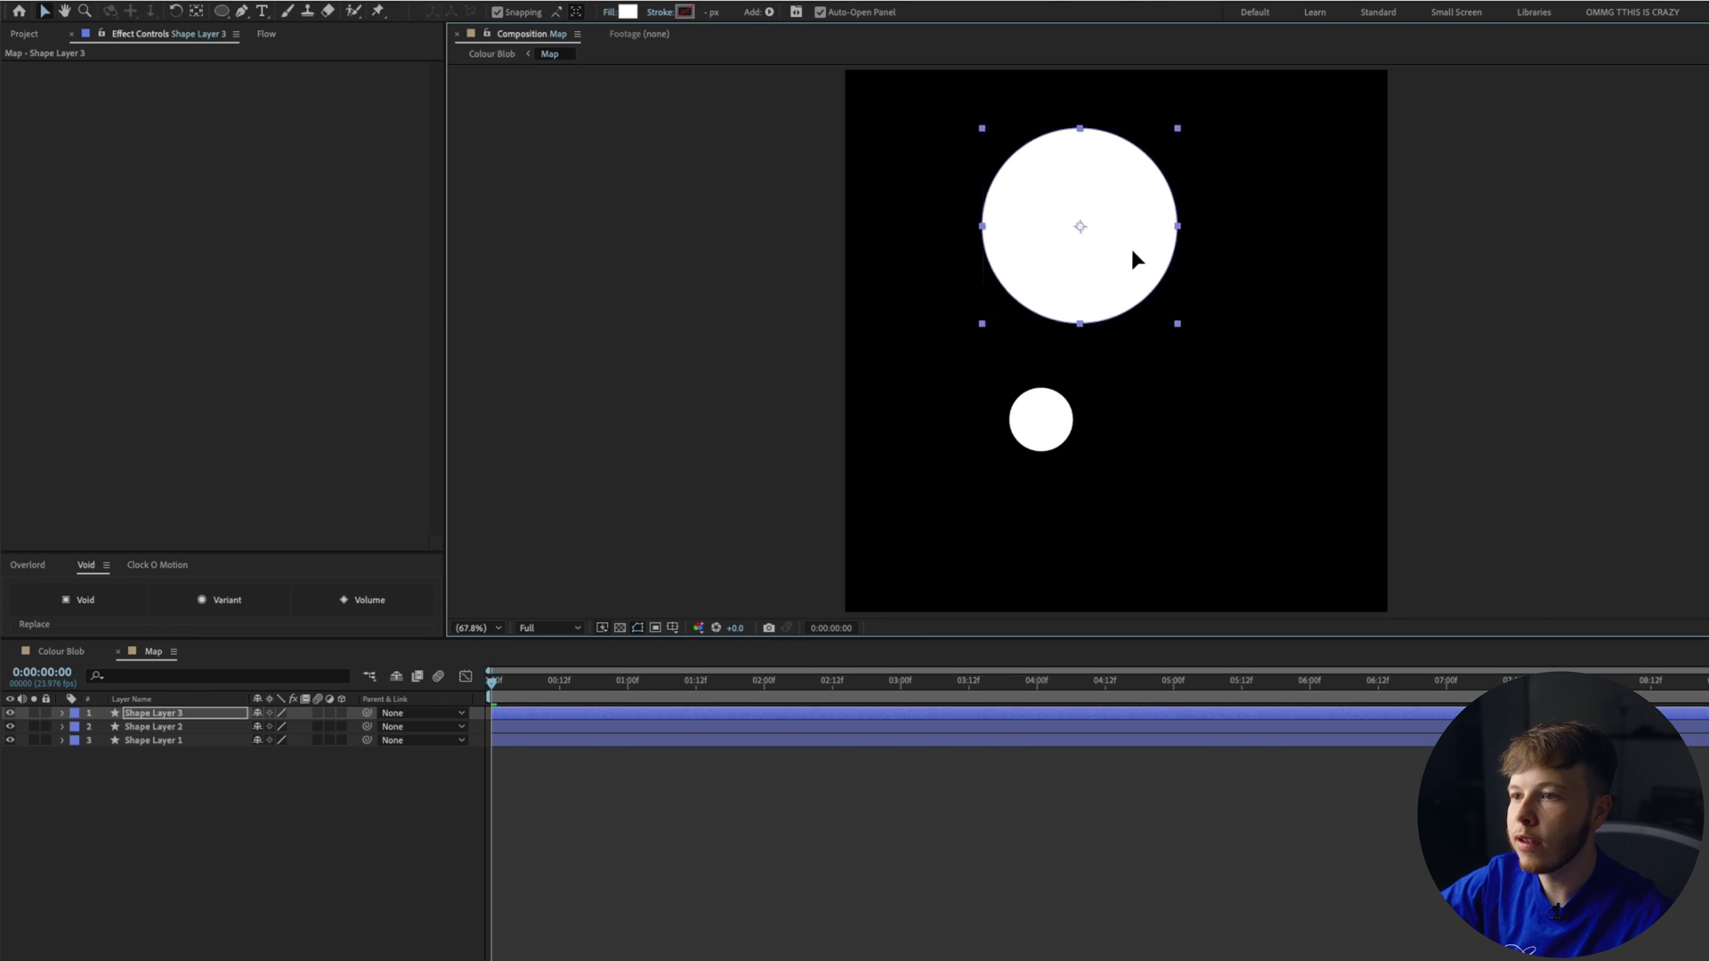
Step: Arrange the circles as a cluster, with the largest at lower right, the medium one above it and the small one beside them
click(1041, 424)
drag(1041, 424, 1003, 385)
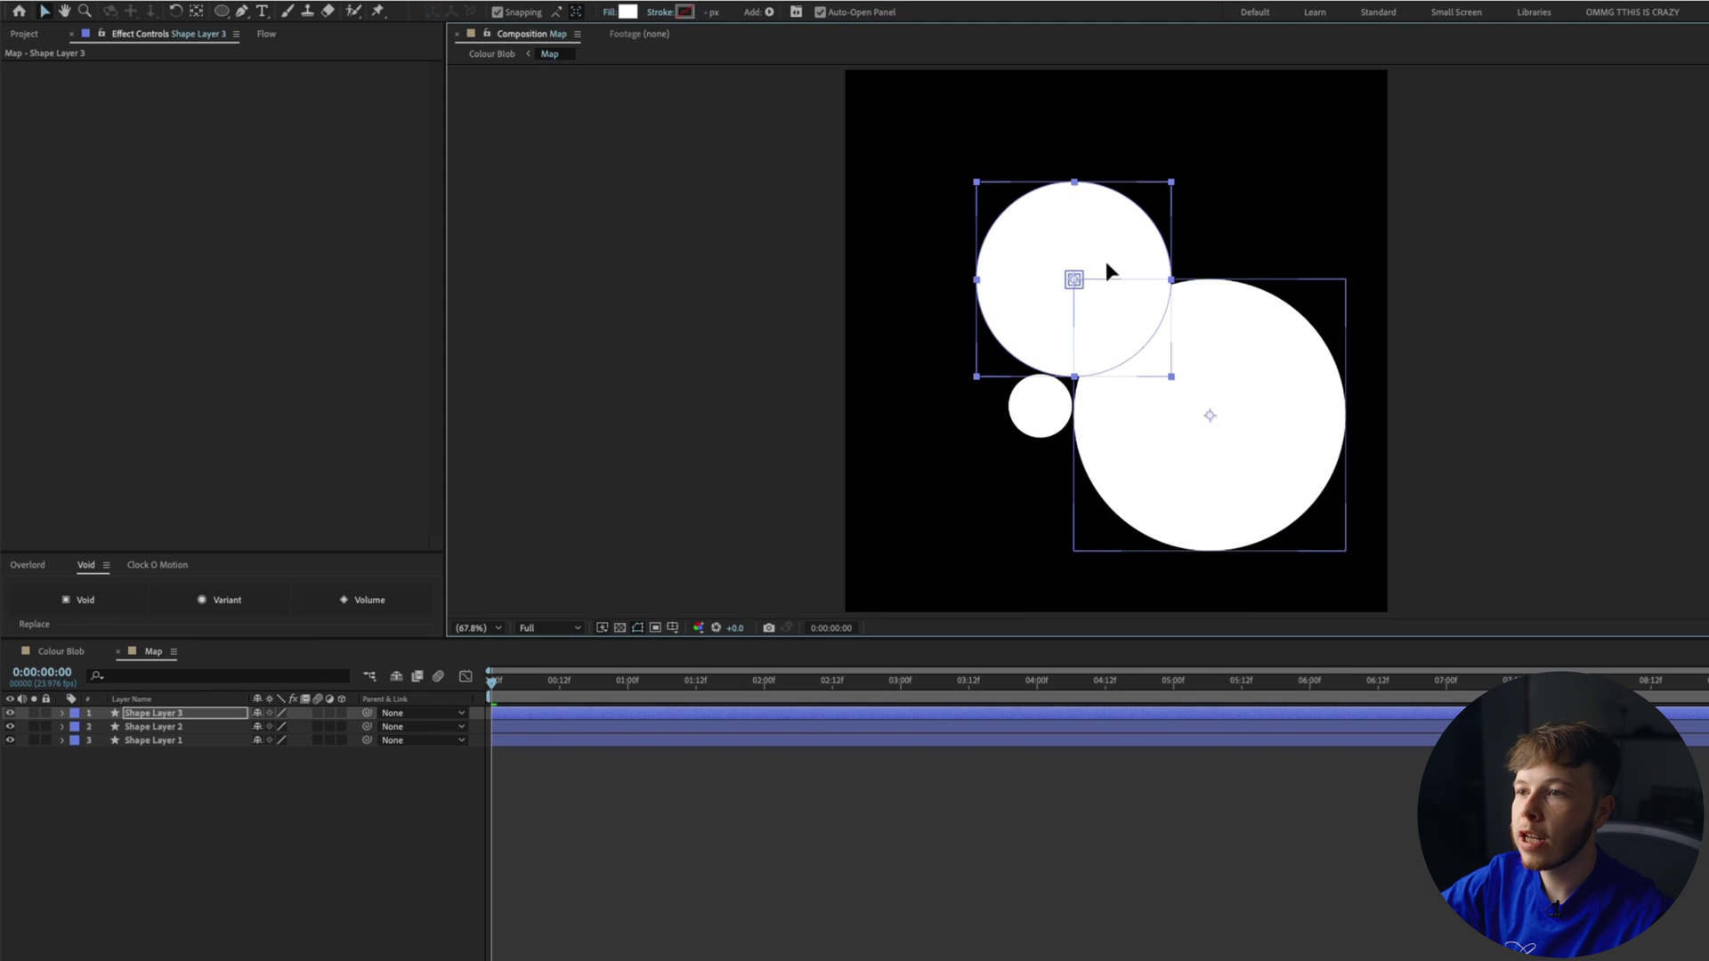
drag(1106, 270, 1098, 251)
click(1226, 397)
drag(1226, 397, 1234, 400)
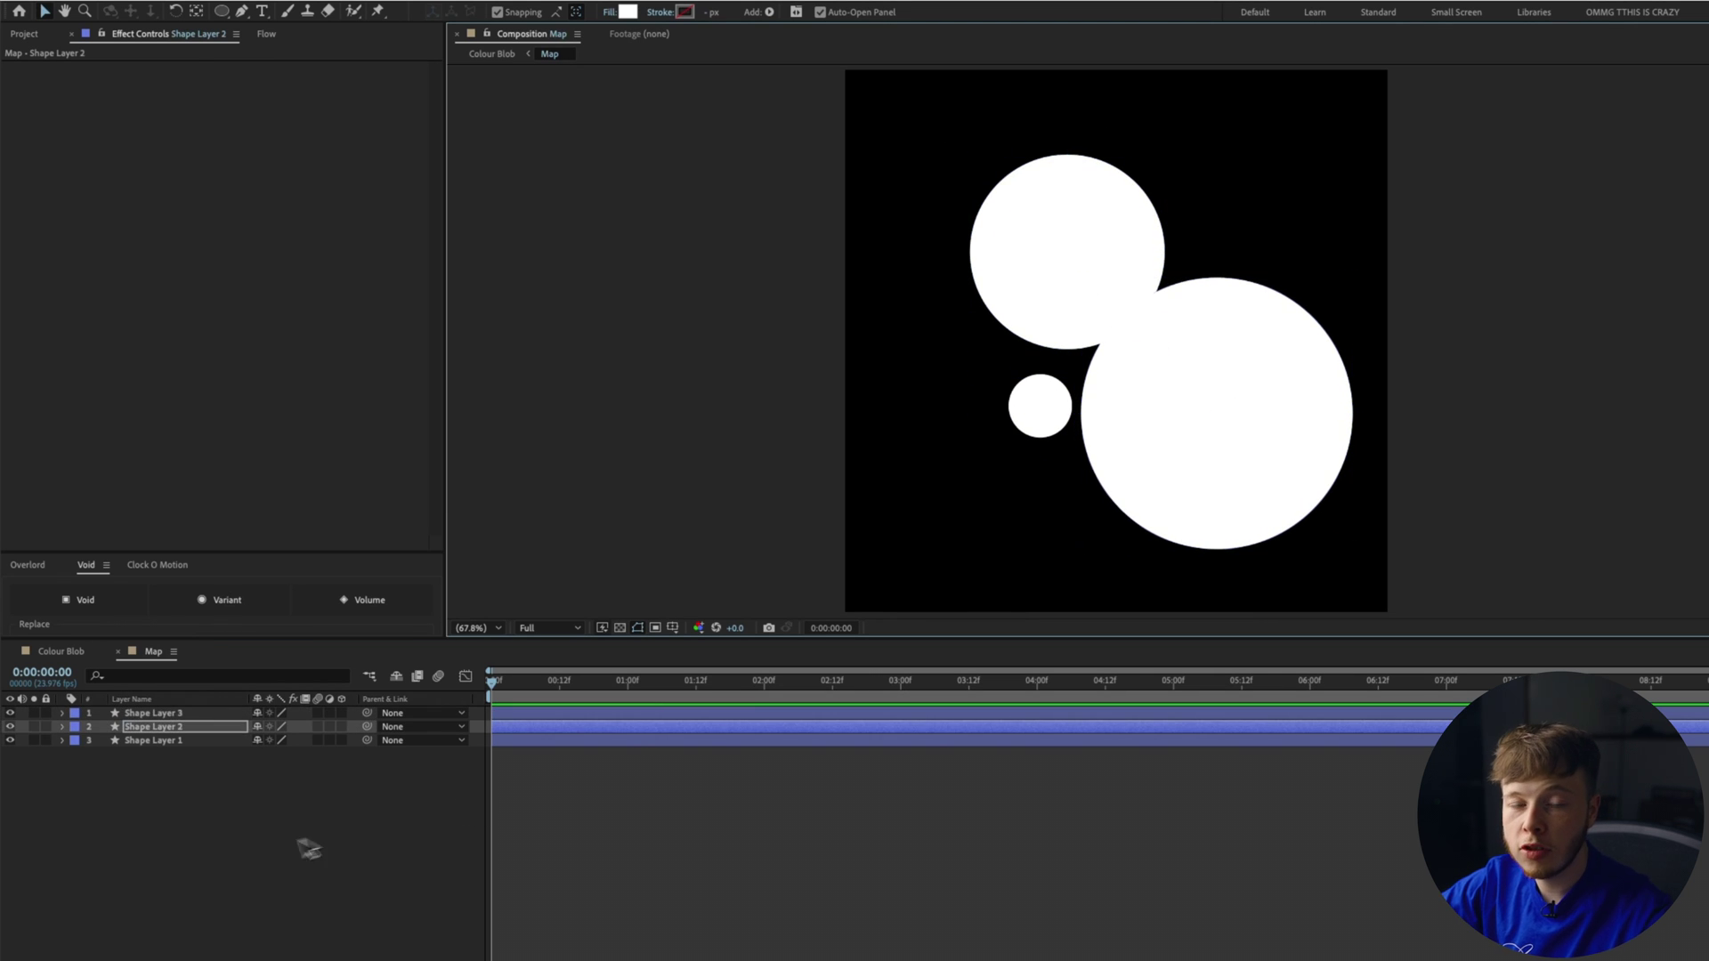
Step: Set position and scale keyframes for all three circle layers at 0:00:01:12
click(222, 770)
key(ctrl+a)
key(p)
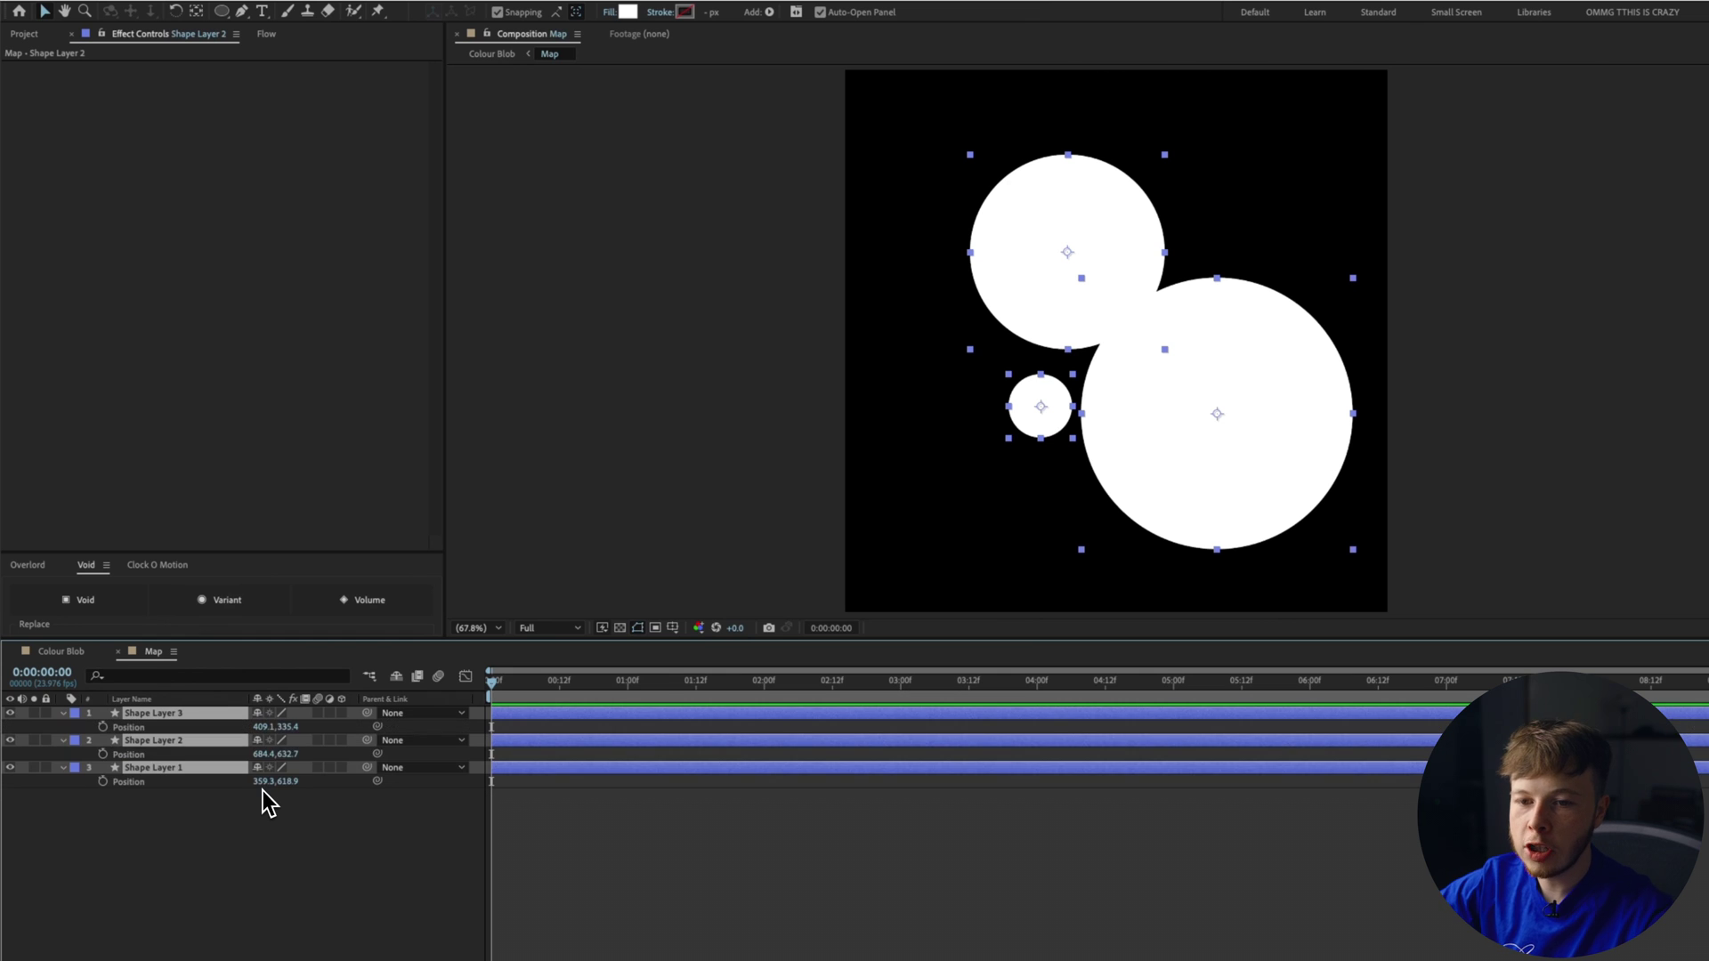
key(shift+s)
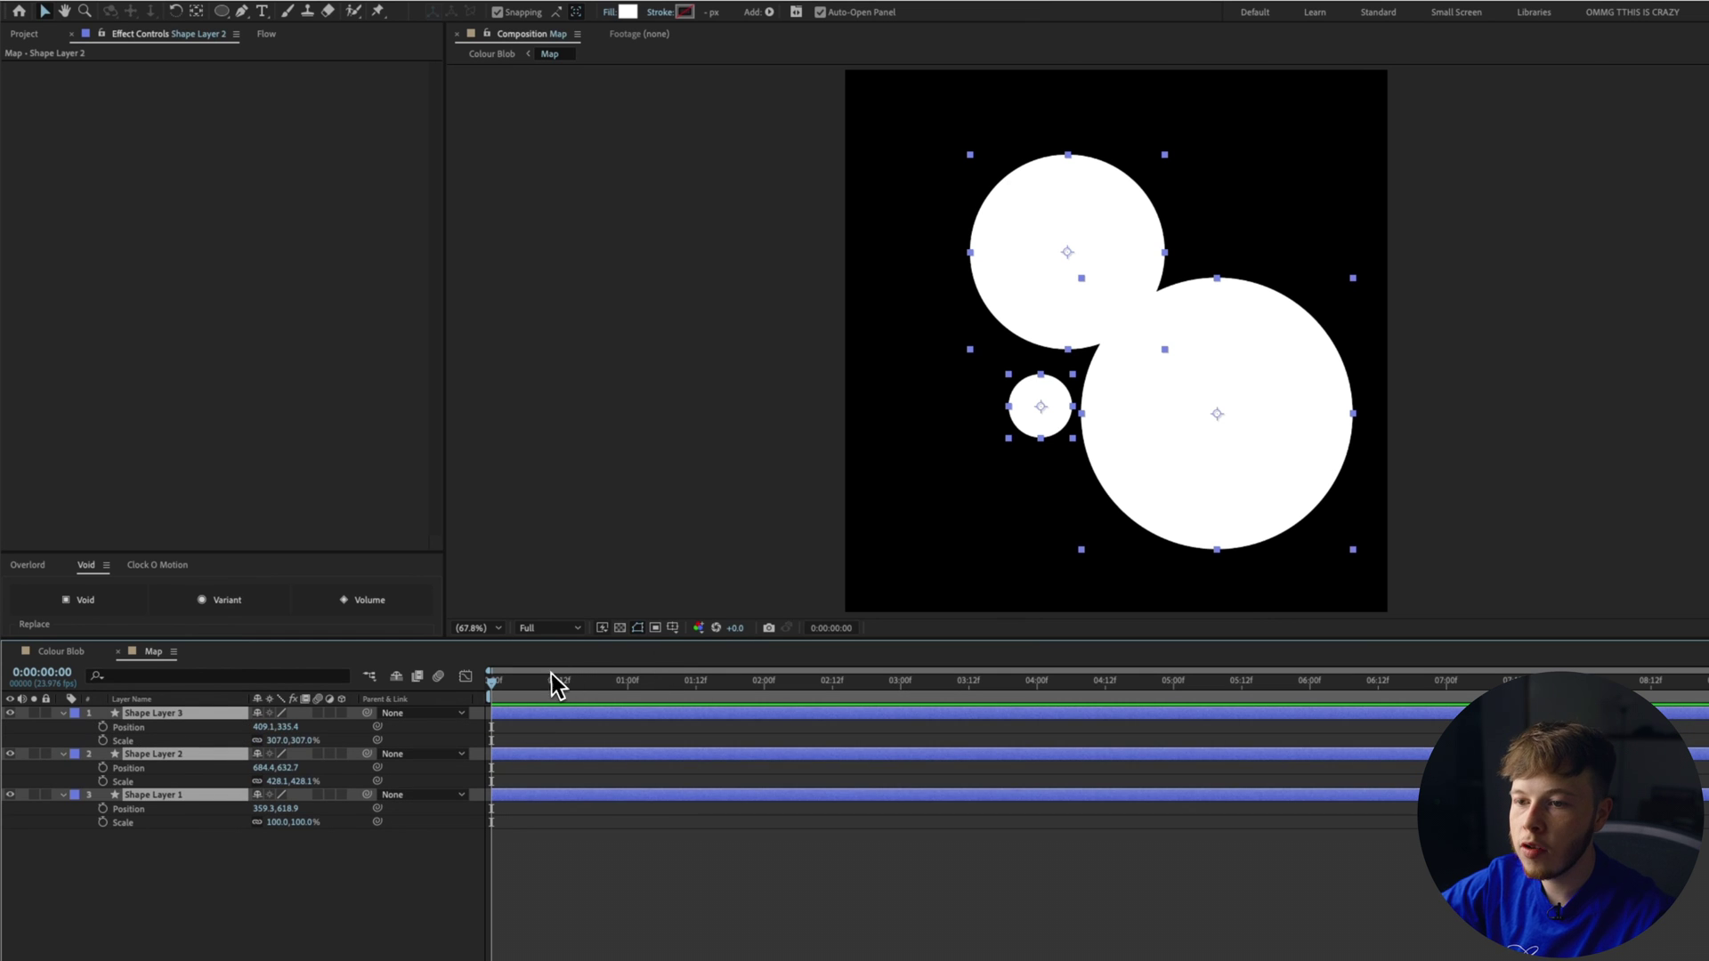
drag(551, 676, 696, 694)
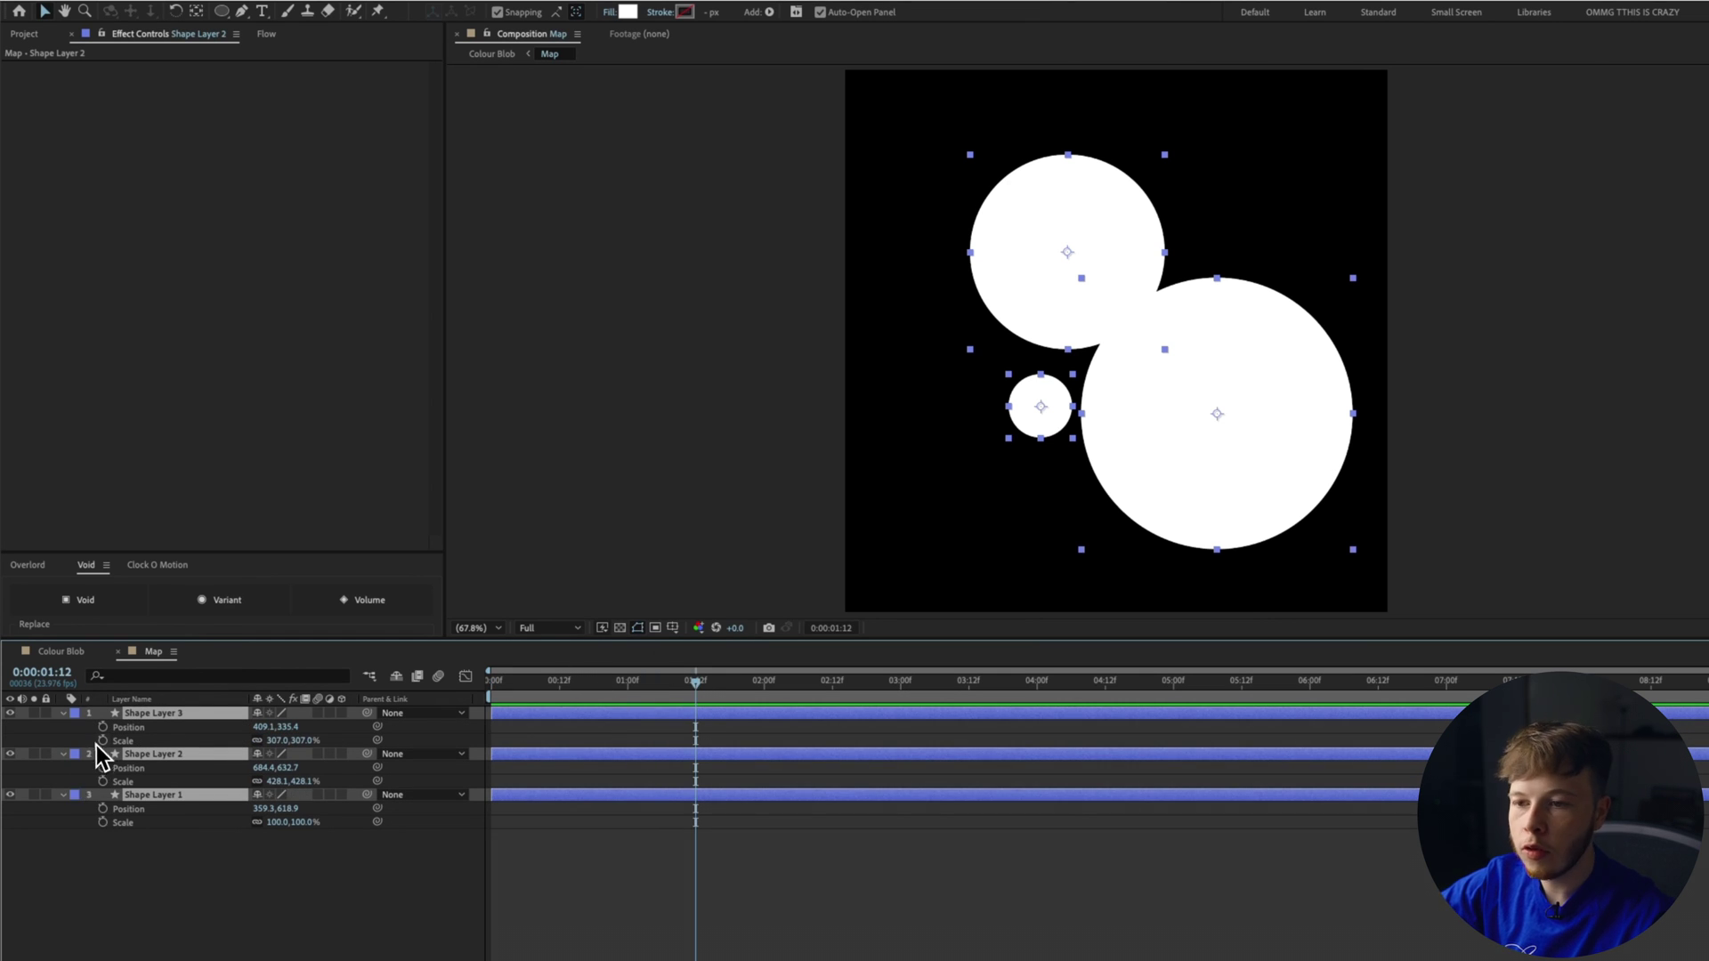
drag(104, 727, 103, 745)
click(102, 781)
click(102, 808)
click(102, 822)
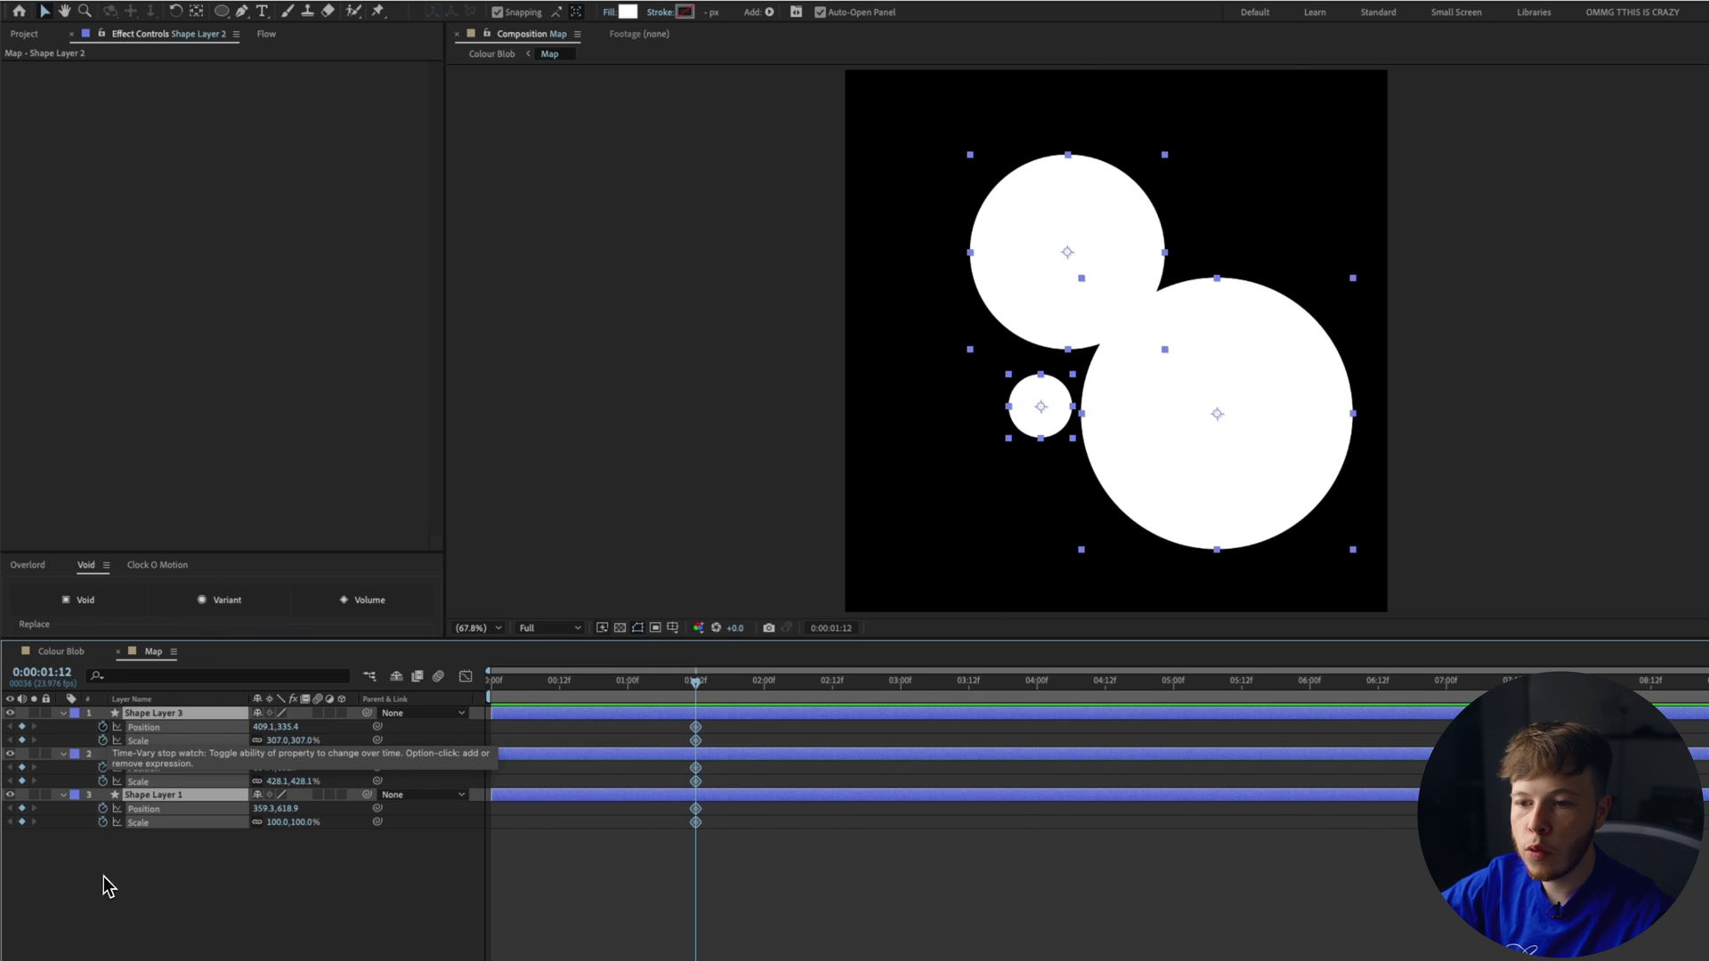
Step: At the first frame, place the largest circle at about 295, 428 with a curved motion path and set its scale to 0%
click(339, 907)
drag(695, 683, 430, 691)
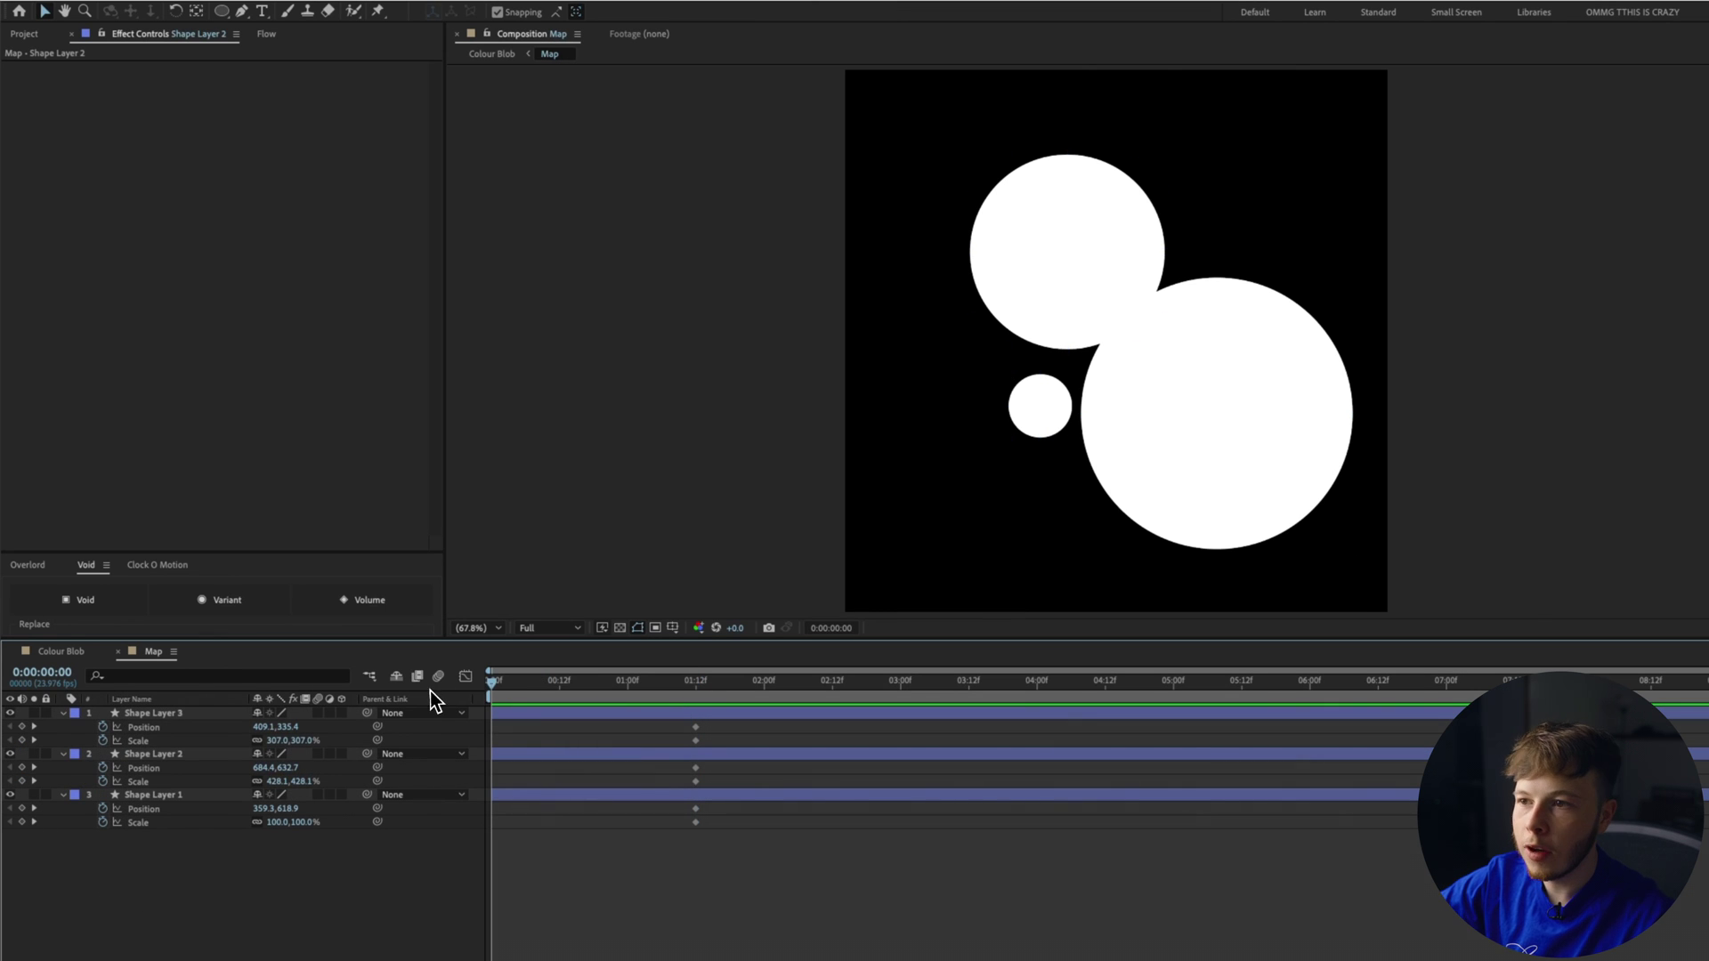
drag(1219, 454, 994, 481)
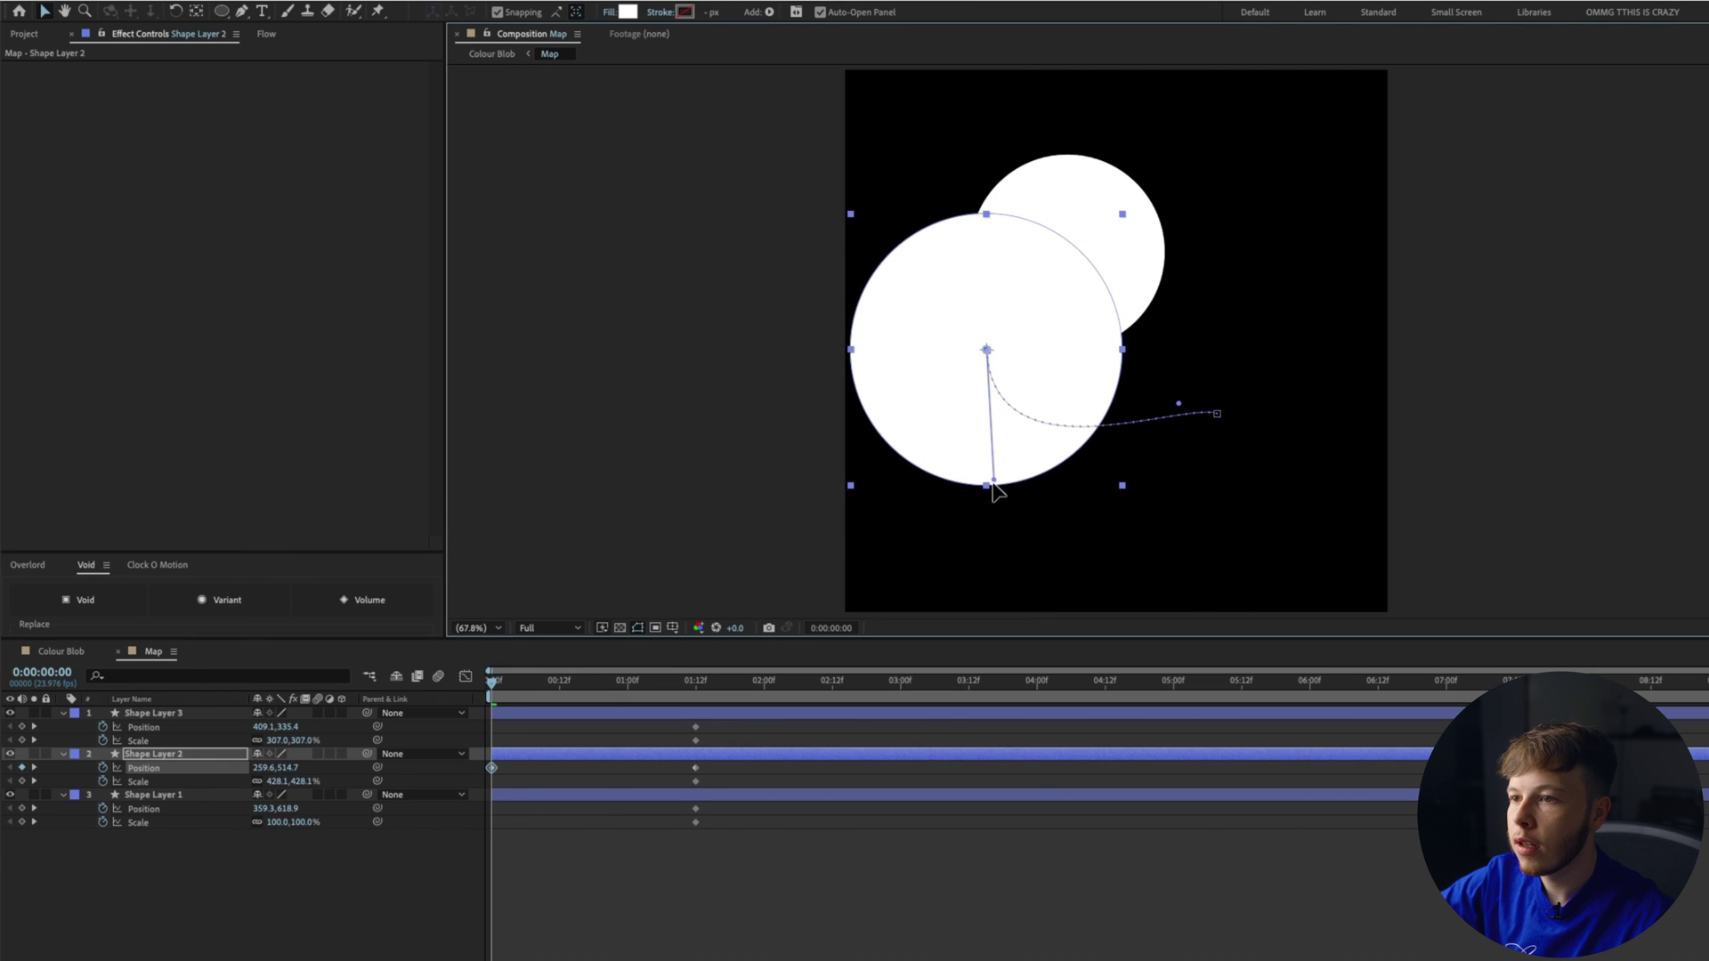
drag(1180, 405, 1114, 528)
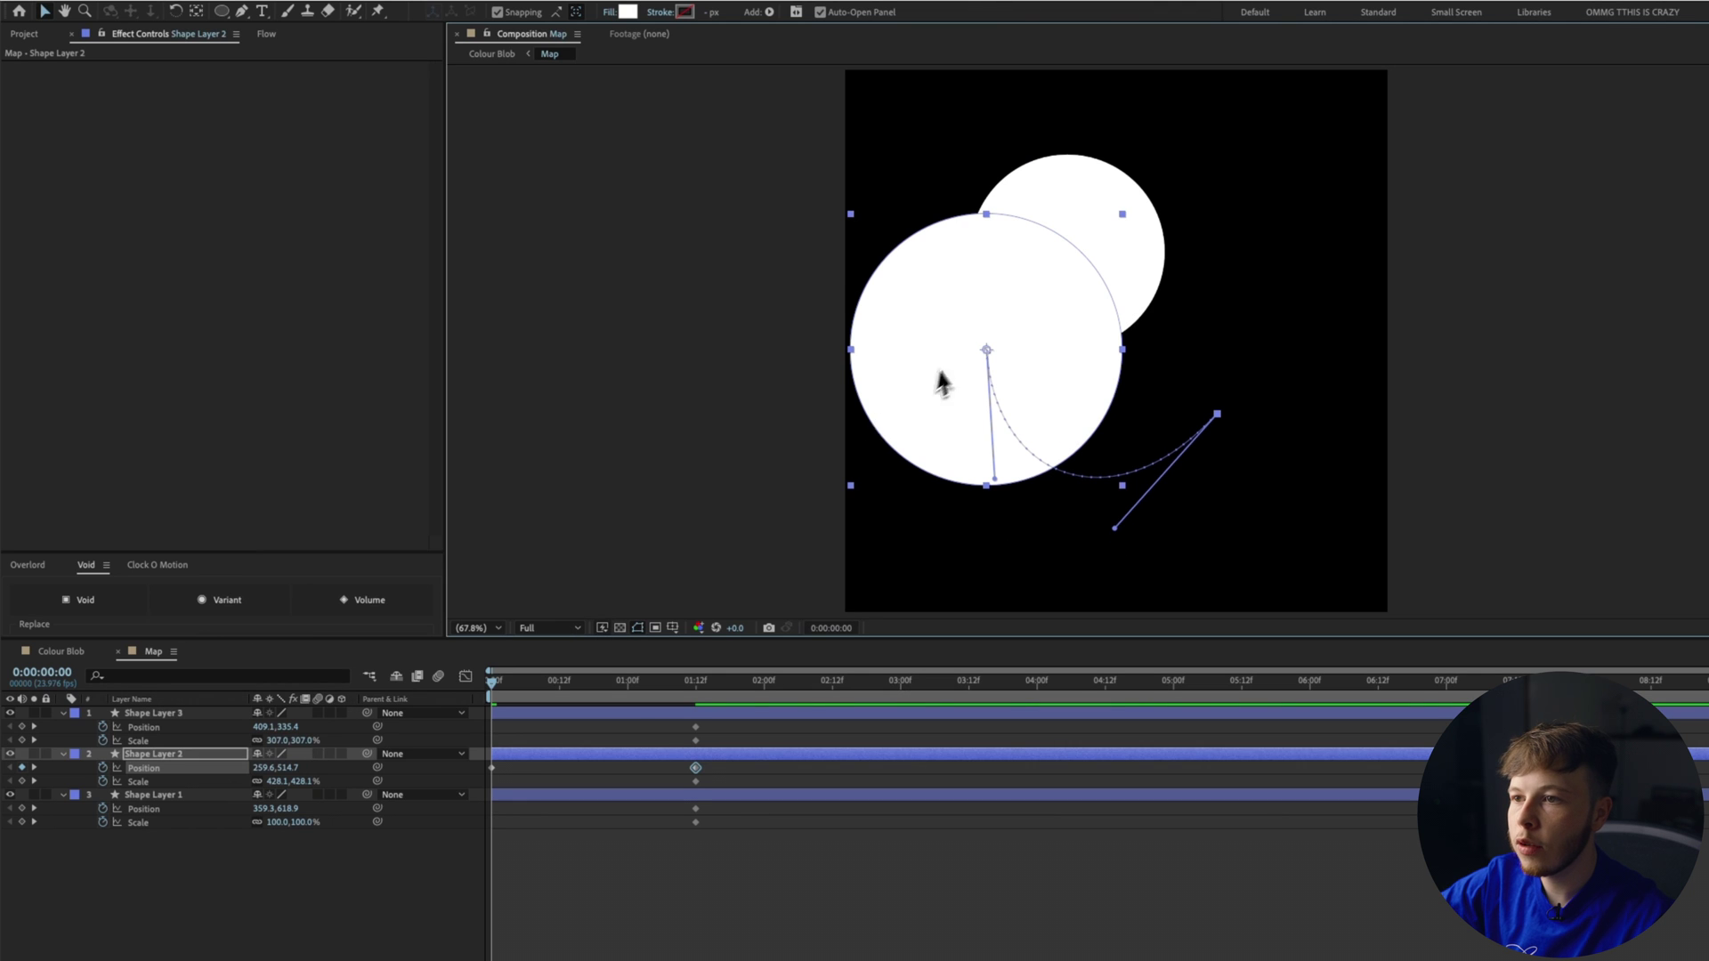
drag(937, 371, 958, 324)
drag(1013, 432, 918, 440)
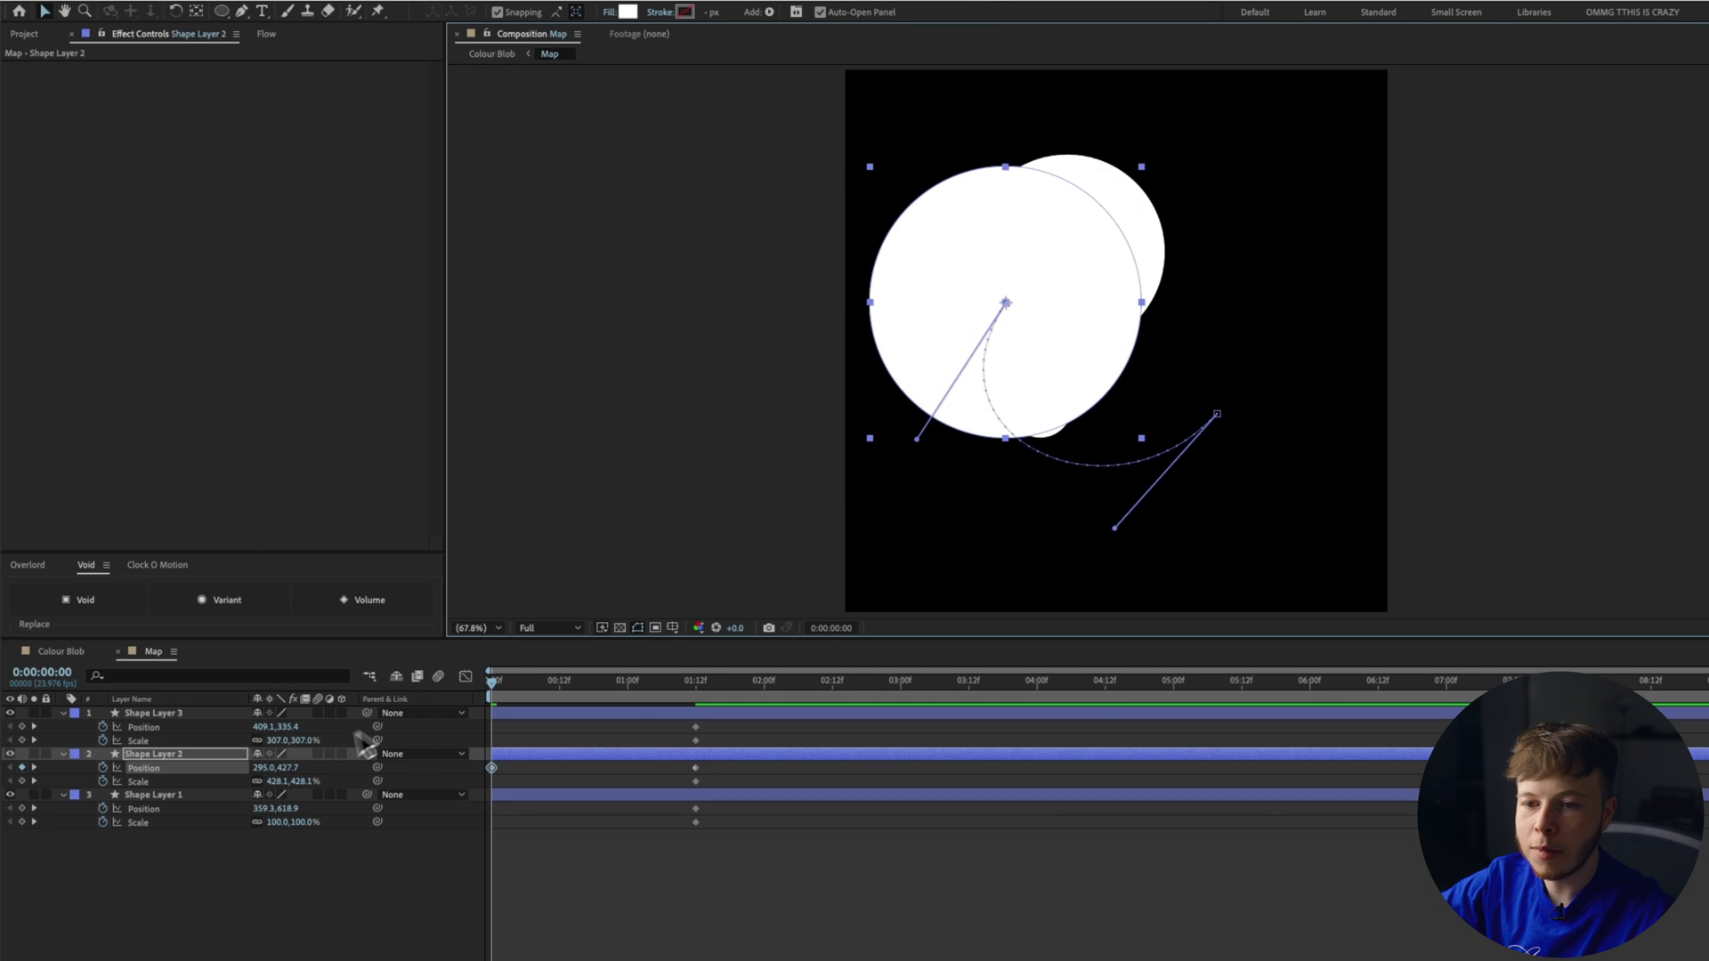
click(278, 781)
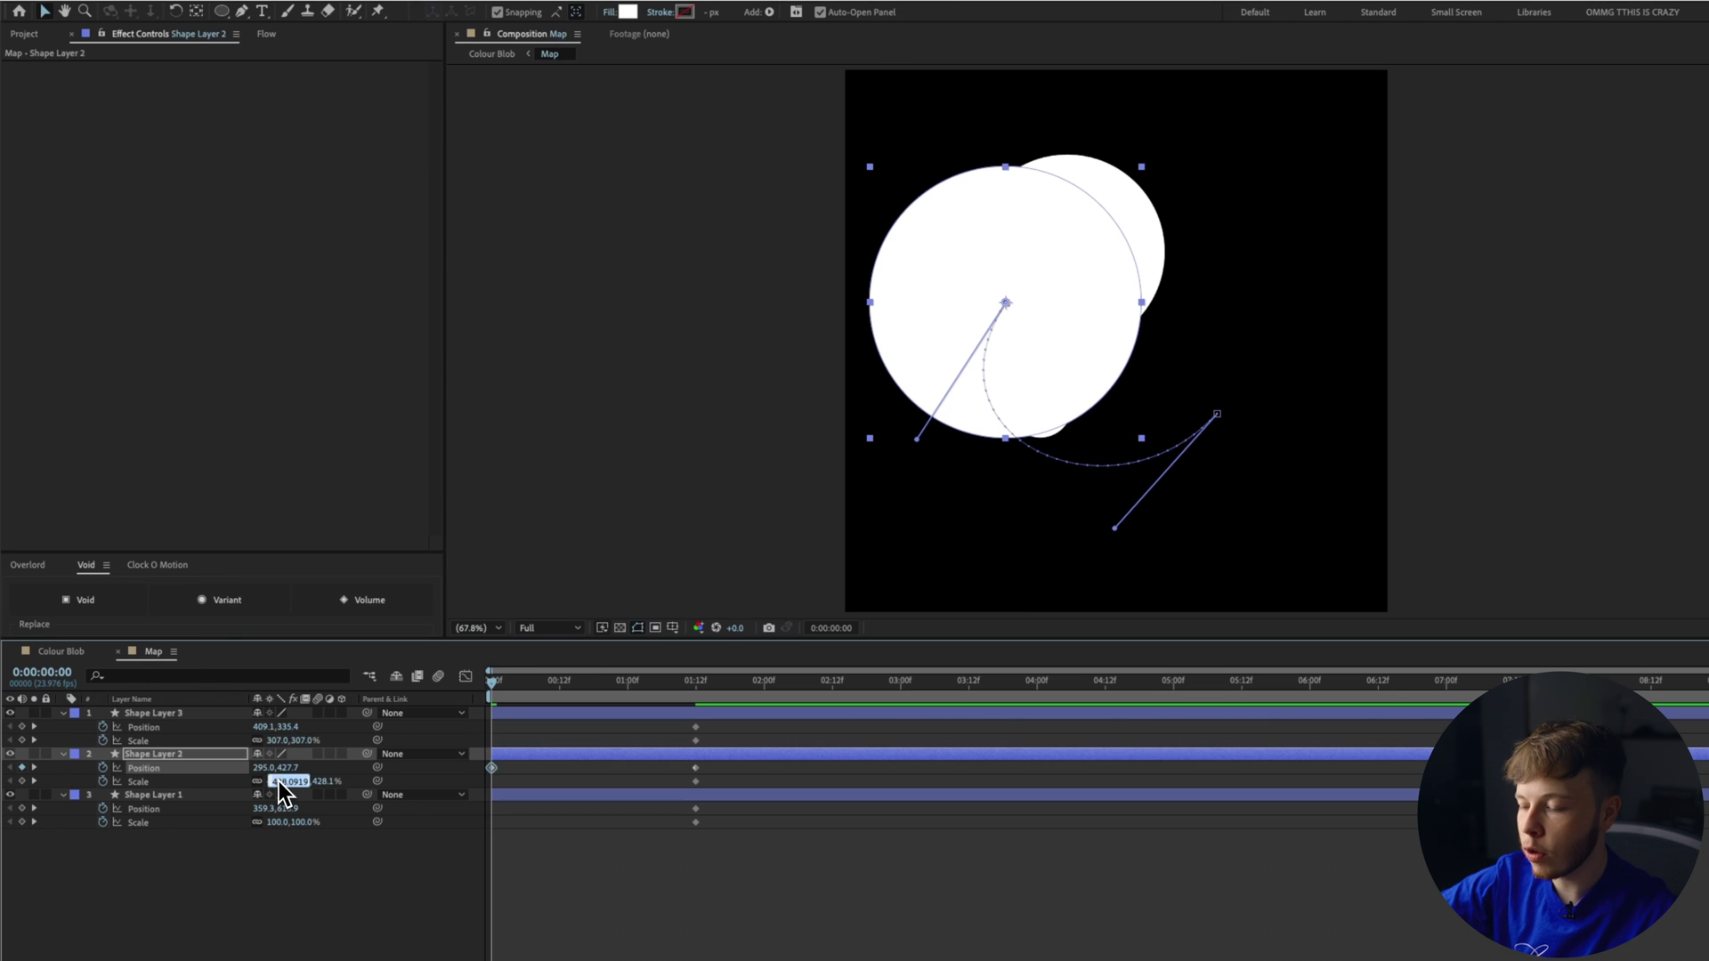
text(0)
key(Return)
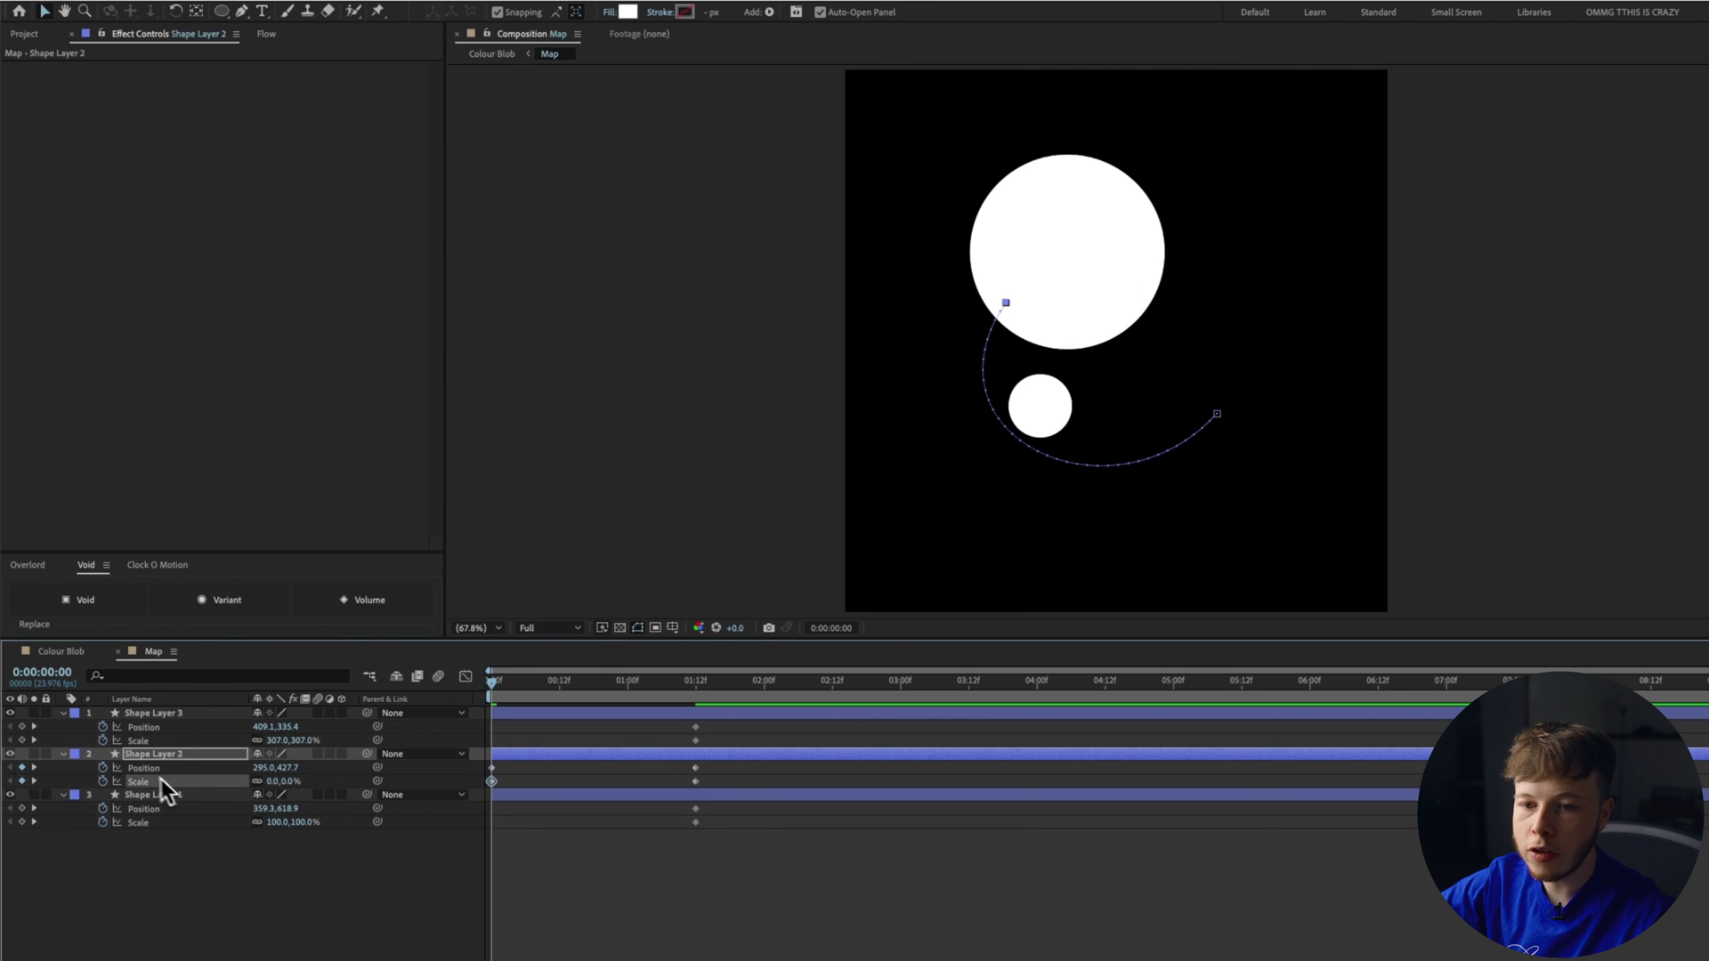
Step: At the first frame, place the medium circle at about 735, 726, curve its motion path and set its scale to 0%
click(158, 716)
drag(1148, 283, 1305, 489)
drag(1221, 434, 1321, 287)
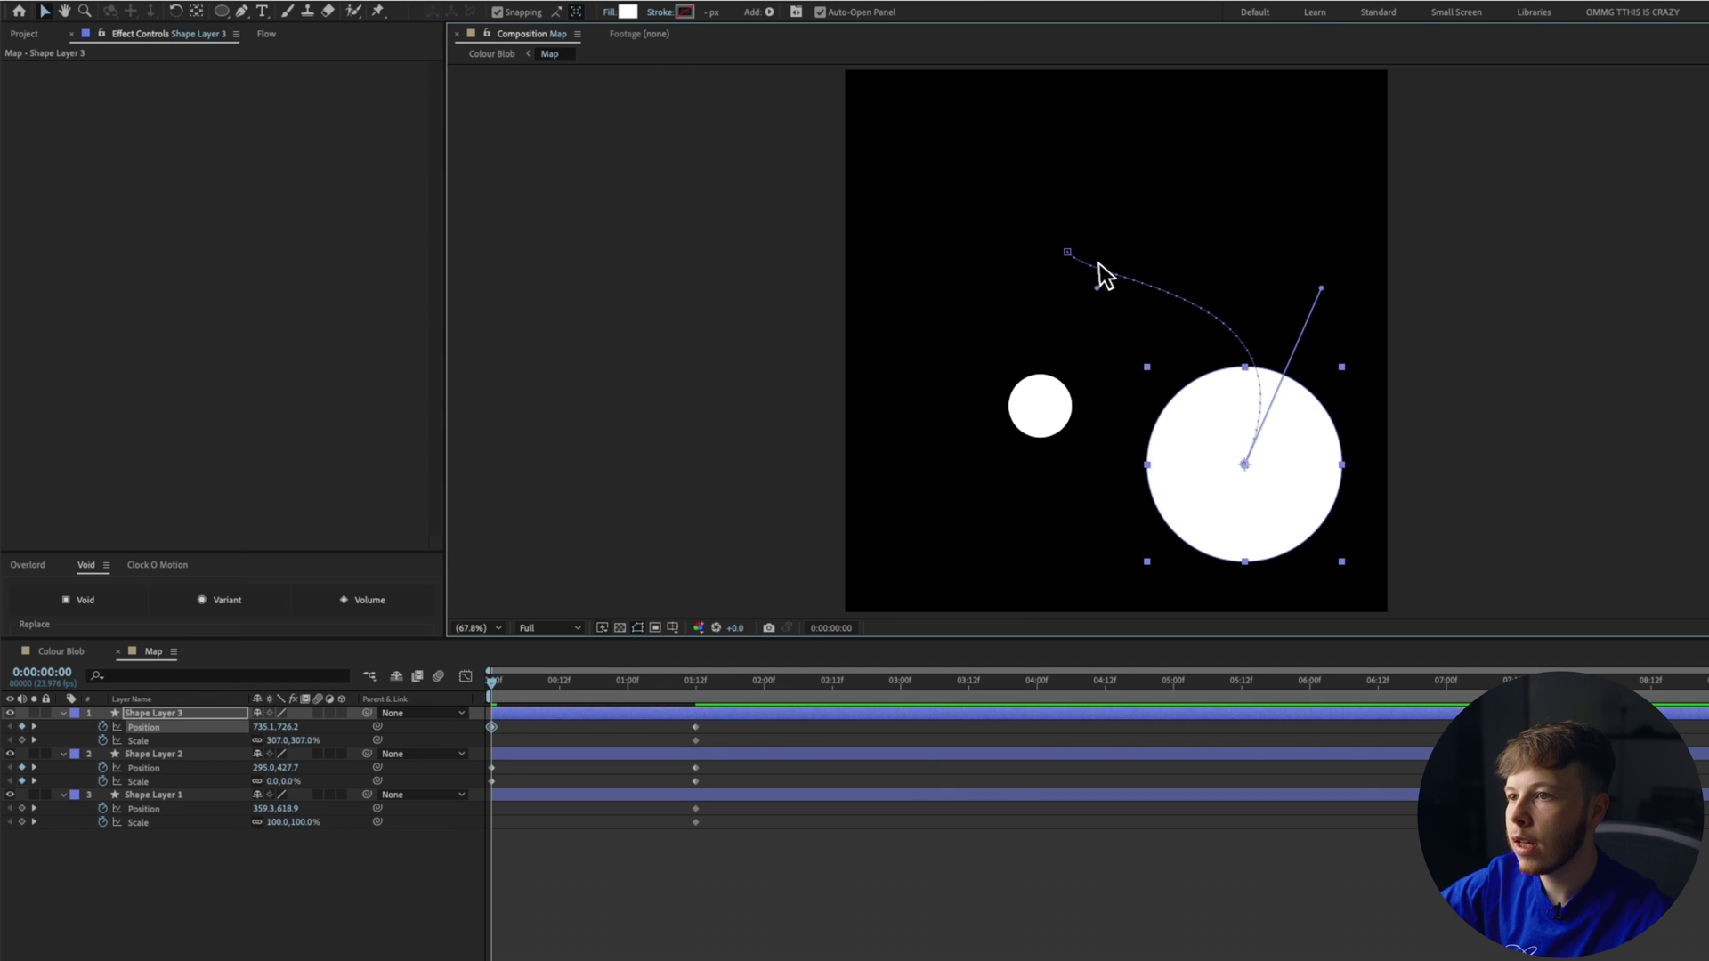
drag(1097, 287, 1175, 125)
click(281, 737)
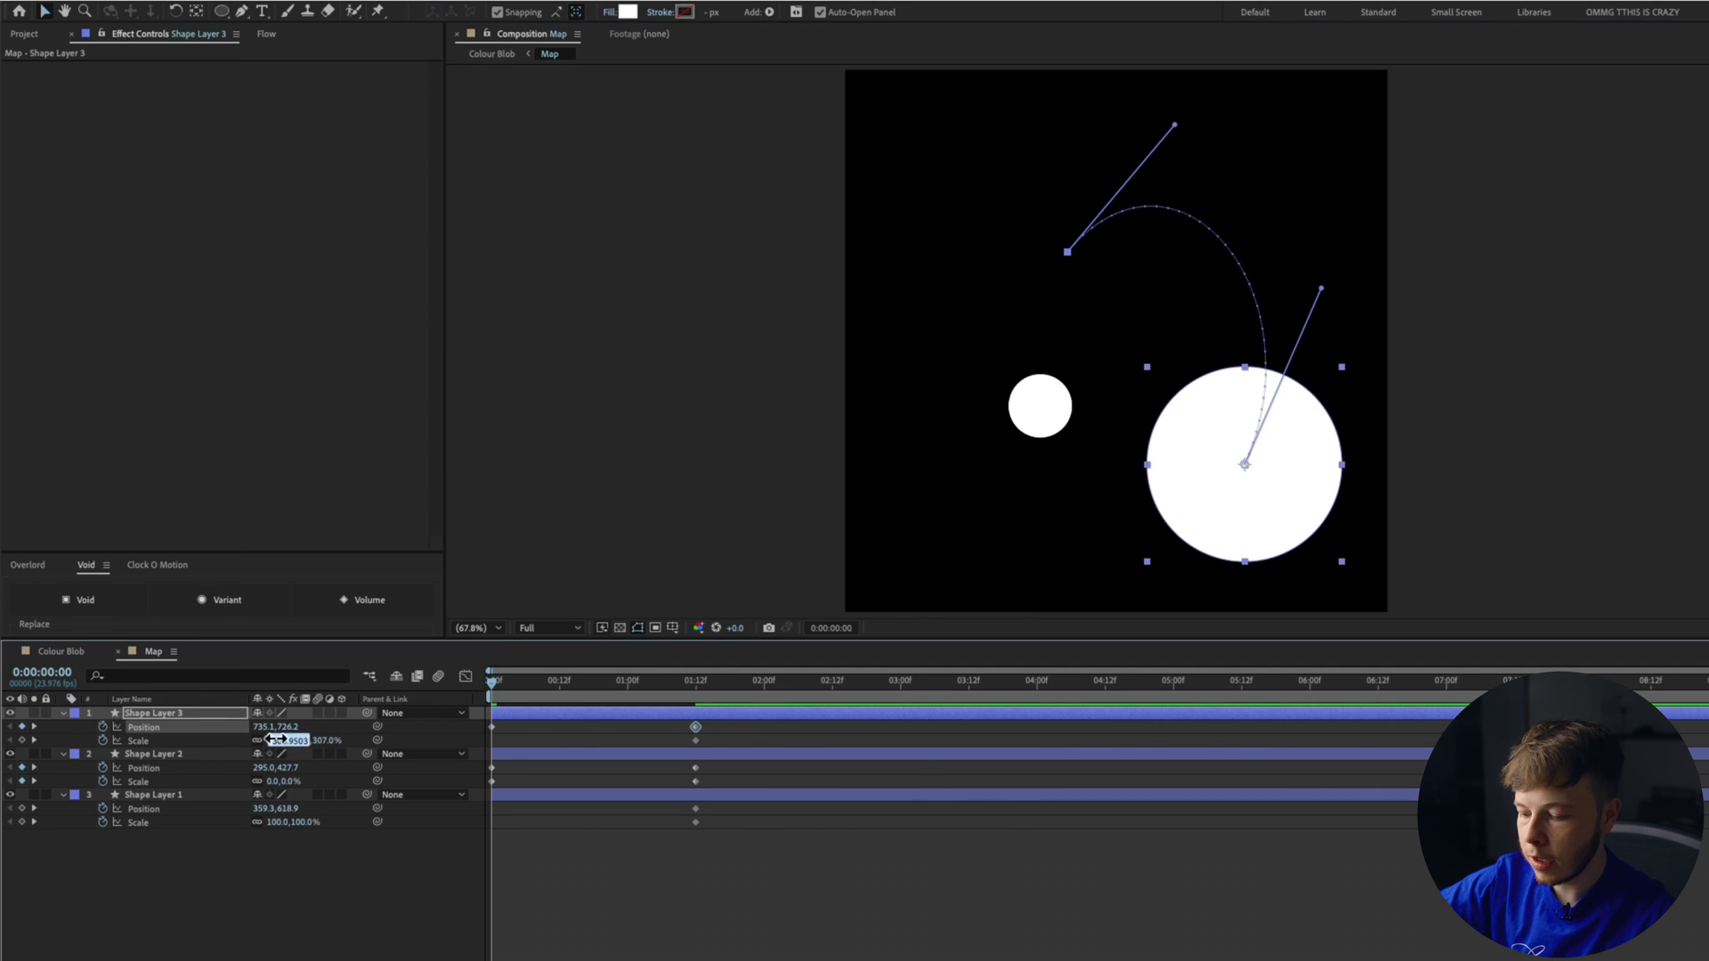
text(0.0,0.0)
key(Return)
Step: At the first frame, place the small circle at about 746, 199 with an S-shaped motion path and set its scale to 0%
click(228, 796)
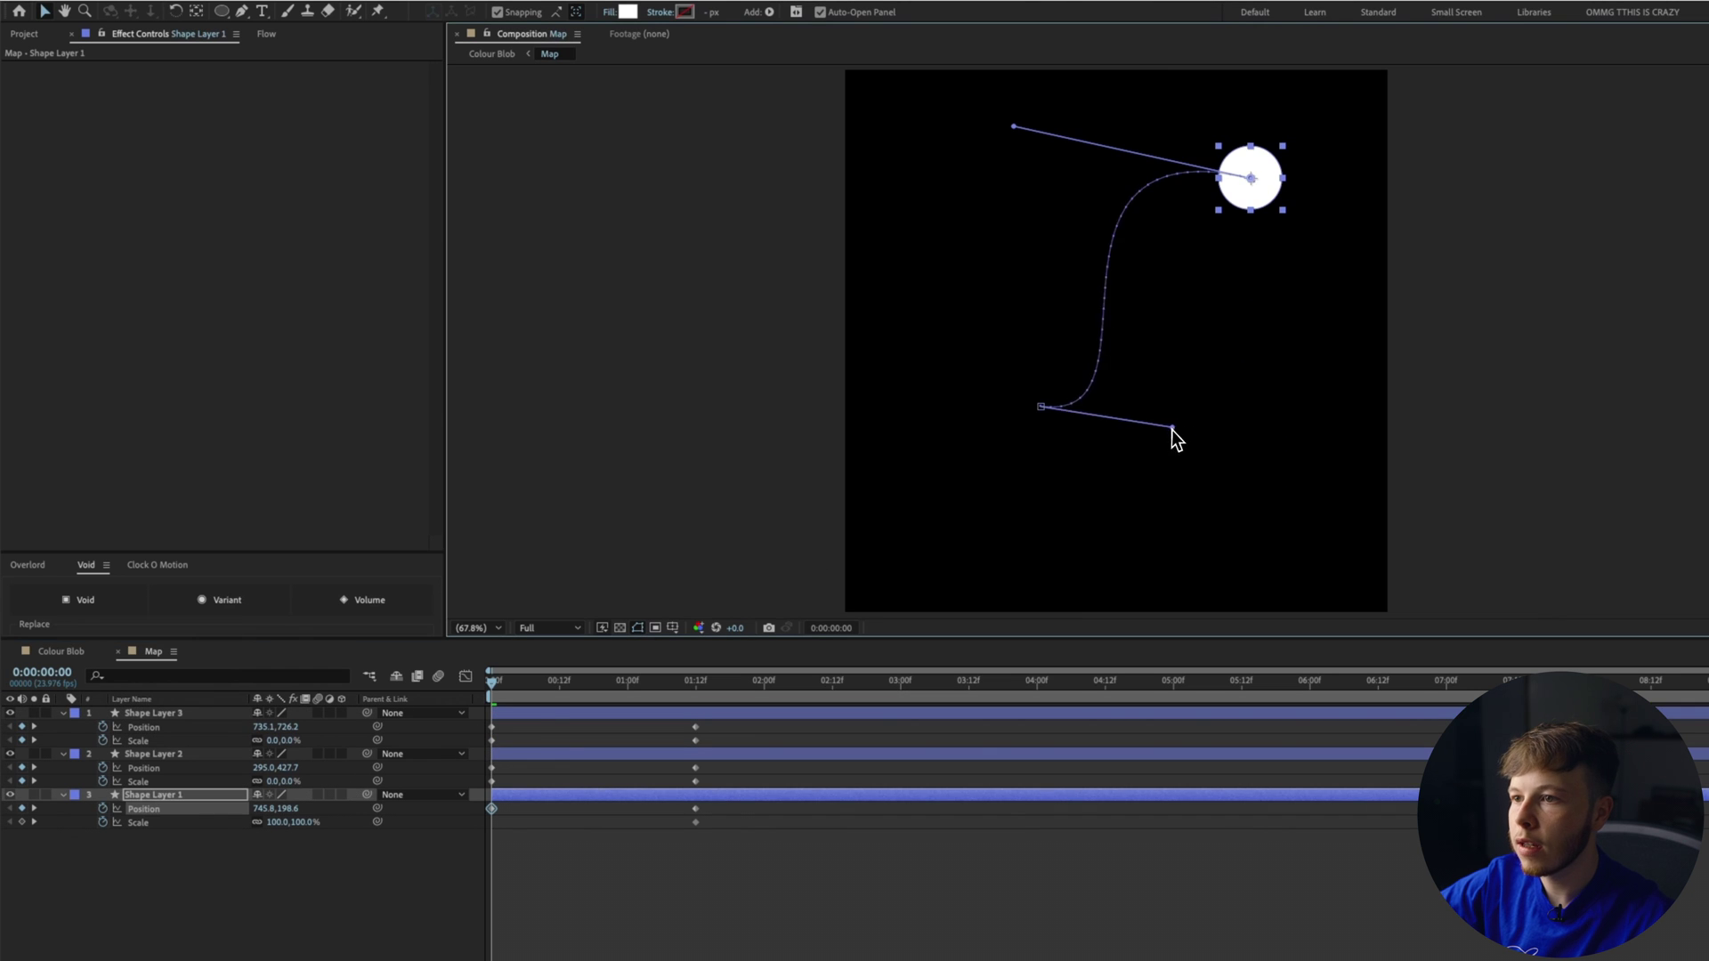
drag(1172, 428, 1245, 432)
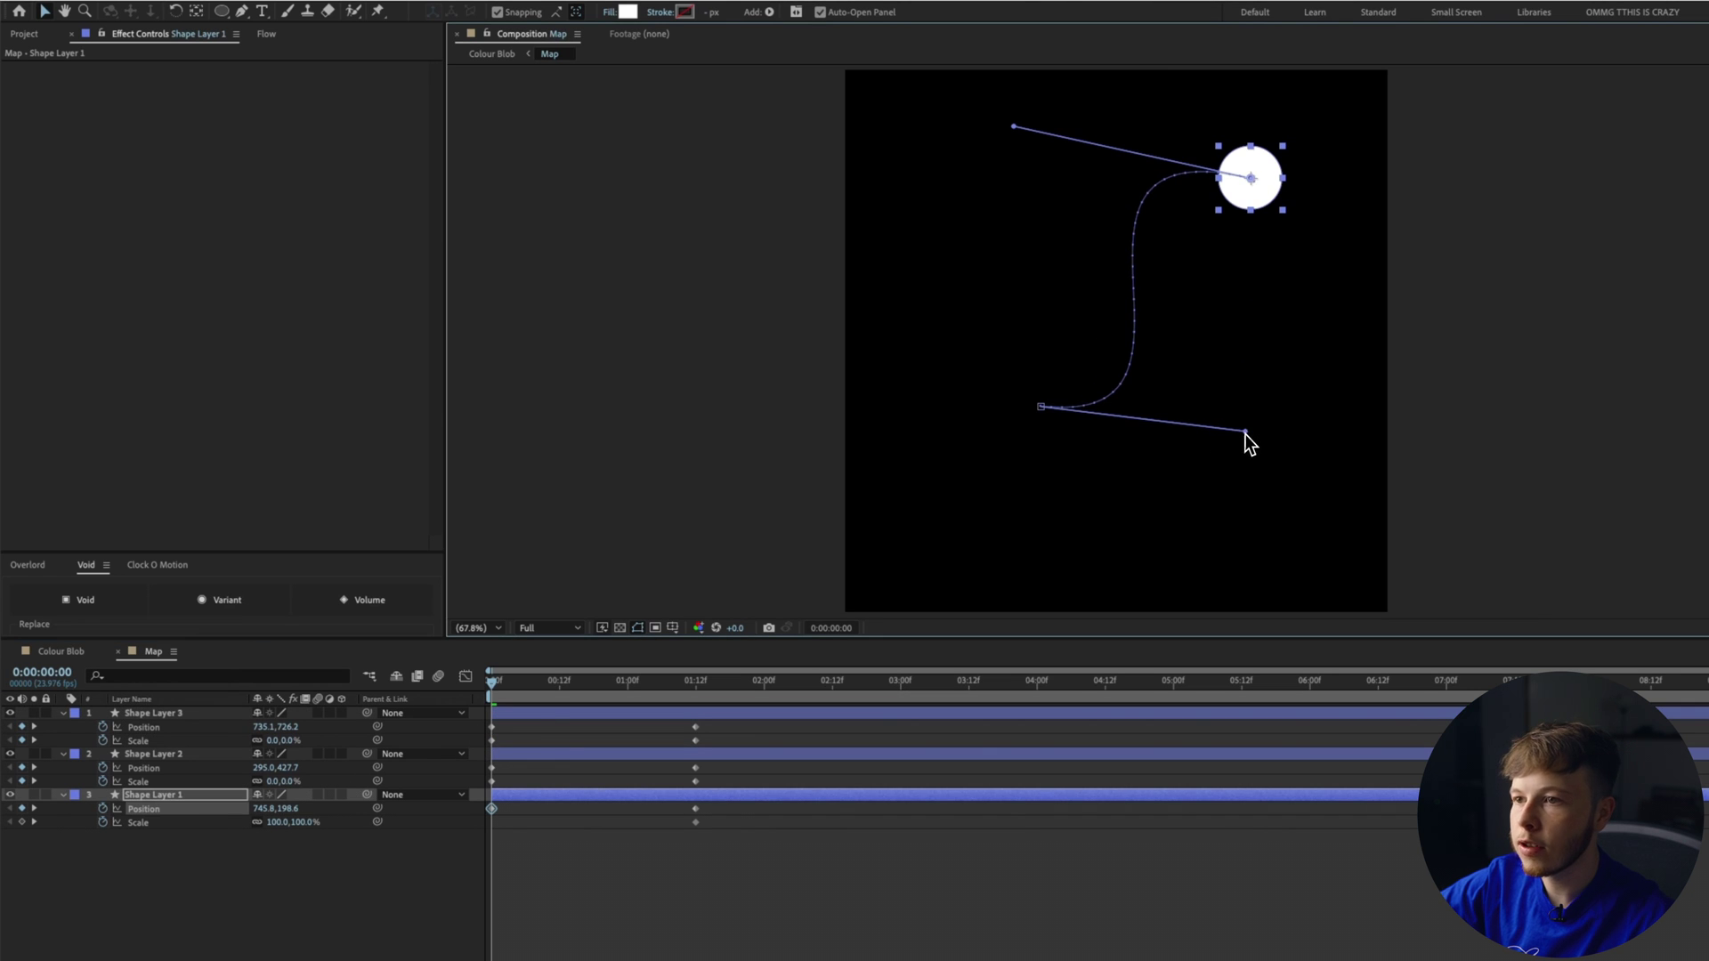
click(282, 822)
text(0)
key(Return)
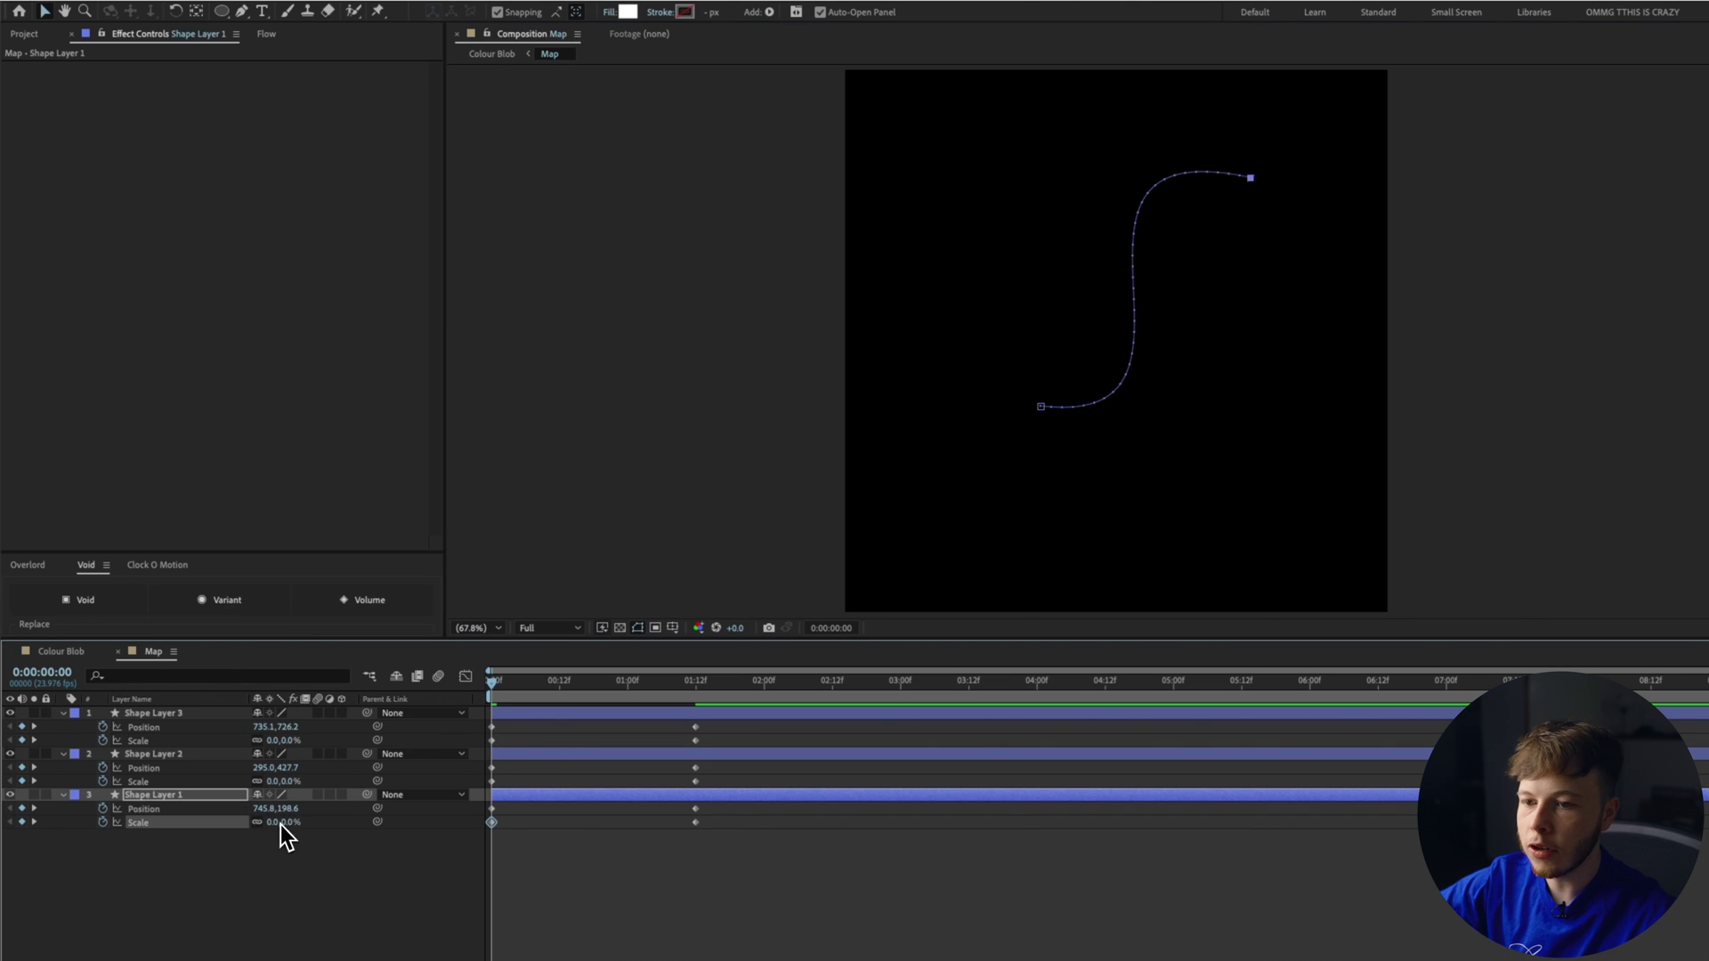
Step: At 0:00:02:12, spread the circles apart: the largest near the top, the medium one at lower left, the small one at right
click(612, 828)
drag(500, 690, 831, 718)
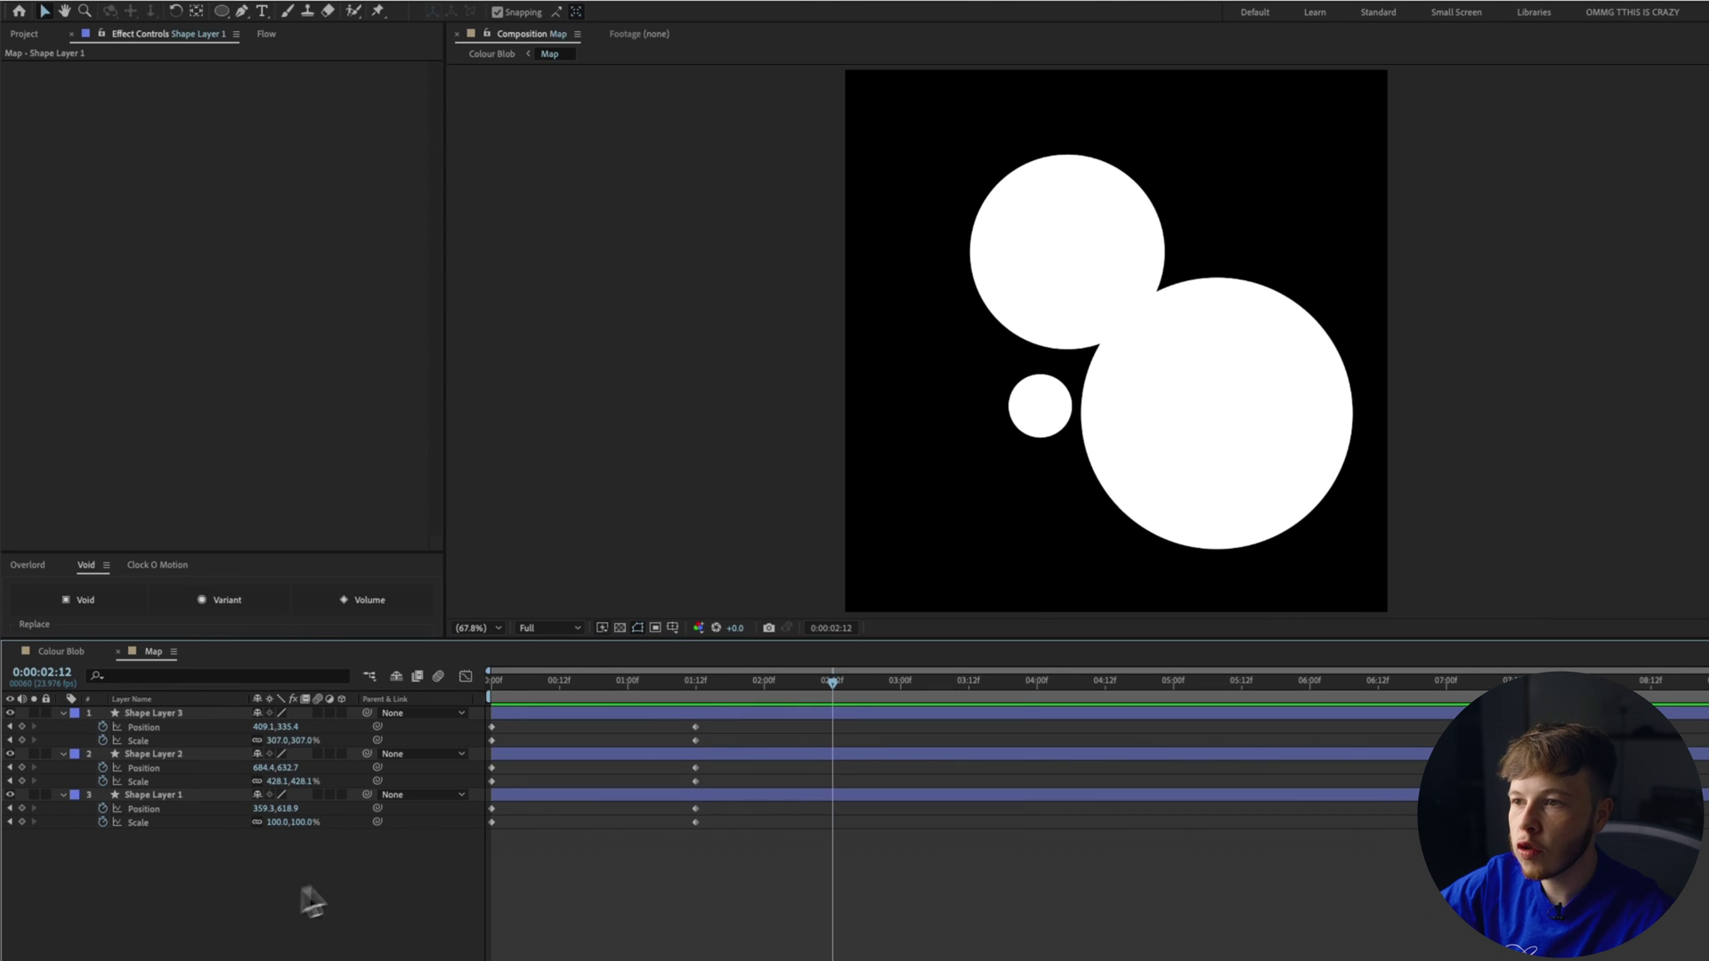
click(1246, 419)
drag(1278, 463, 1116, 222)
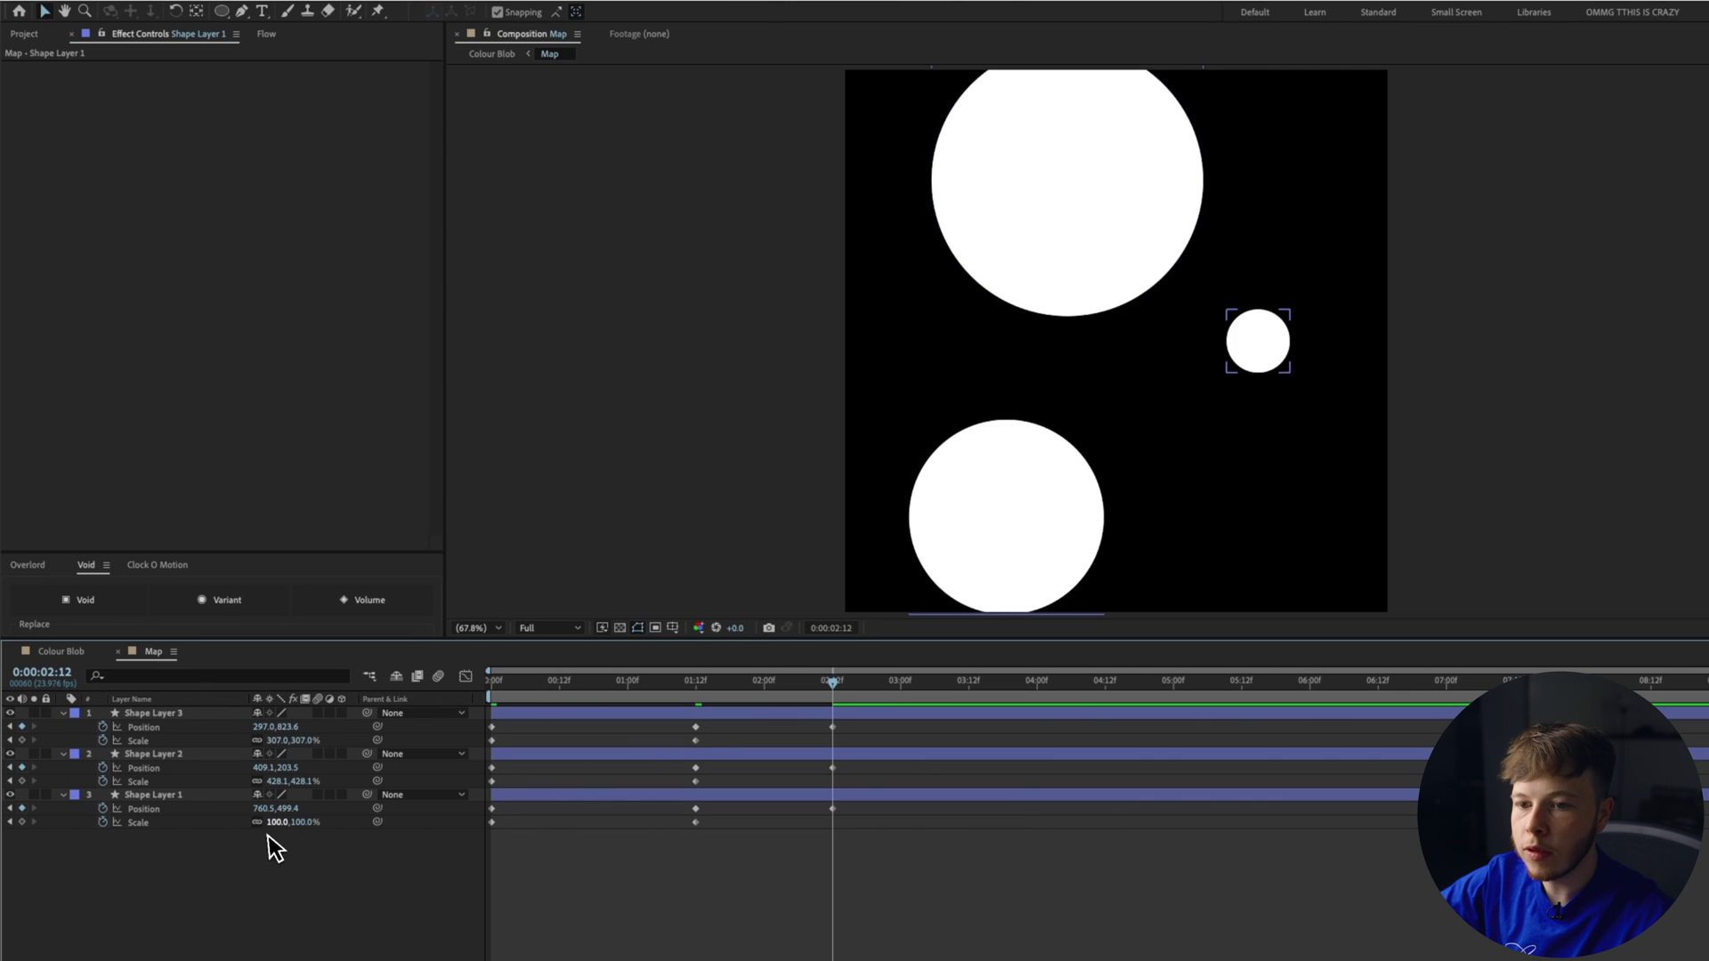
Step: Enlarge and reposition the circles to fill the frame, scaling Shape Layer 1 to 635%, Shape Layer 2 to about 1048% and Shape Layer 3 to 796%
drag(273, 826, 499, 817)
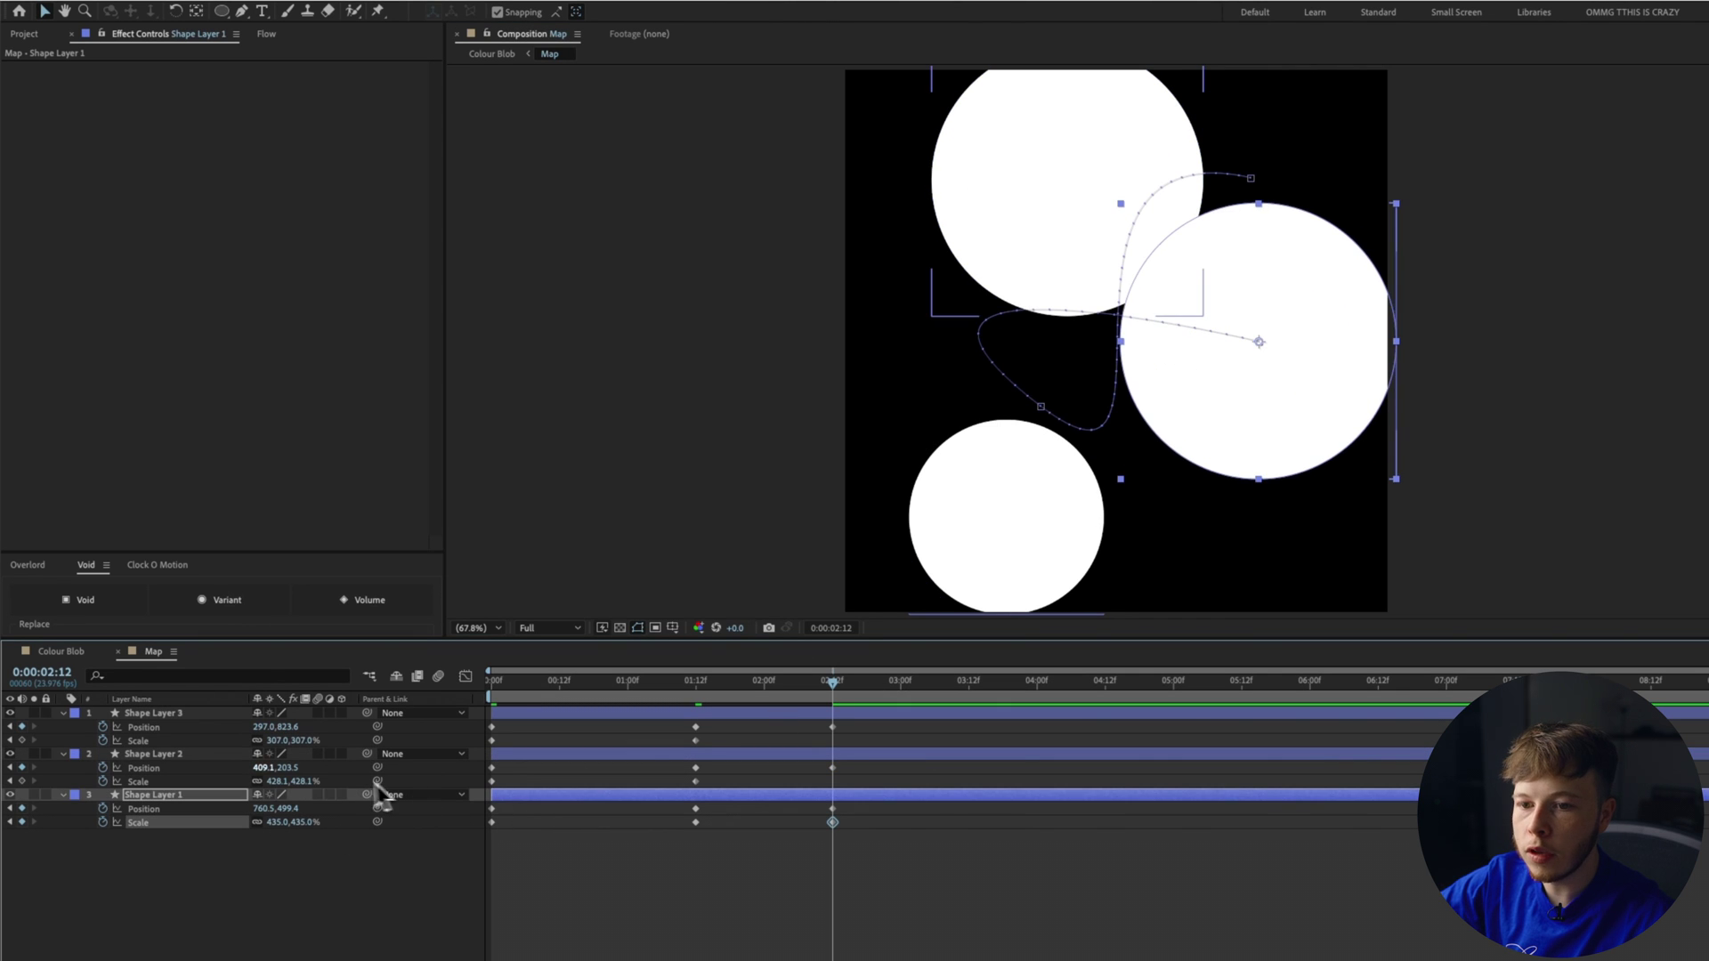
drag(274, 781, 756, 775)
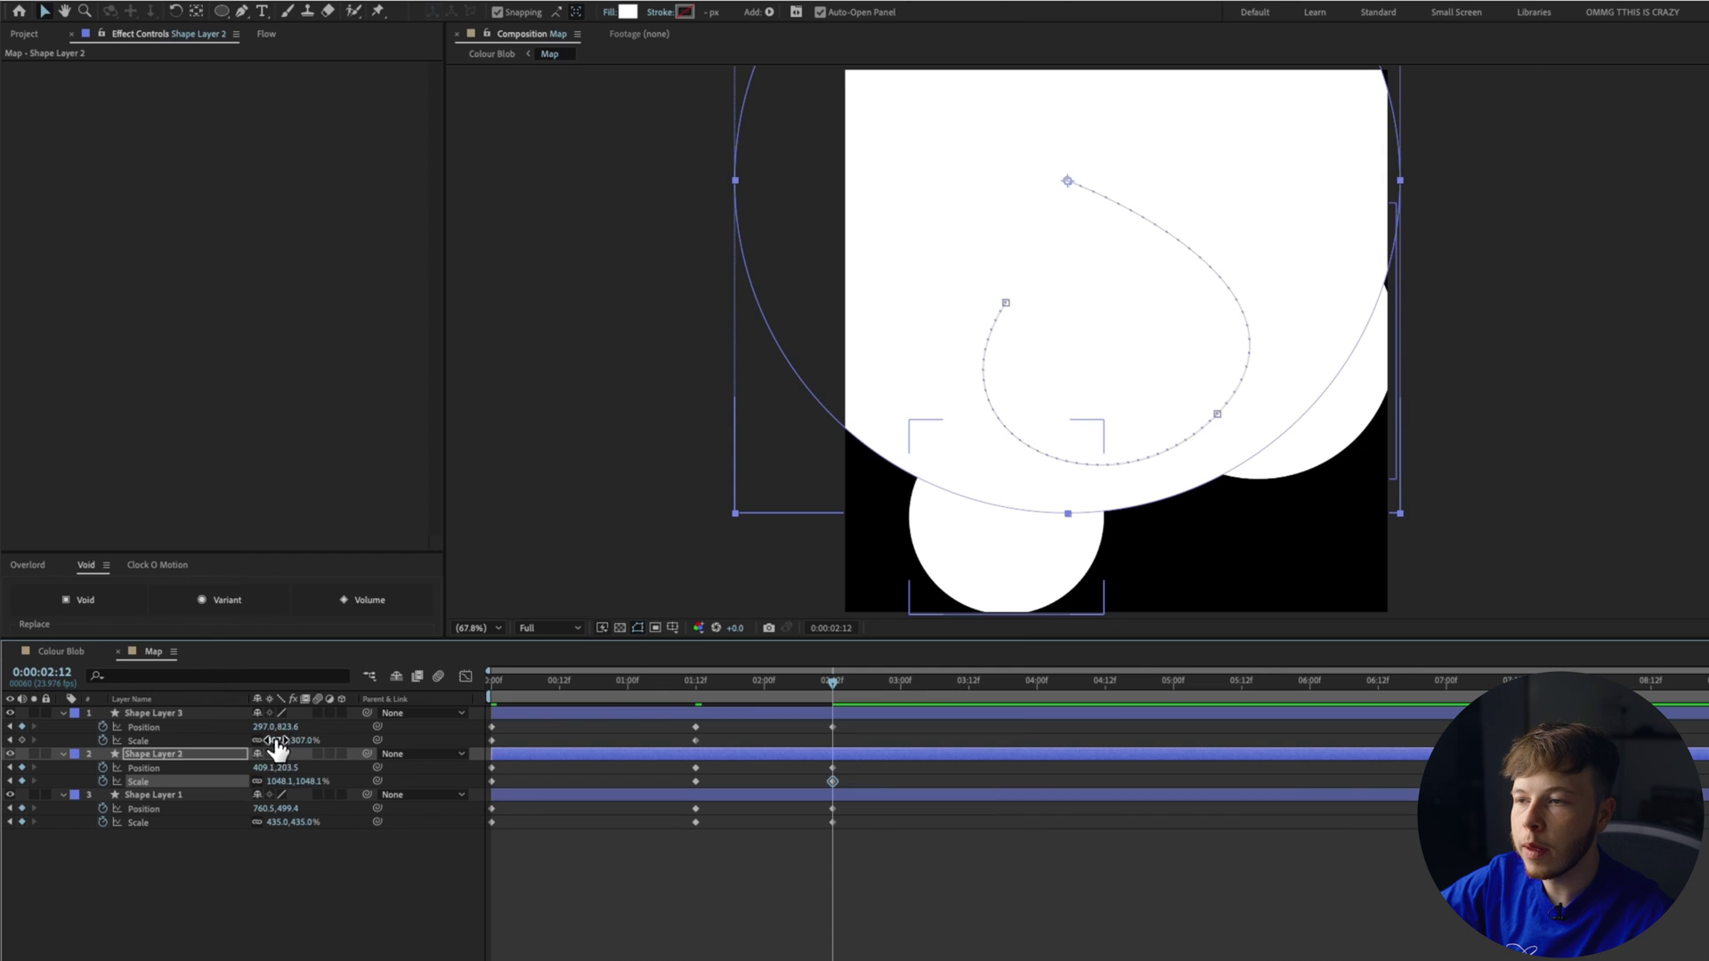
drag(276, 741, 453, 728)
drag(283, 741, 371, 744)
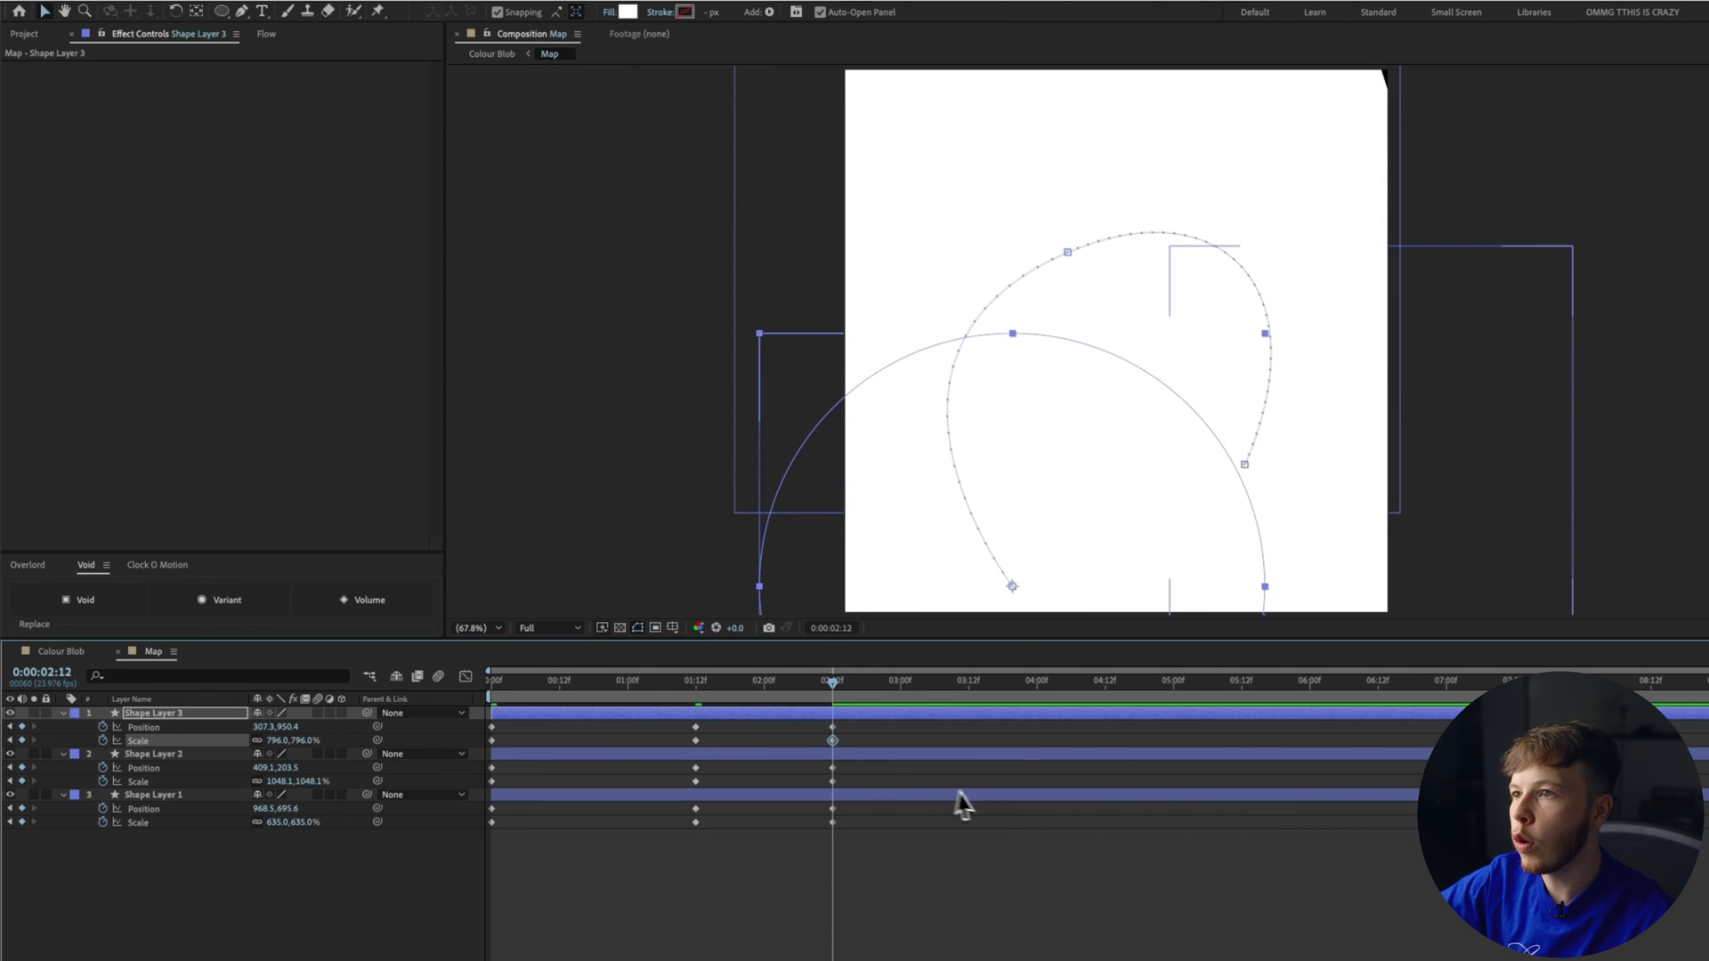
Step: Shift the final position and scale keyframes of all three circles to about 0:00:03:08
click(966, 850)
drag(872, 724, 793, 900)
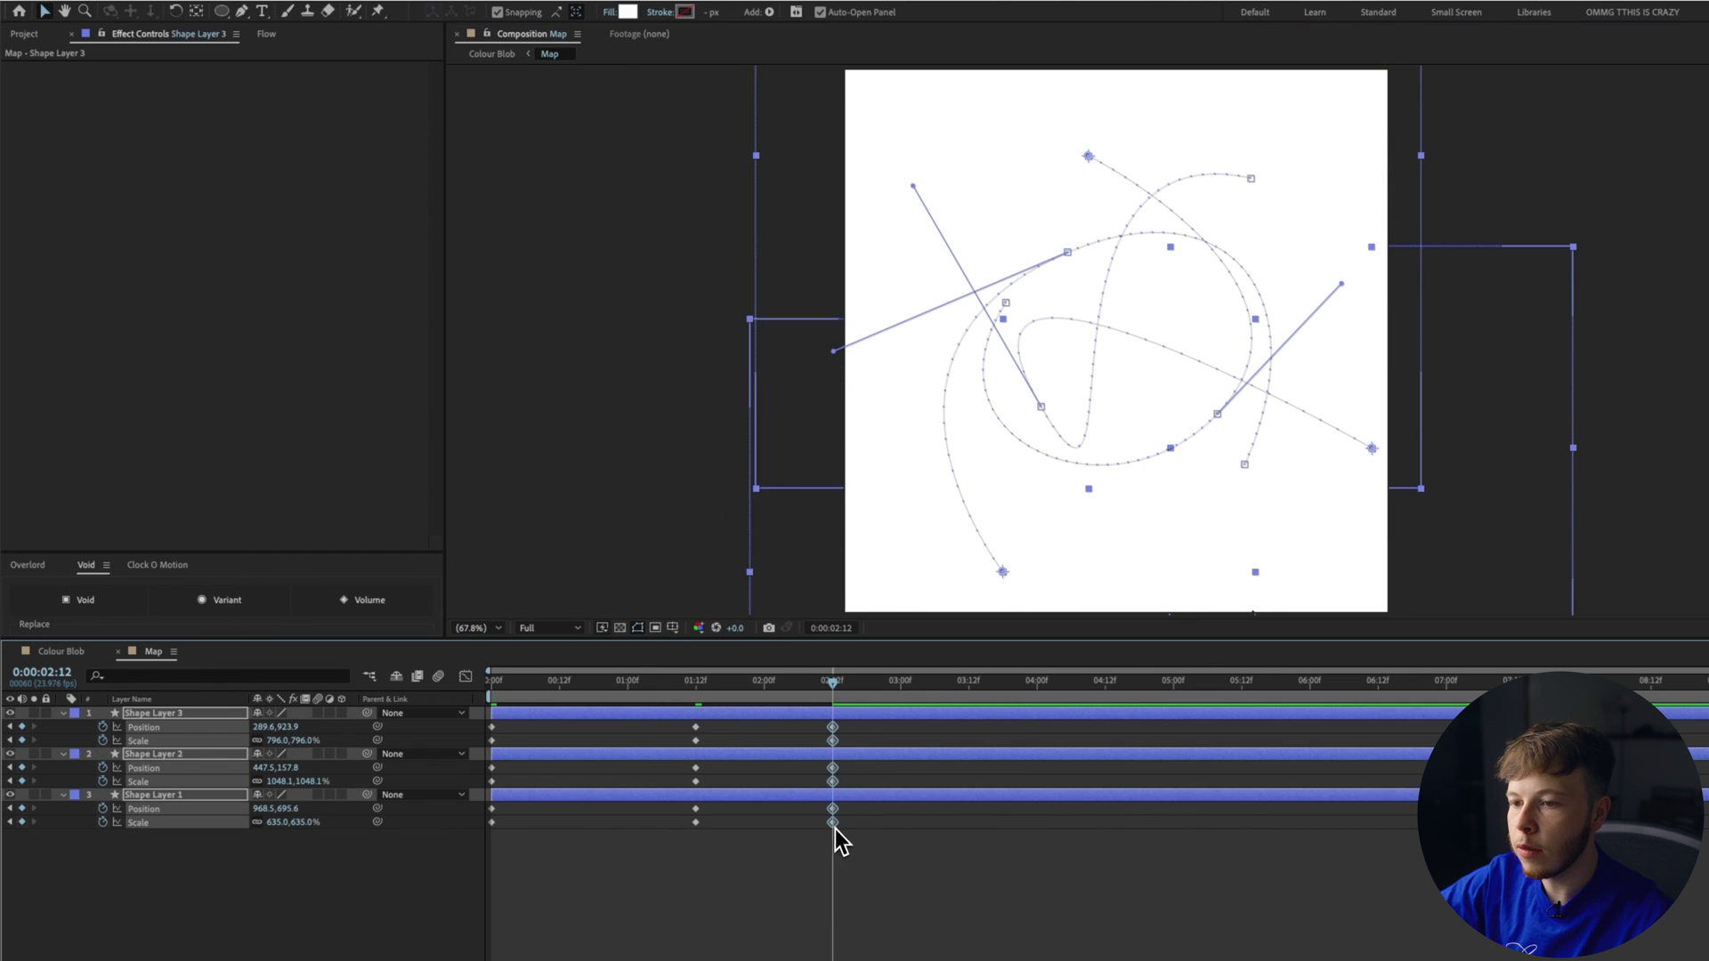
drag(833, 824, 946, 849)
click(1098, 890)
Step: Apply Easy Ease to all position and scale keyframes of the three circles
drag(1097, 890, 294, 699)
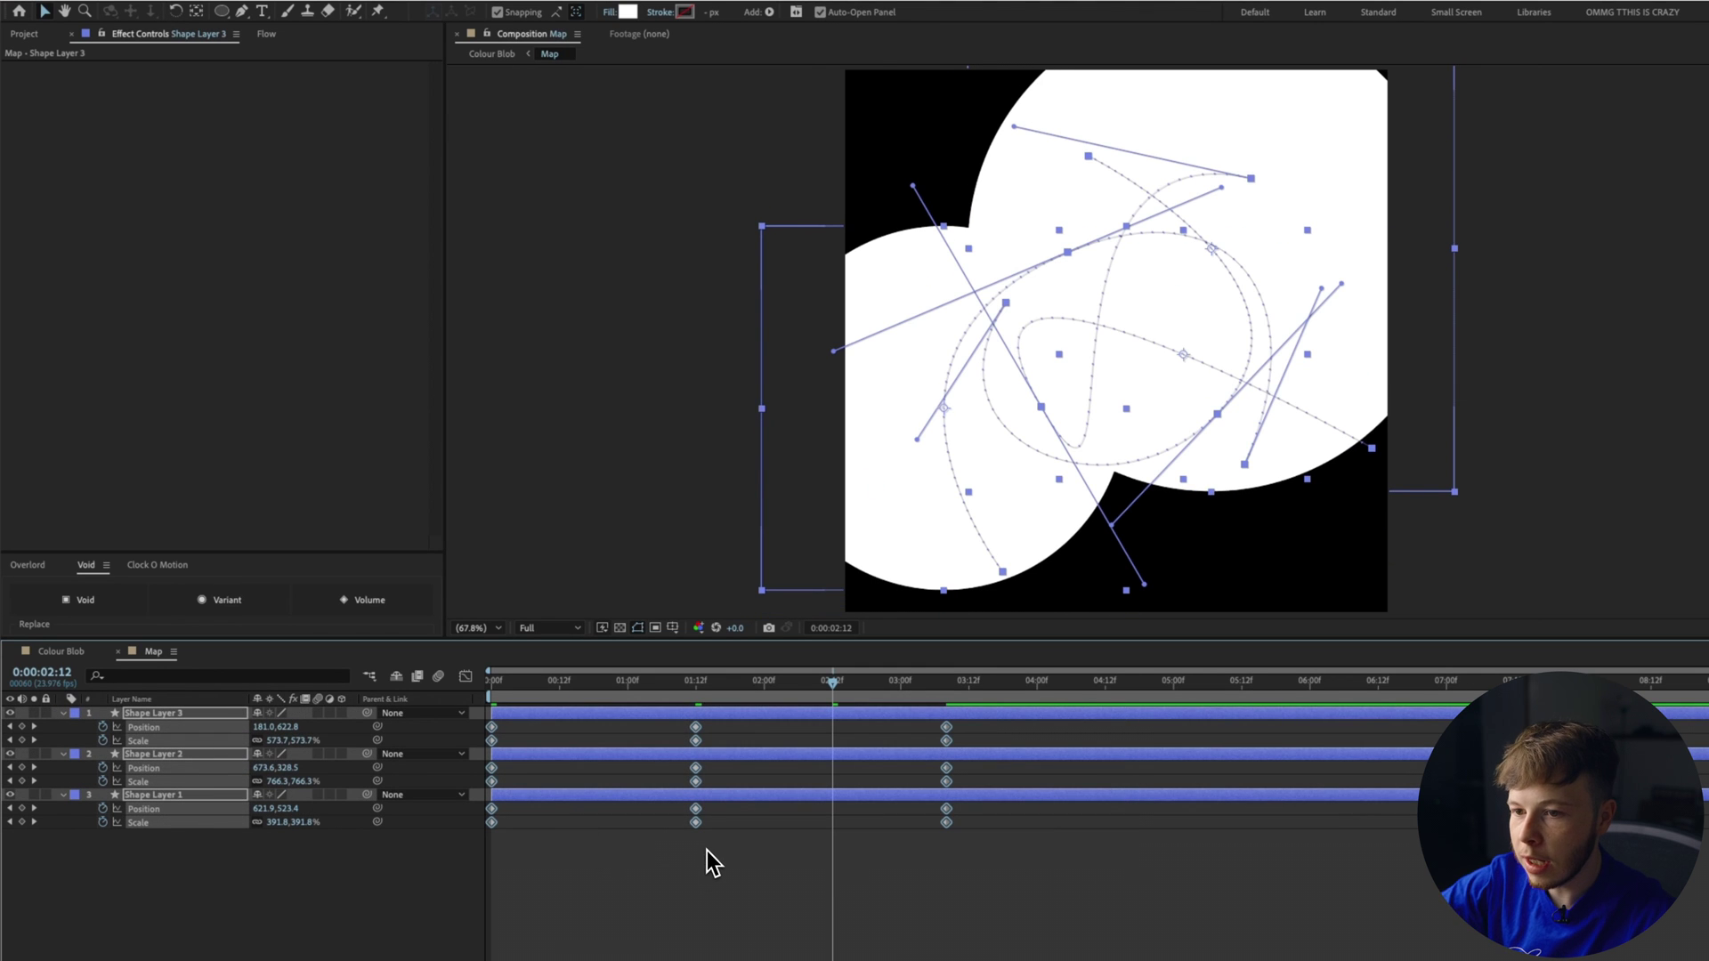
key(F9)
click(690, 873)
Step: Show the position and scale speed curves of all three circle layers together in the Graph Editor
click(464, 676)
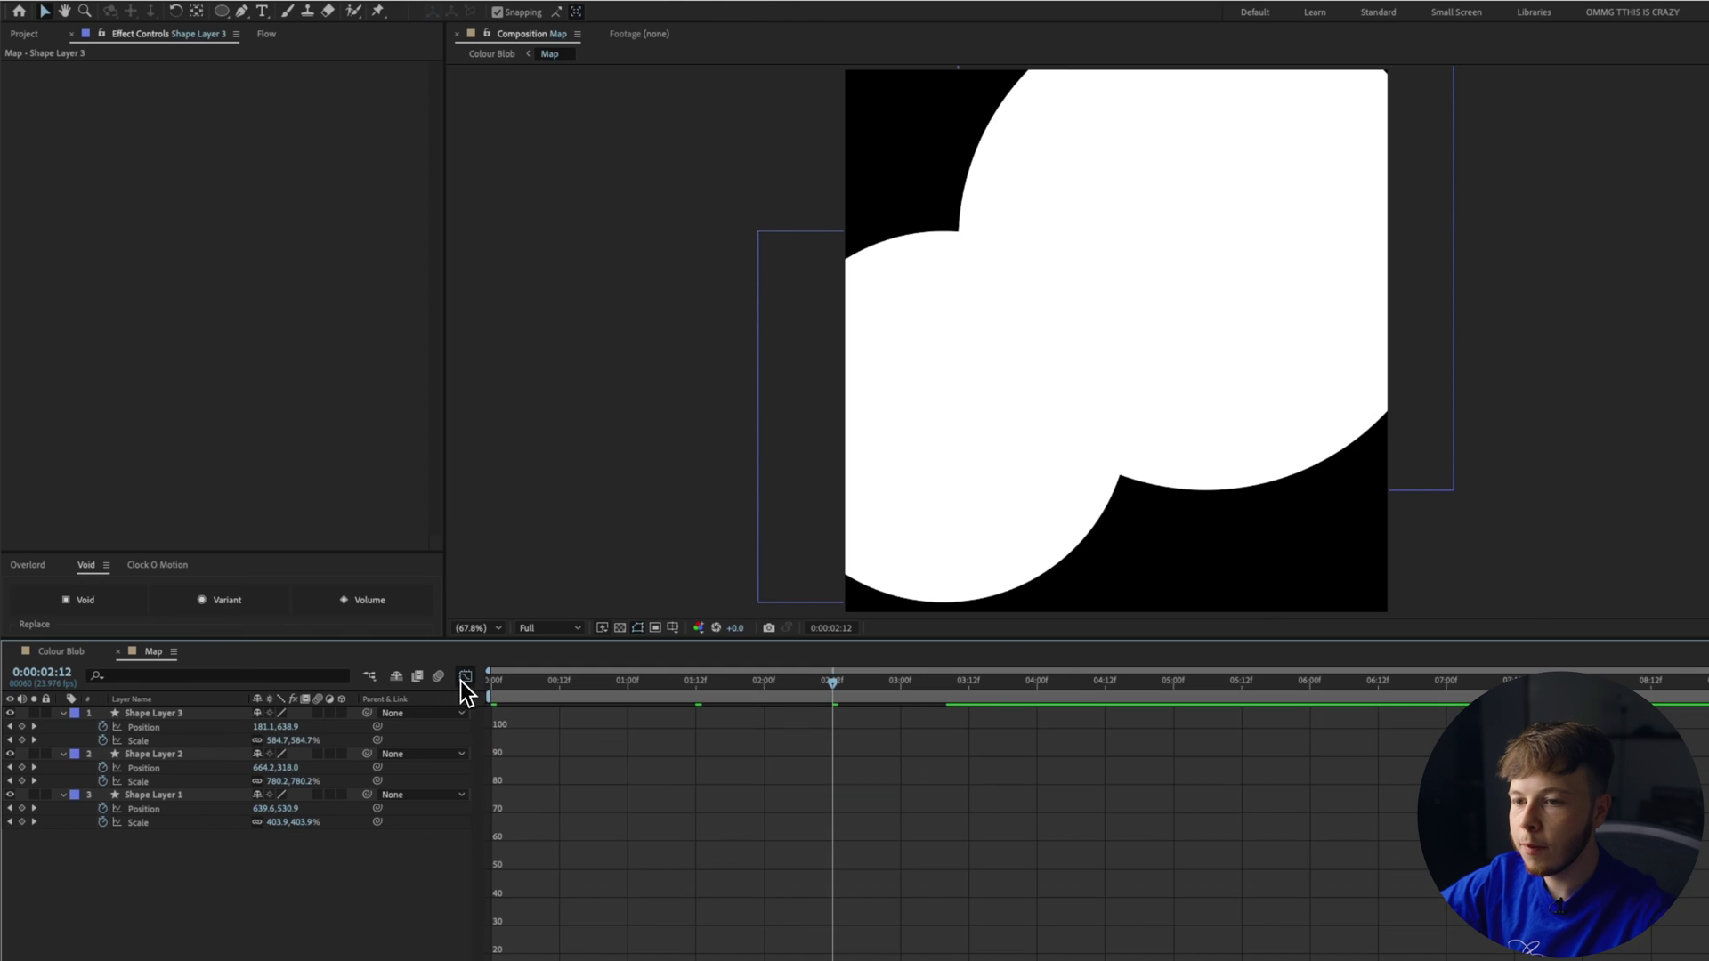
click(145, 727)
shift+click(142, 741)
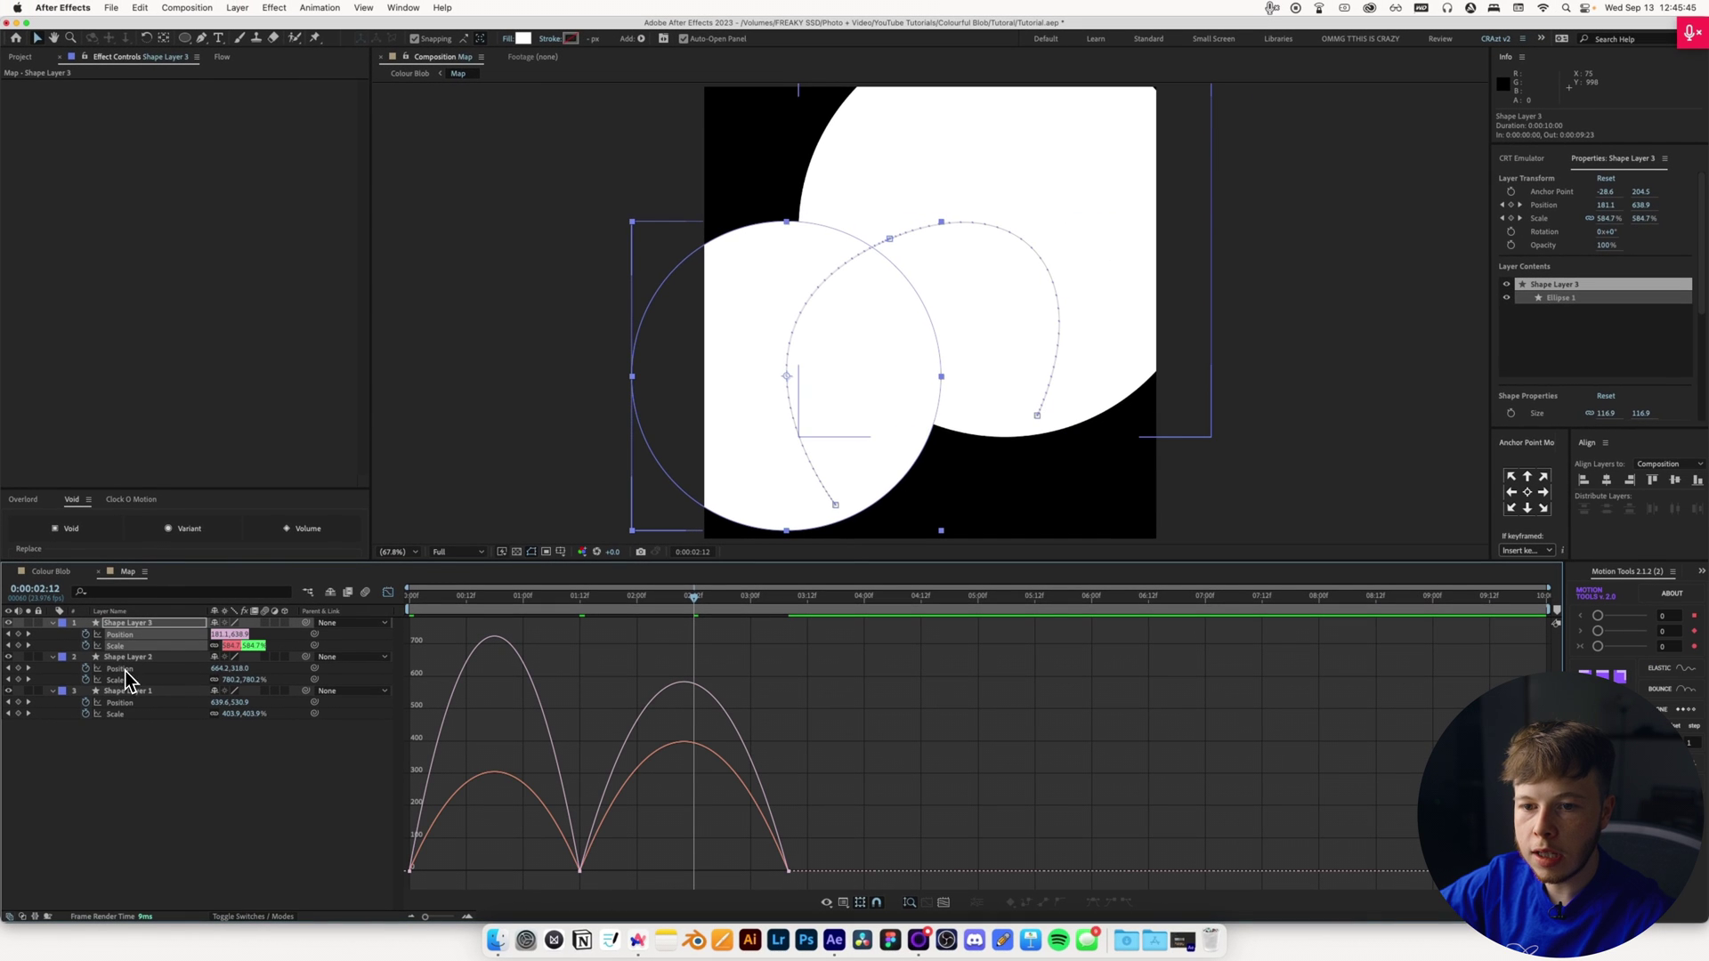
shift+click(125, 670)
shift+click(123, 680)
shift+click(122, 703)
shift+click(118, 714)
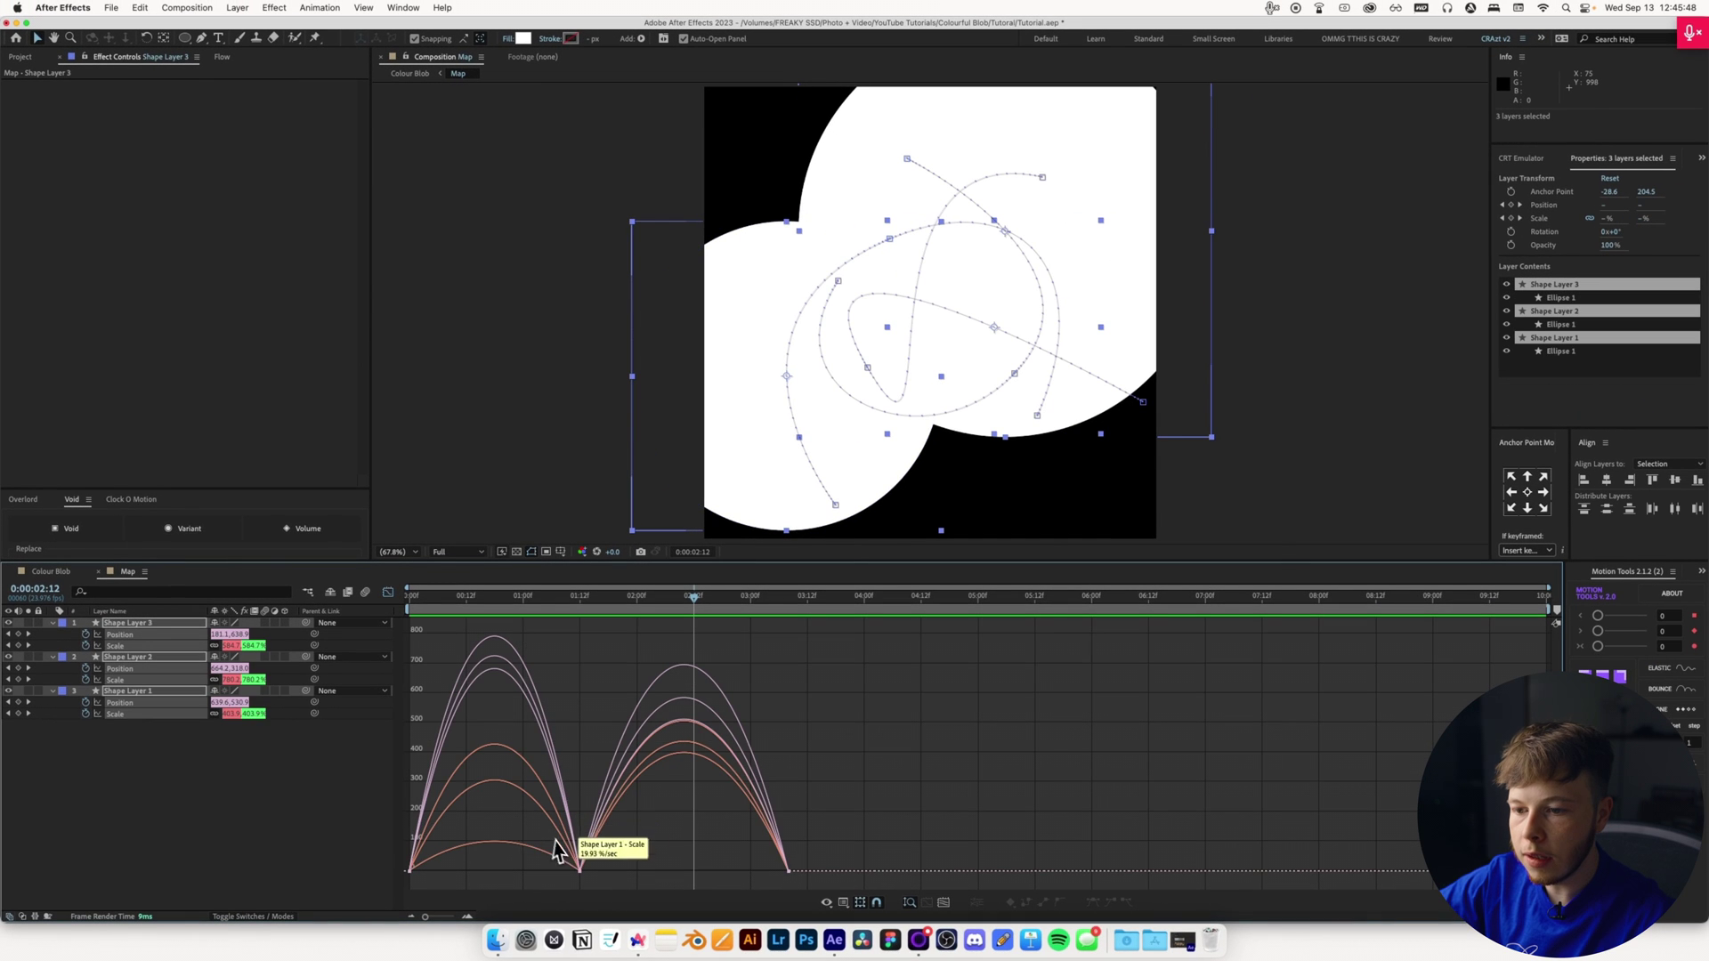
Step: Raise the middle keyframes' speed slightly above zero and lengthen their influence handles on both sides
drag(607, 892, 486, 837)
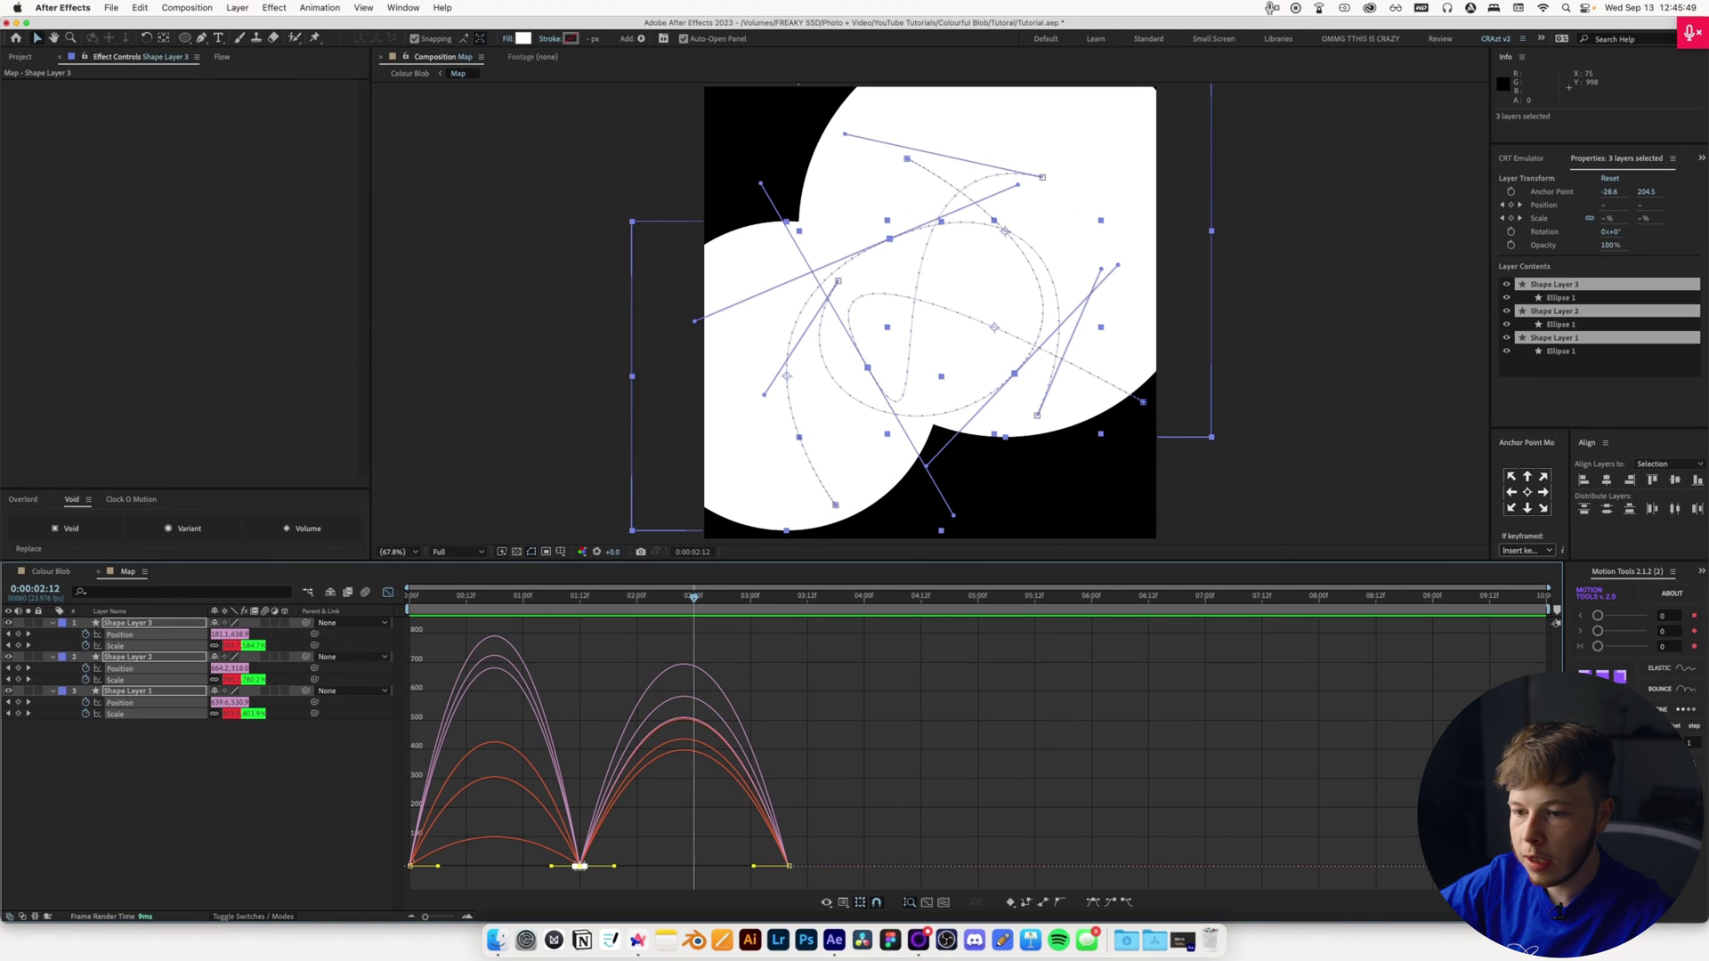
drag(579, 868, 583, 856)
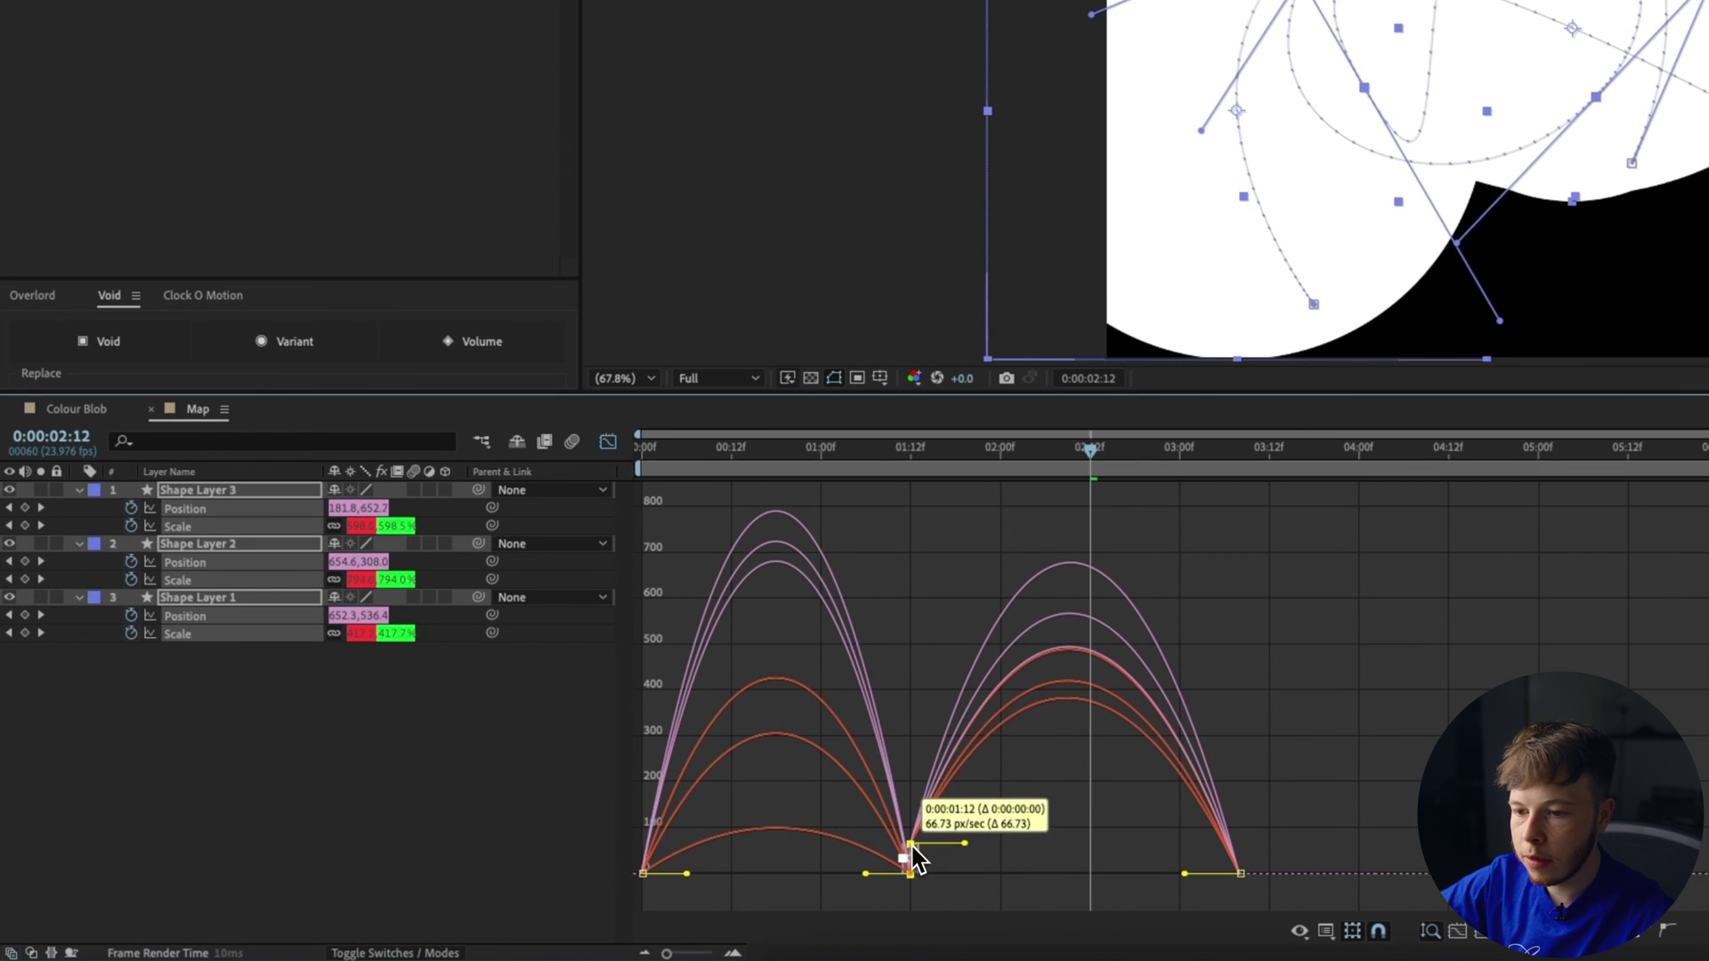
drag(917, 859, 828, 851)
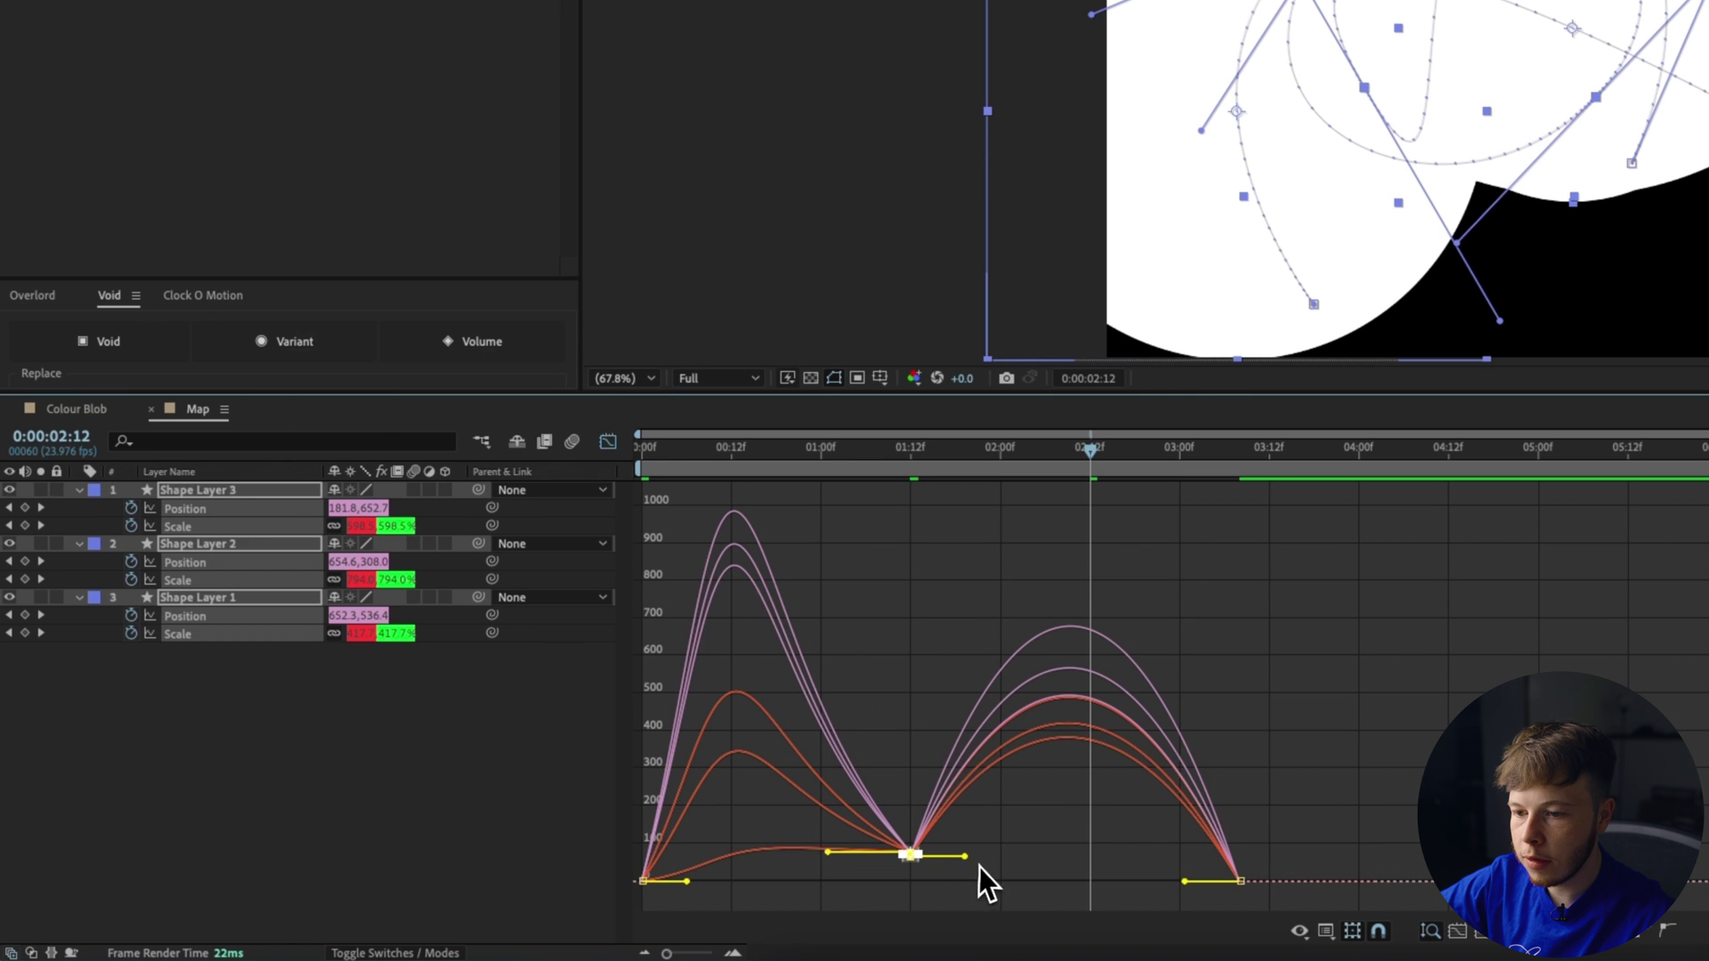
drag(965, 856, 1007, 857)
click(1236, 790)
Step: Preview the circle animation from the first frame
drag(1090, 450, 375, 449)
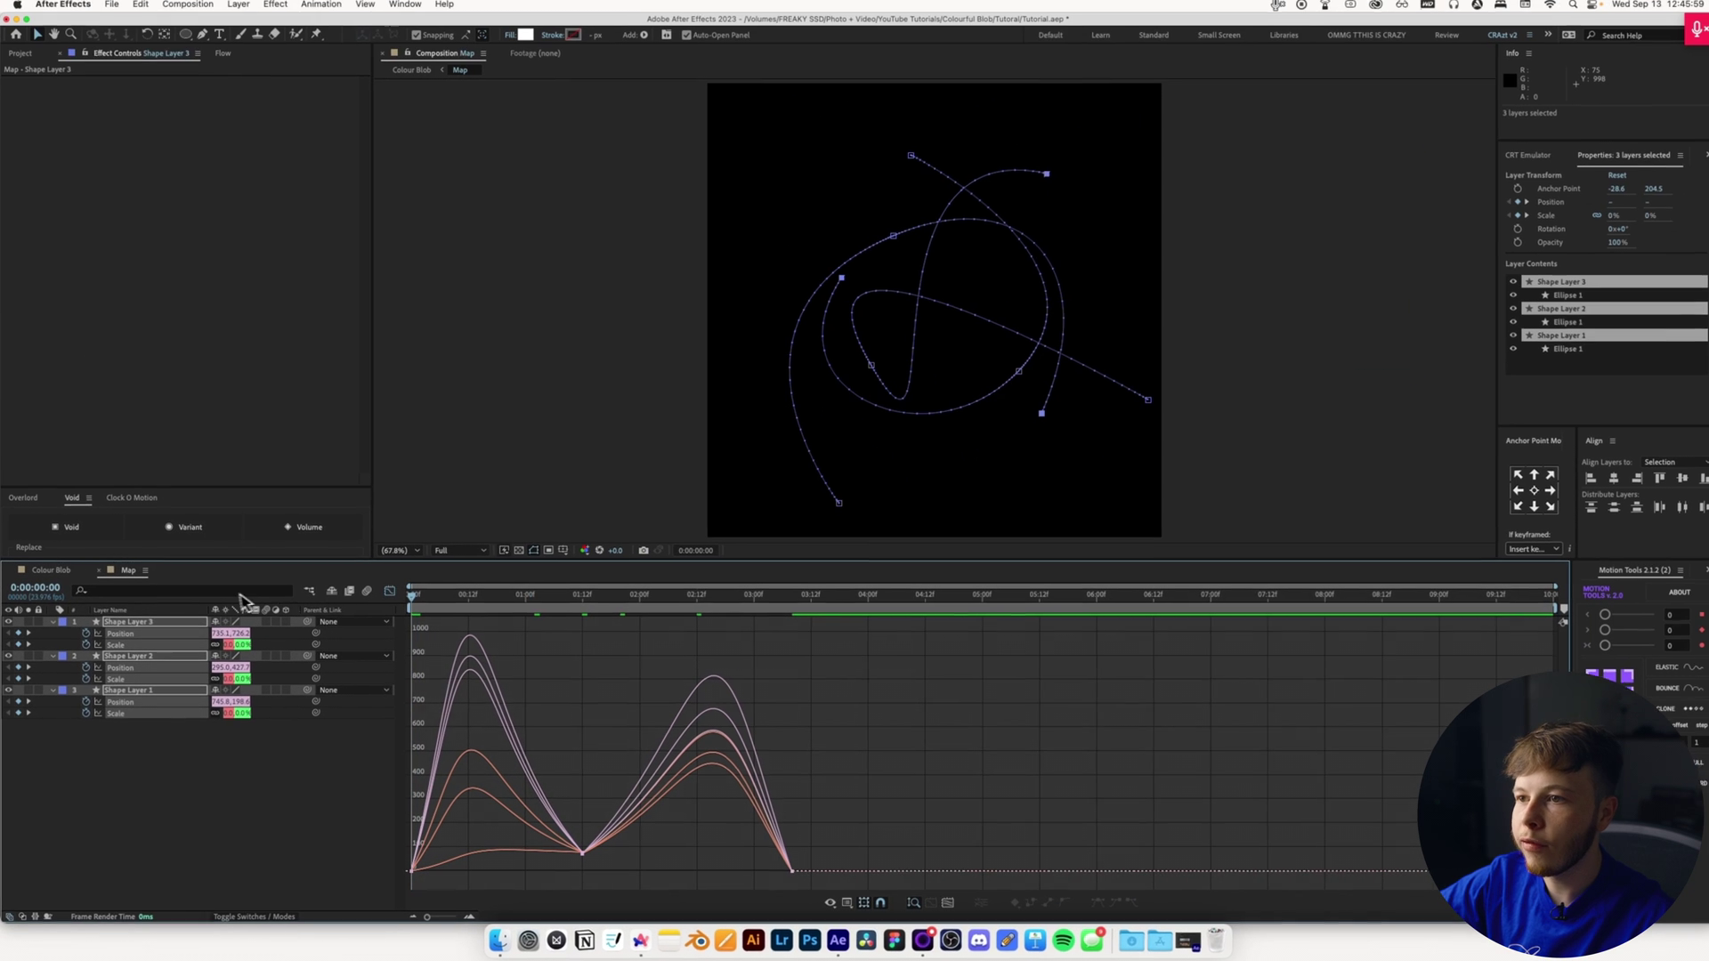
key(space)
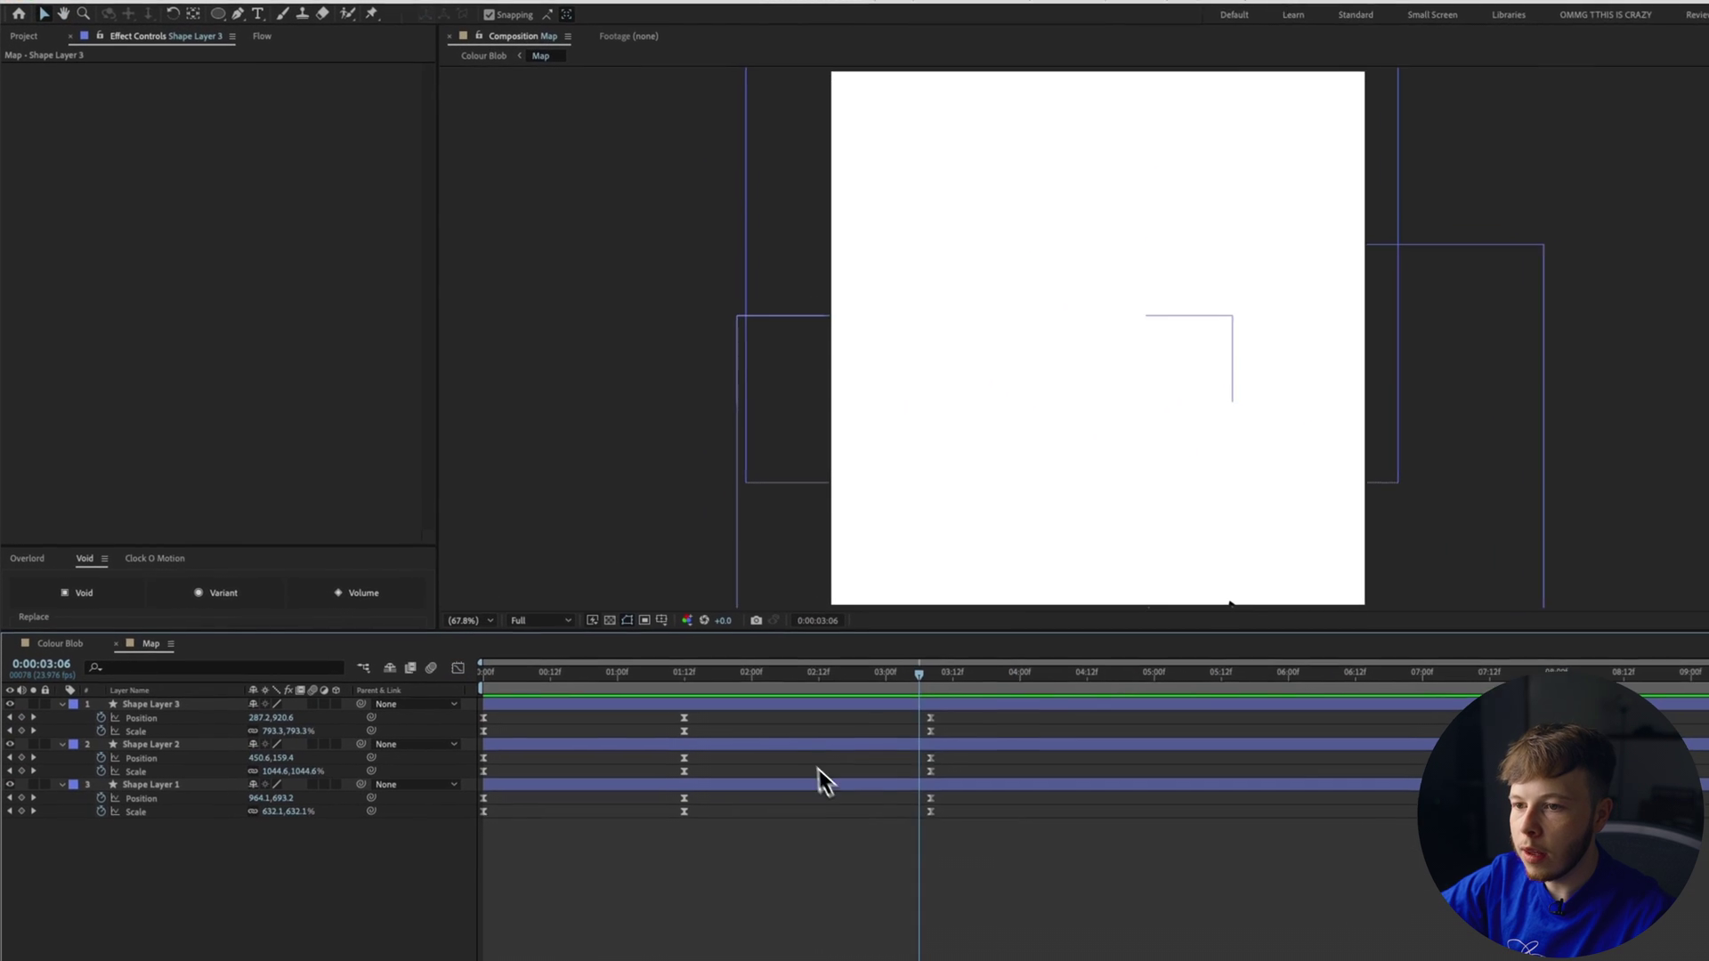
drag(779, 597, 429, 620)
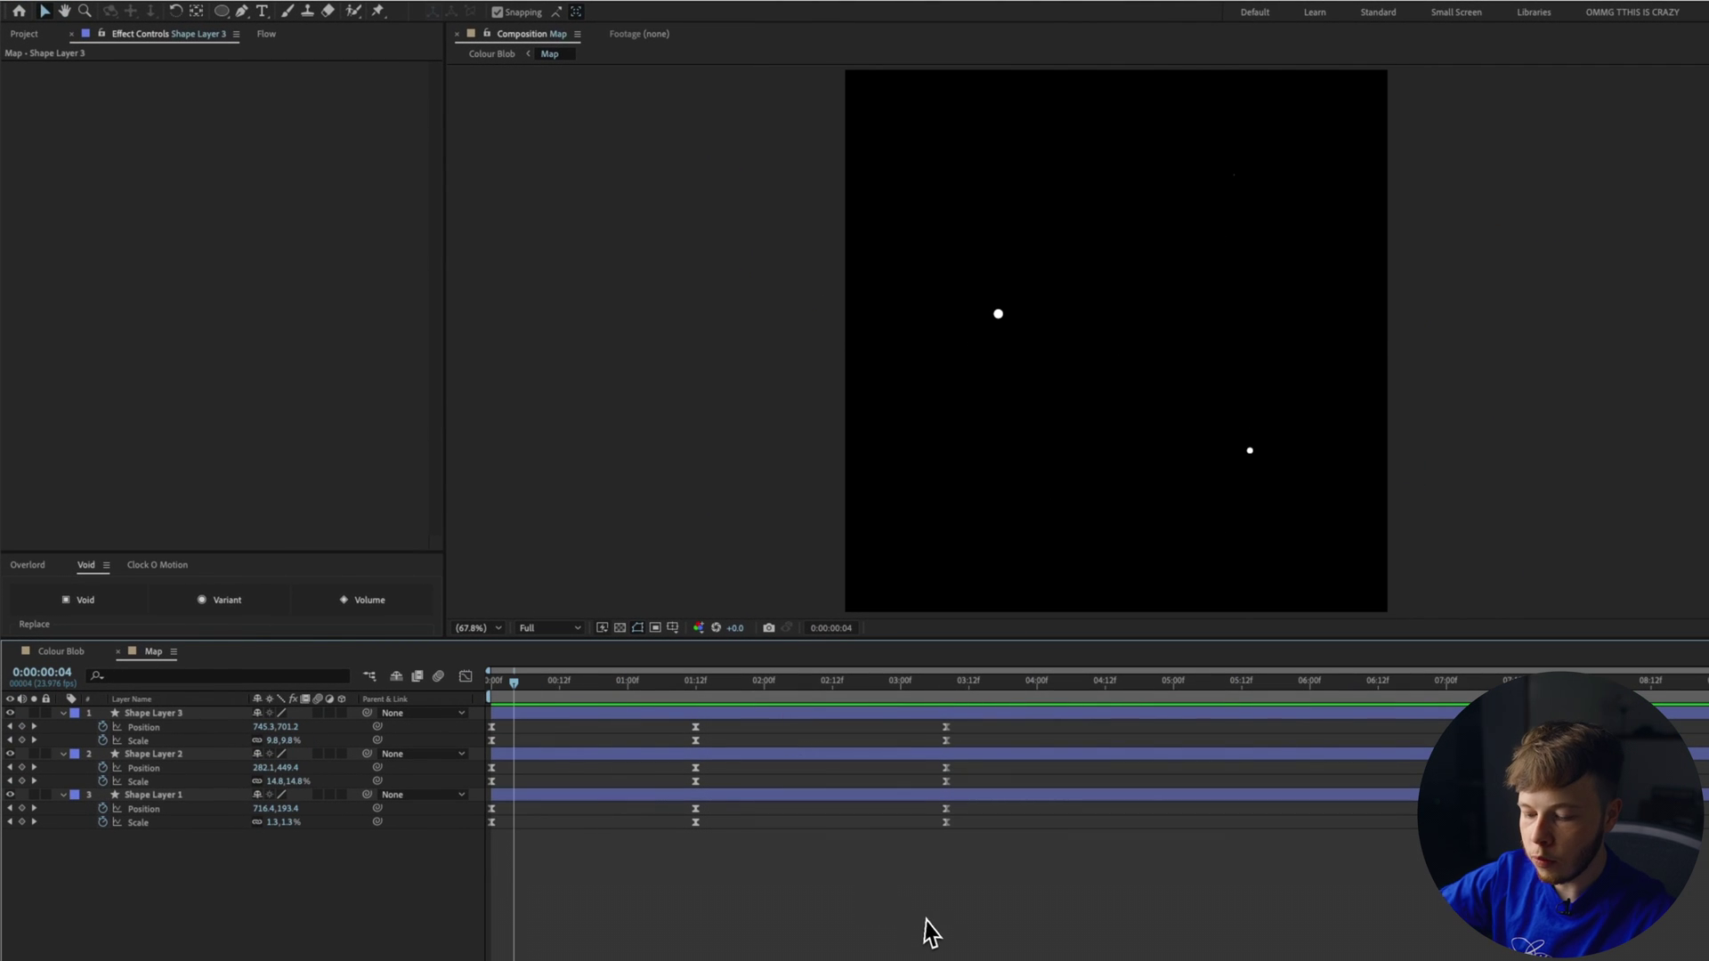
Step: Add an adjustment layer above the circles and apply Fast Box Blur with a blur radius of 41
key(ctrl+alt+y)
click(716, 686)
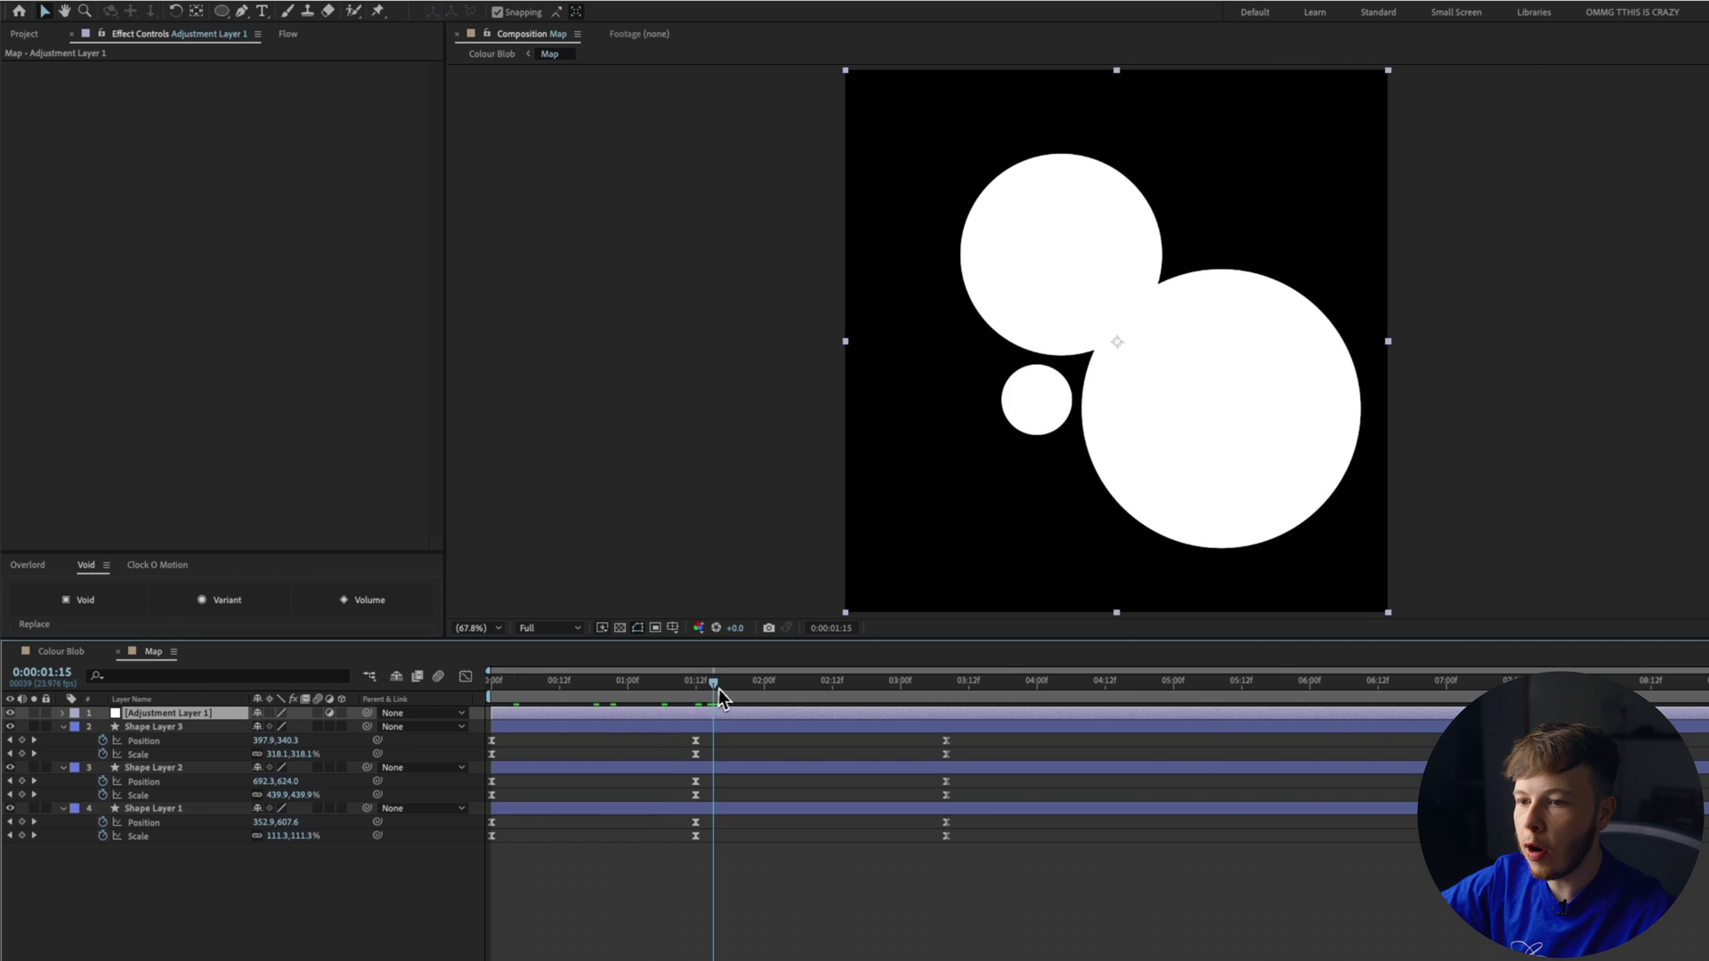
drag(718, 688, 698, 692)
key(ctrl+space)
text(fas)
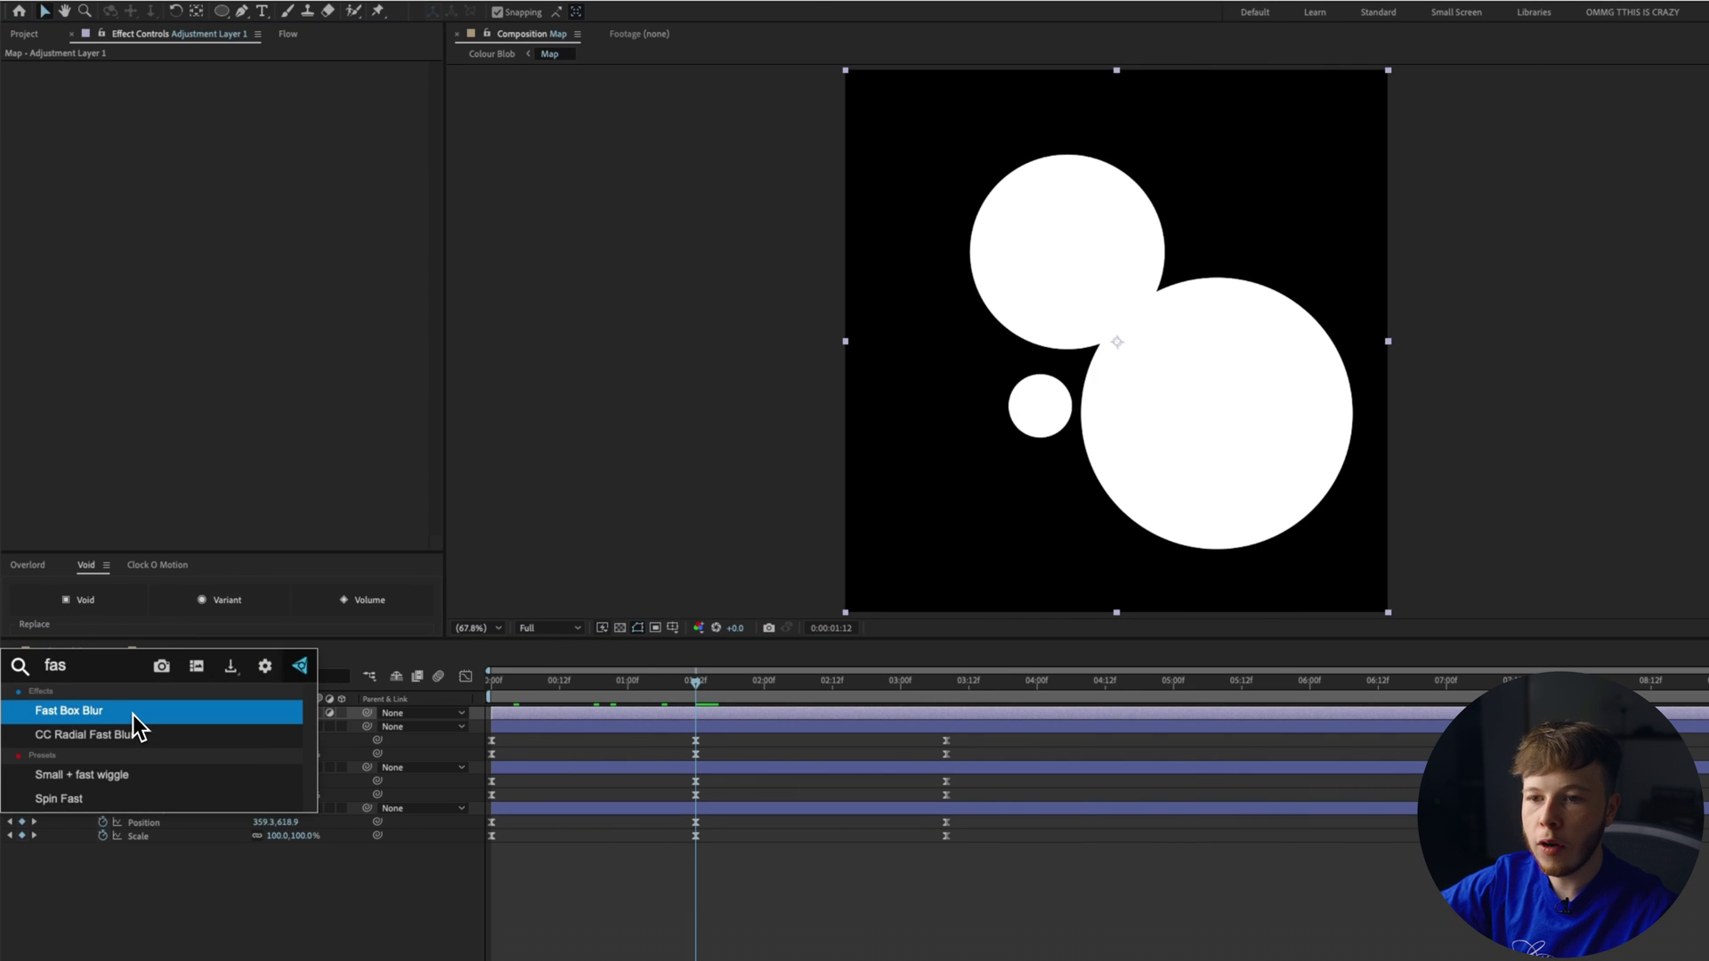
click(132, 714)
drag(242, 81, 275, 78)
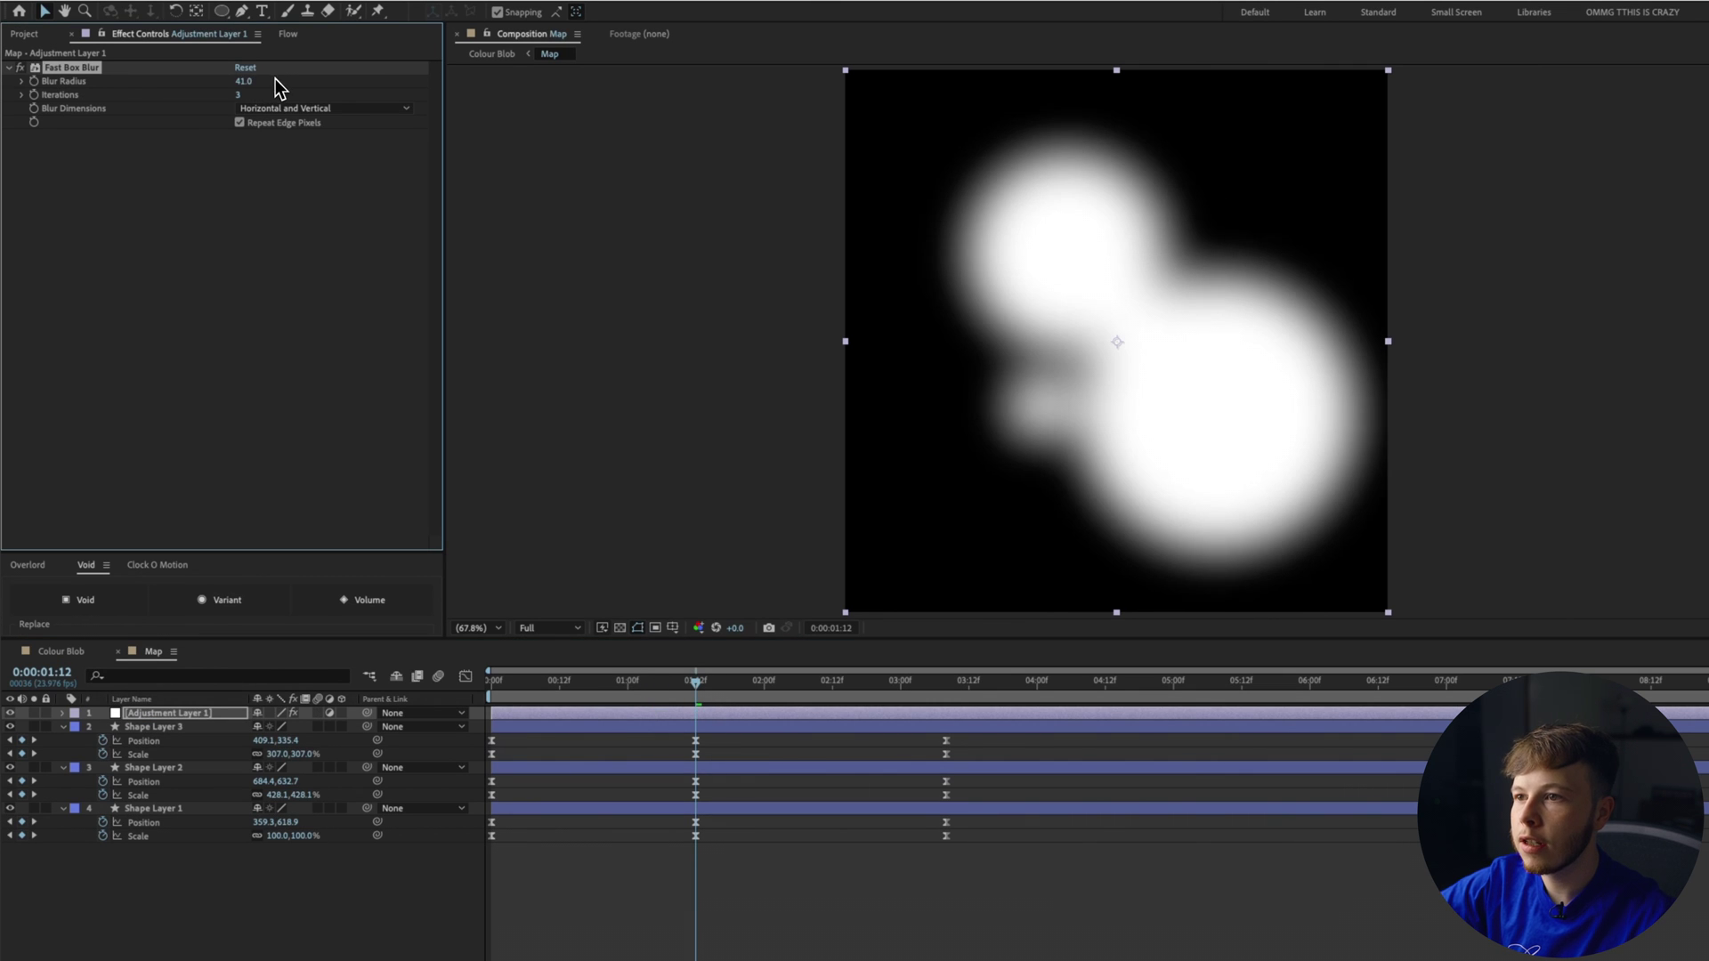
Step: Apply a Levels effect to the adjustment layer and set its channel to Alpha
key(ctrl+space)
text(lev)
key(Return)
click(285, 149)
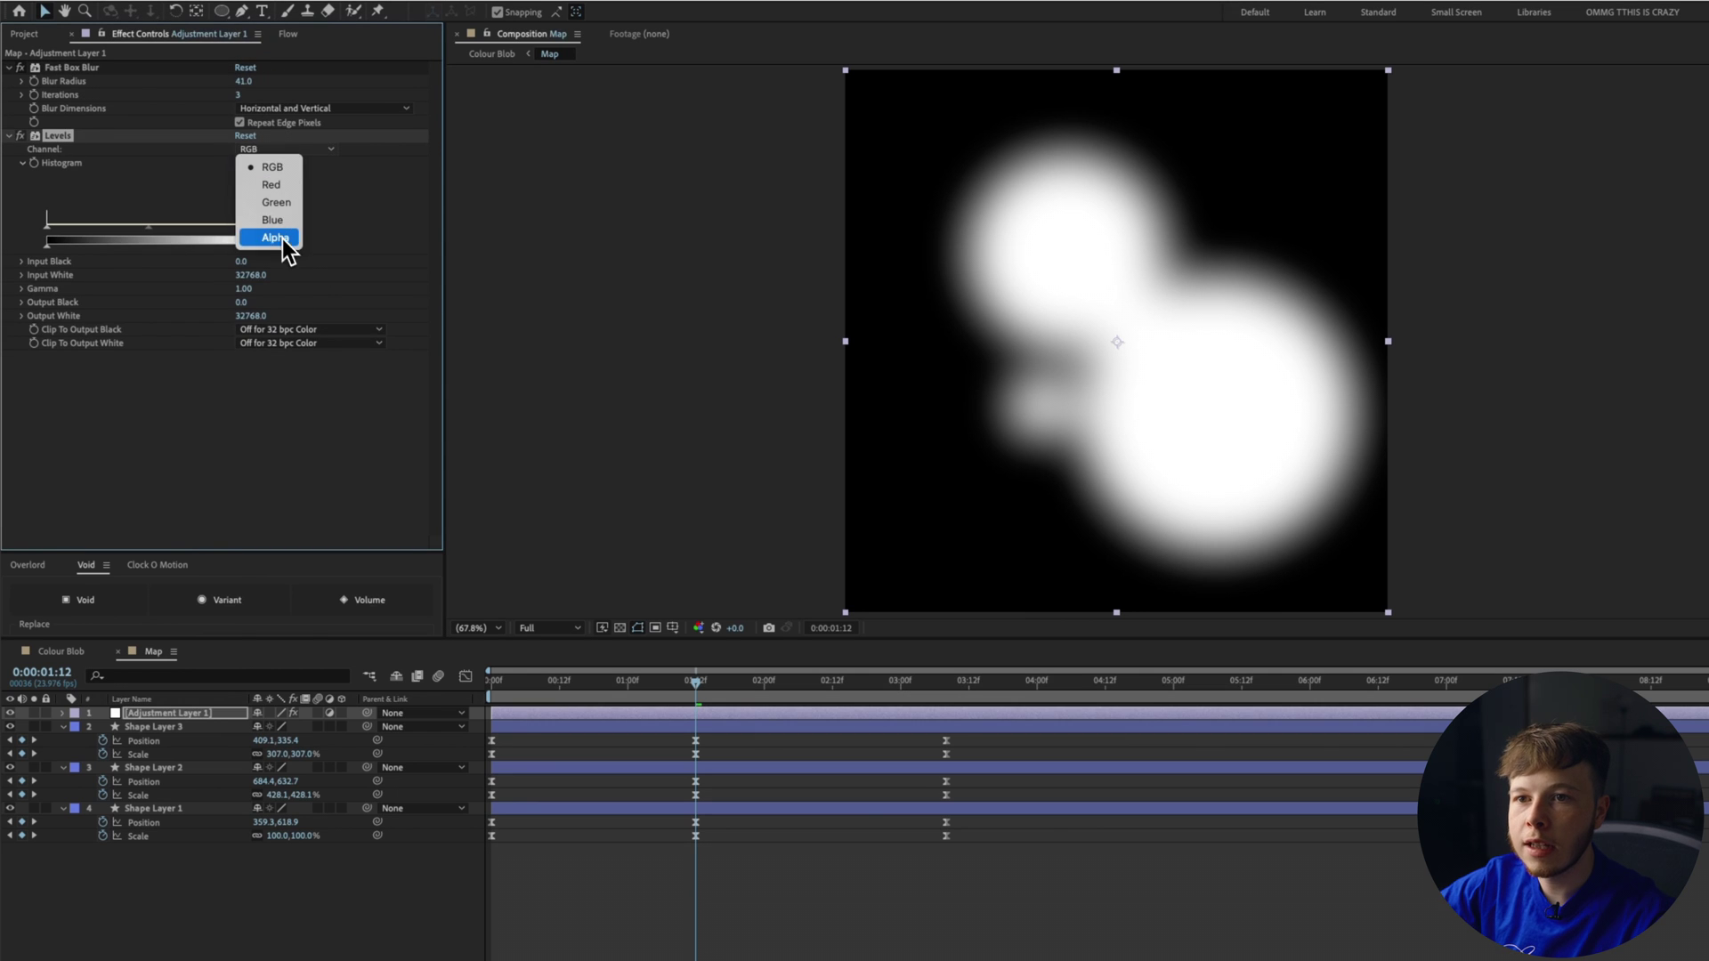
click(272, 238)
Step: Tighten the blurred circle edges by setting Alpha Input Black to about 7967 and Alpha Input White to about 15035
drag(48, 243, 99, 238)
drag(232, 230, 176, 231)
drag(682, 678, 638, 687)
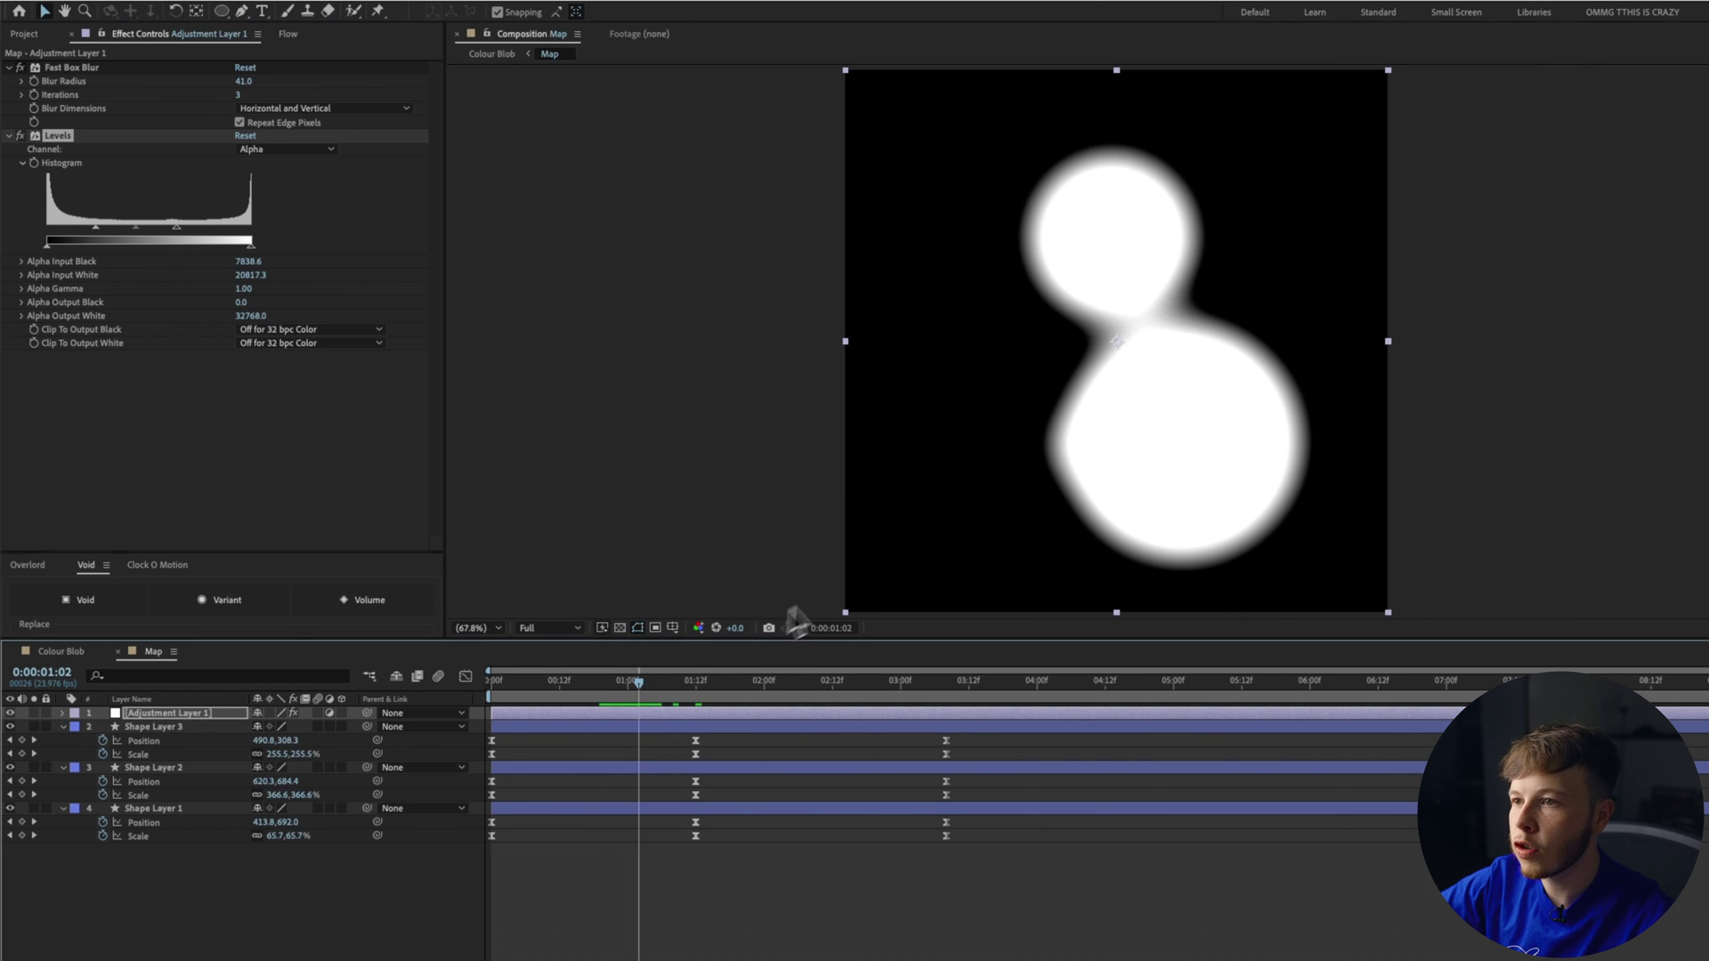
mouse_move(174, 228)
mouse_down()
mouse_move(93, 233)
mouse_move(141, 231)
mouse_up()
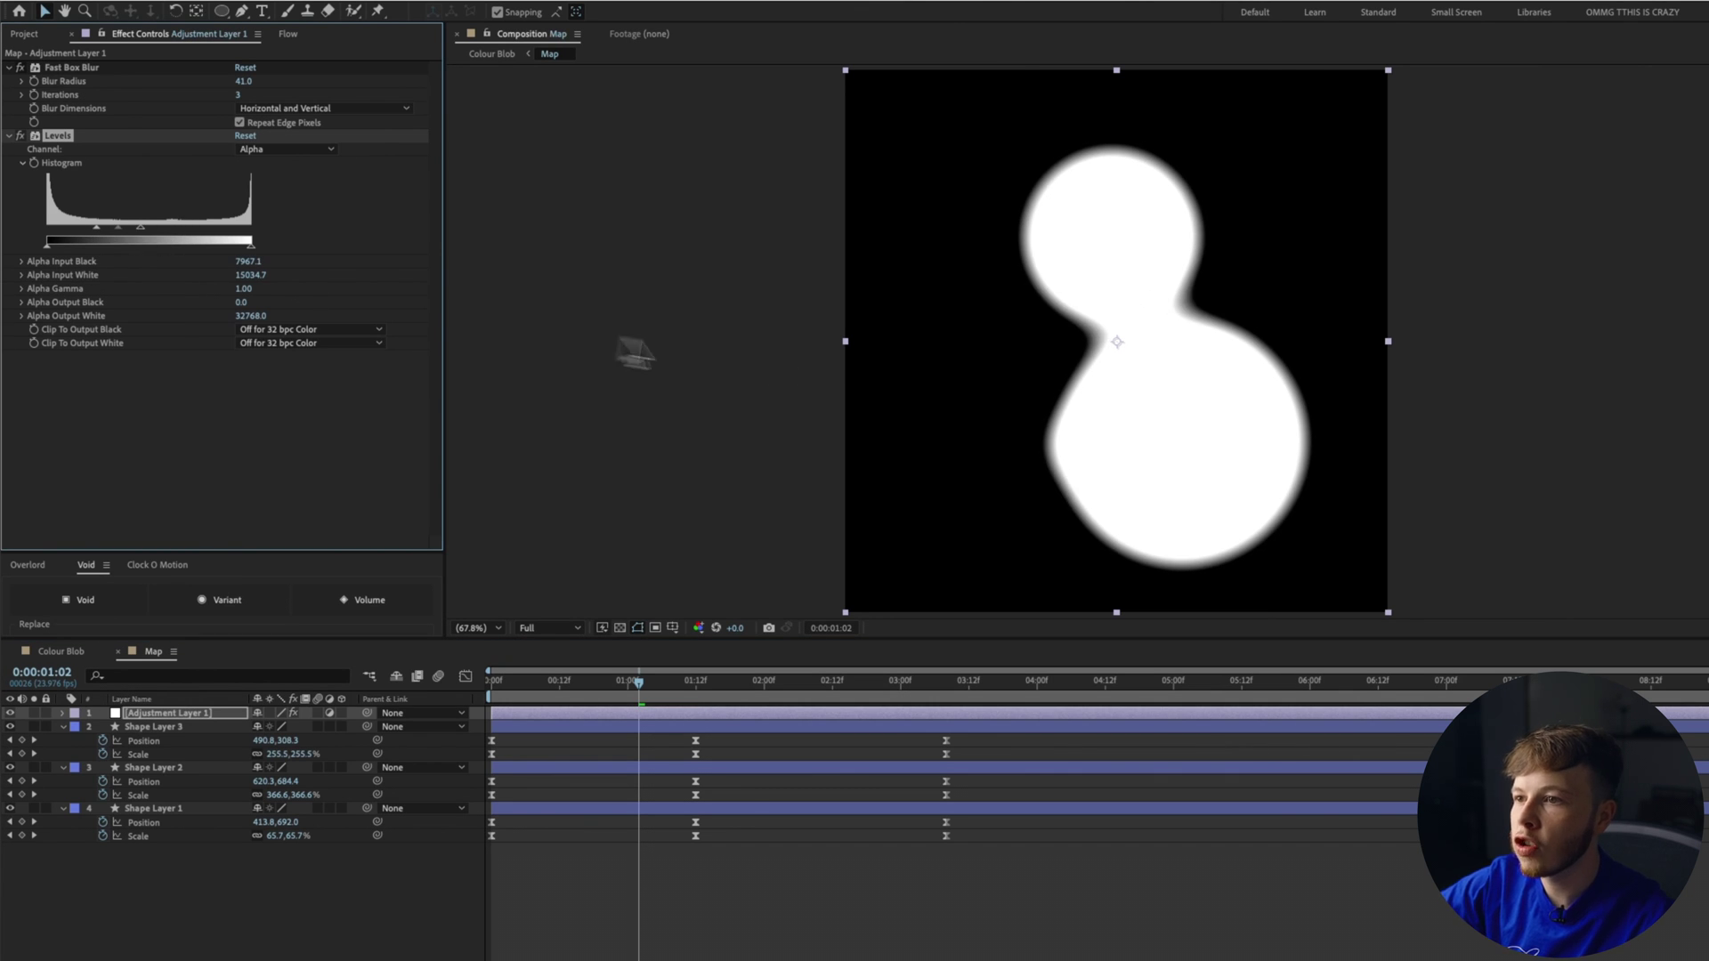
Step: At 0:00:02:20, move the Shape Layer 1 circle to about 835.6, 734.4 to cover the black gap in the lower-right corner
click(744, 851)
key(space)
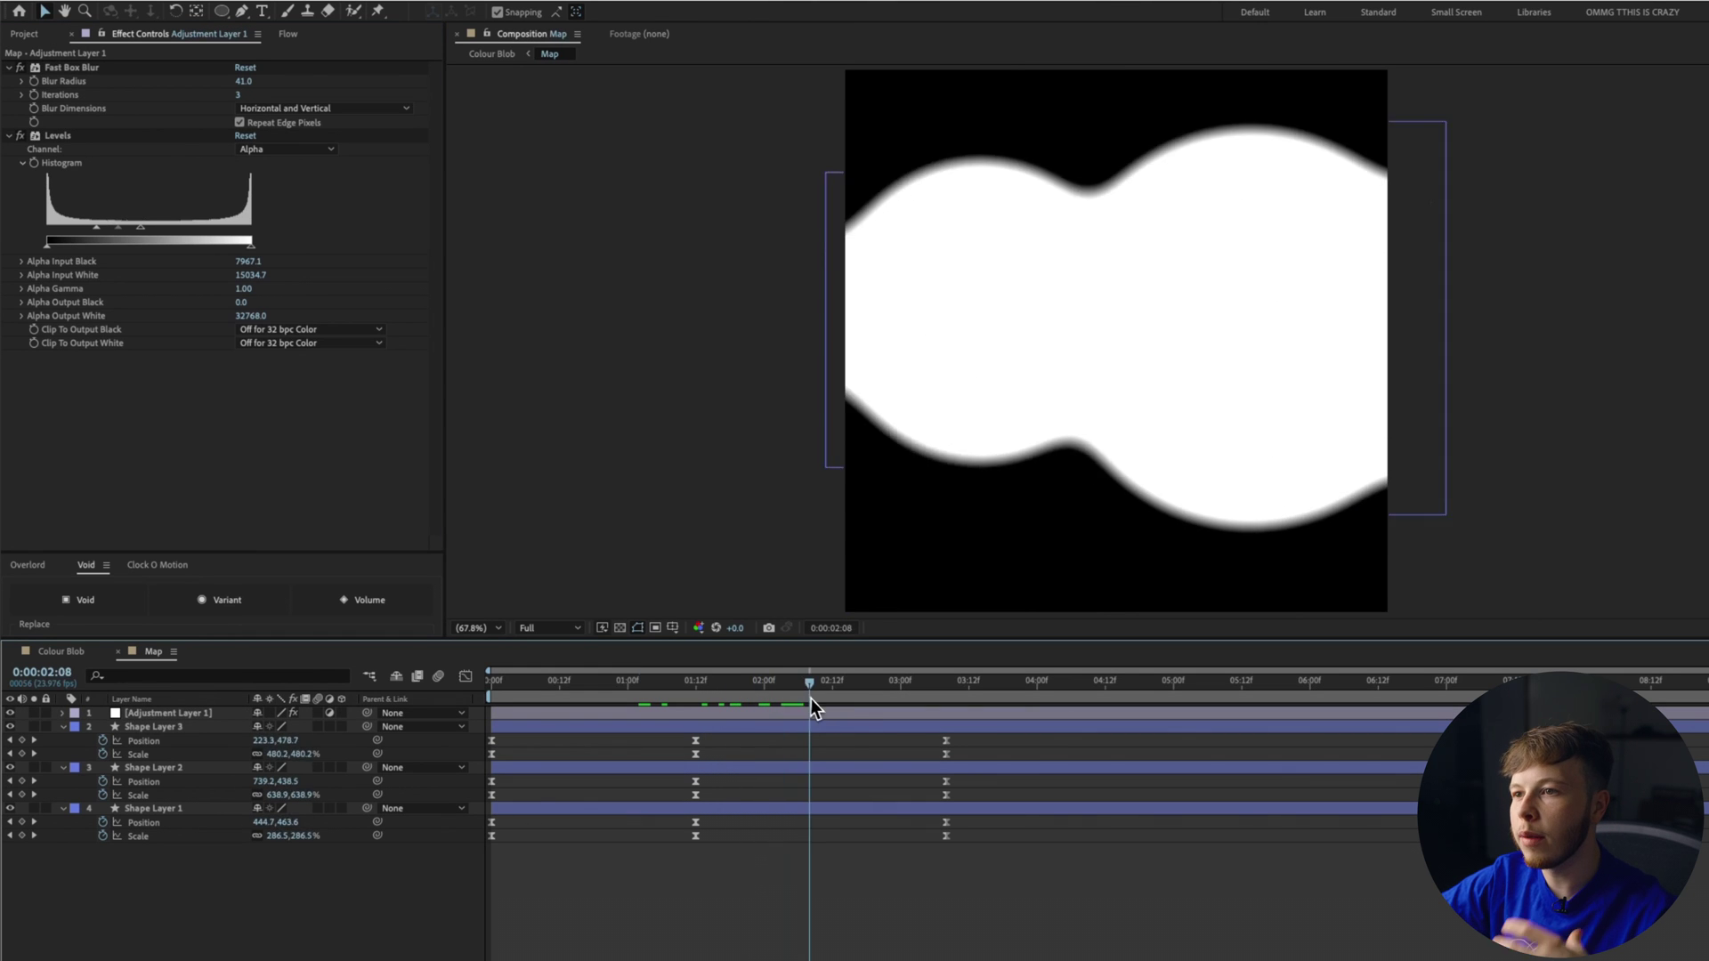
click(889, 726)
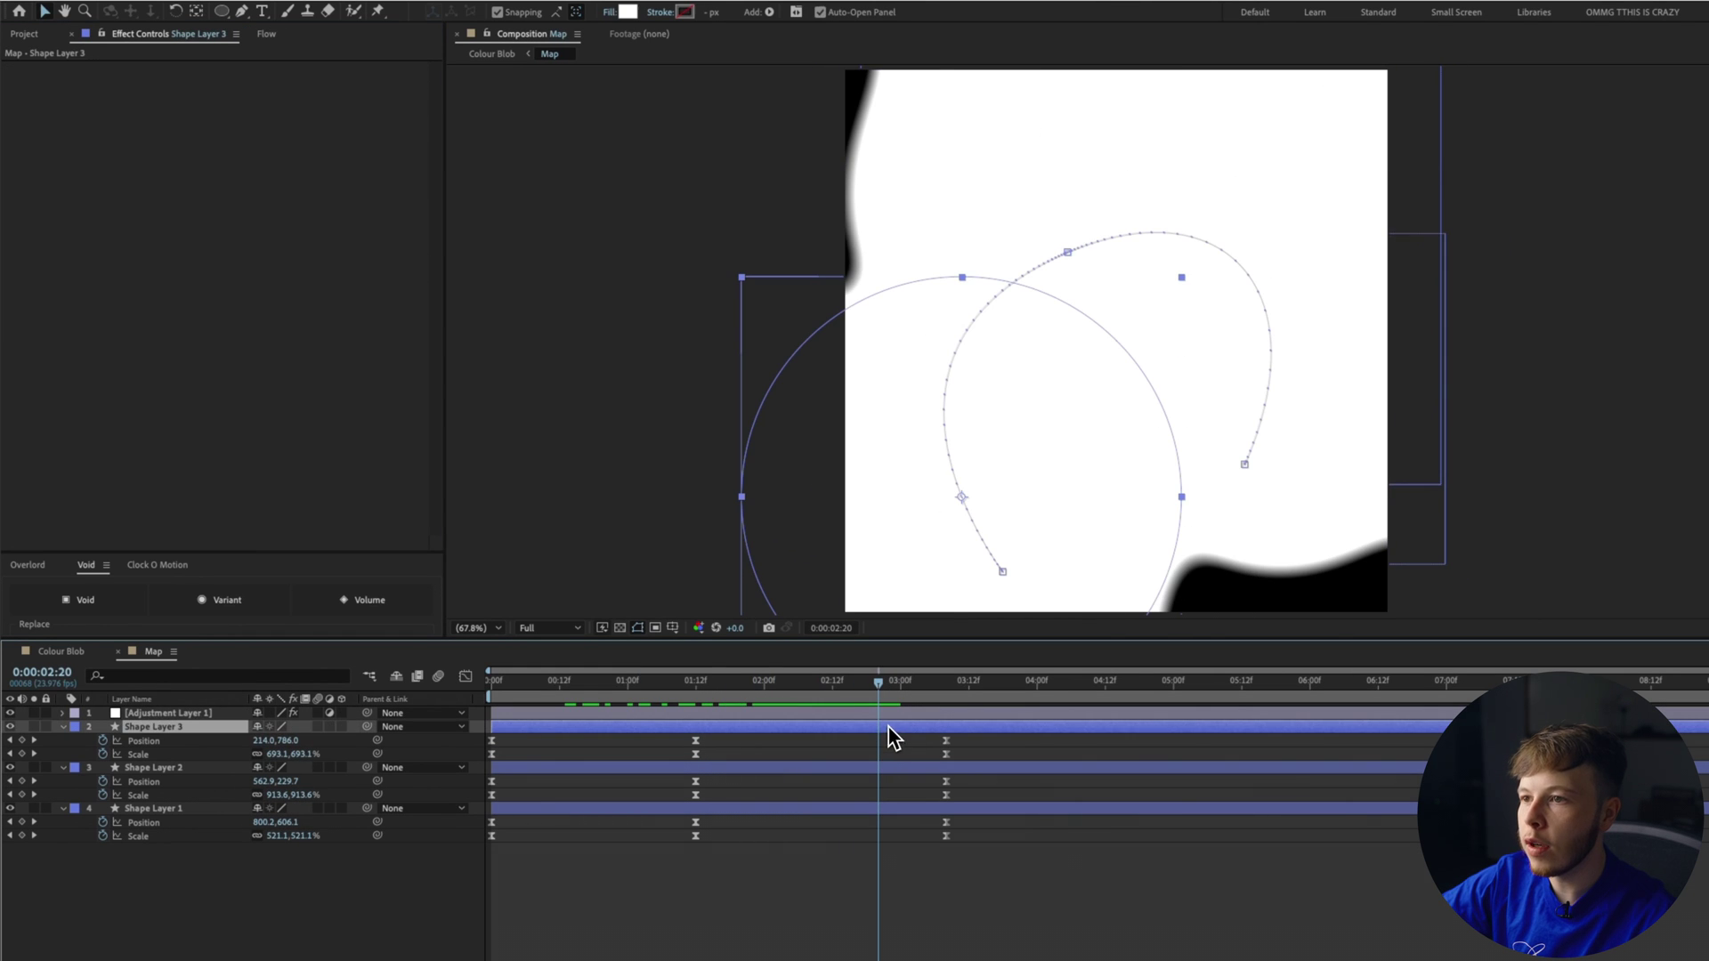
click(709, 769)
click(896, 806)
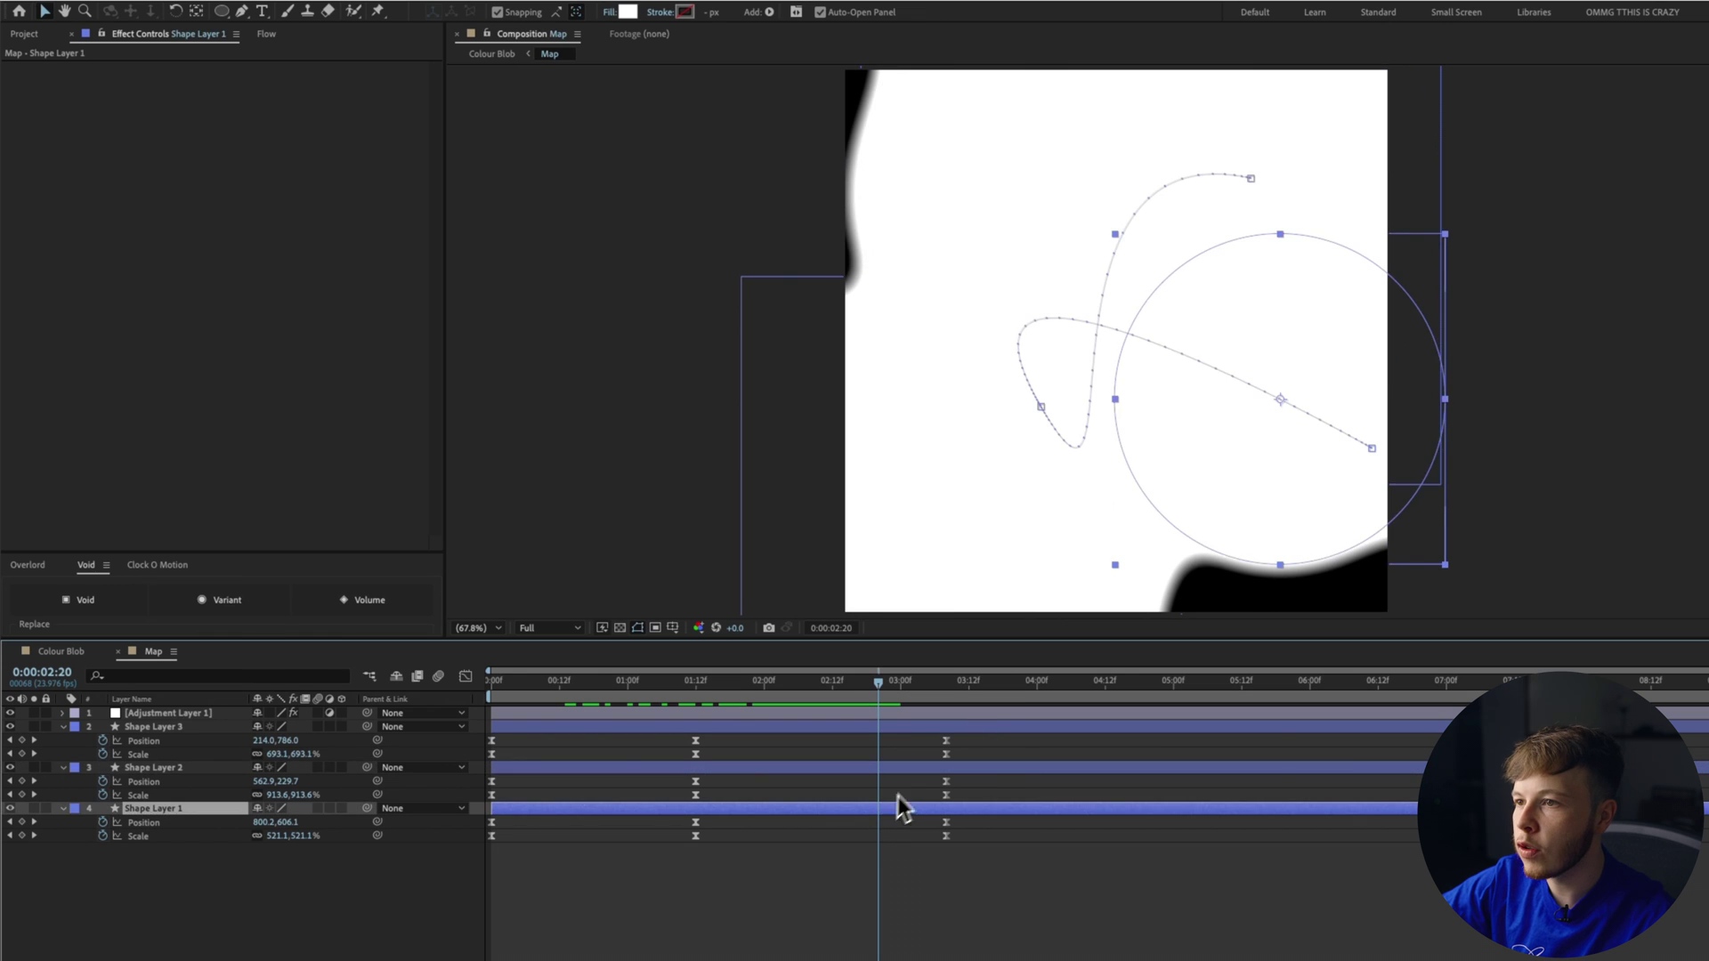
drag(1255, 500, 1288, 570)
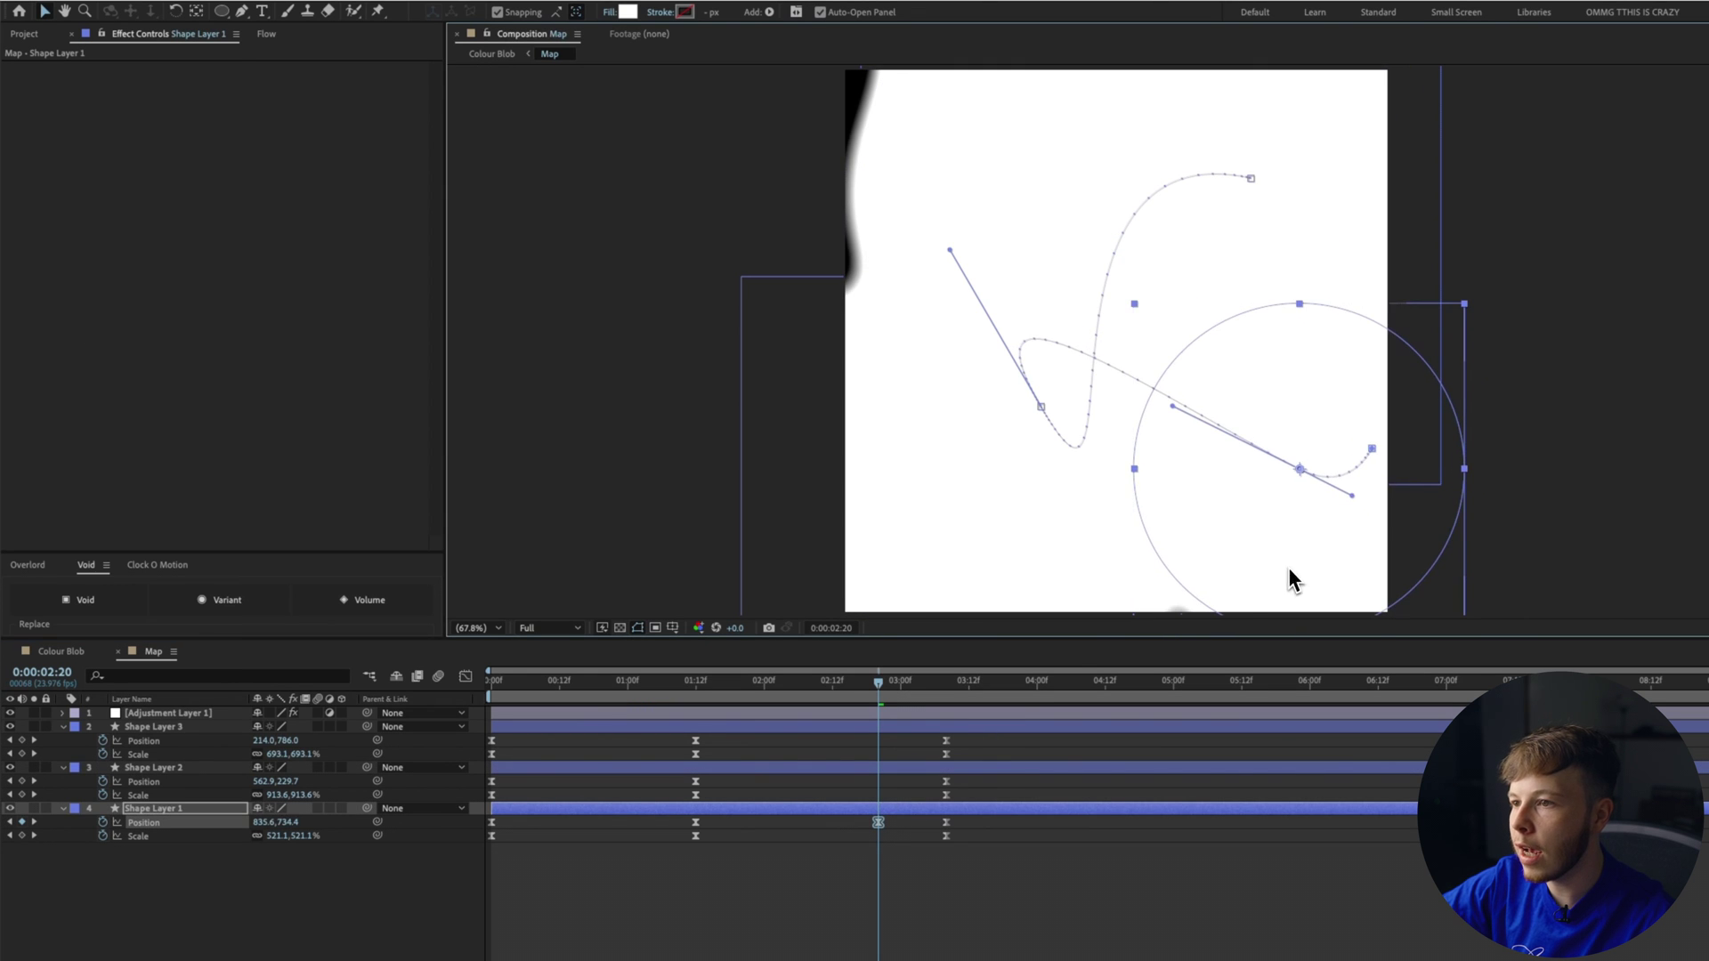
Step: Return to the Colour Blob composition and duplicate the ColourBase composition in the project
click(55, 653)
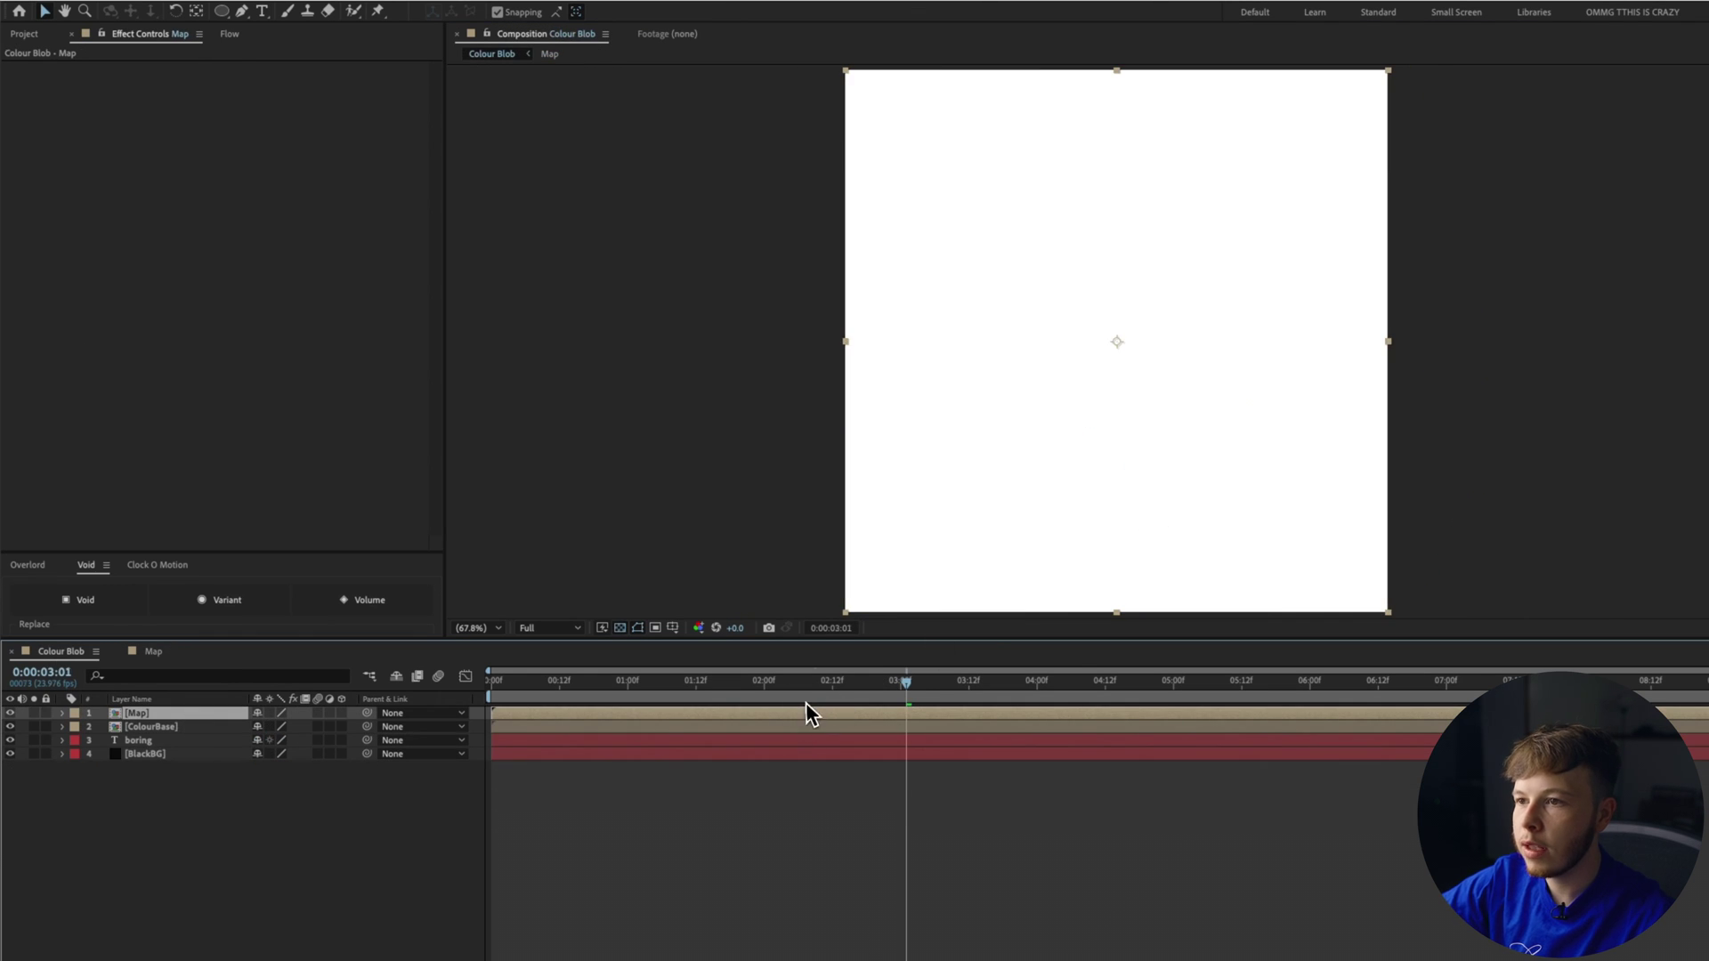
drag(808, 681, 703, 674)
click(34, 37)
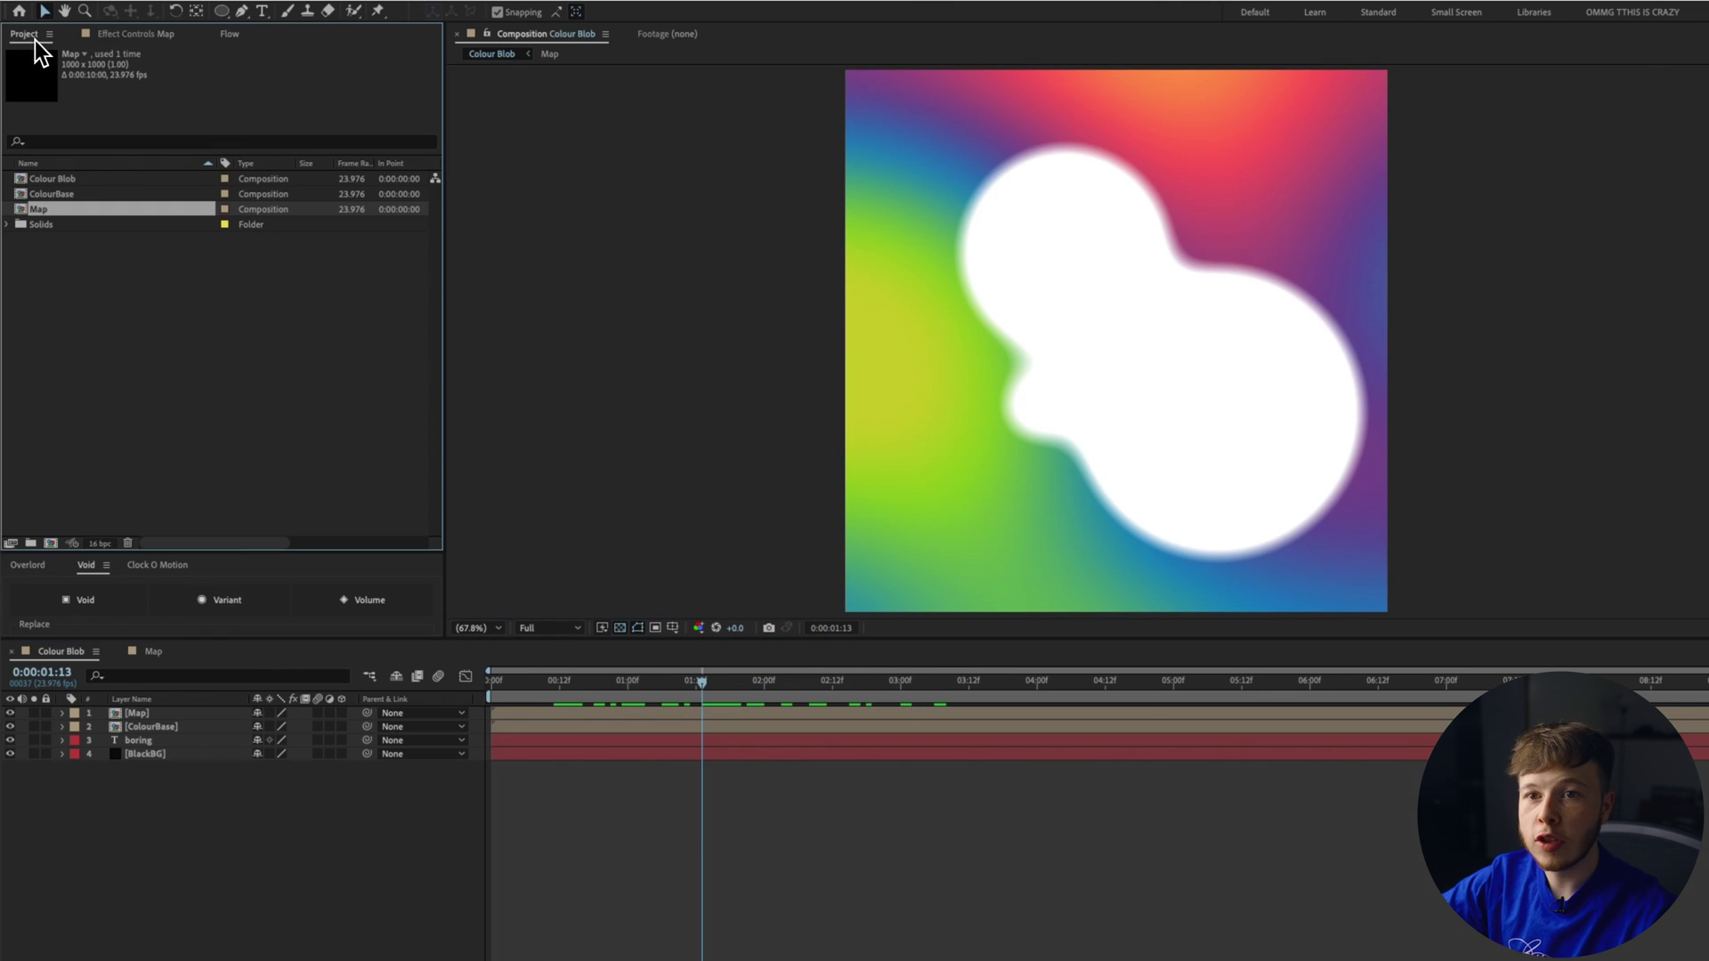
click(156, 726)
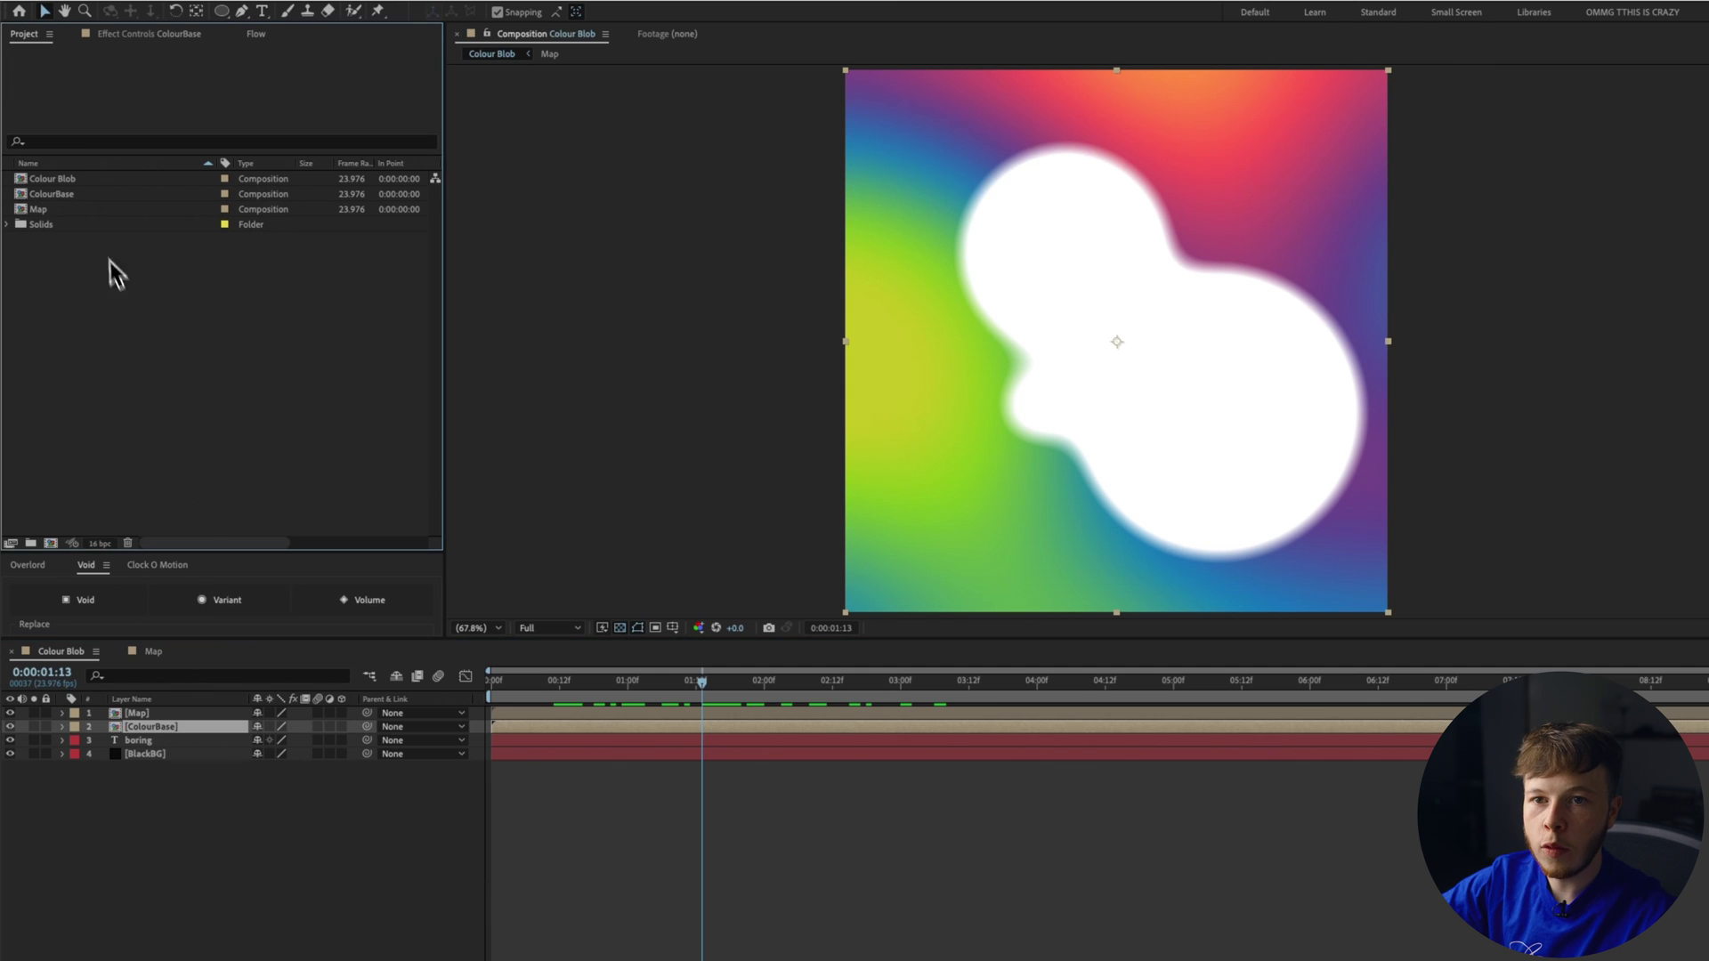
click(47, 195)
key(ctrl+d)
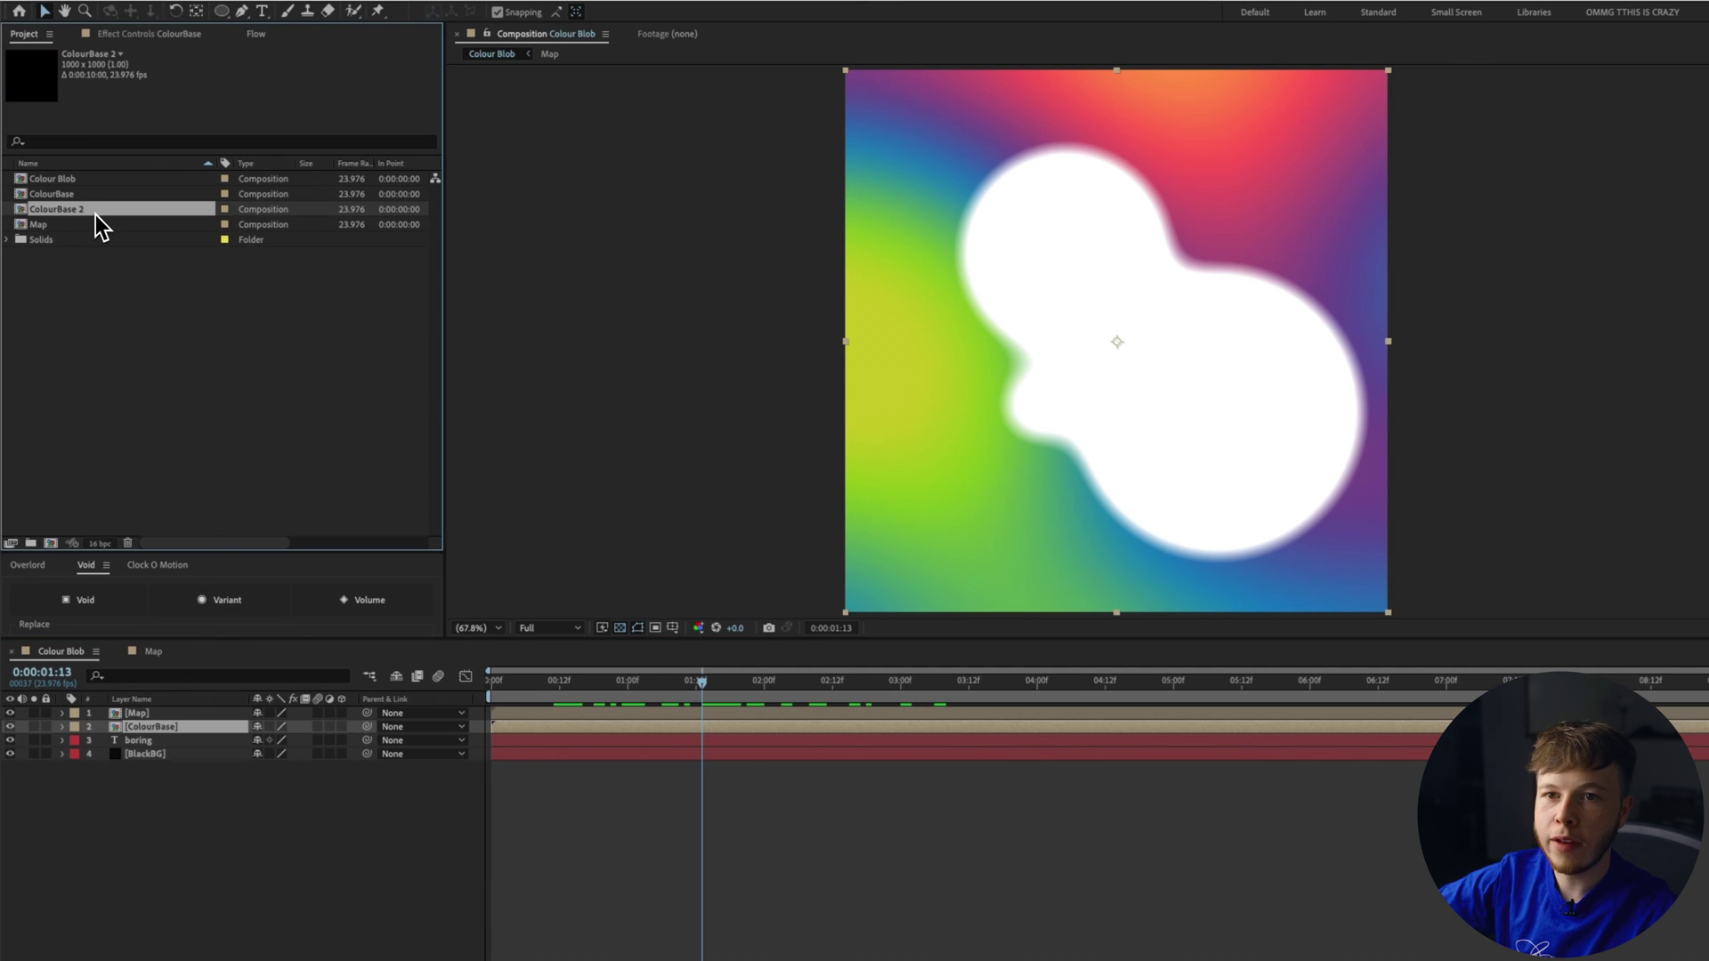
Step: Rename the duplicated ColourBase composition as Colour Blob Lighting
key(Return)
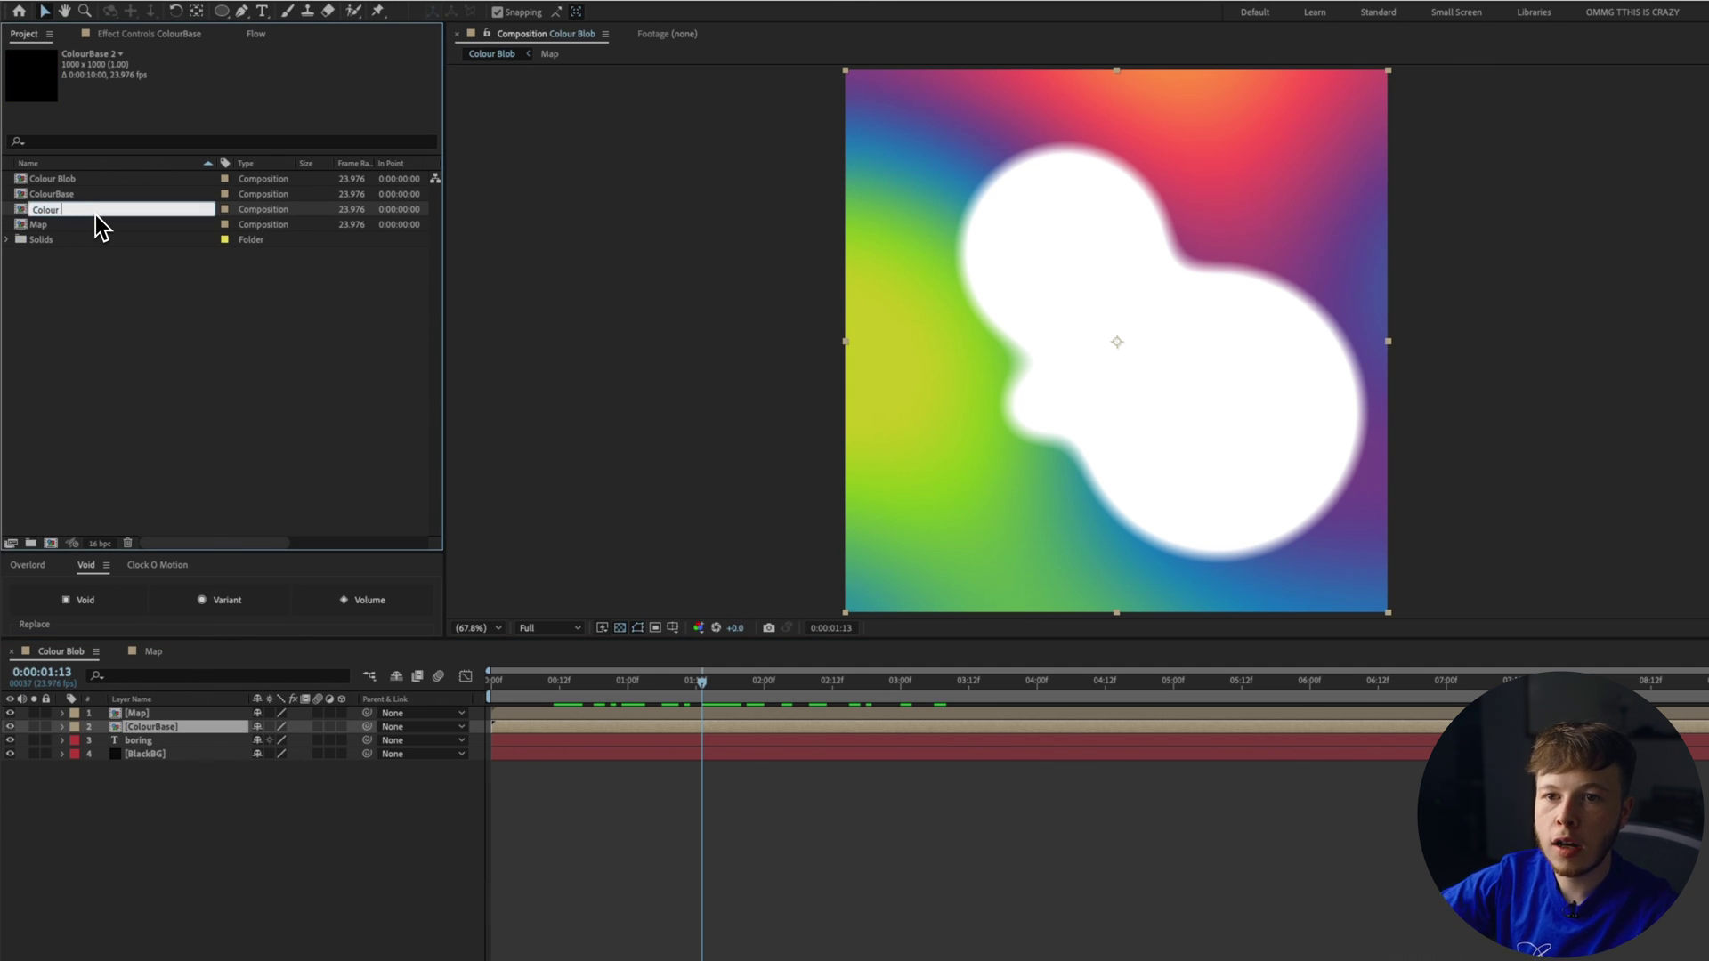
text(Colour Blob Lighti)
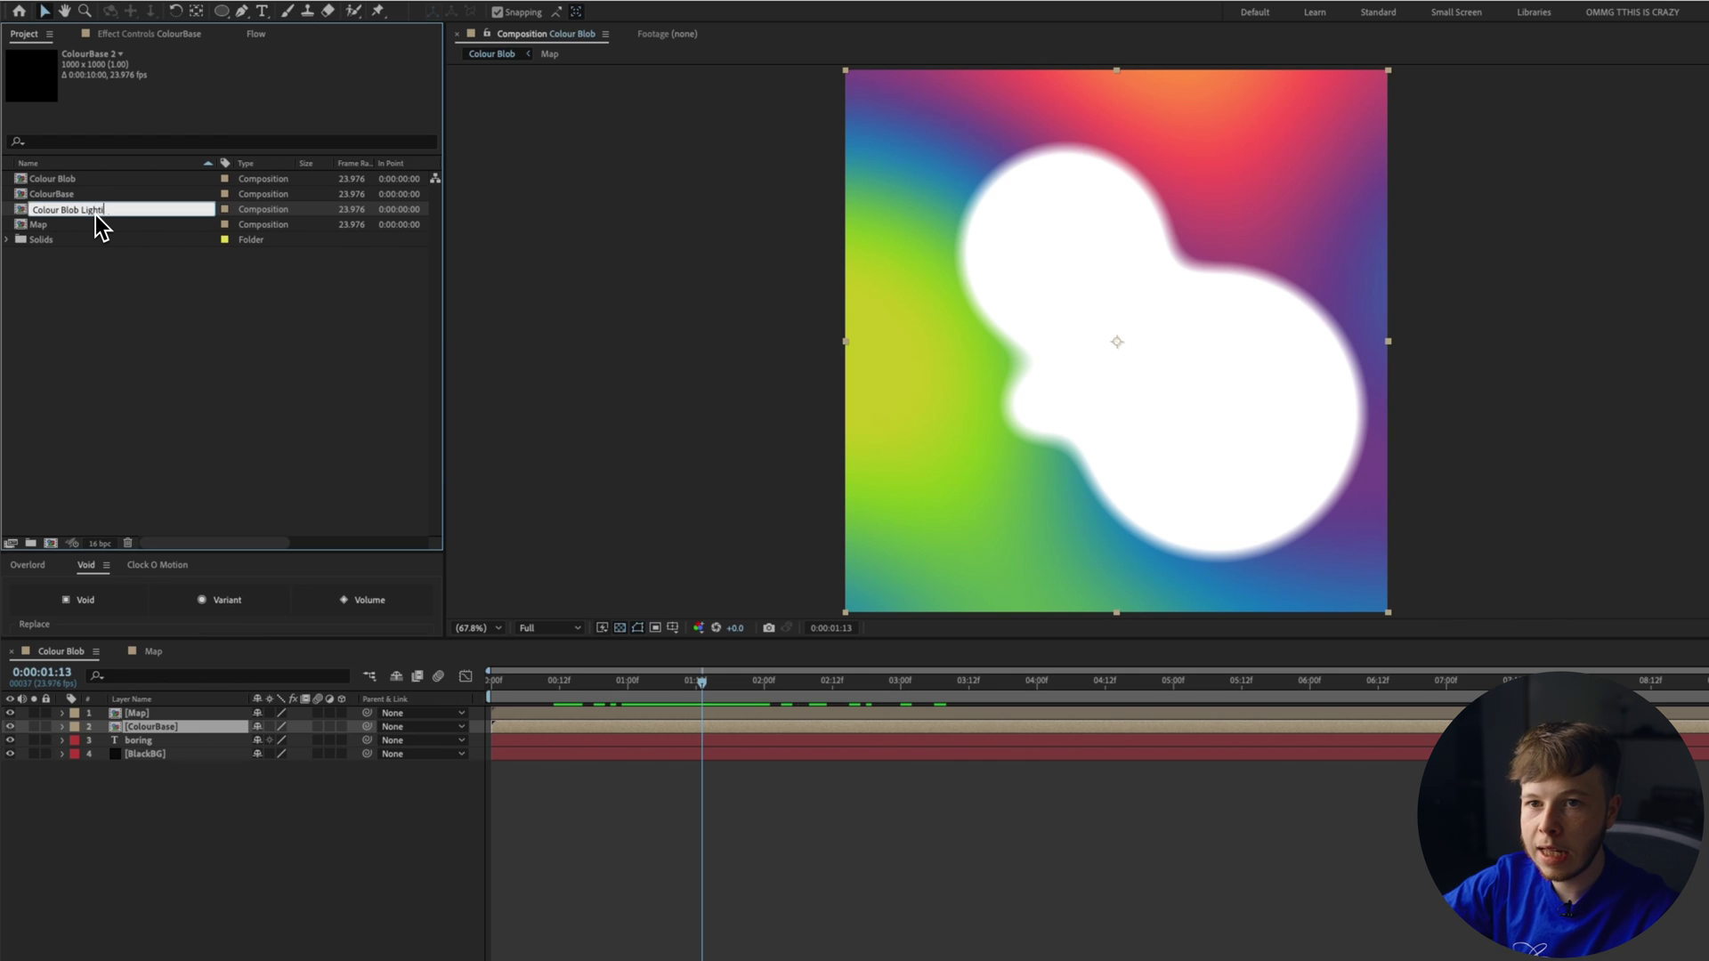
text(ng)
key(Return)
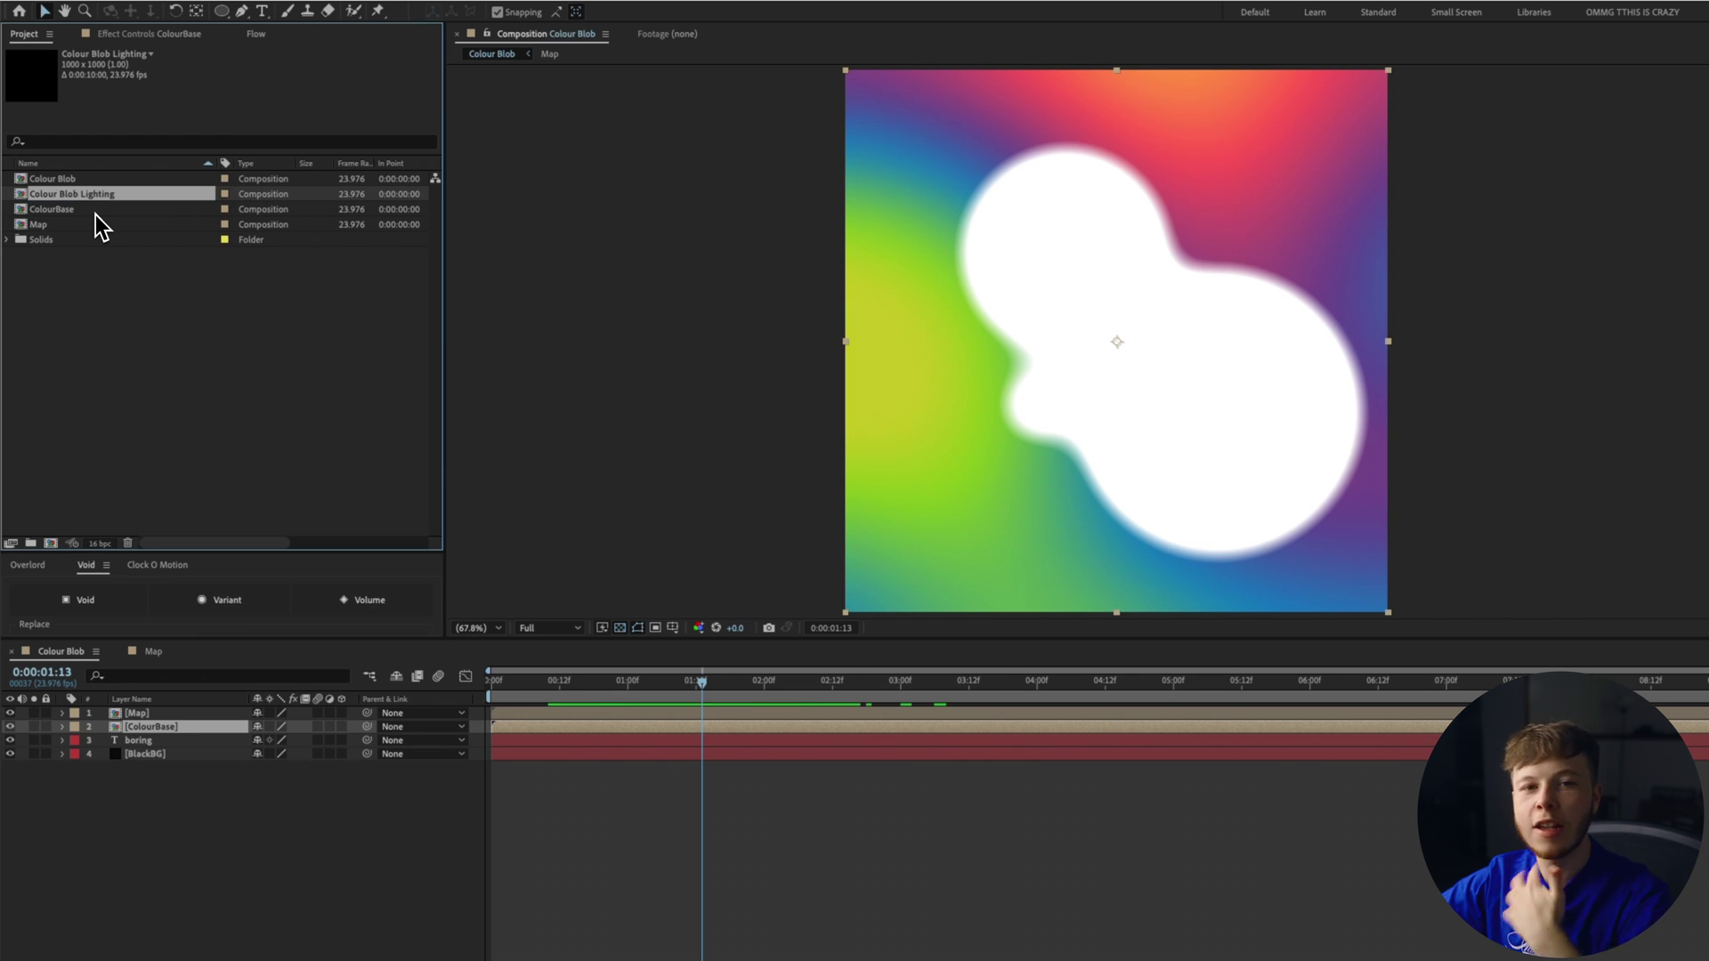
Step: Hide the Map layer and apply the CC Blobbylize effect to the ColourBase layer
click(184, 730)
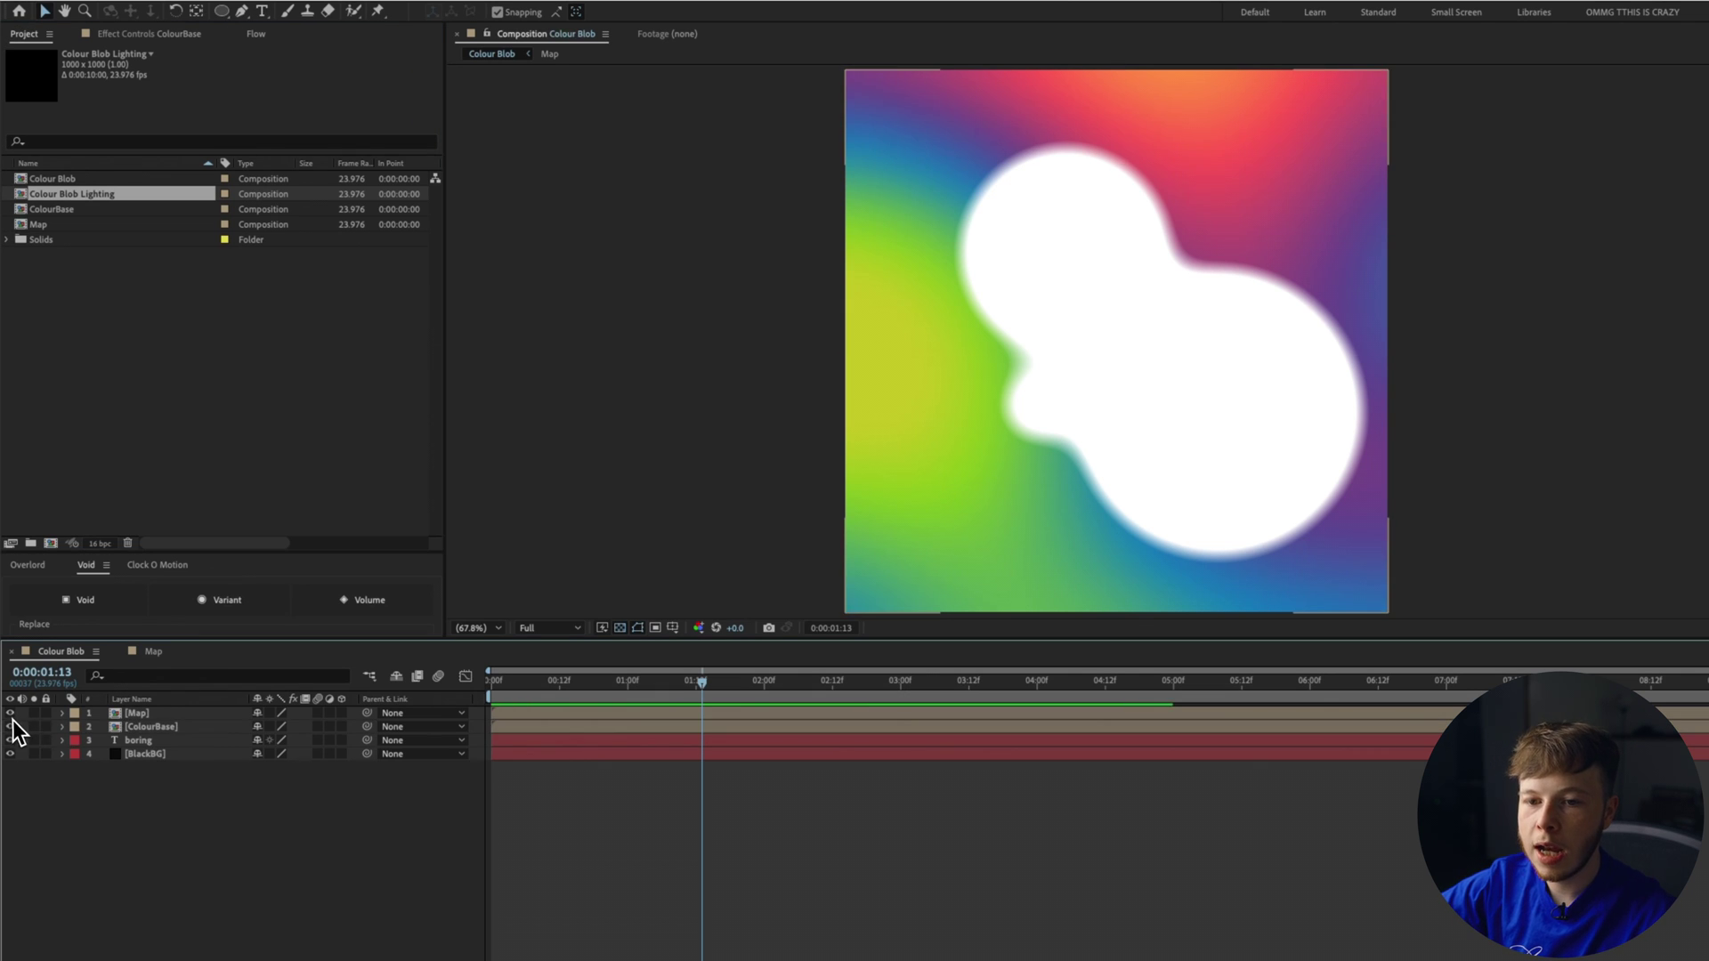
click(10, 713)
click(150, 725)
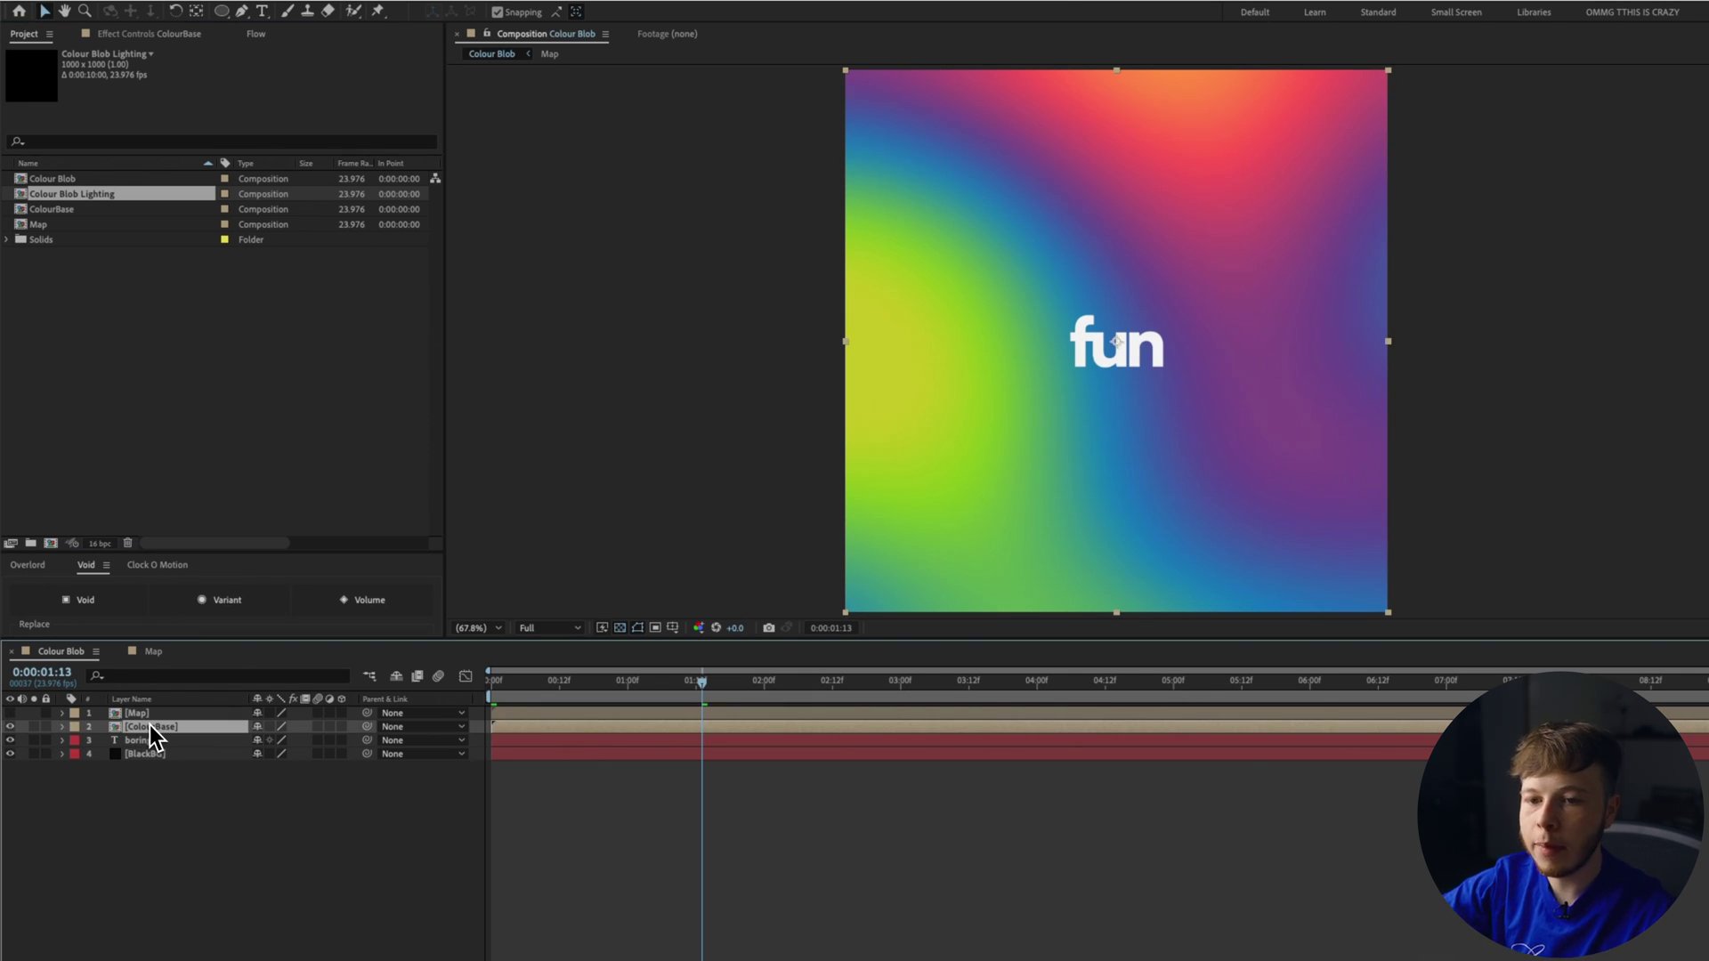
key(ctrl+space)
text(blo)
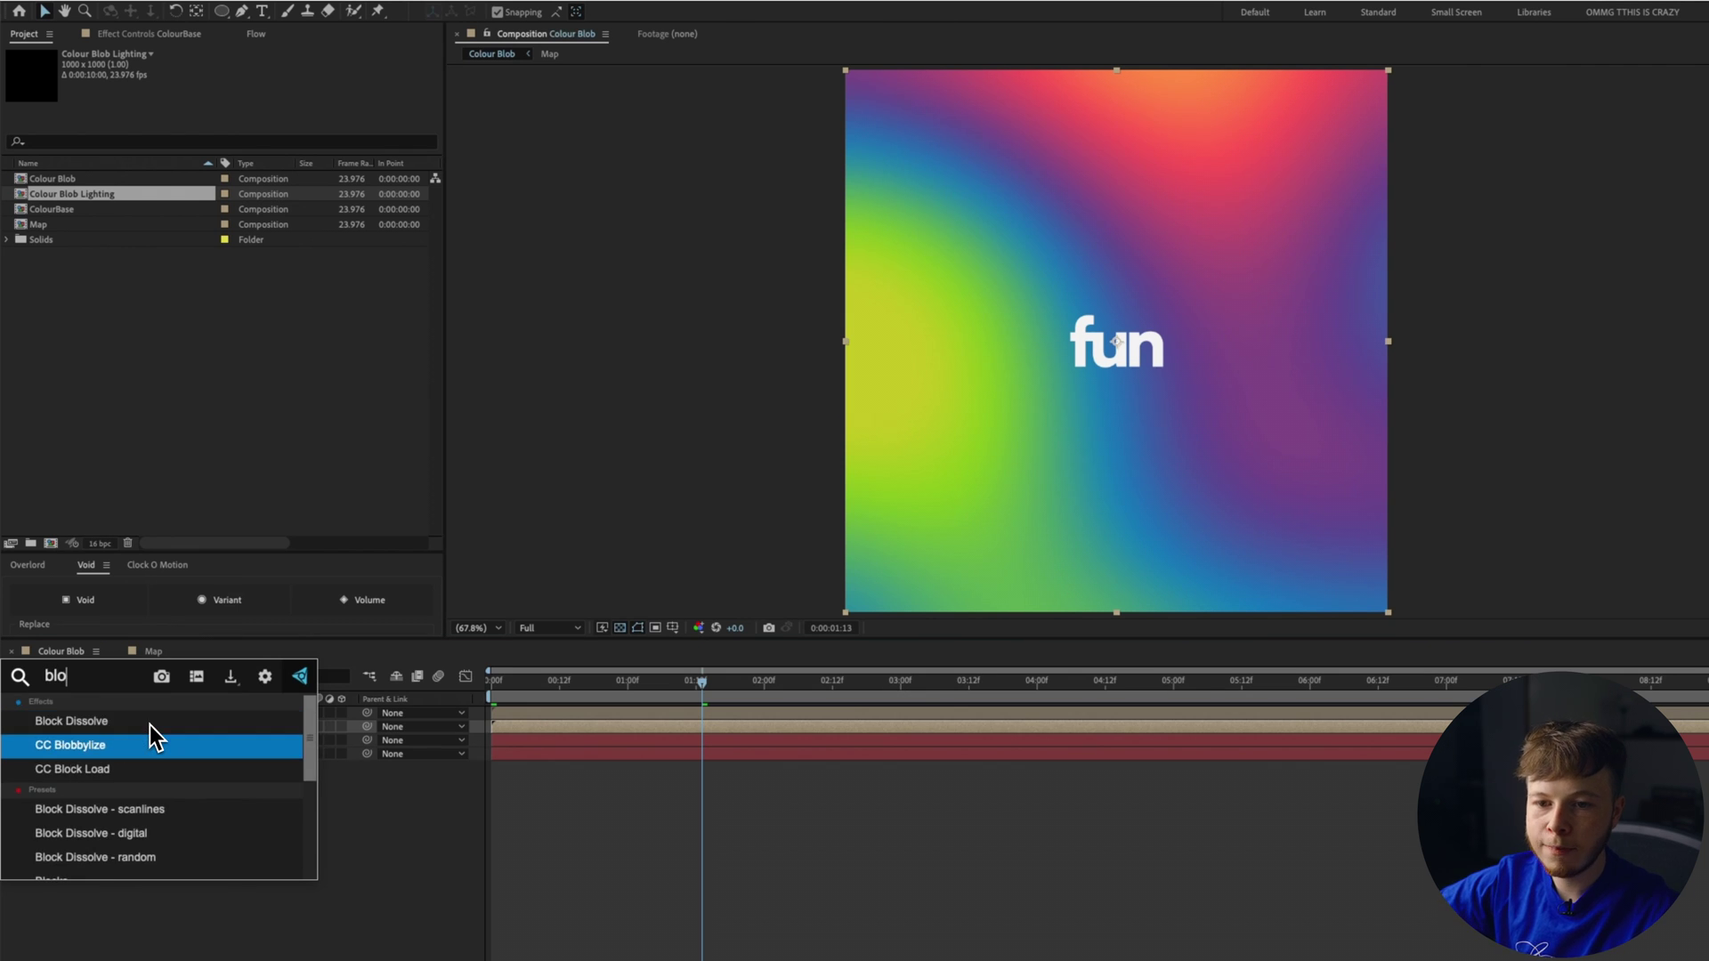
key(Return)
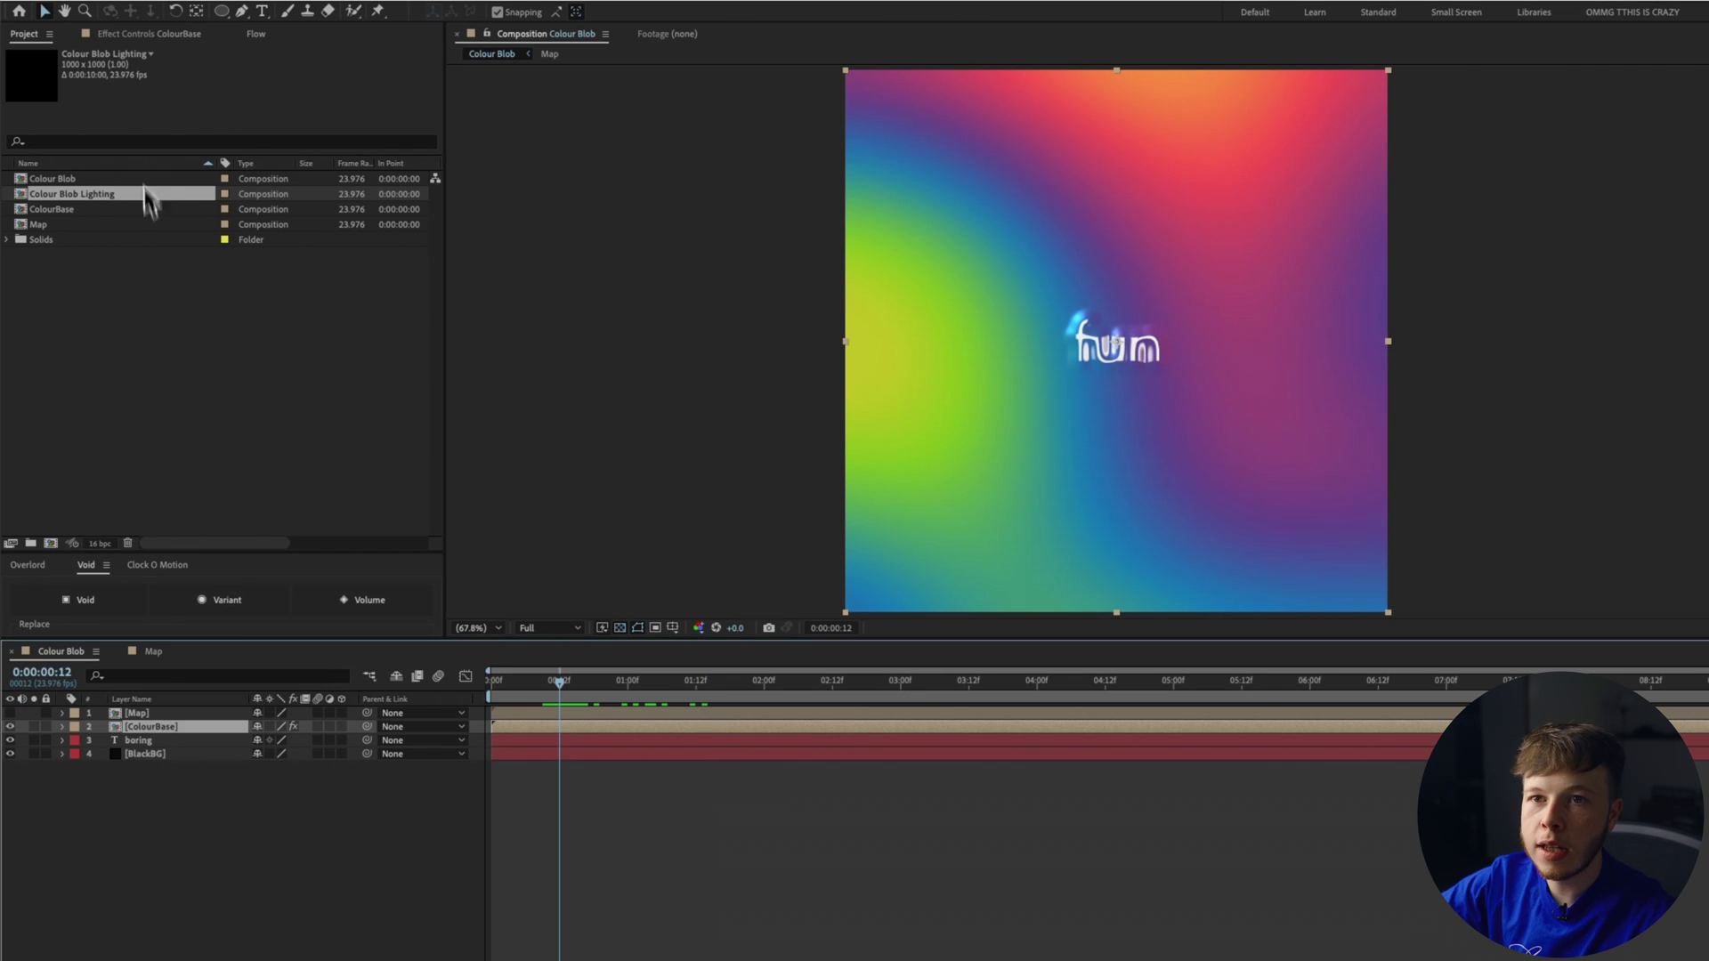
Step: Set the CC Blobbylize blob layer to Map, using its Effects & Masks
click(122, 38)
click(21, 81)
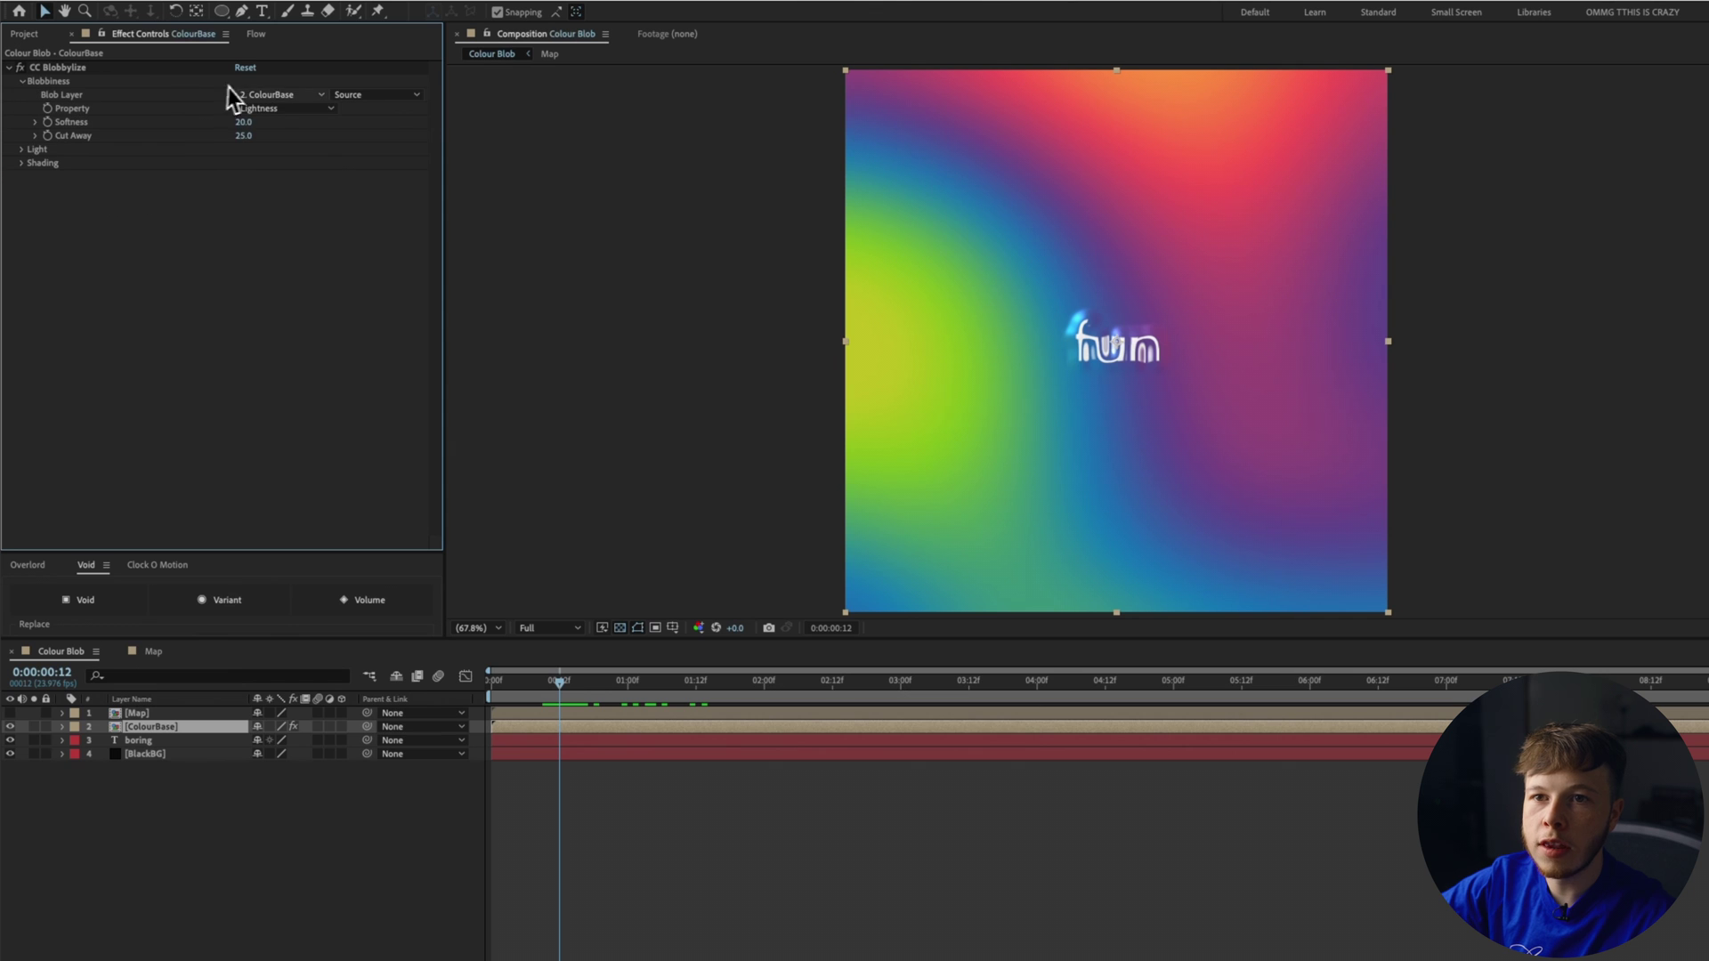
click(274, 94)
click(322, 139)
click(376, 95)
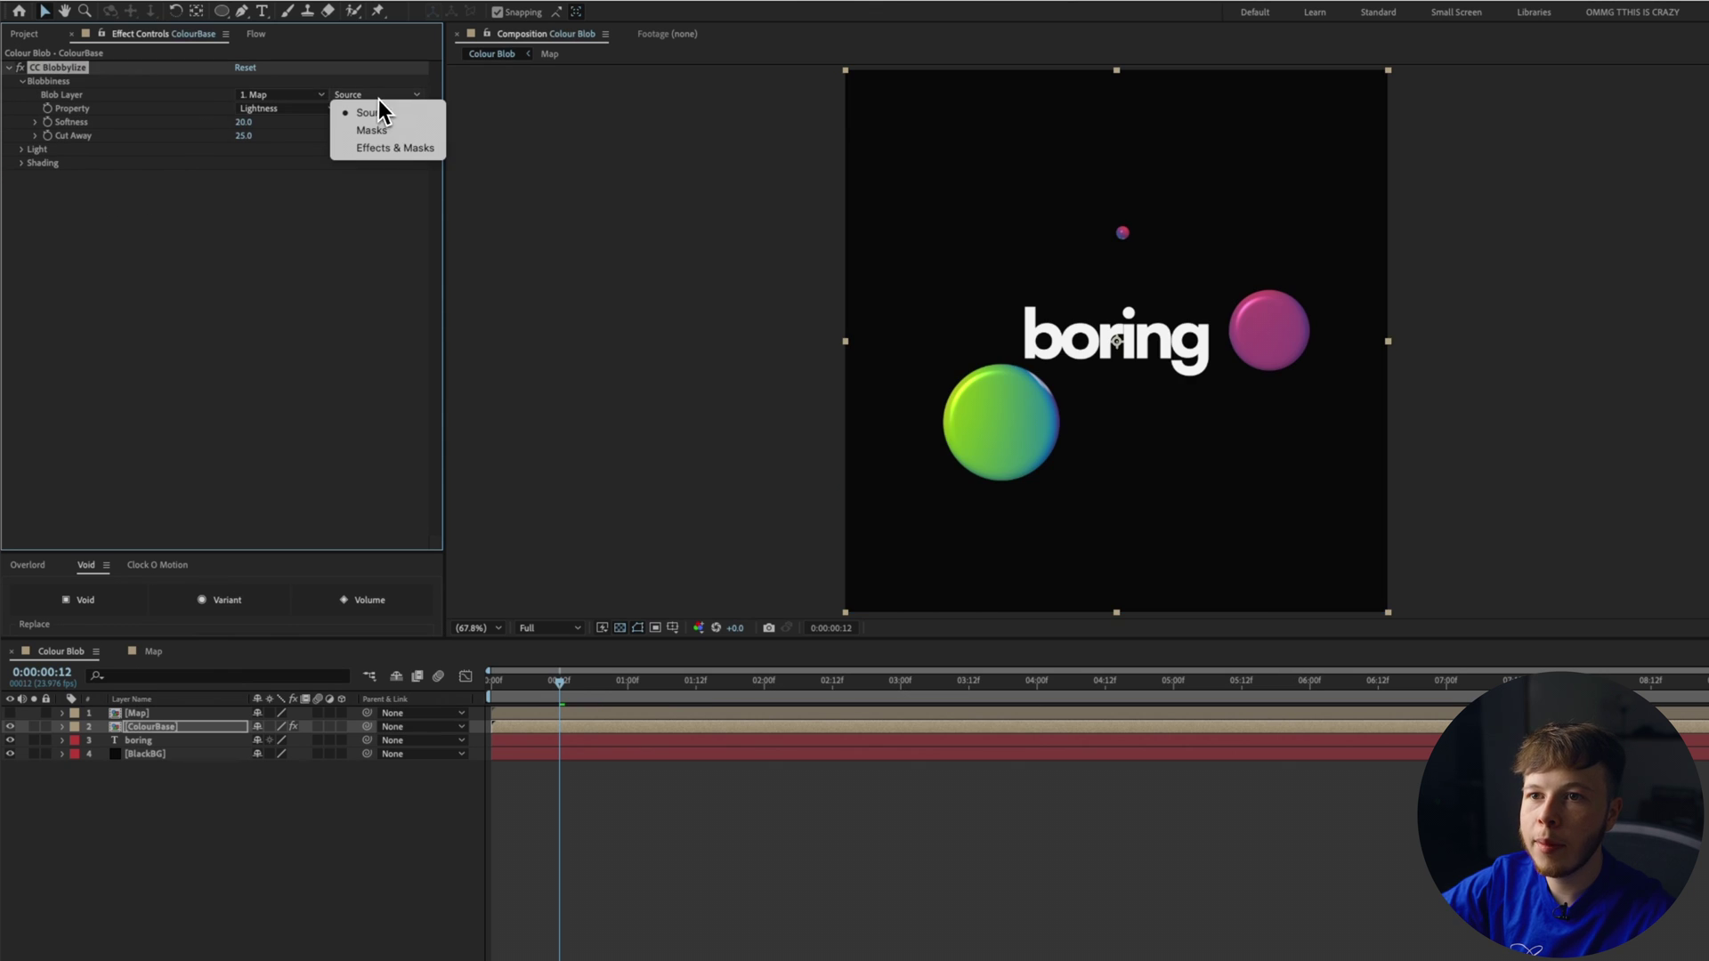
click(402, 148)
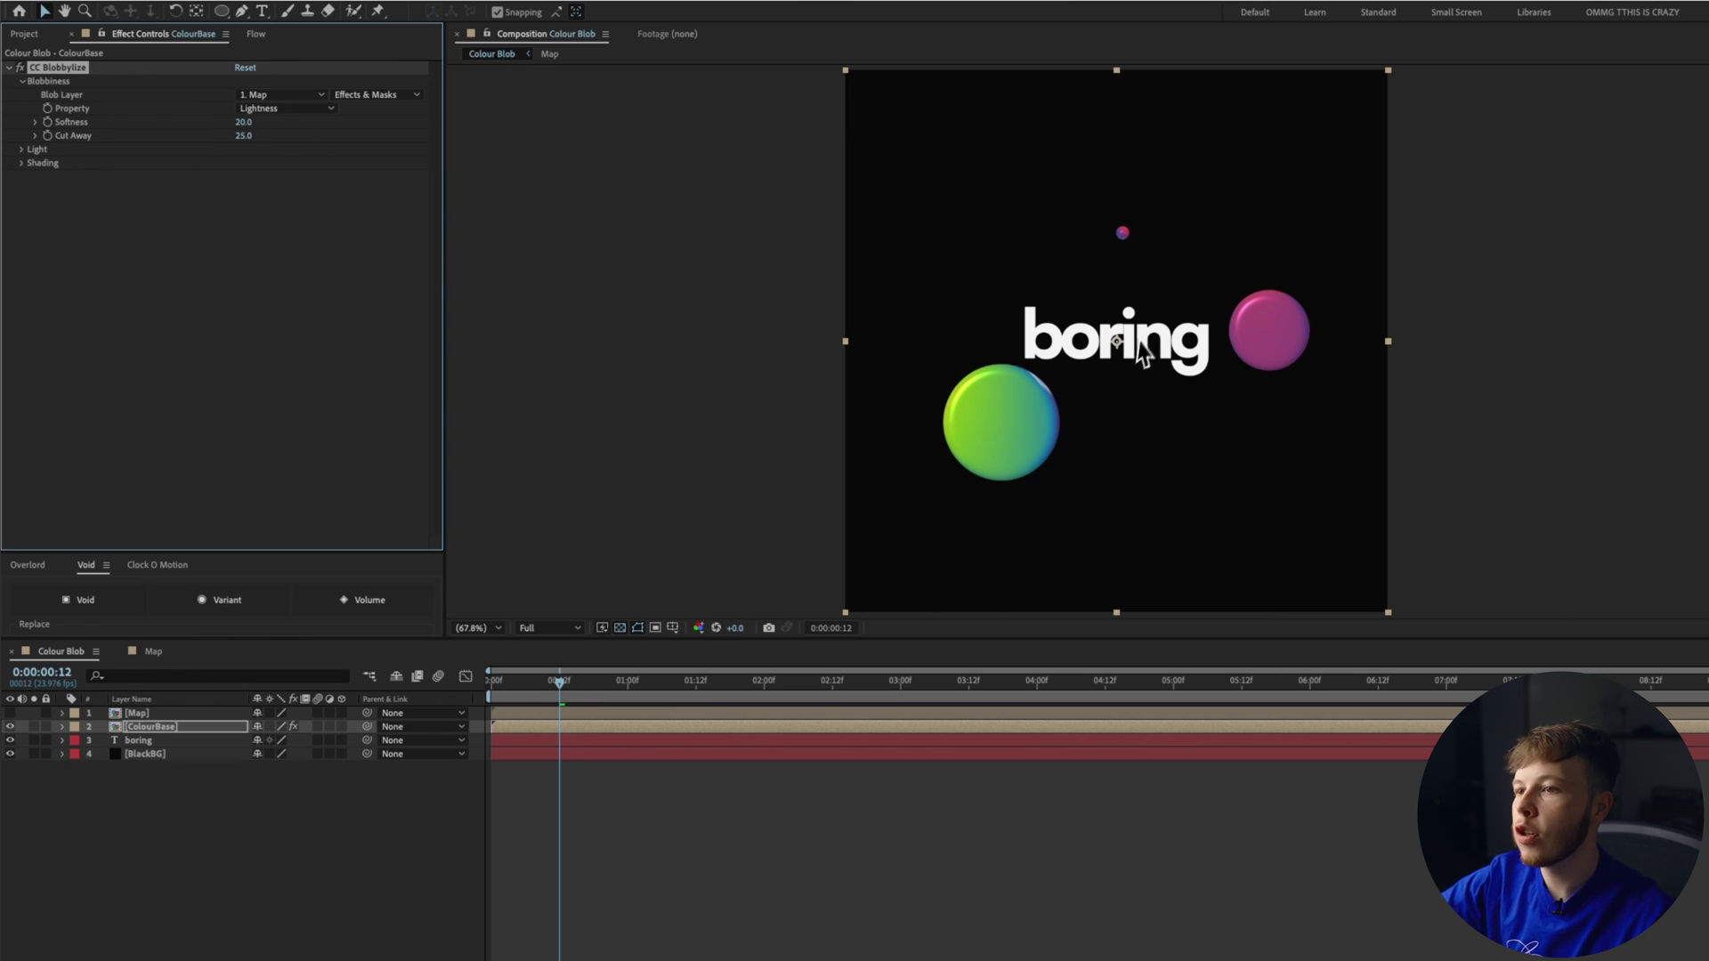
Step: At 0:00:01:09, set the blob's Softness to 80 and Cut Away to 20
drag(565, 677, 680, 699)
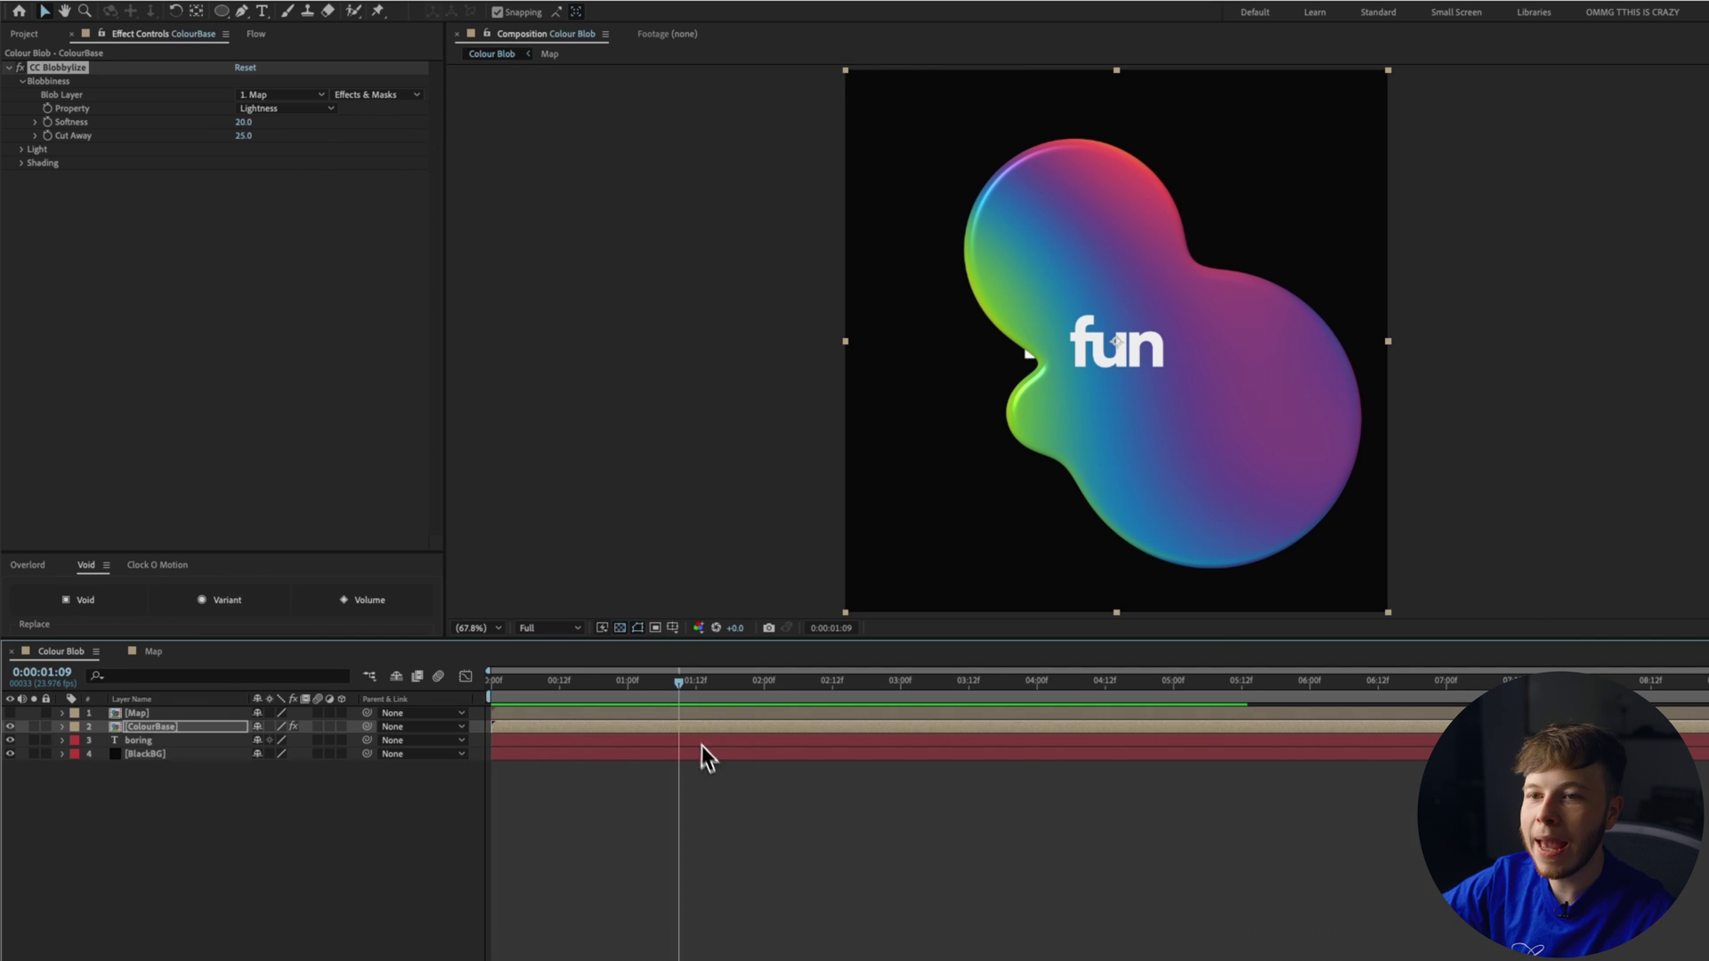
click(704, 785)
drag(252, 133, 385, 190)
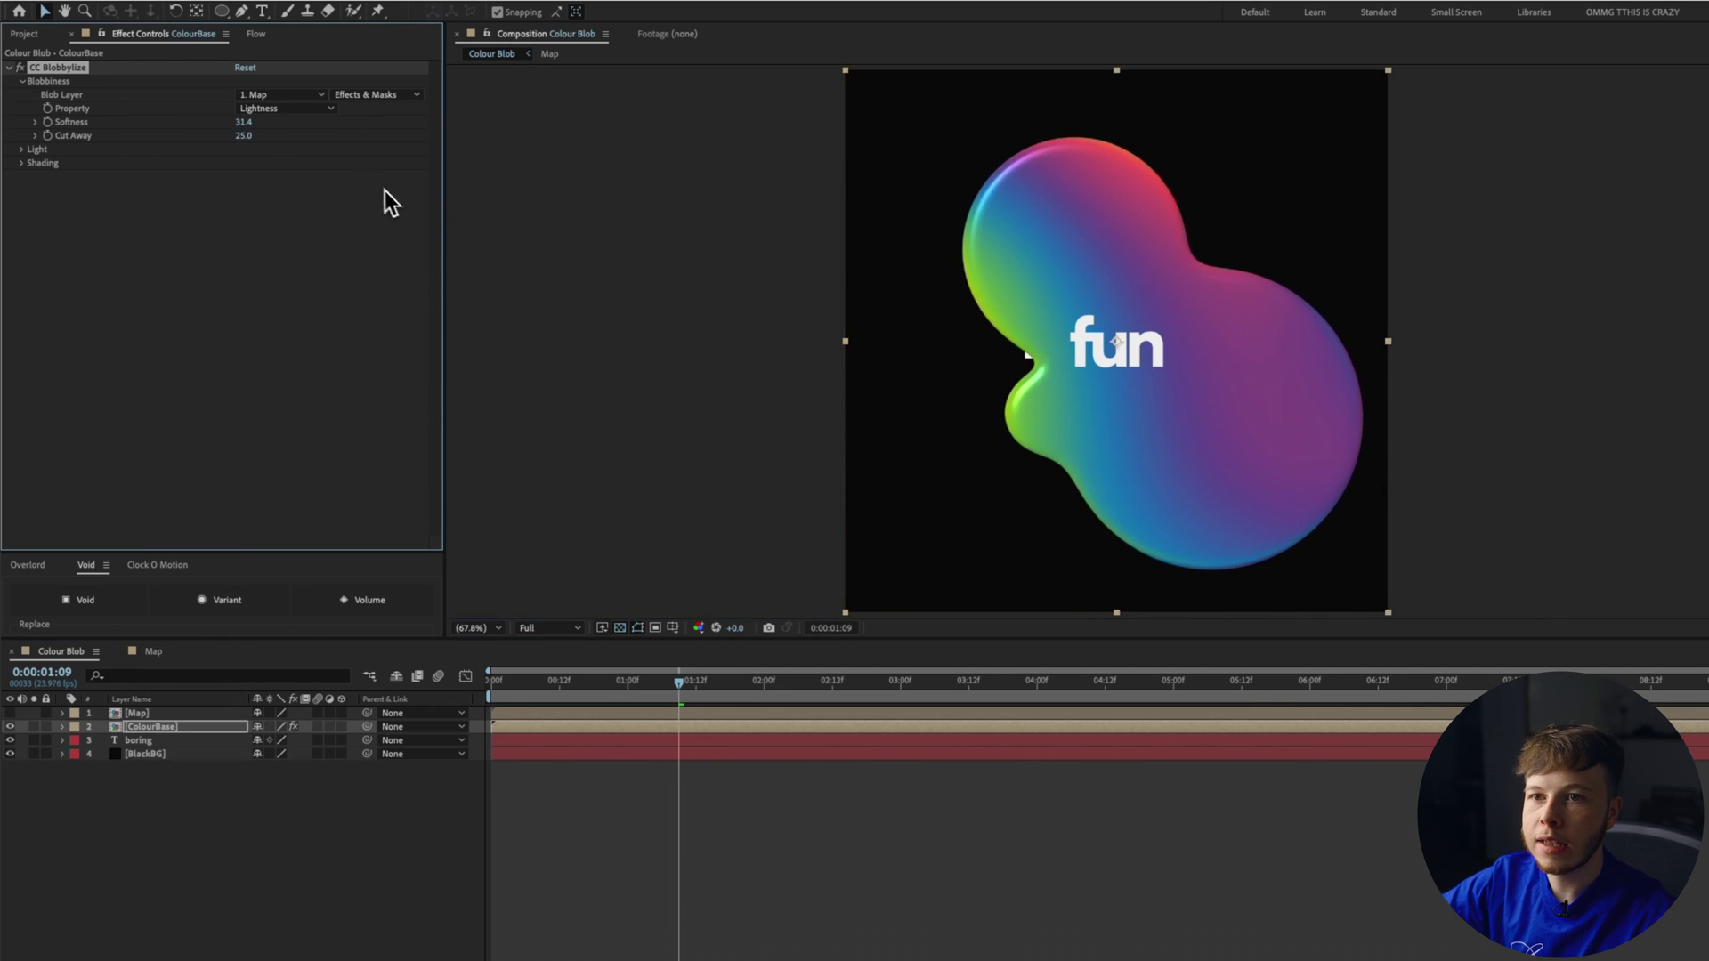
click(242, 124)
text(80)
key(Return)
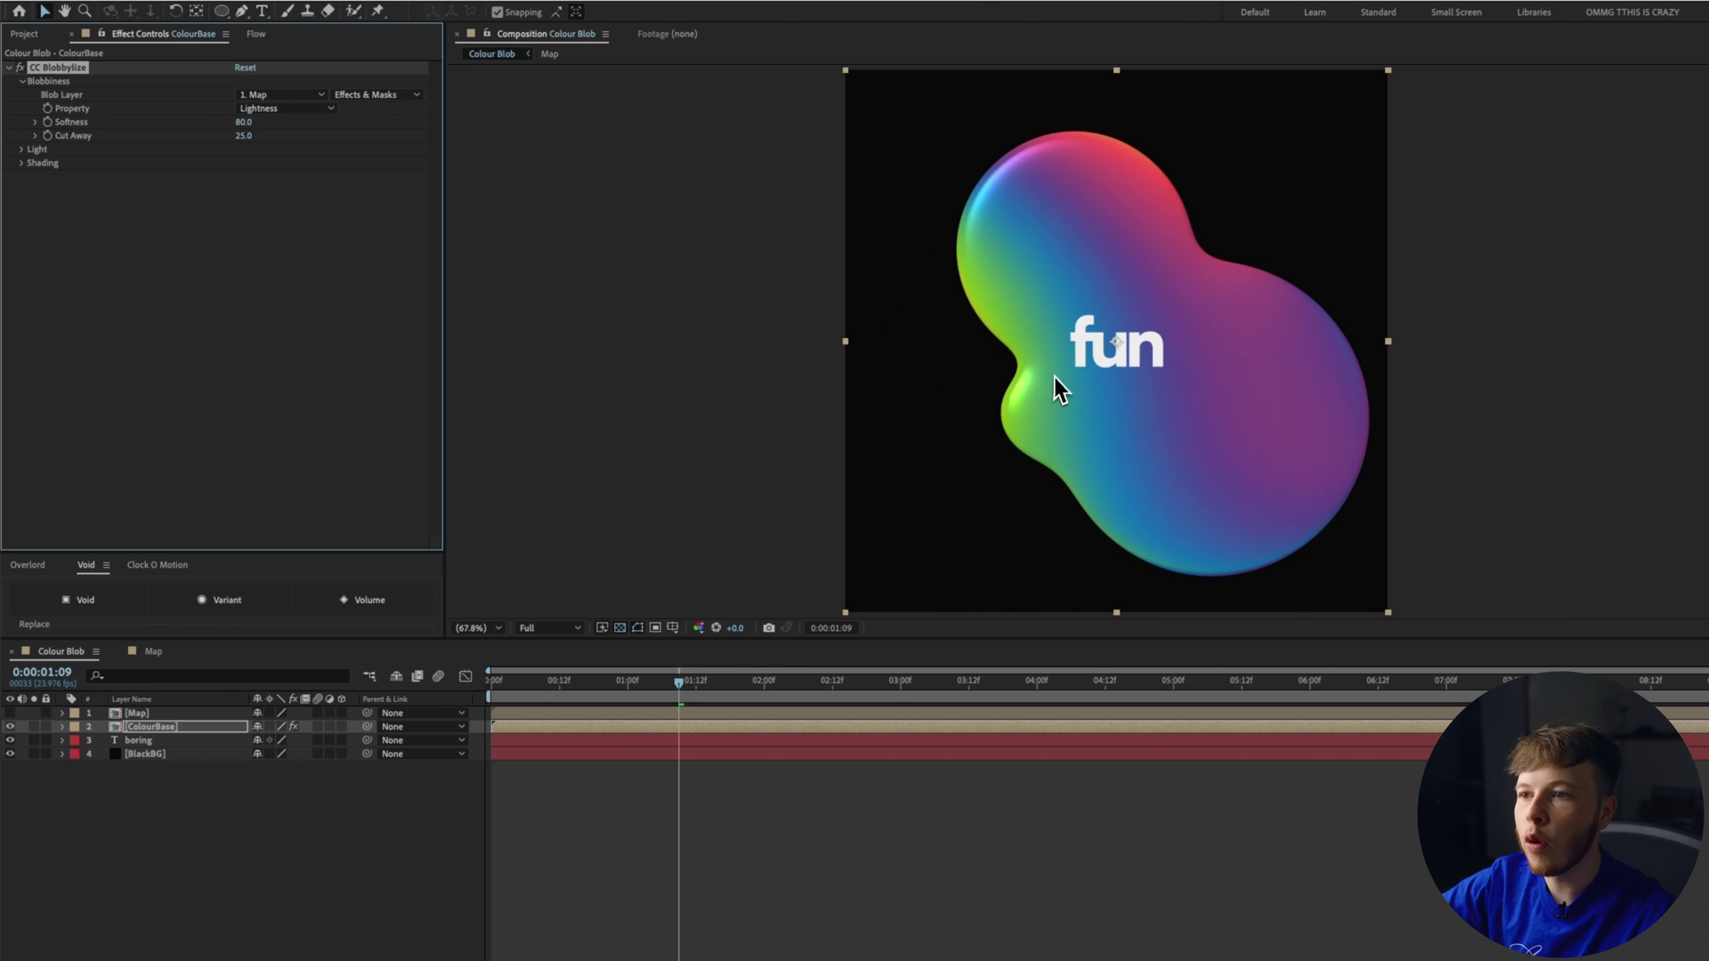
drag(201, 135, 296, 158)
drag(296, 158, 190, 153)
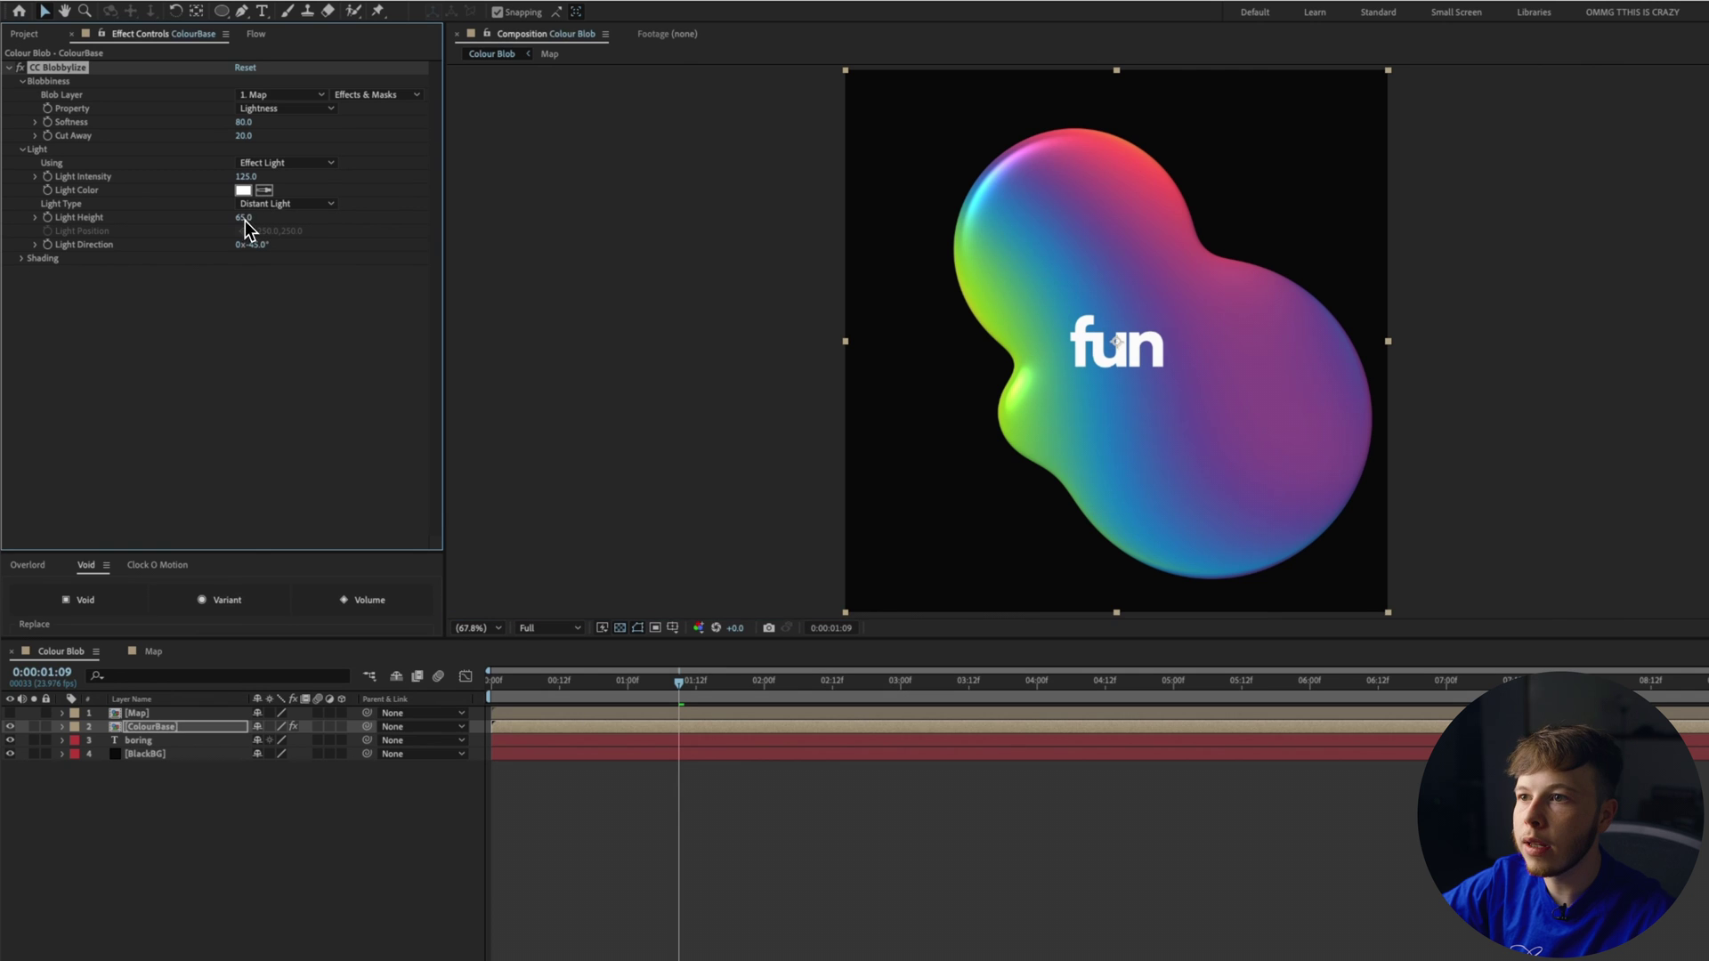
Step: Set the blob's Light Height to 63 and Light Direction to -177°
mouse_move(244, 220)
mouse_down()
mouse_move(201, 223)
mouse_move(244, 226)
mouse_up()
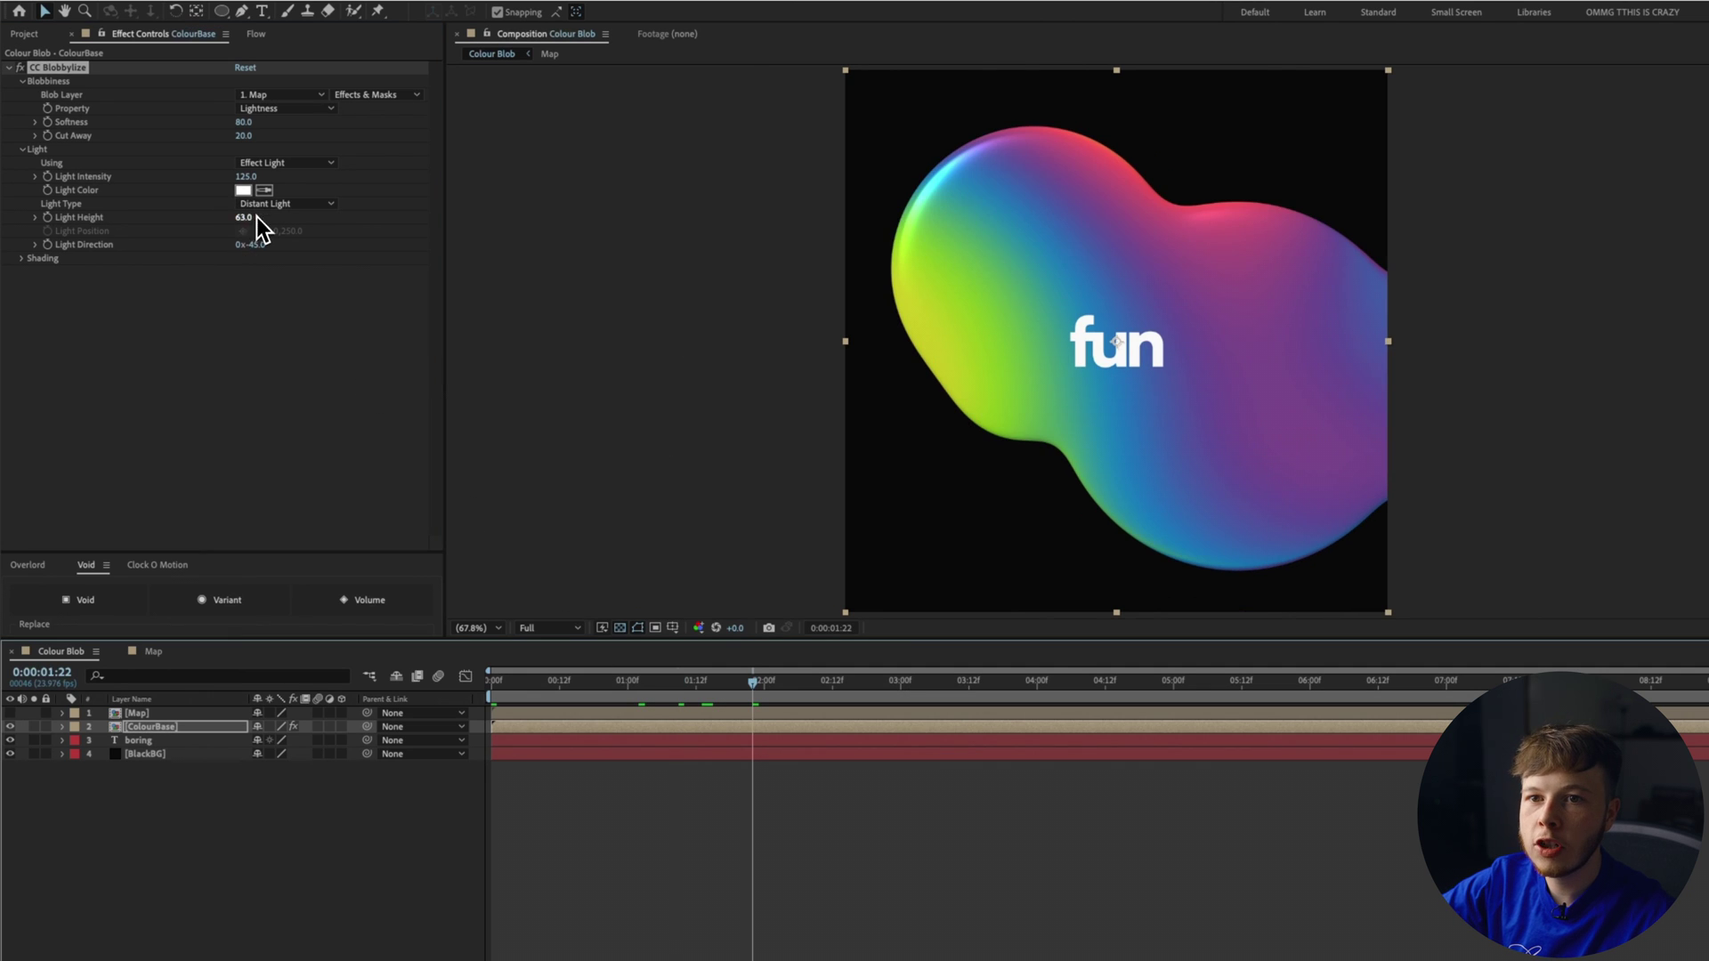
click(262, 265)
drag(201, 248, 194, 295)
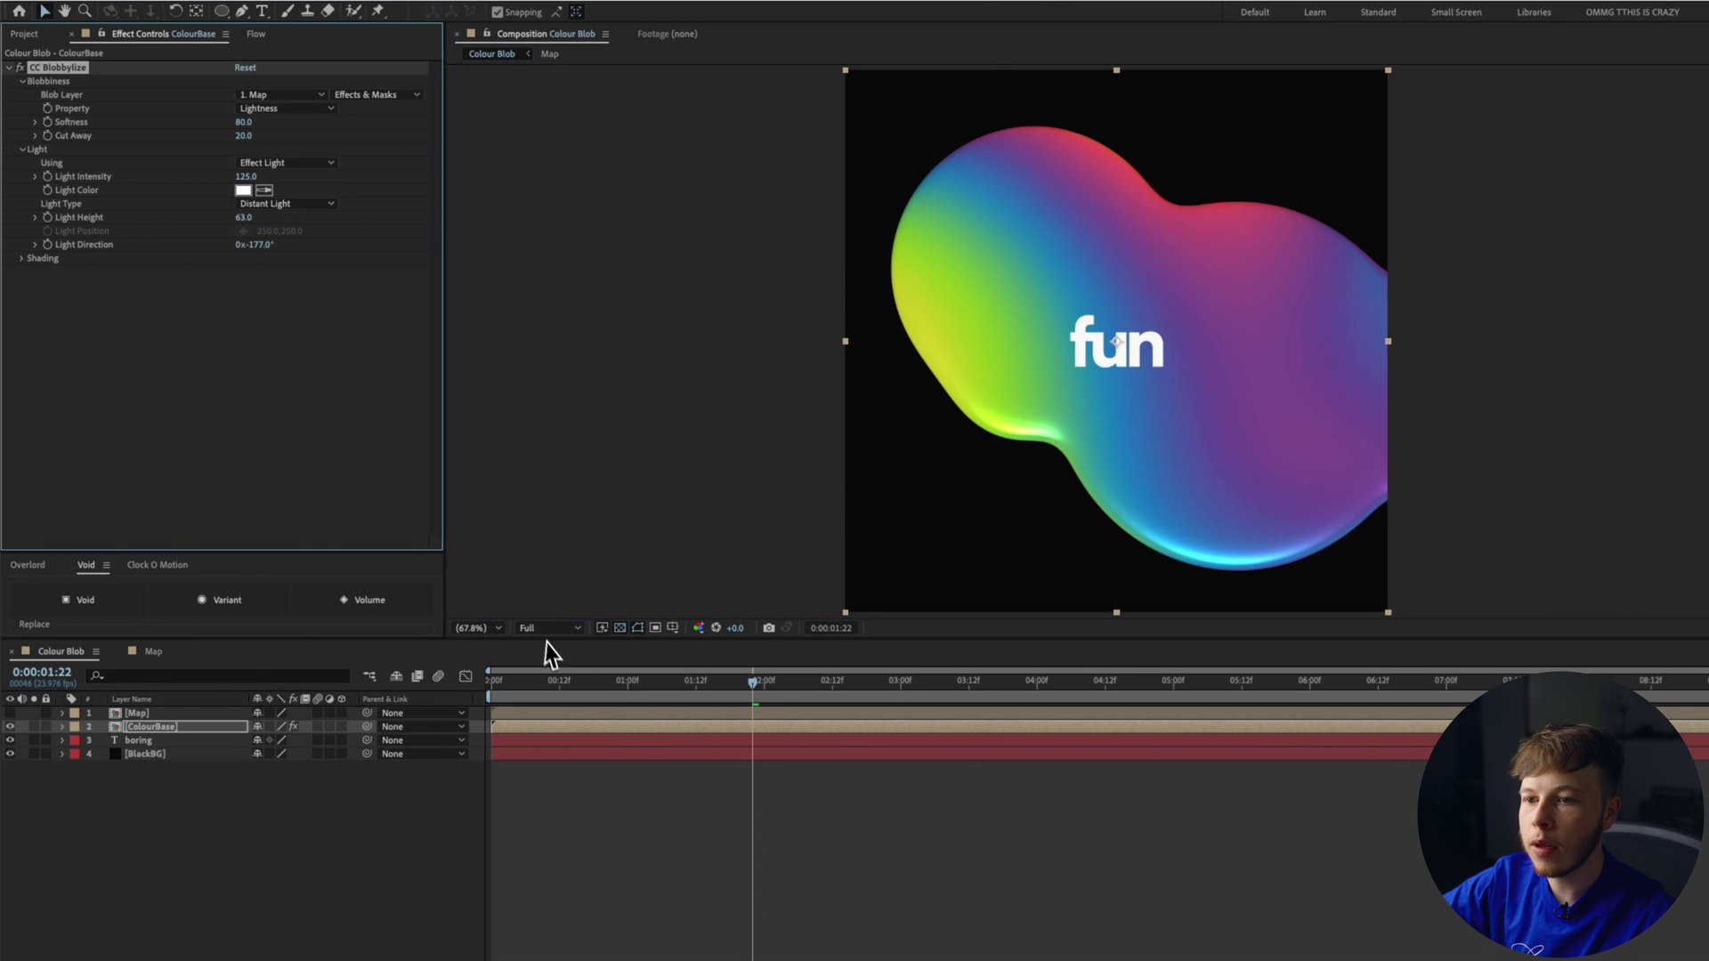
Step: Keyframe Light Direction from -177° at the first frame to -55° at 0:00:02:18
click(545, 648)
key(Home)
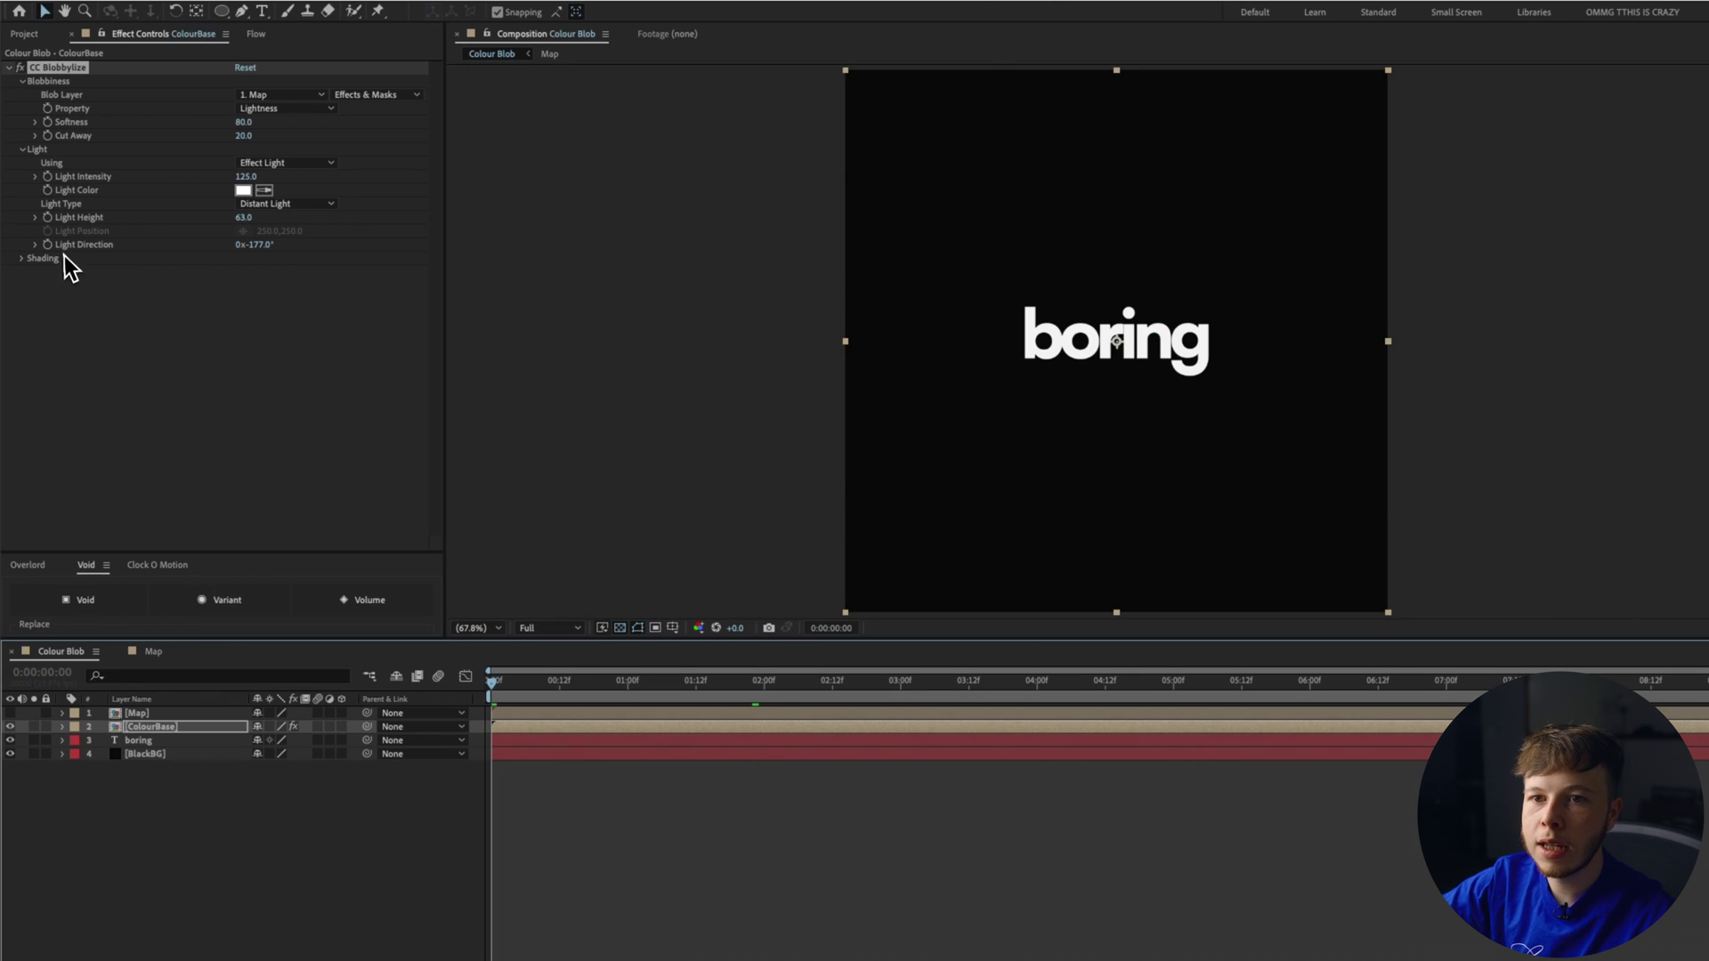
click(48, 244)
drag(533, 693, 866, 698)
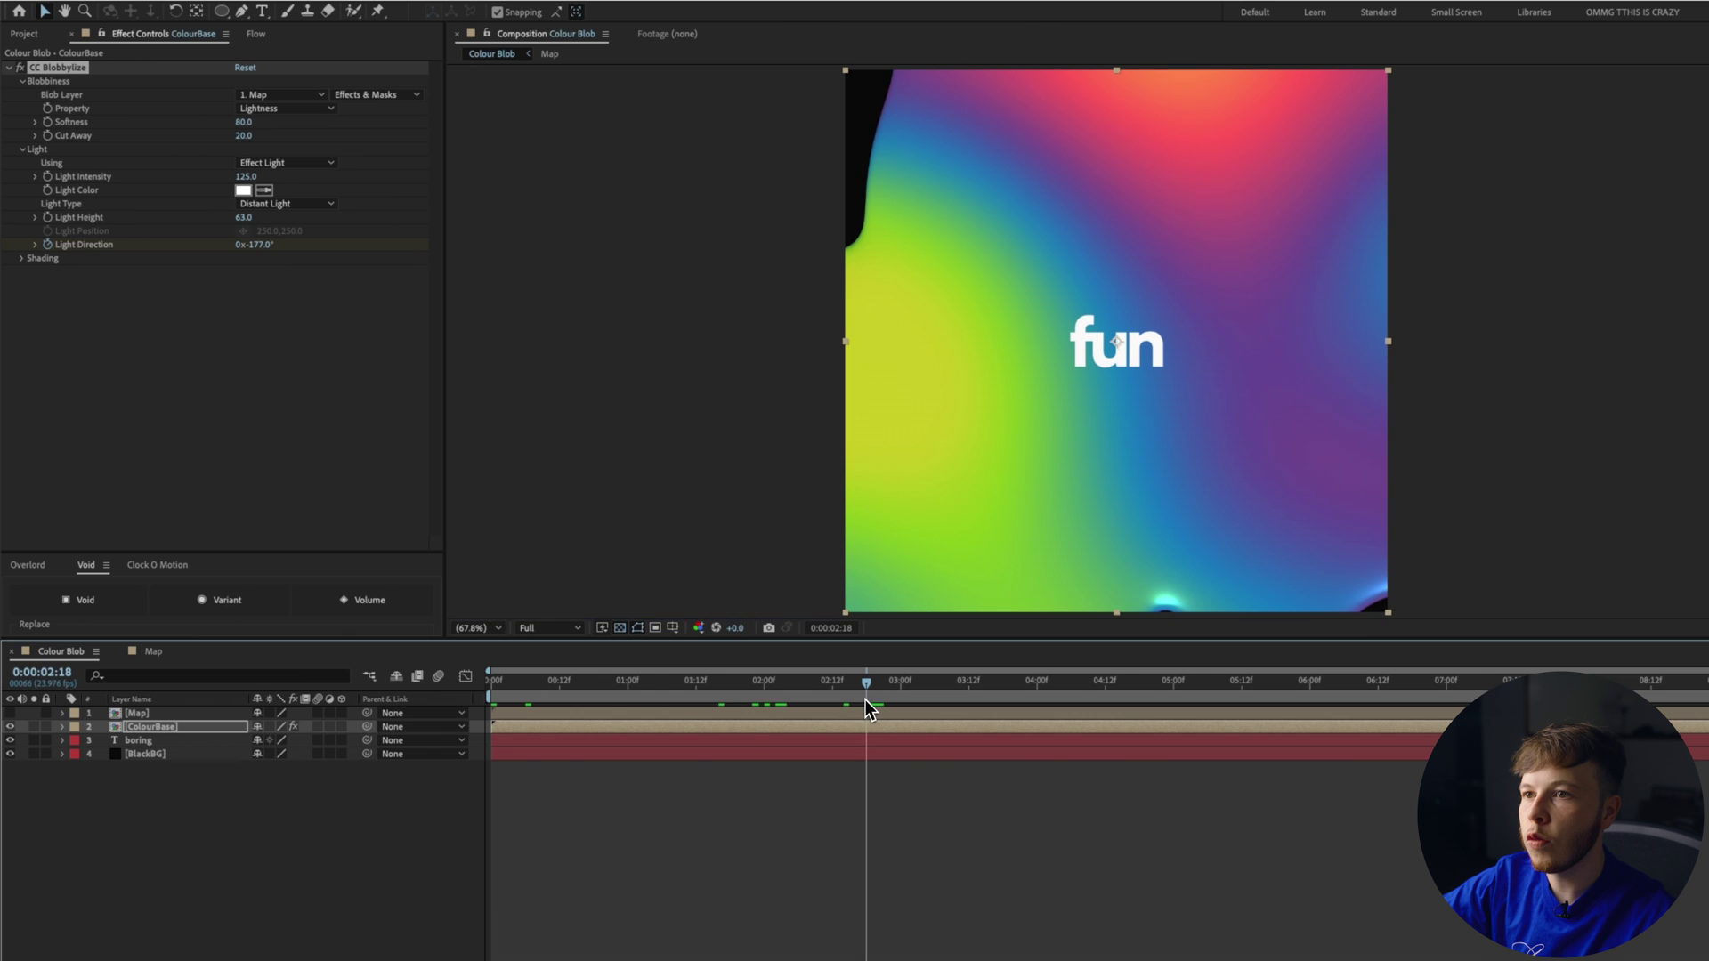
drag(255, 244, 369, 250)
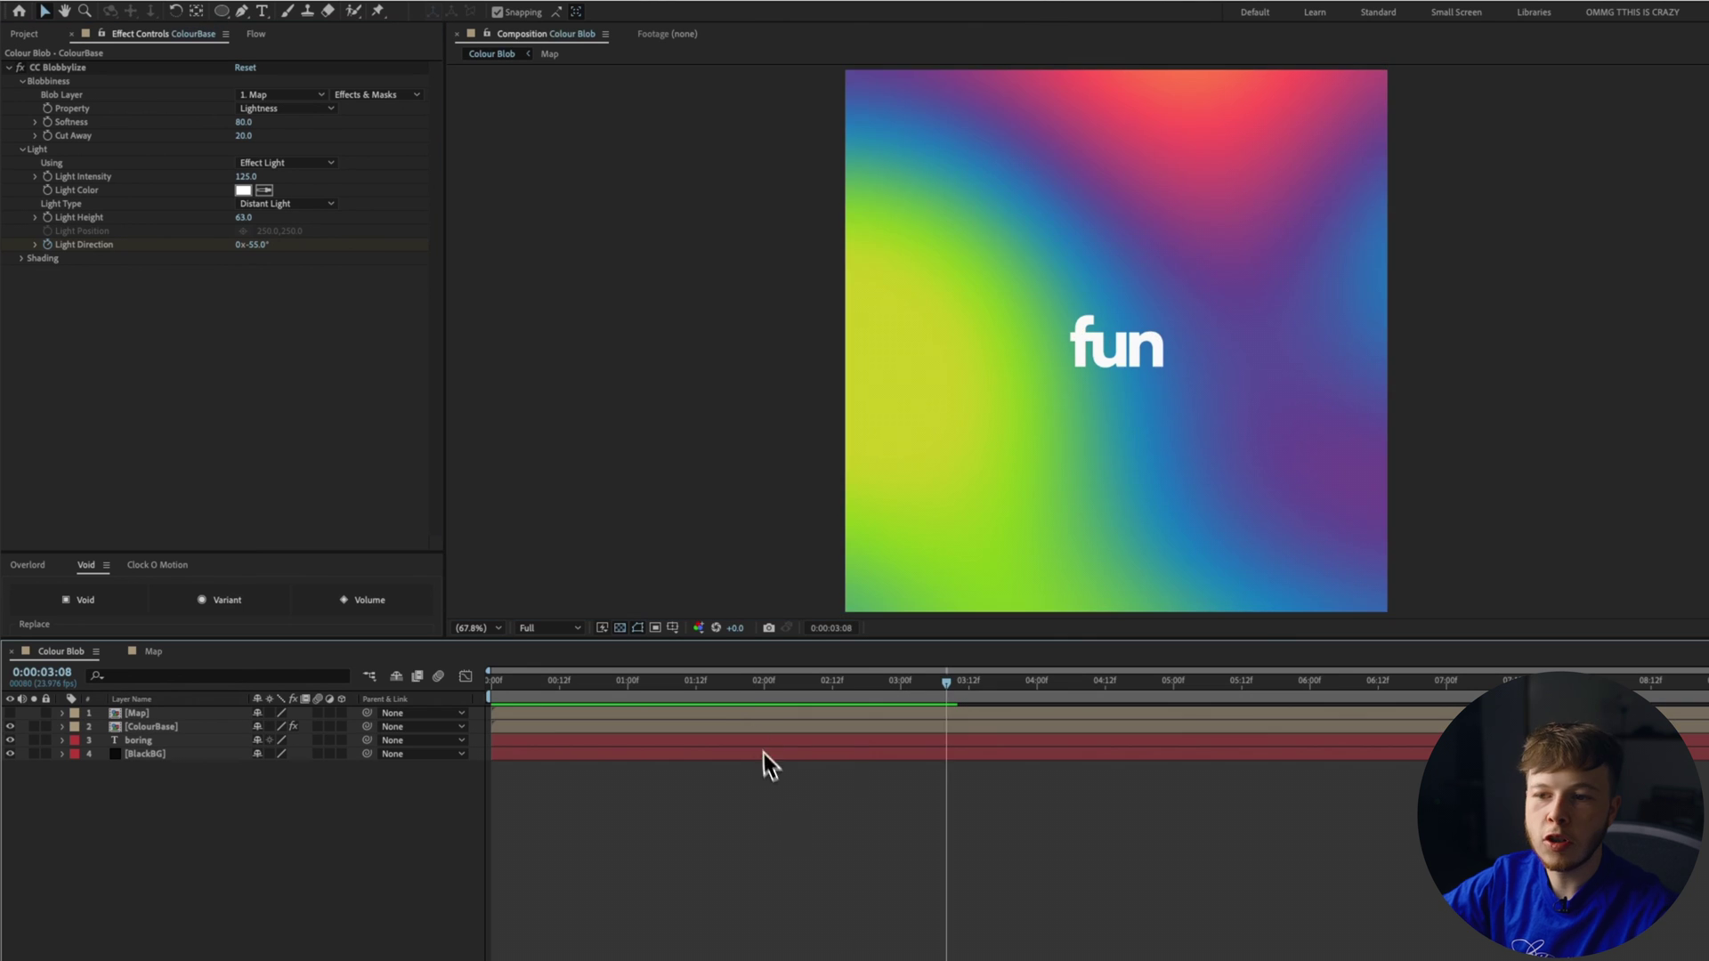
Step: Preview the blob reveal with its moving light from the first frame
drag(627, 685, 484, 684)
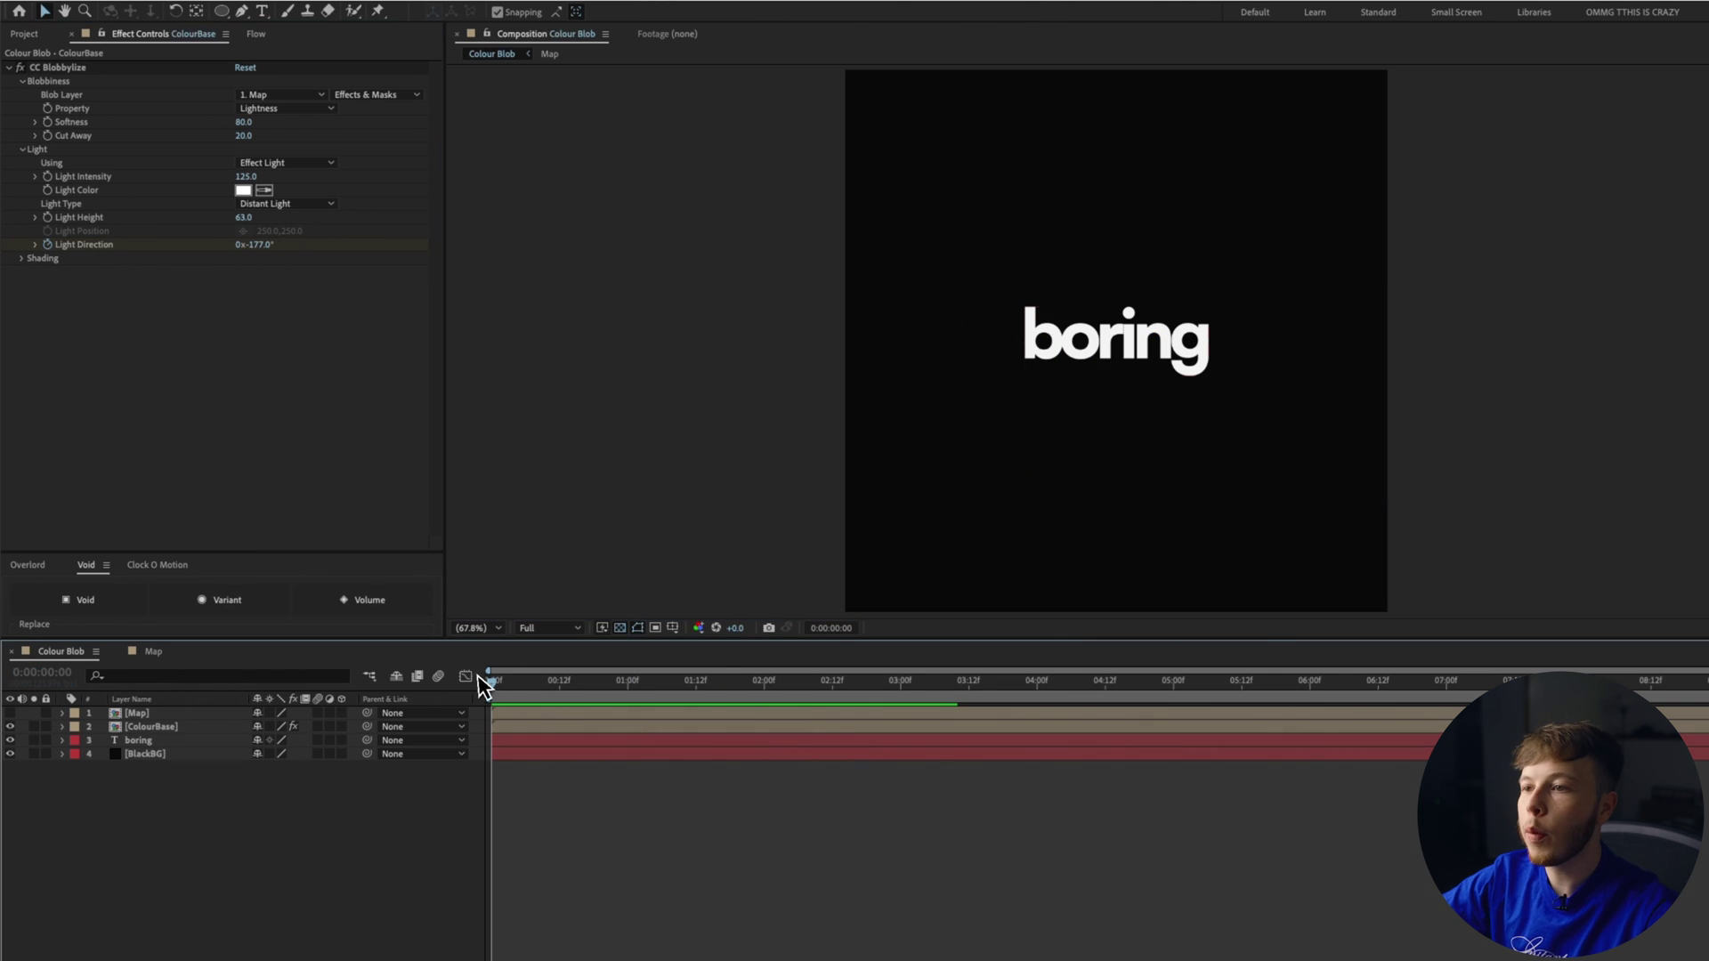
key(space)
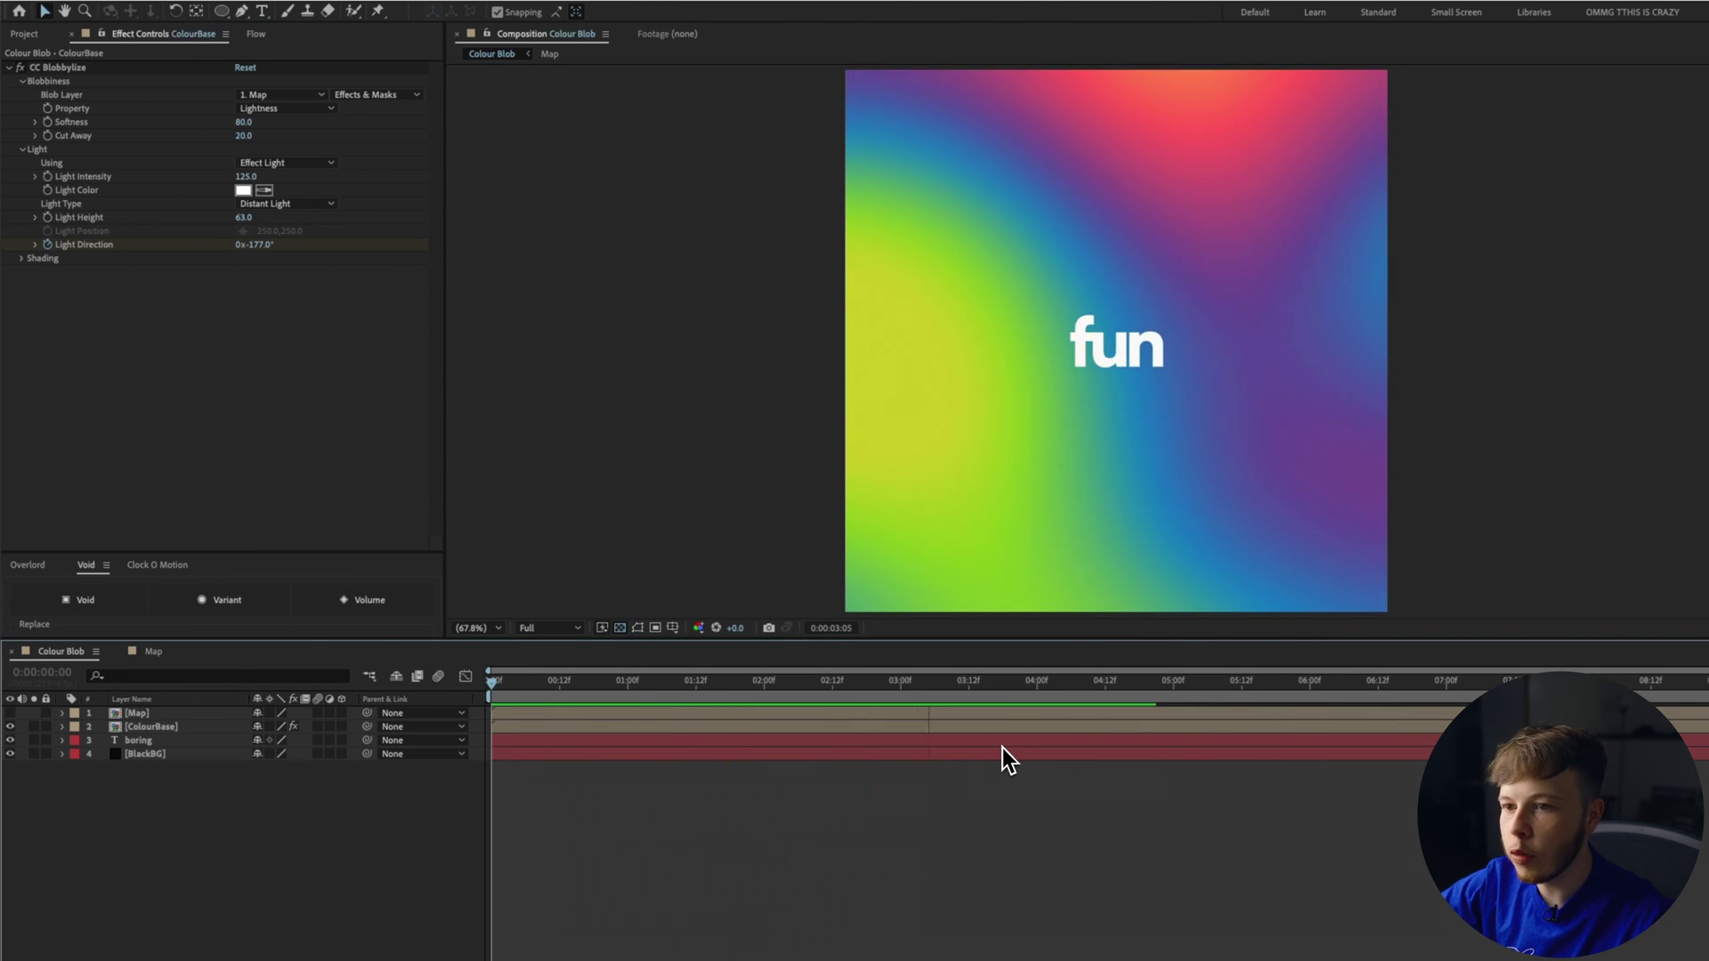
key(space)
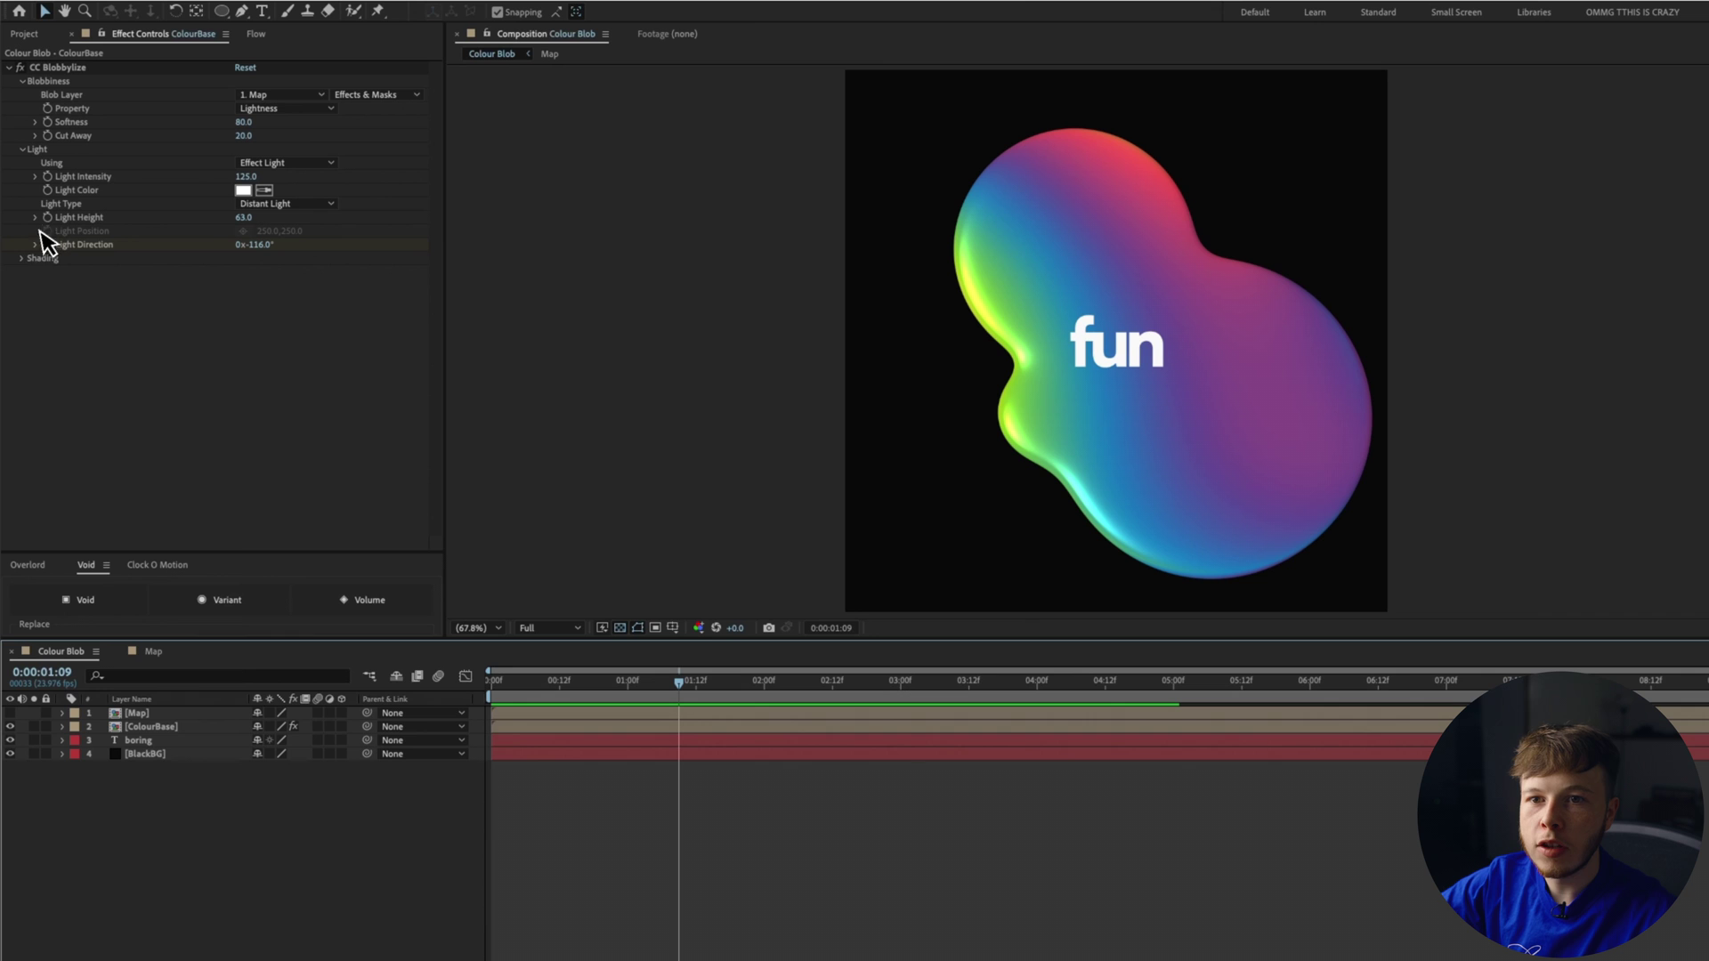
Step: In the blob's CC Blobbylize shading settings, set Roughness to 0.038 and Ambient to 80
click(21, 259)
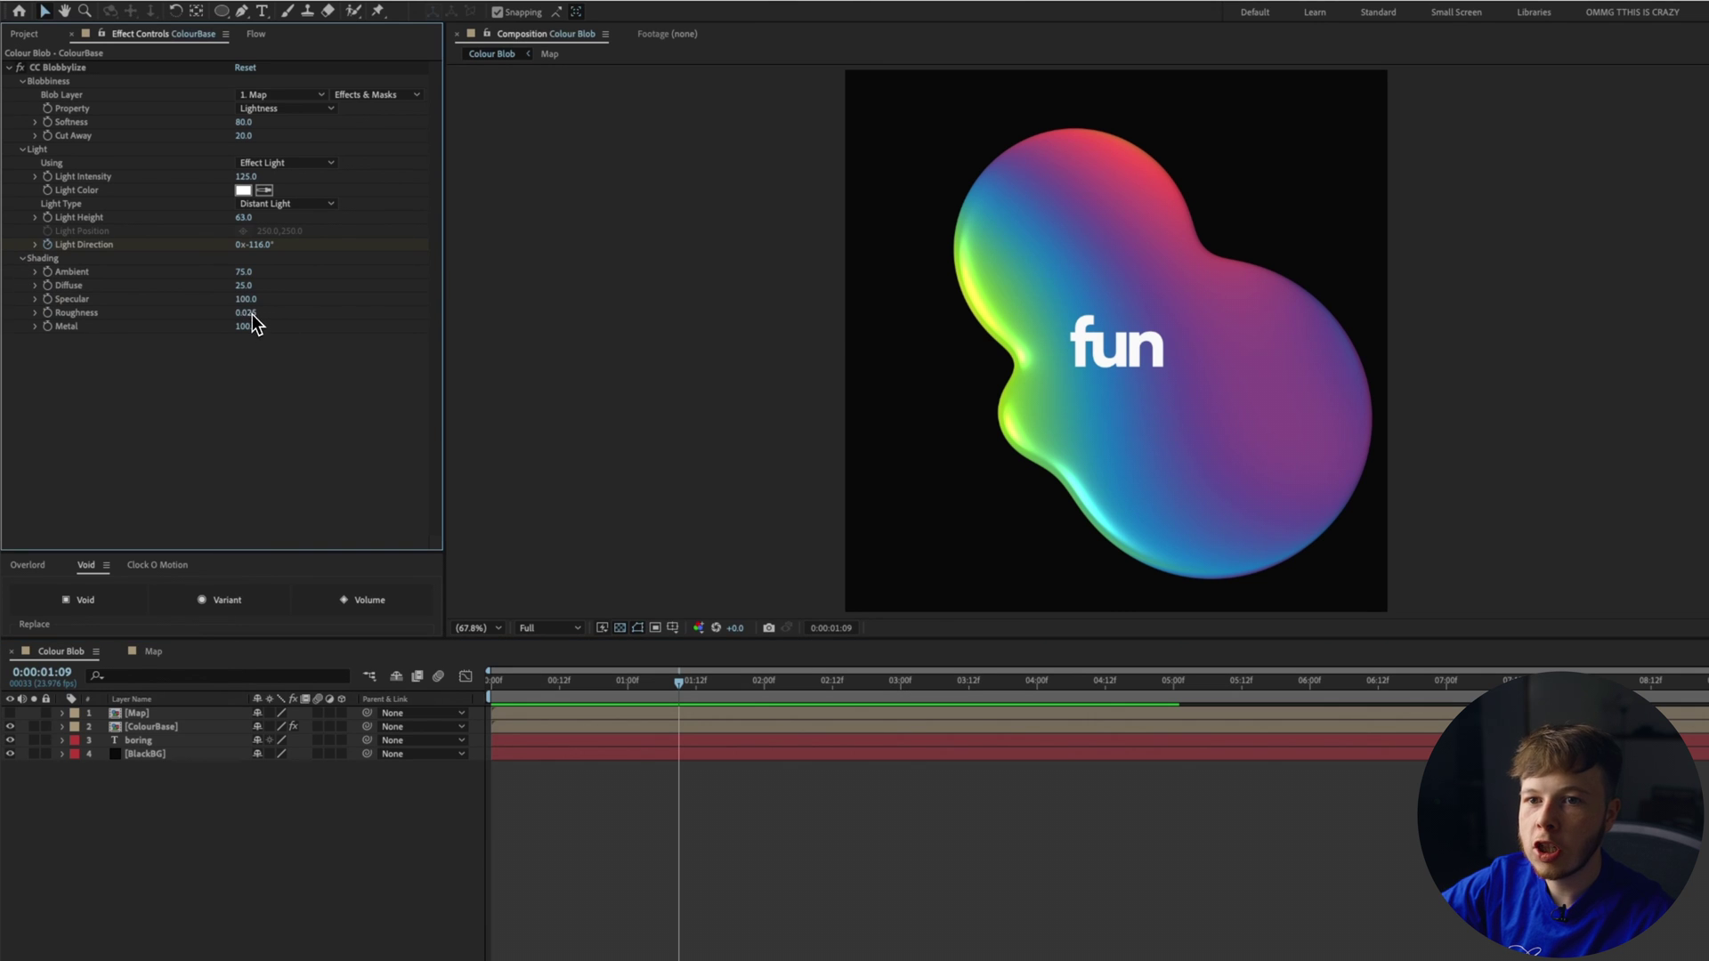
mouse_move(252, 314)
mouse_down()
mouse_move(312, 315)
mouse_move(260, 317)
mouse_up()
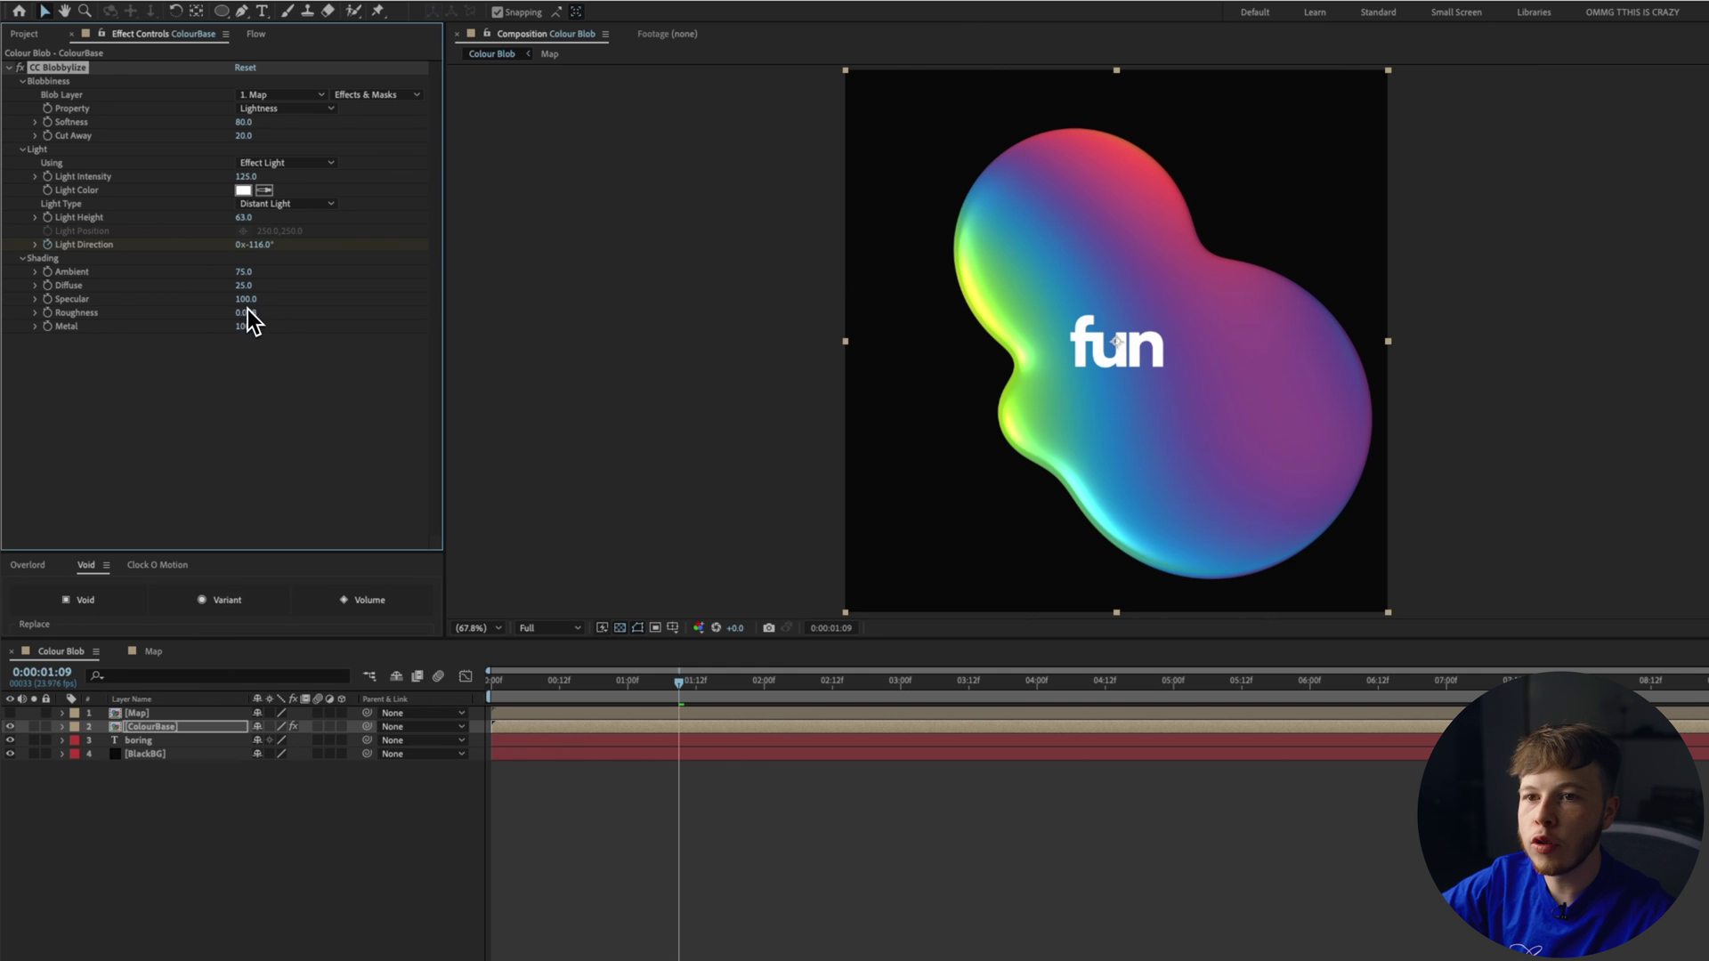
drag(236, 299, 434, 313)
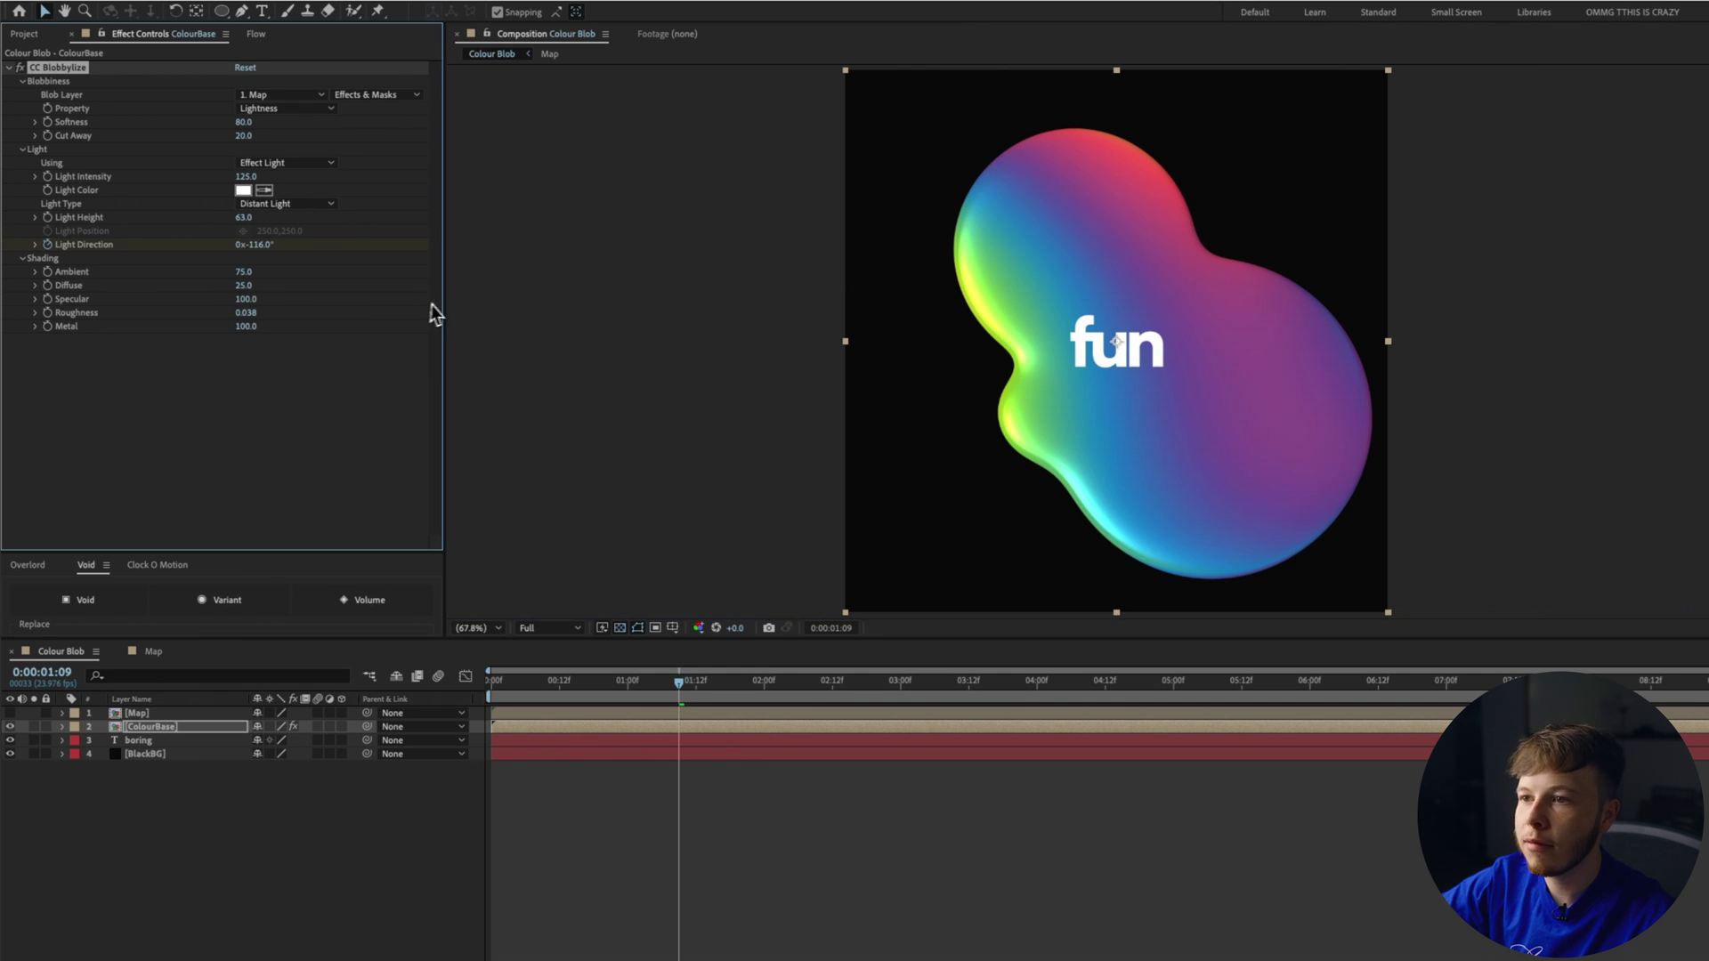
mouse_move(230, 290)
mouse_down()
mouse_move(275, 288)
mouse_move(253, 290)
mouse_up()
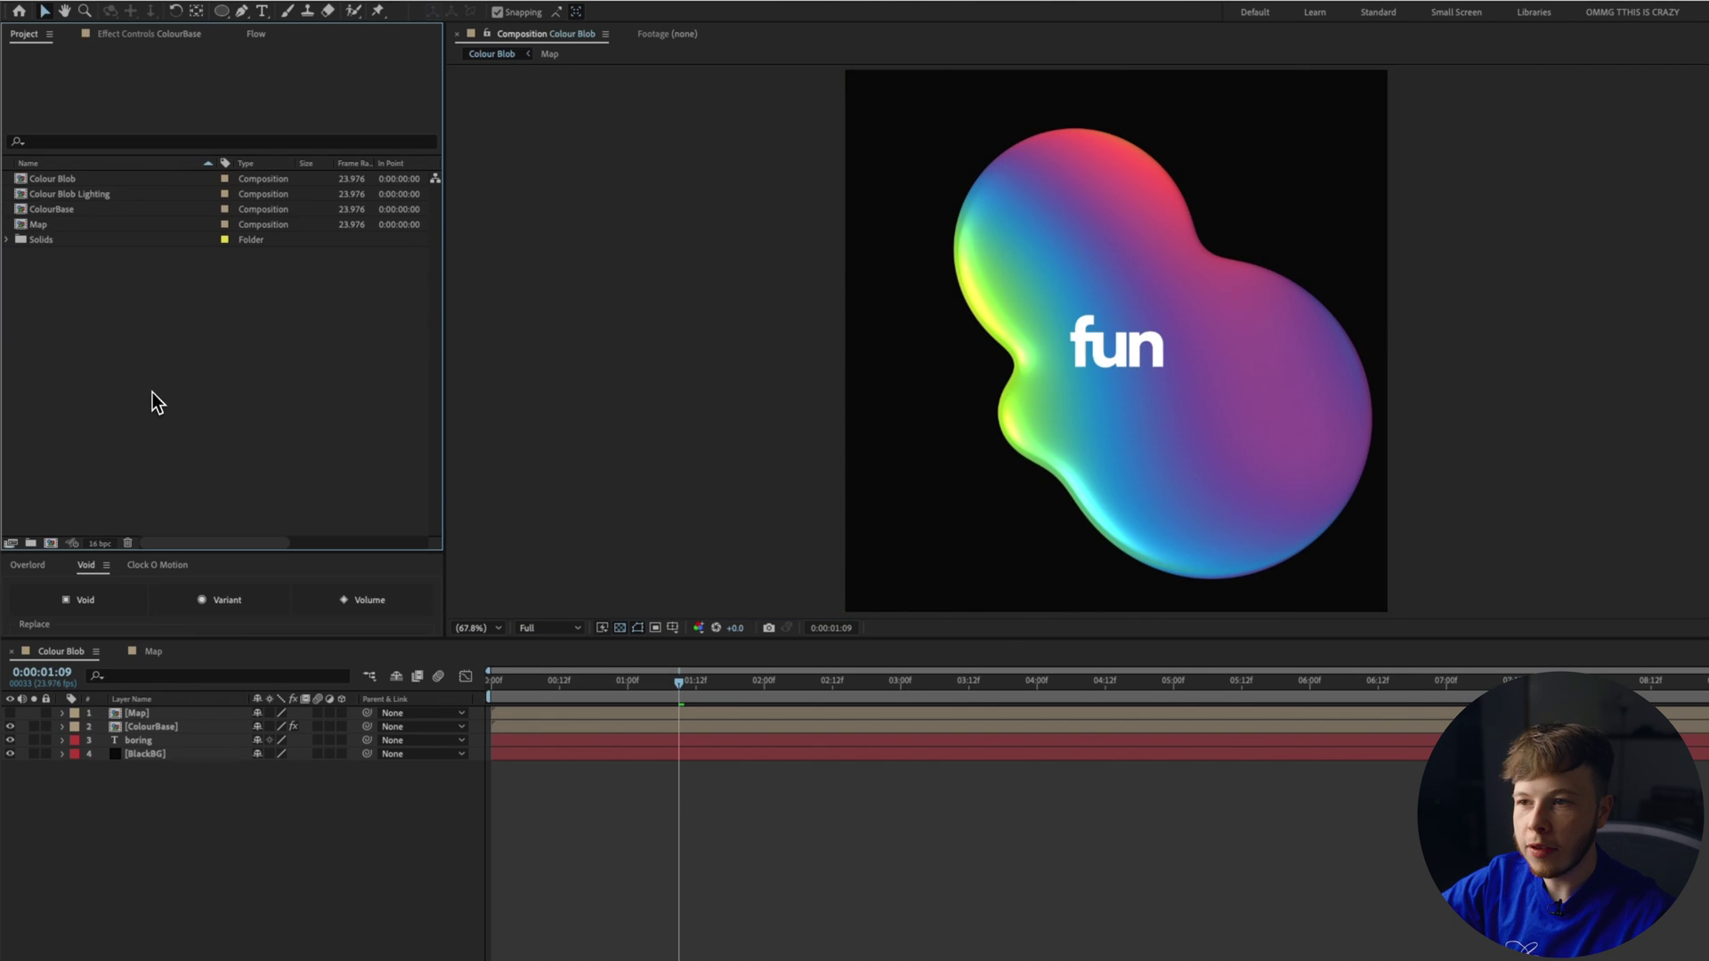
Step: Add the Colour Blob Lighting composition as a layer between Map and ColourBase in the Colour Blob composition
mouse_move(662, 684)
mouse_down()
mouse_move(527, 682)
mouse_move(696, 687)
mouse_up()
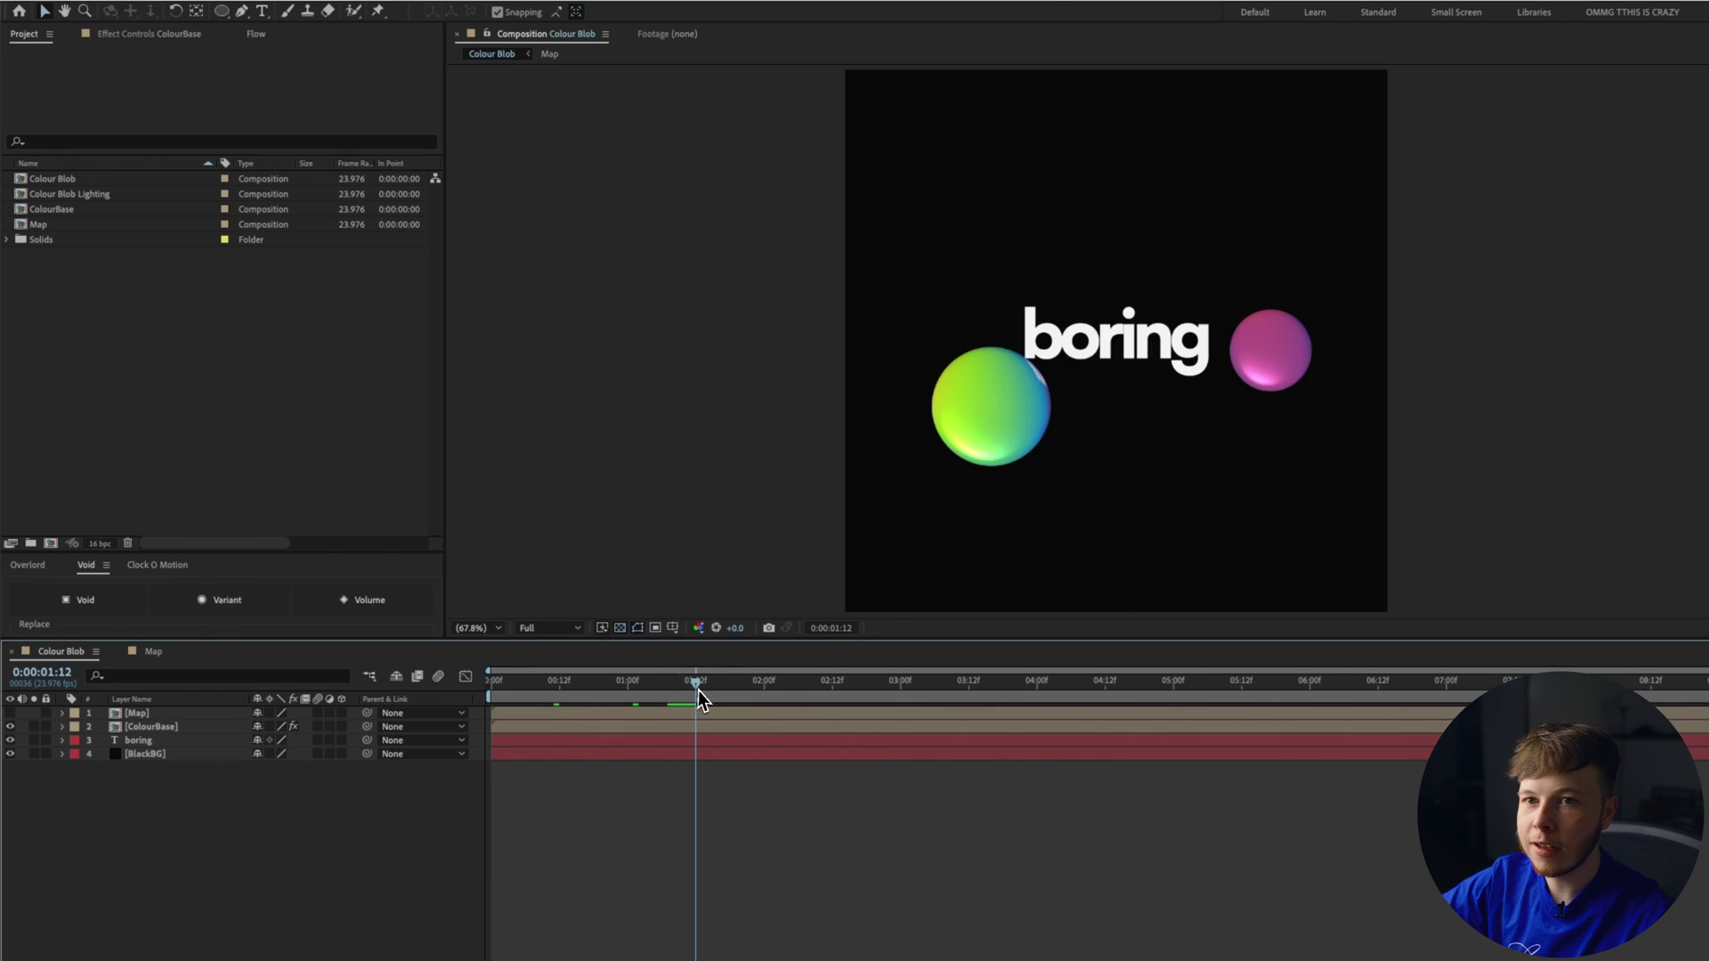
double_click(98, 194)
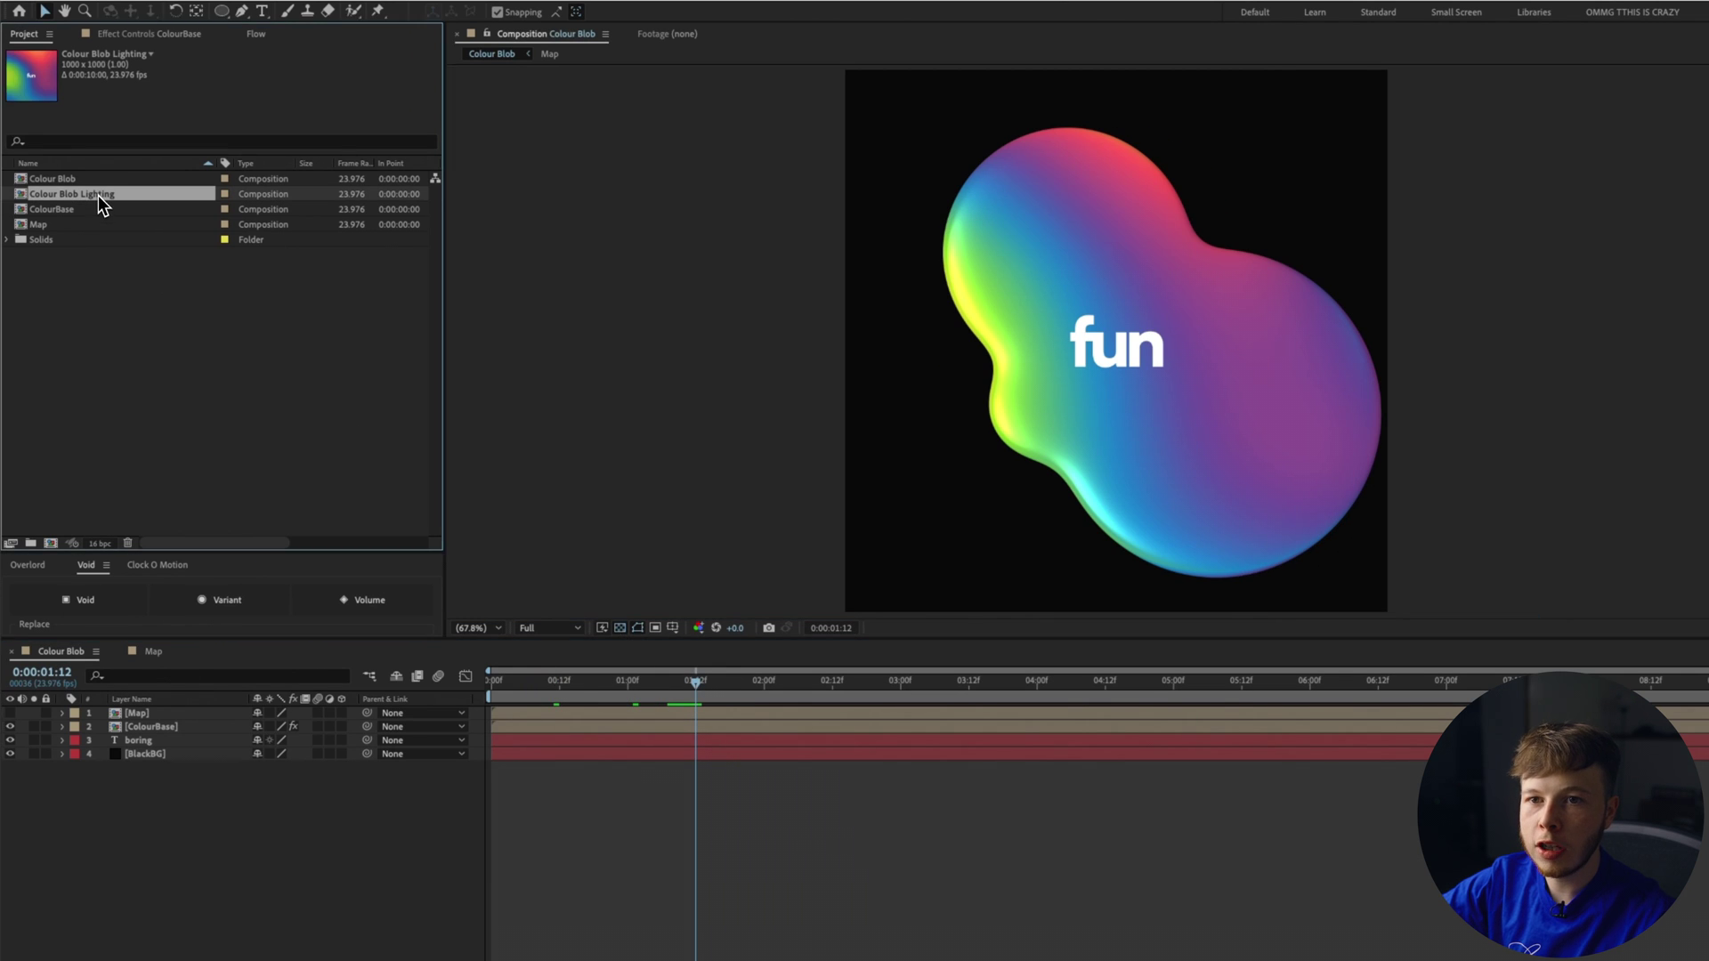
click(137, 712)
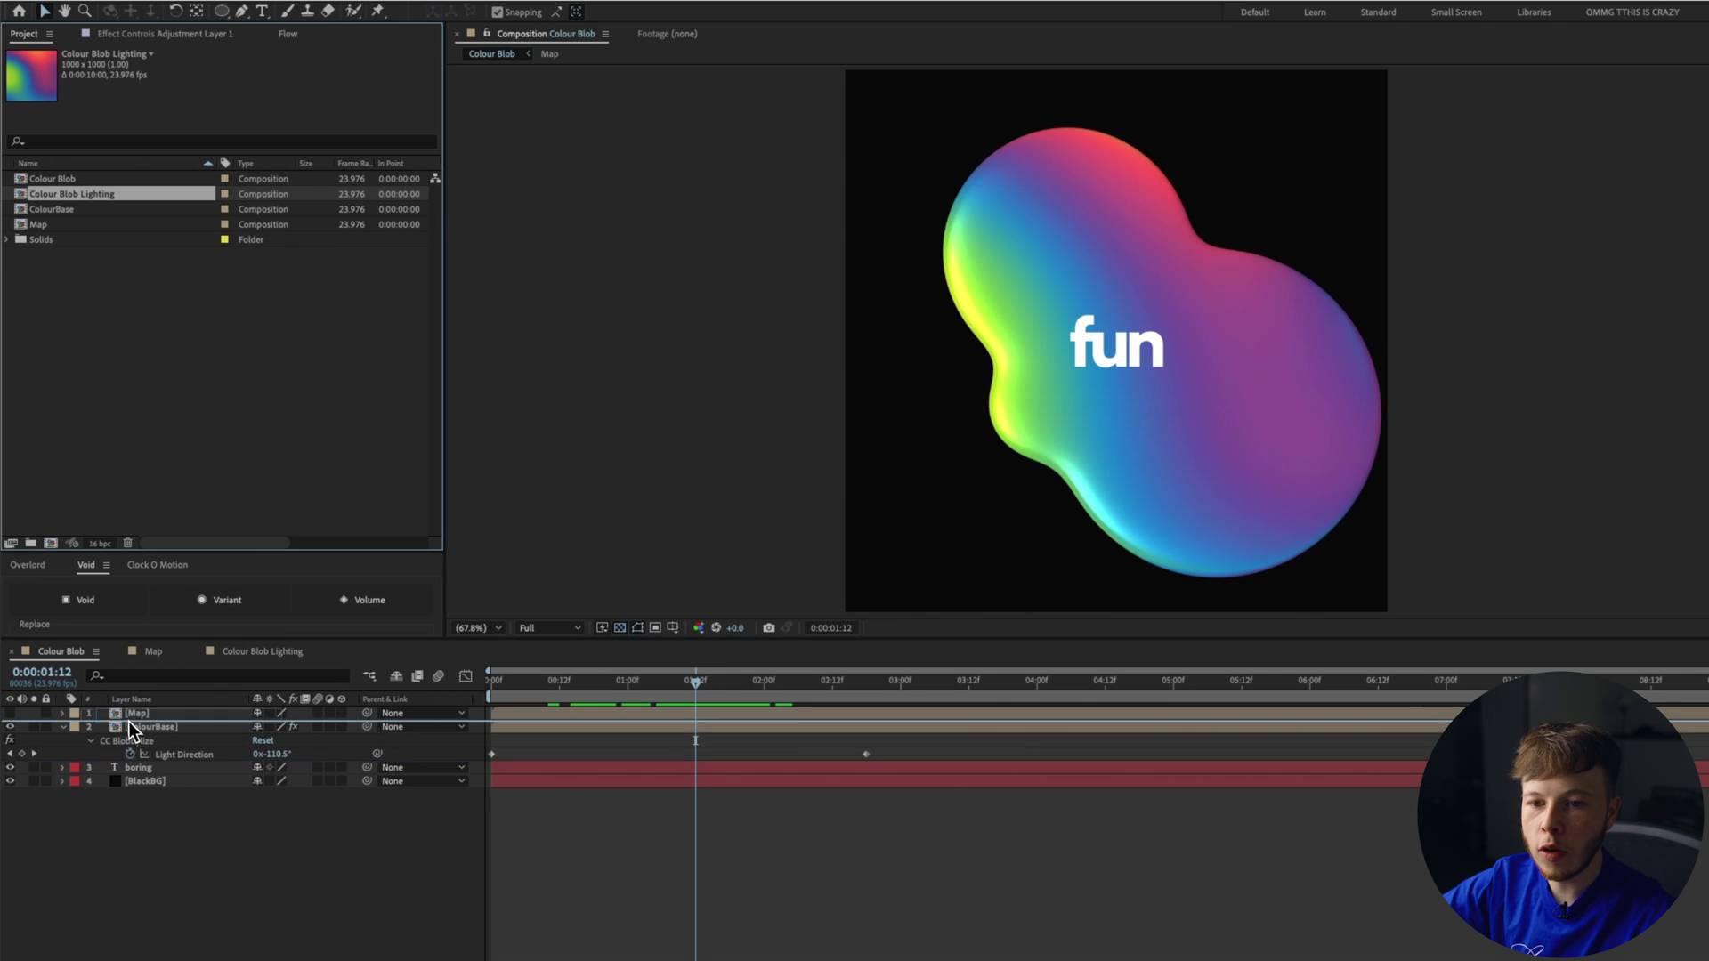
drag(128, 721, 127, 722)
Step: Copy the CC Blobbylize effect from ColourBase onto the Colour Blob Lighting layer at the first frame, and check it at 0:00:01:02
click(157, 740)
click(105, 37)
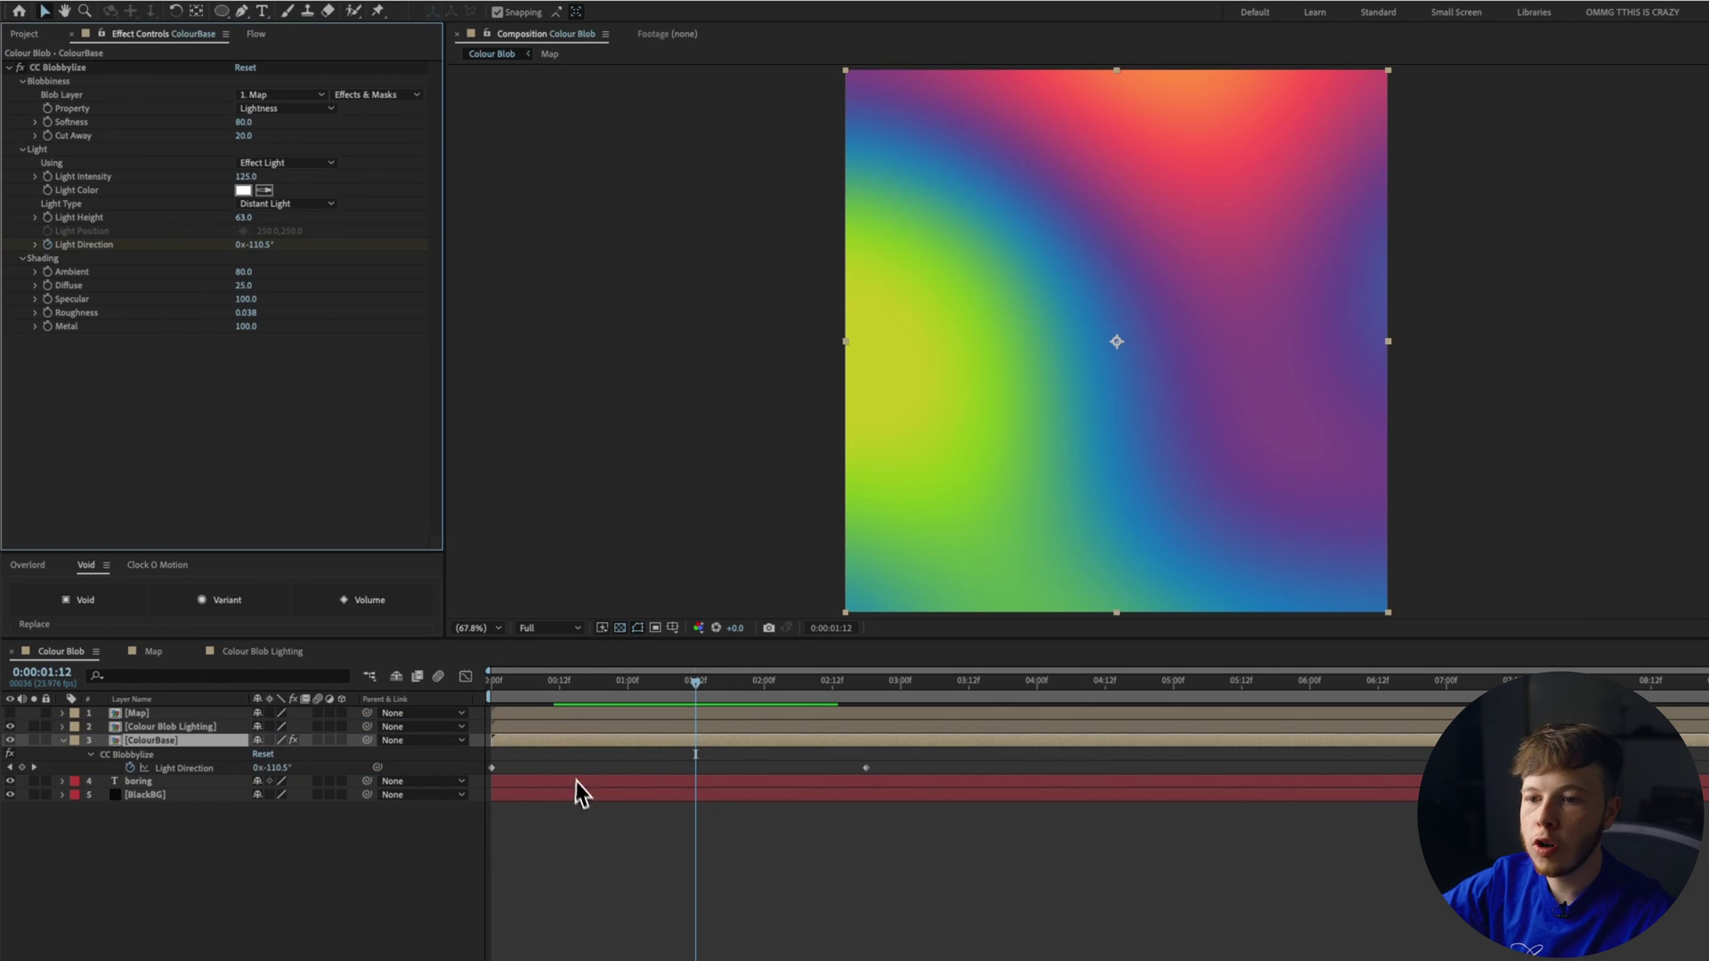
key(Home)
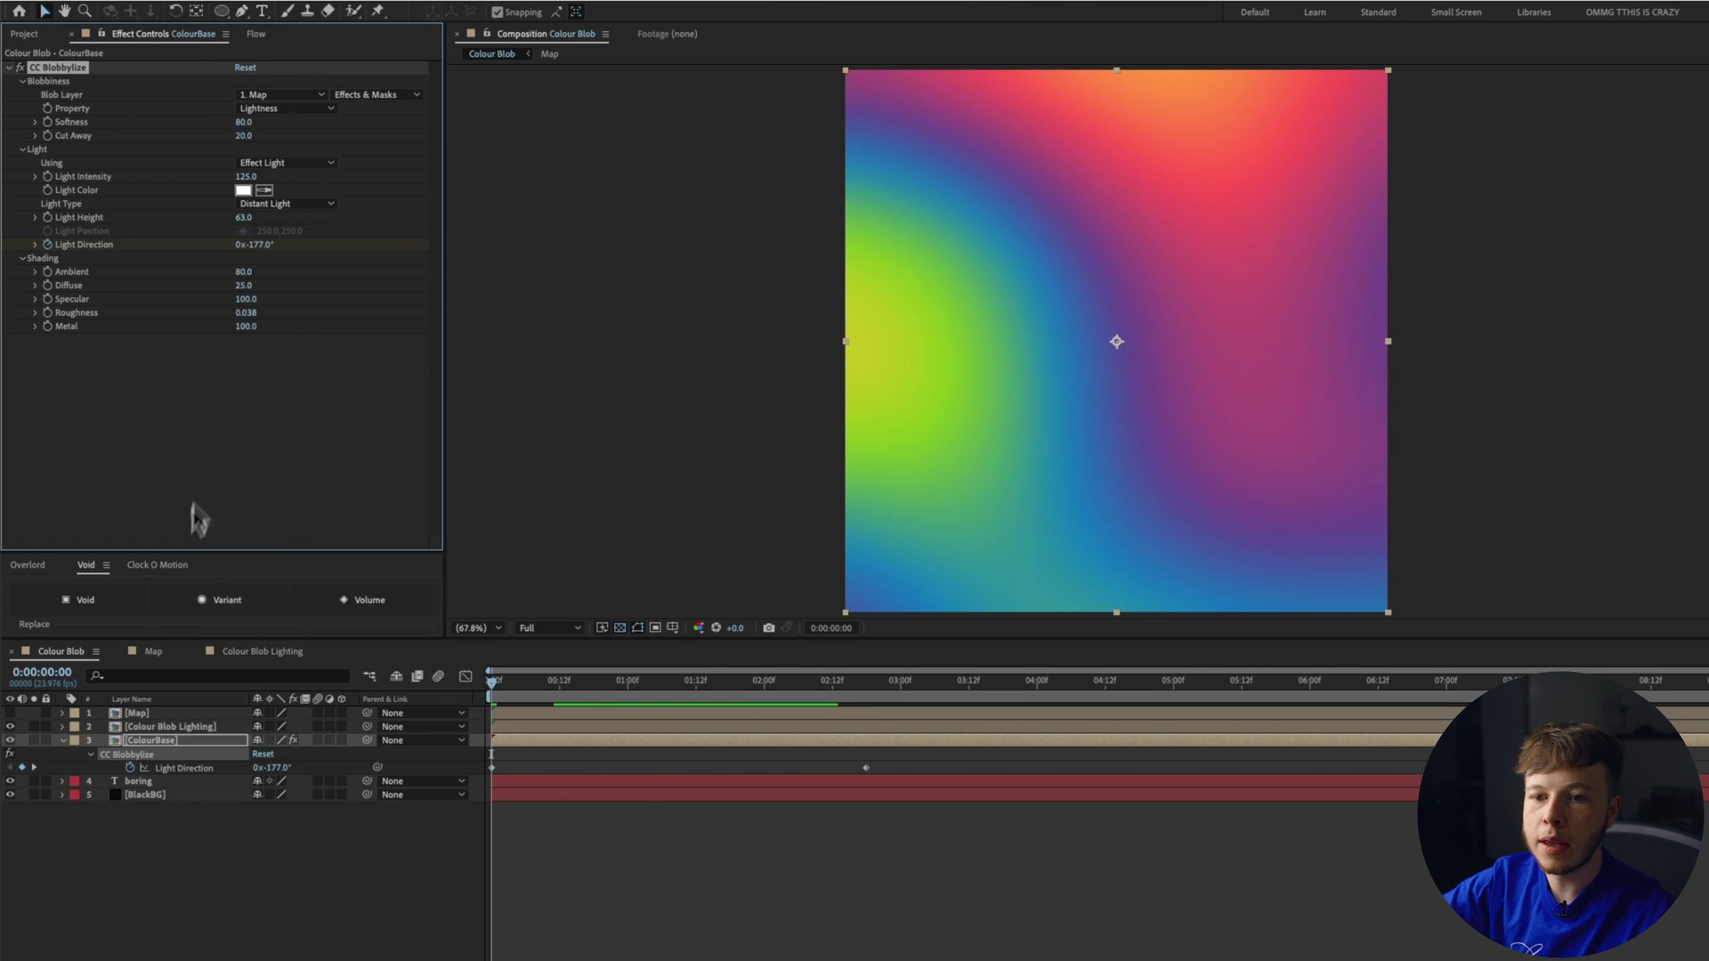
click(153, 727)
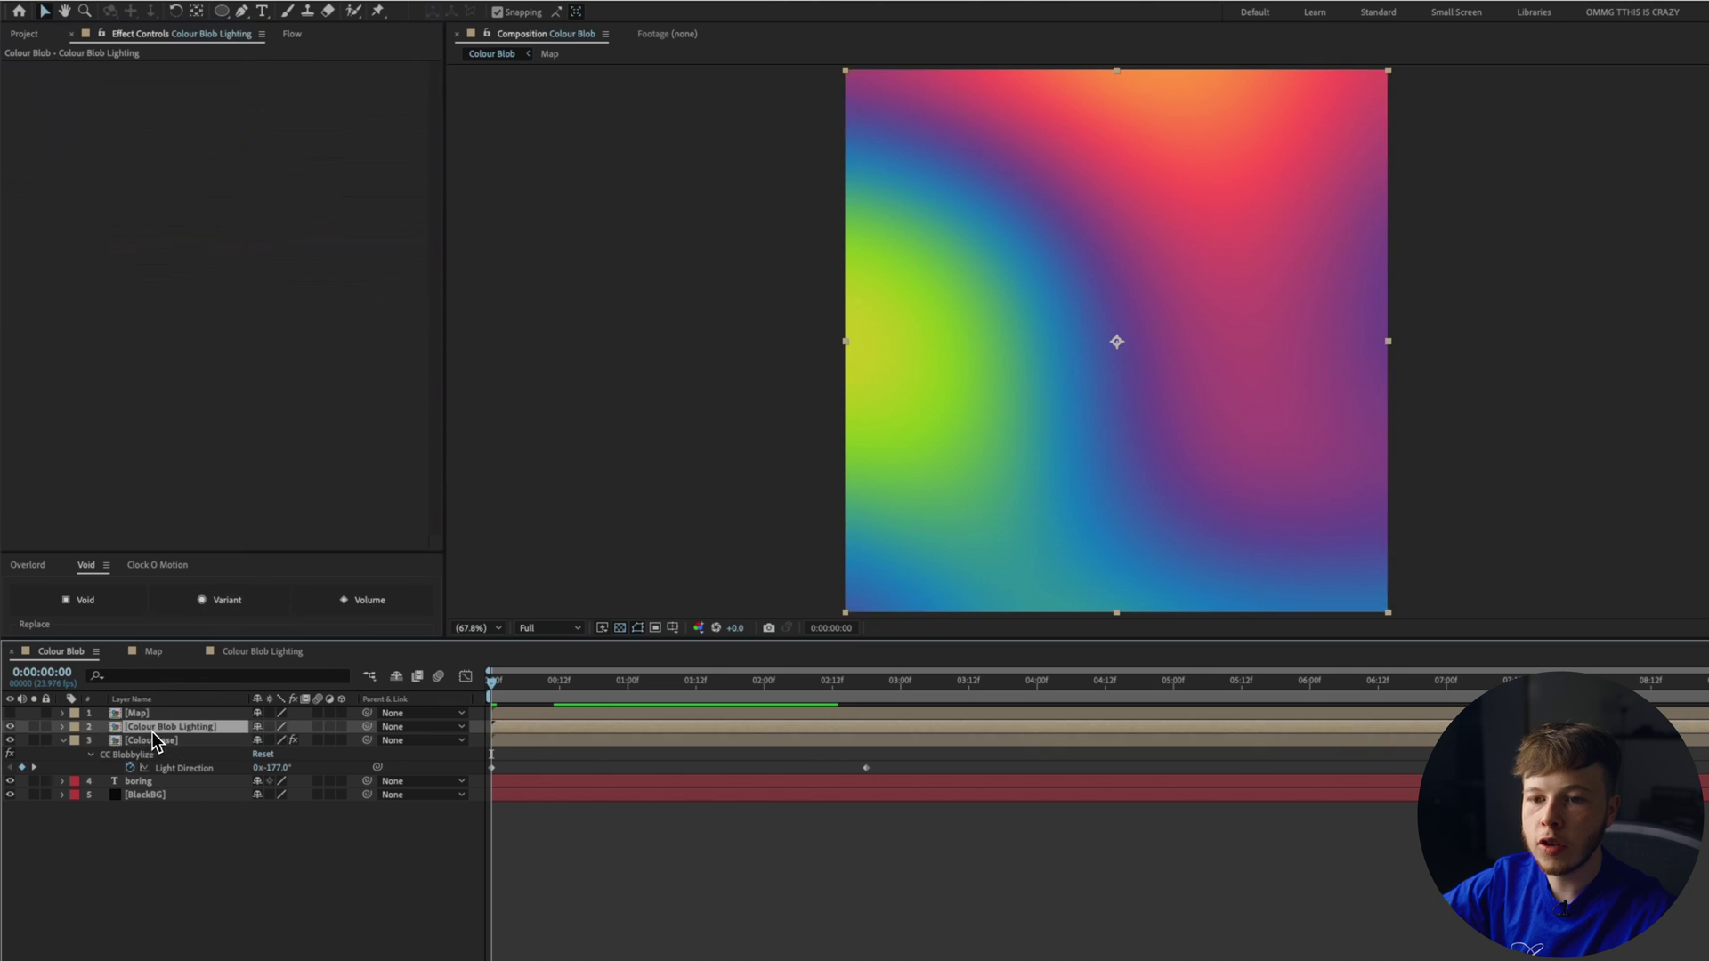
key(ctrl+v)
click(638, 687)
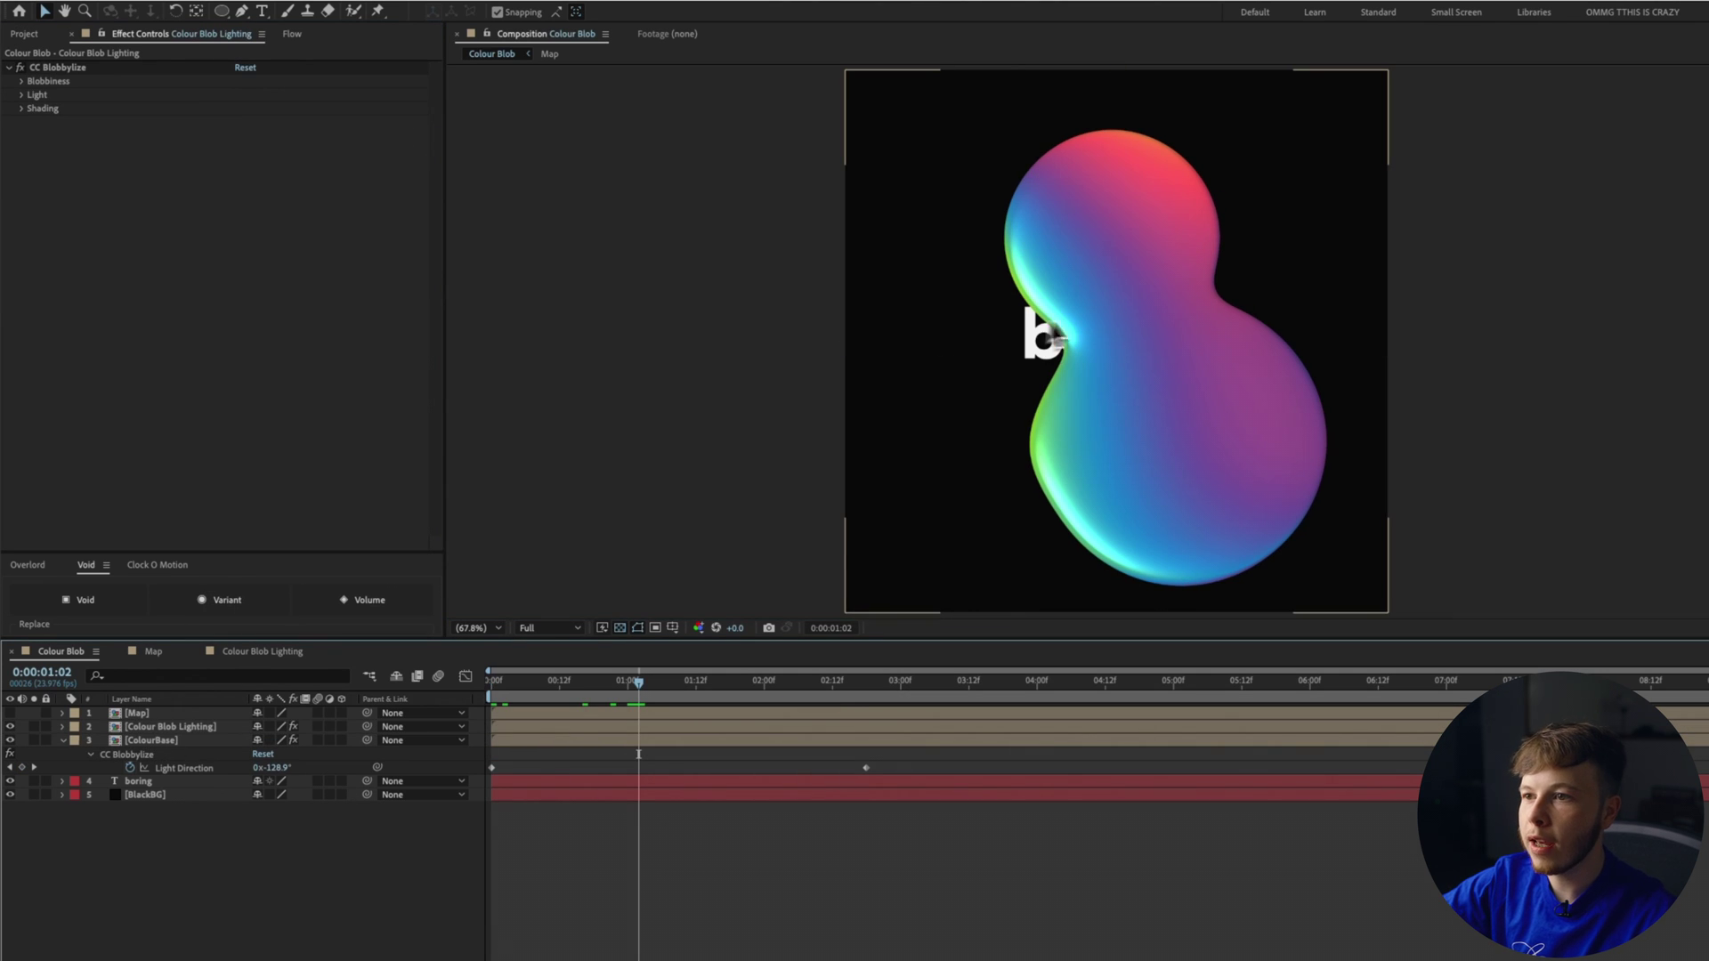
Step: Hide the ColourBase layer and desaturate Colour Blob Lighting with Hue/Saturation, setting Master Saturation to -100
click(10, 739)
click(10, 740)
click(169, 727)
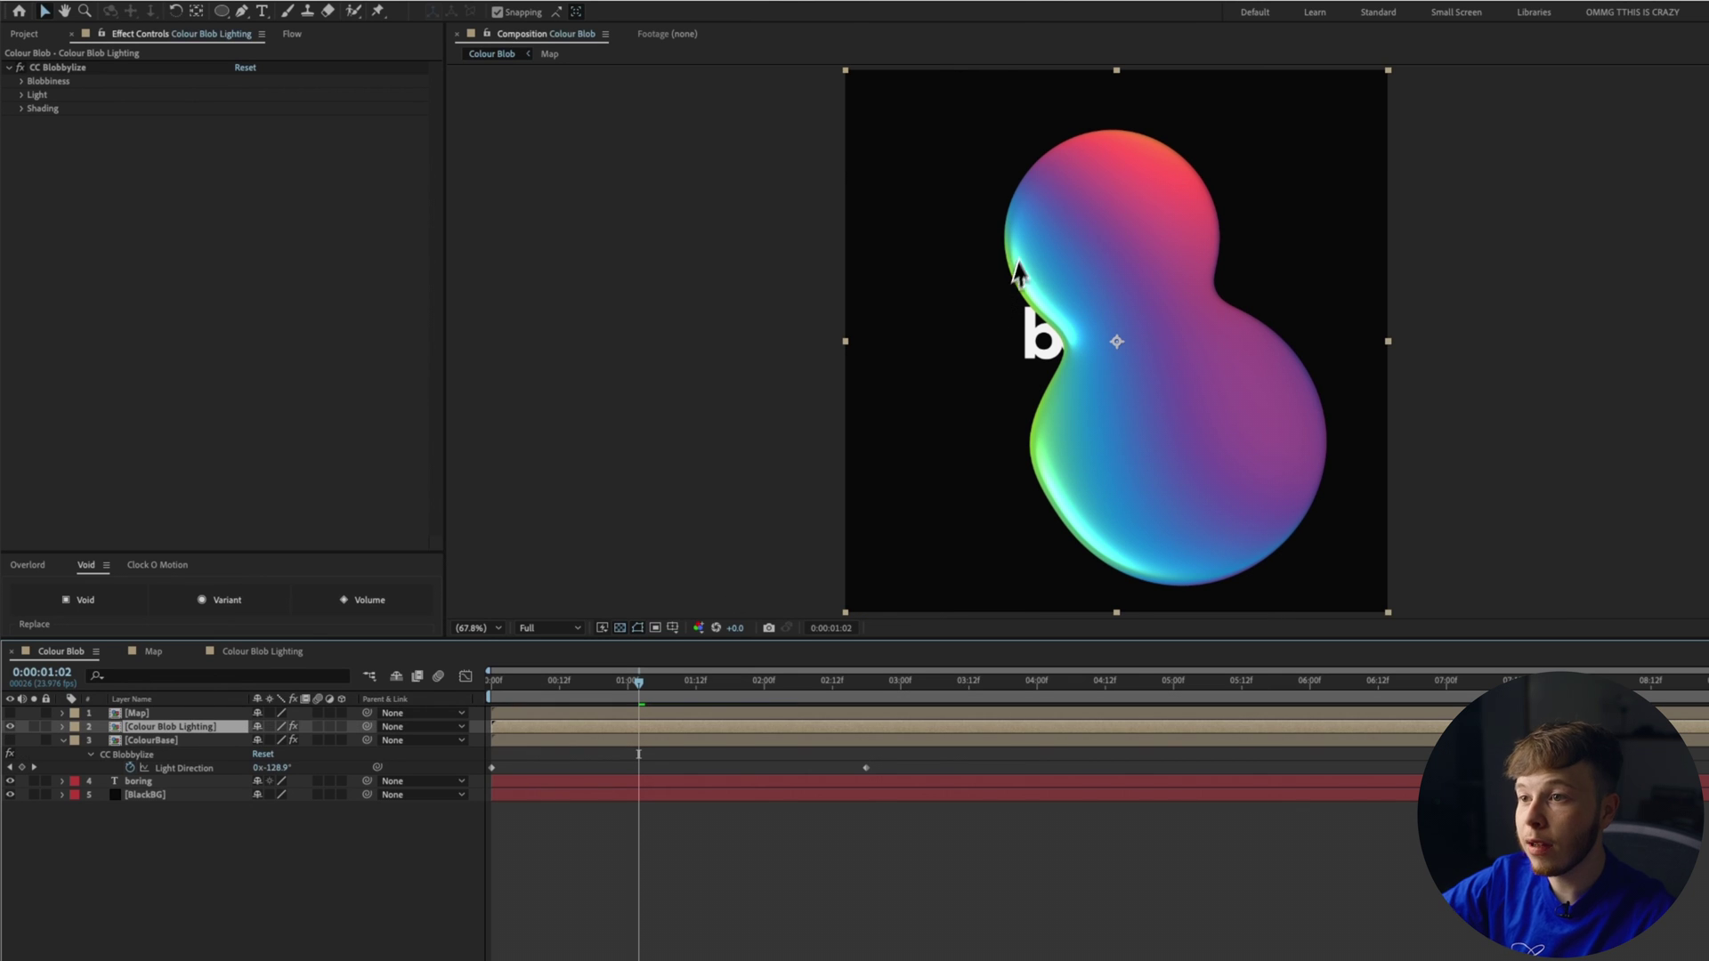
key(ctrl+space)
text(h)
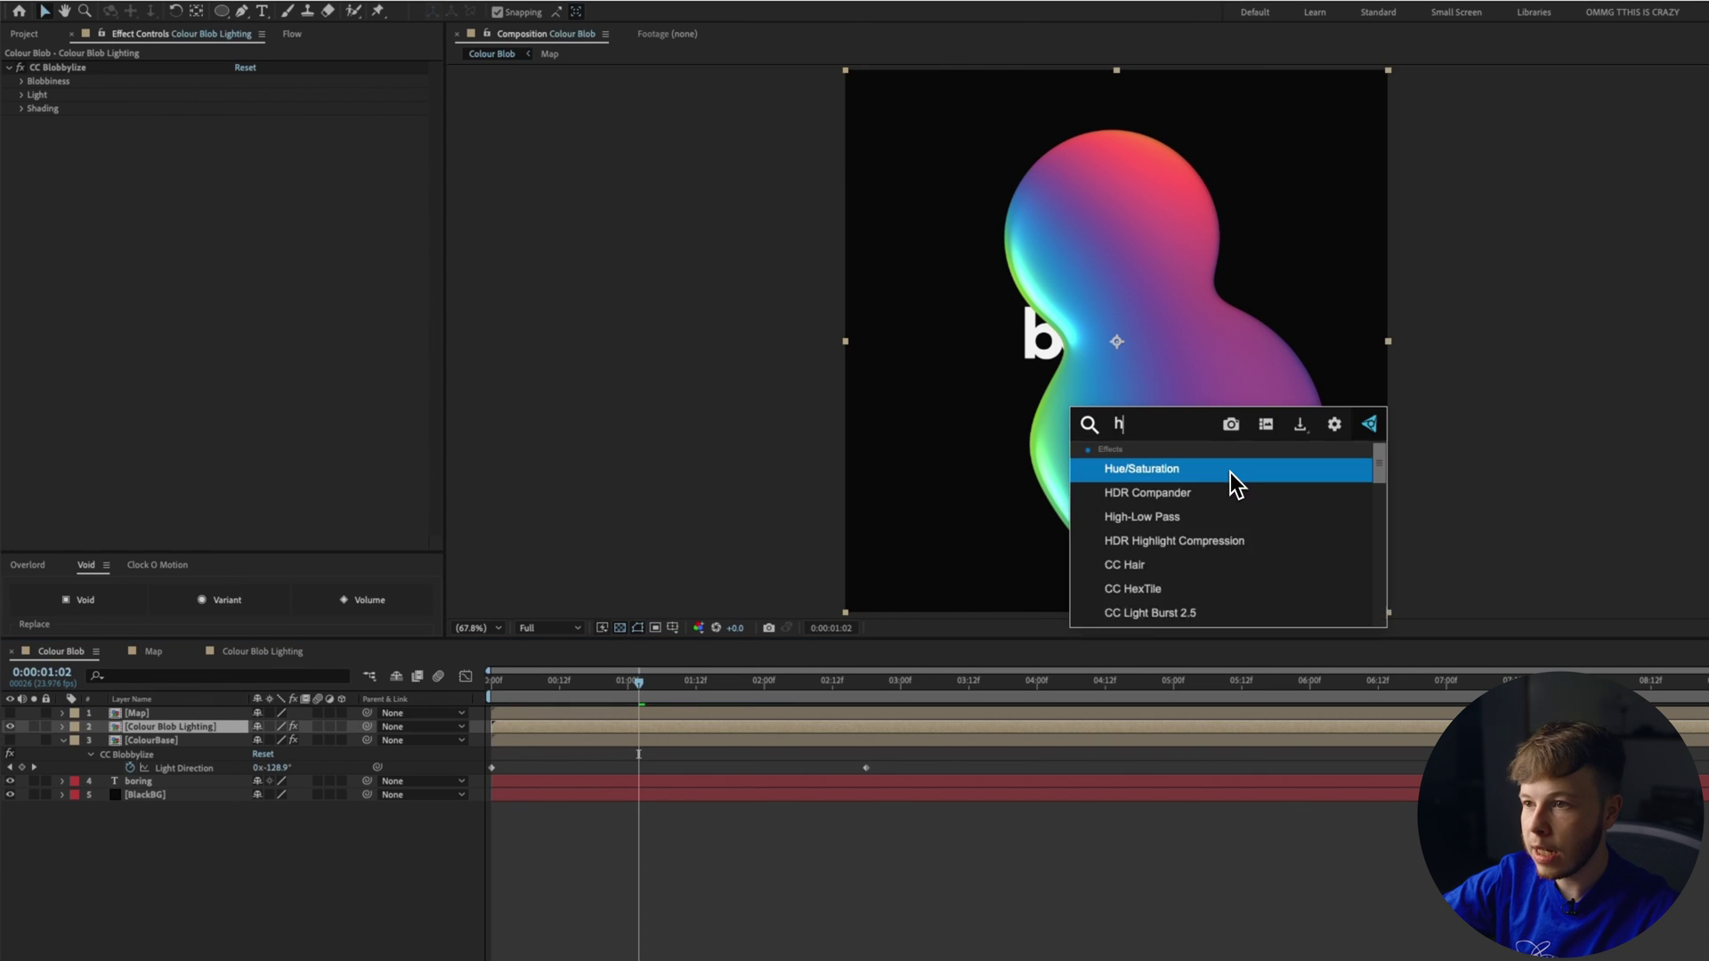
key(Return)
drag(228, 267, 68, 271)
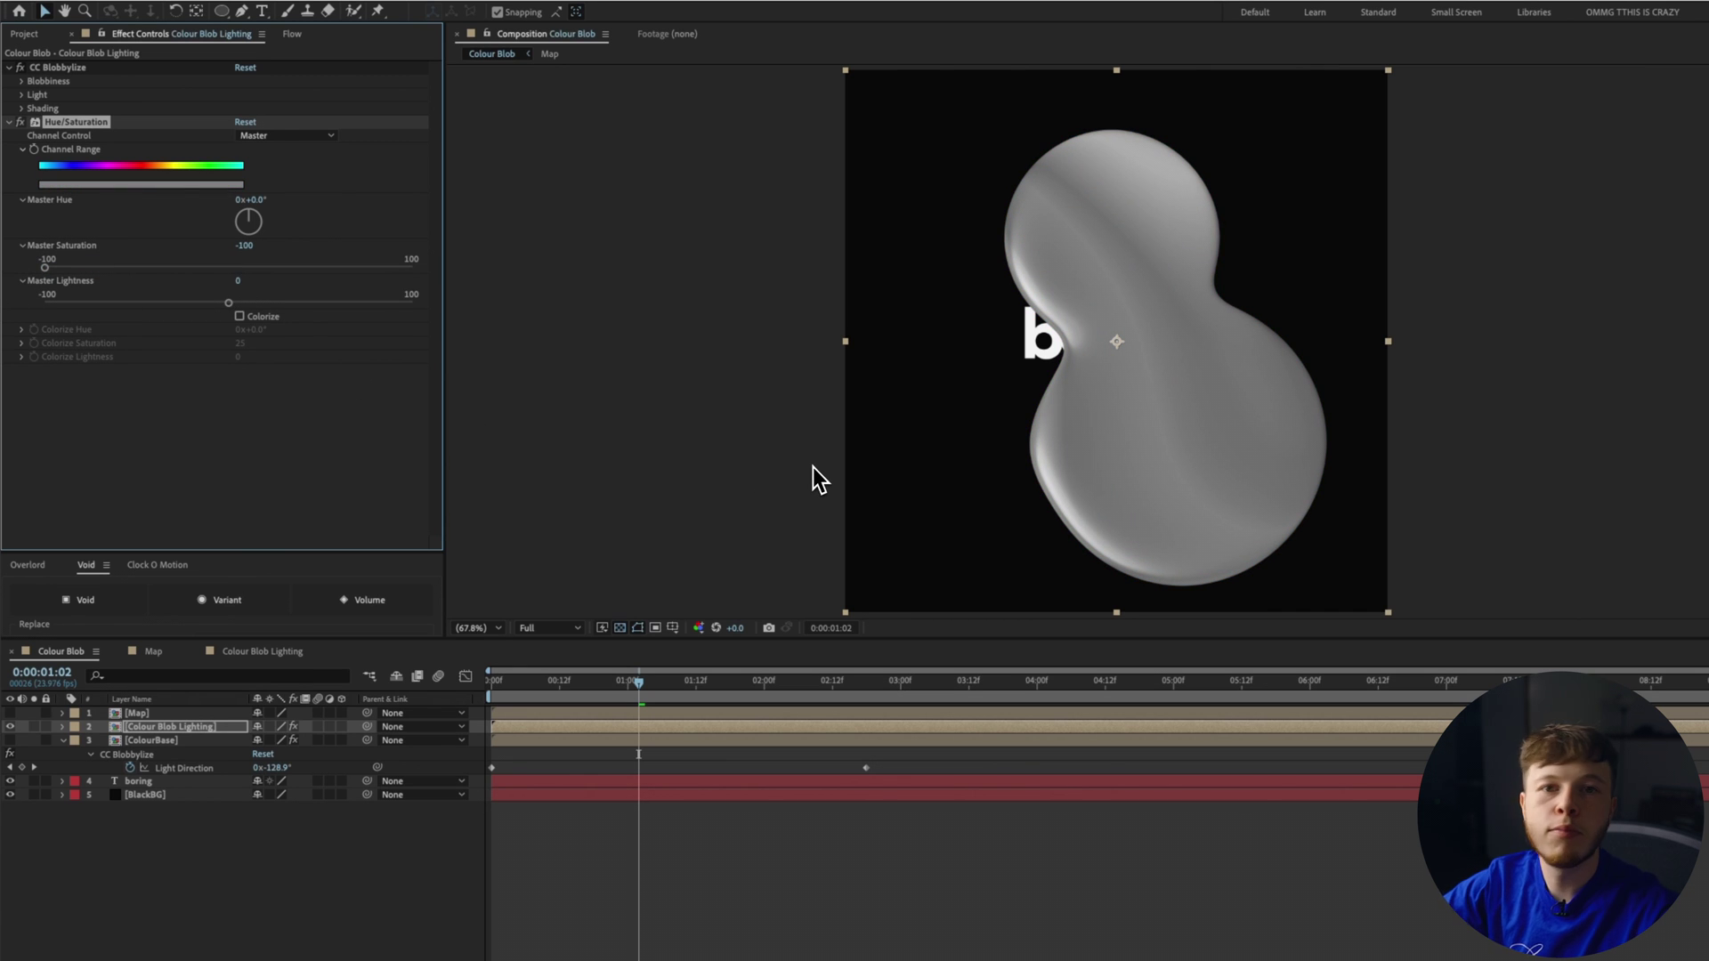
Step: Apply Levels to Colour Blob Lighting with Input Black 15934.2 and Input White 29041.4 to isolate the highlights
key(ctrl+space)
text(lev)
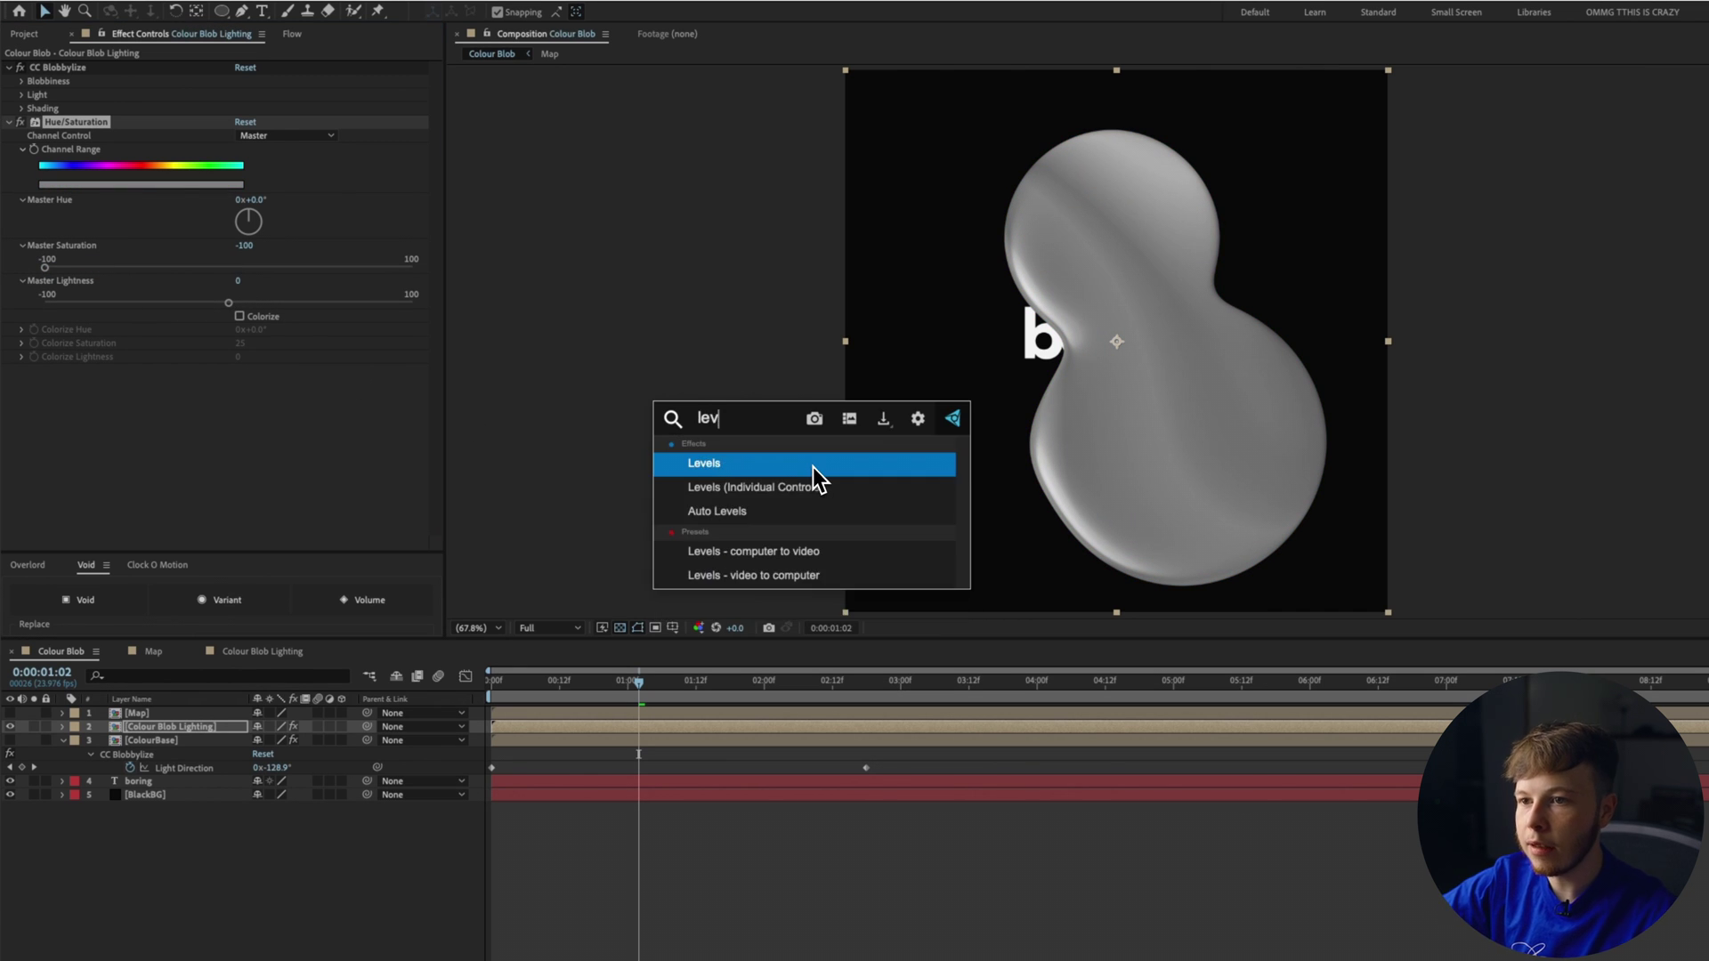
key(Return)
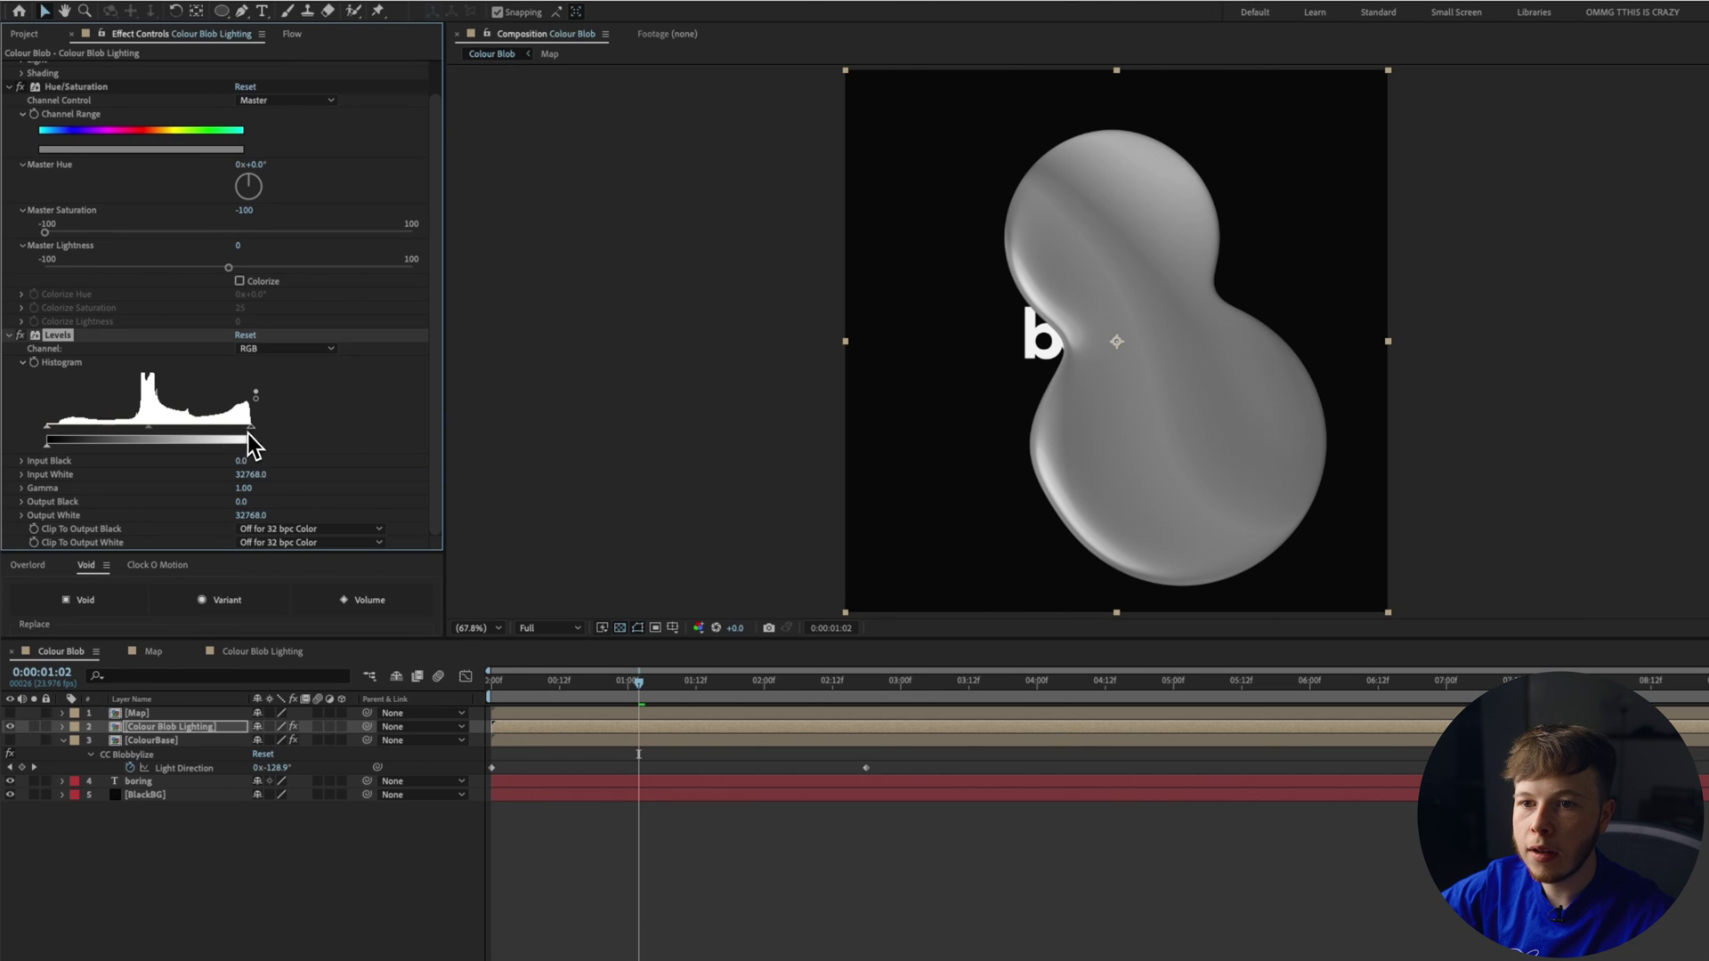
drag(247, 435, 201, 431)
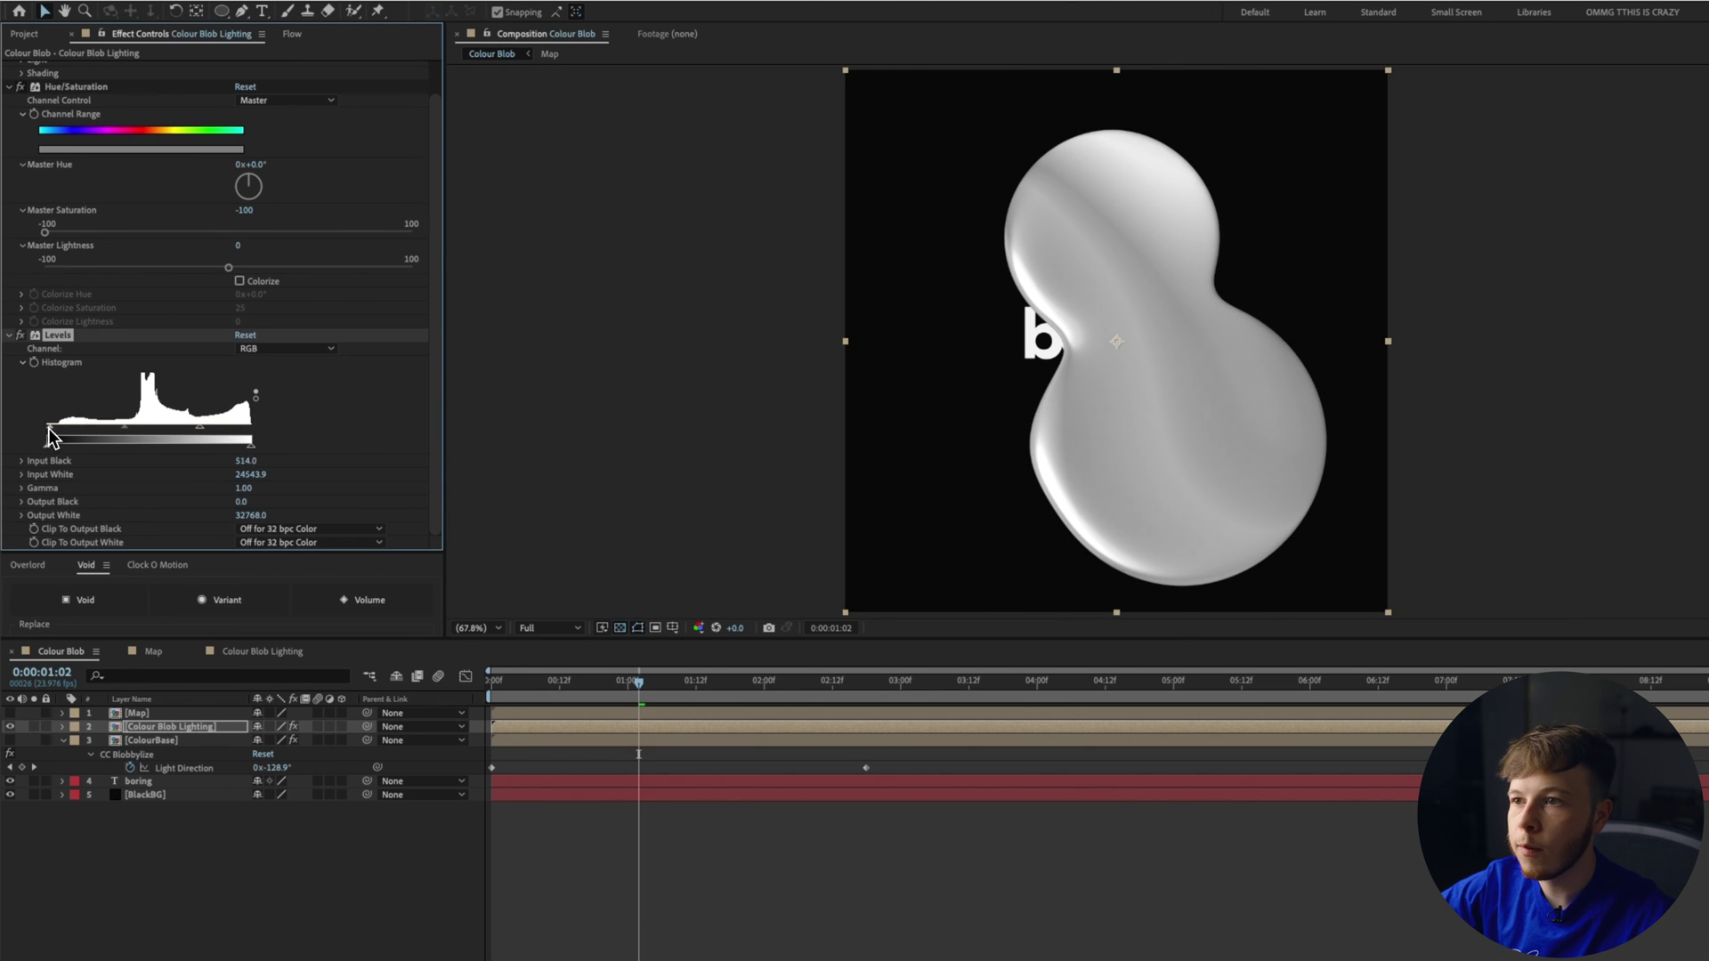
drag(48, 429, 227, 428)
click(707, 695)
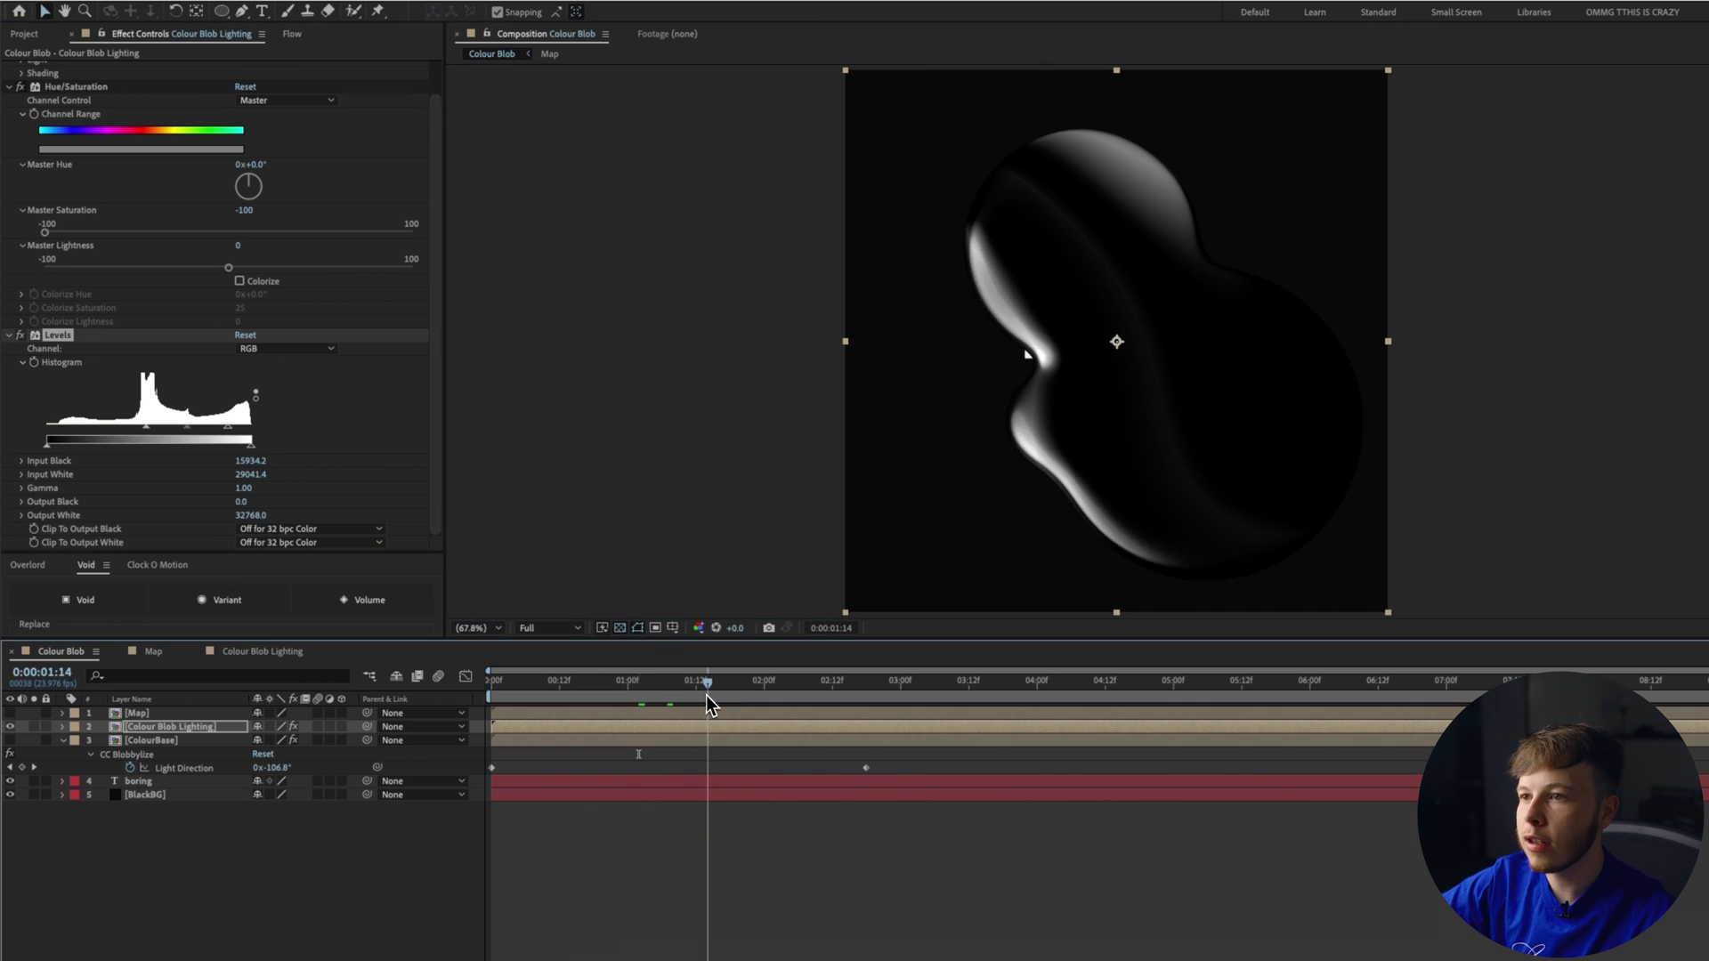
drag(707, 696, 668, 702)
Step: Apply the Extract effect to Colour Blob Lighting and raise its Black Point to cut out the dark areas around the highlights
click(142, 729)
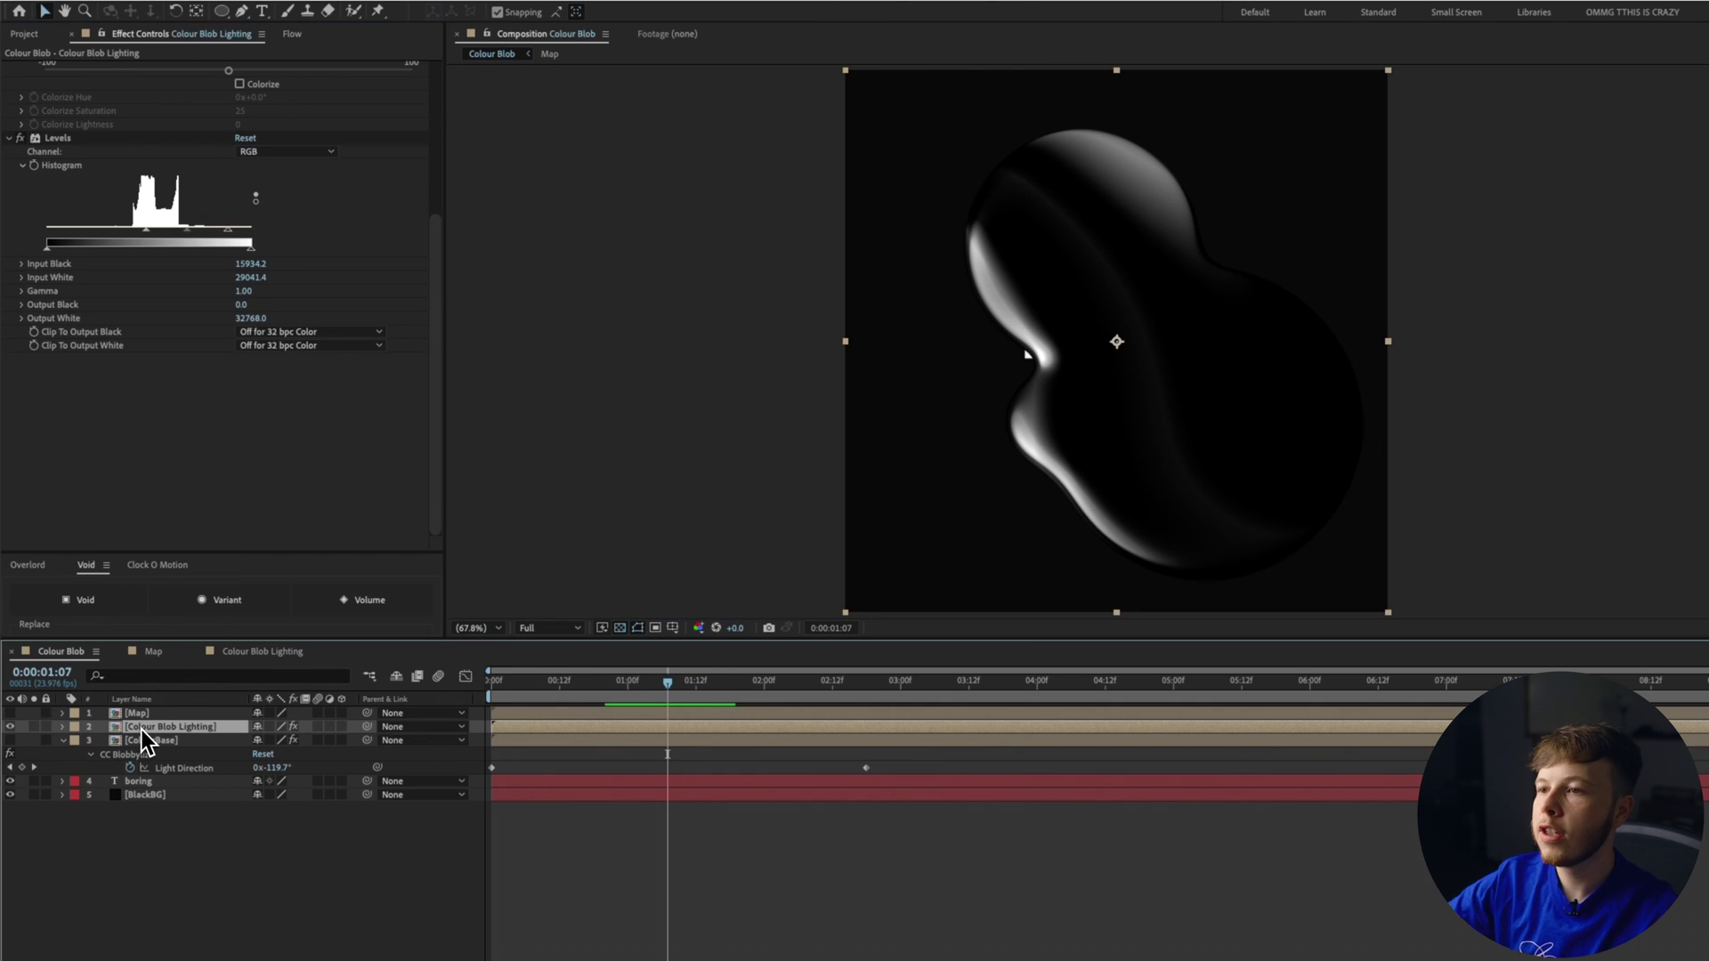
key(ctrl+space)
text(ex)
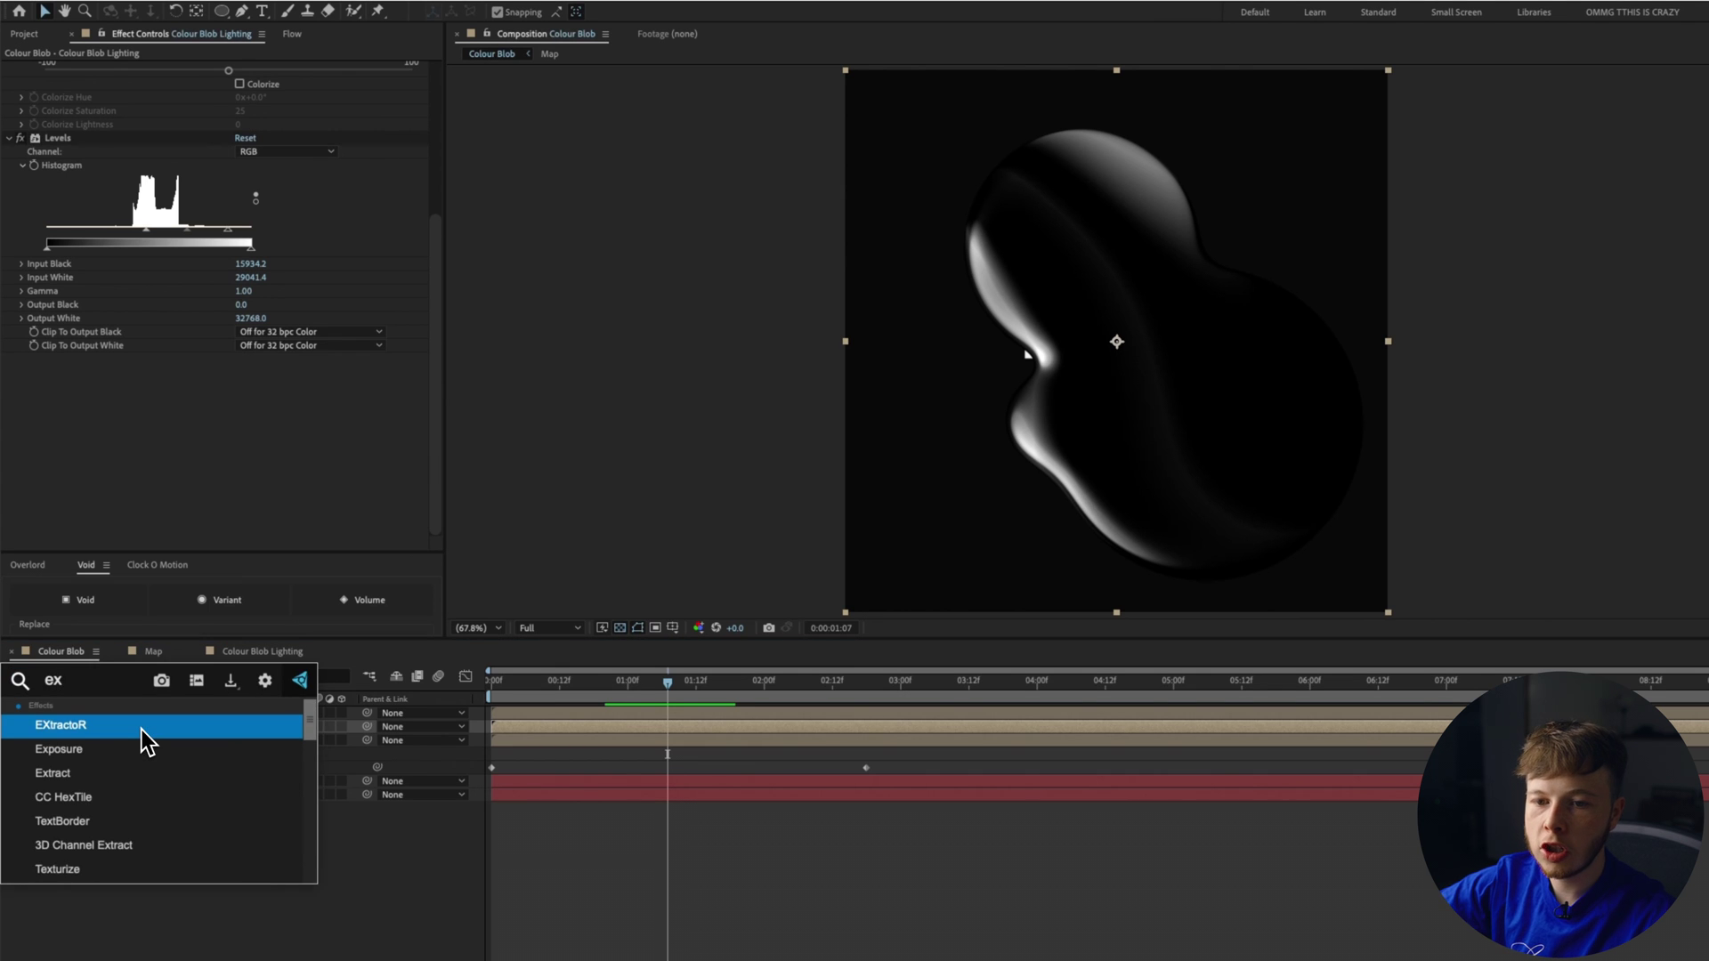
key(Down)
key(Down)
key(Return)
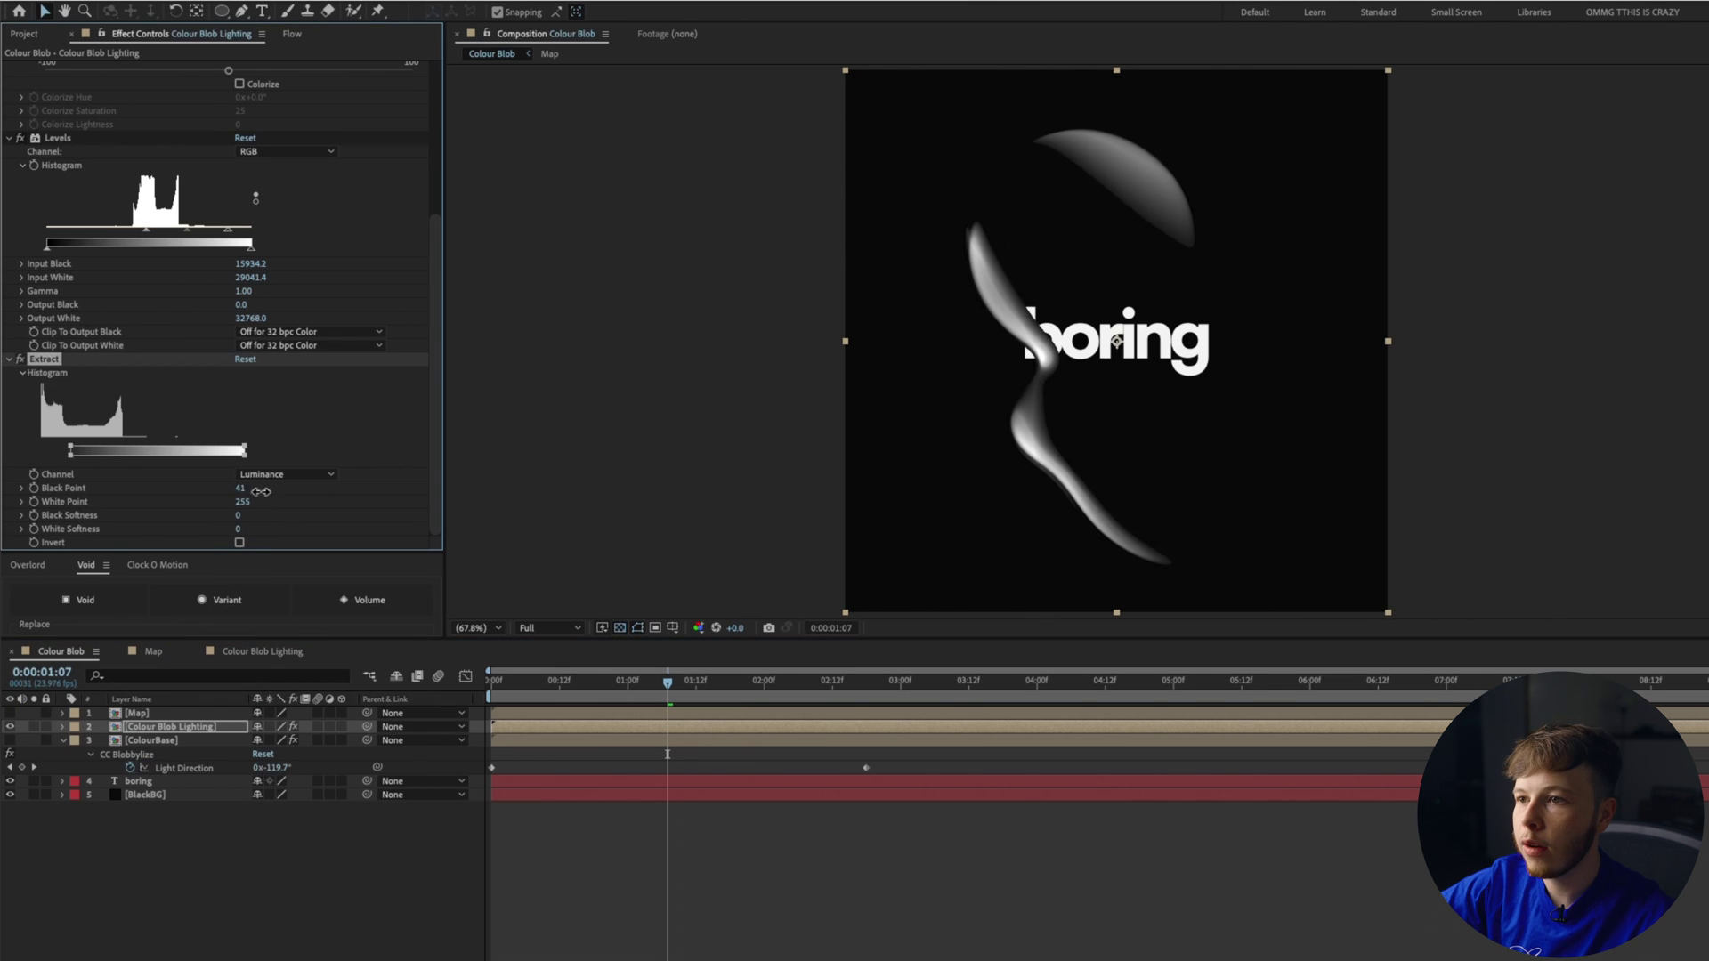
drag(302, 493, 313, 495)
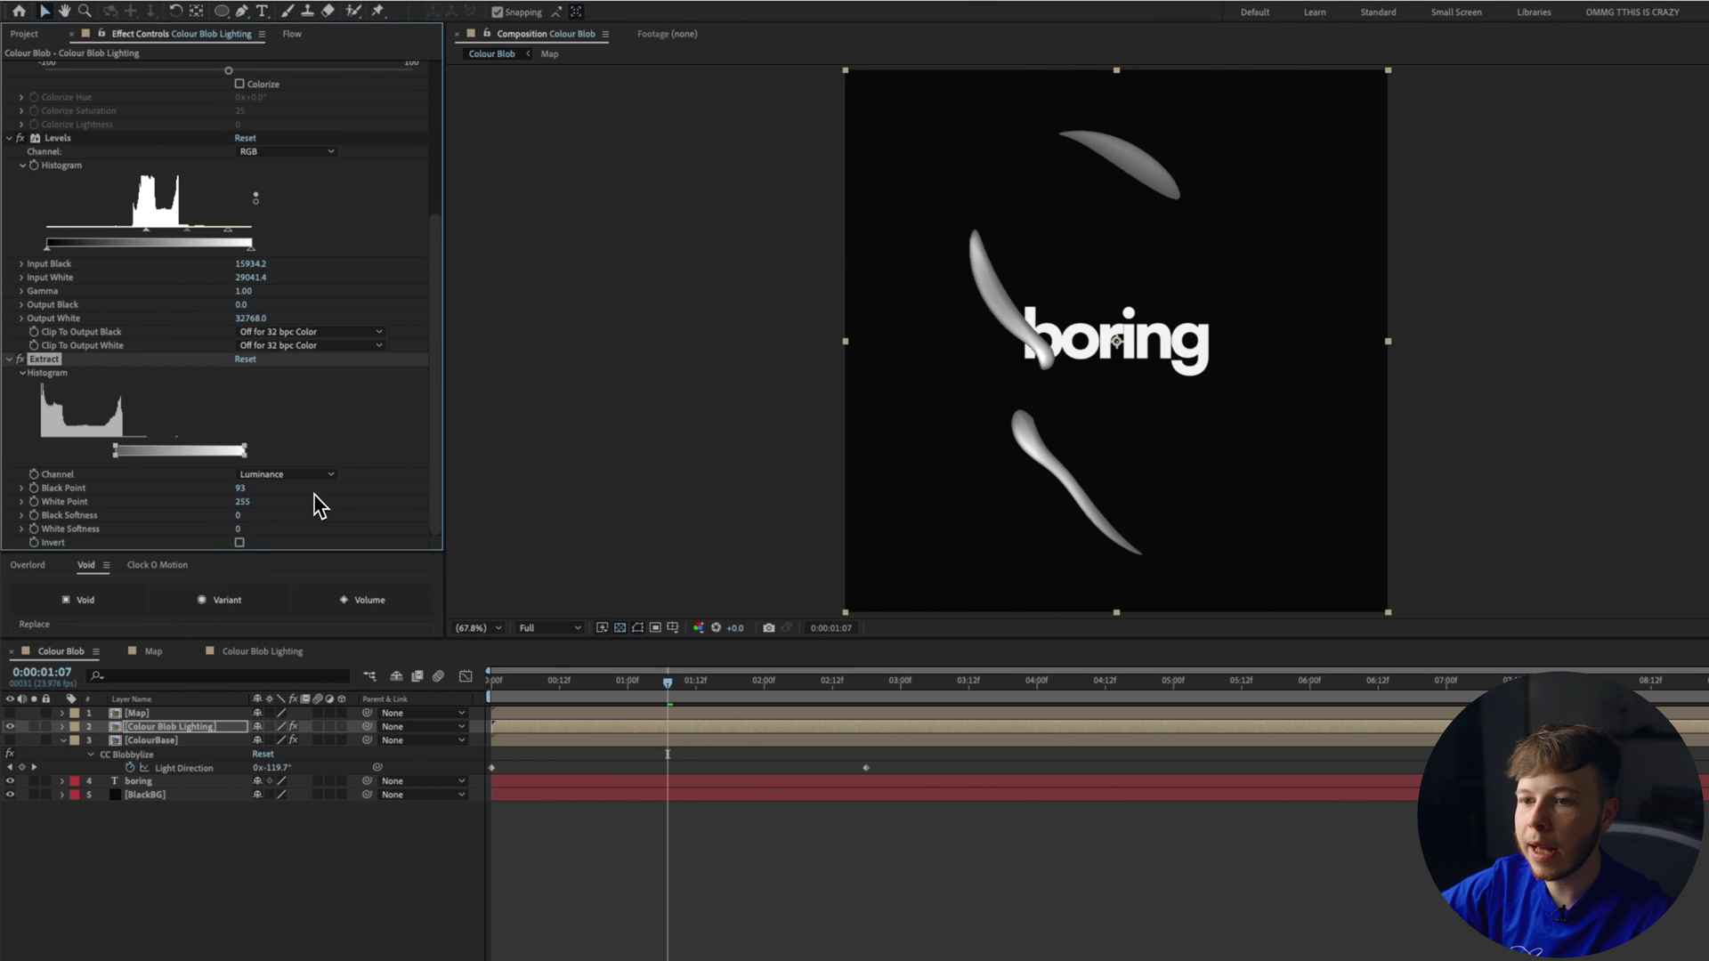
click(622, 631)
drag(240, 488, 286, 494)
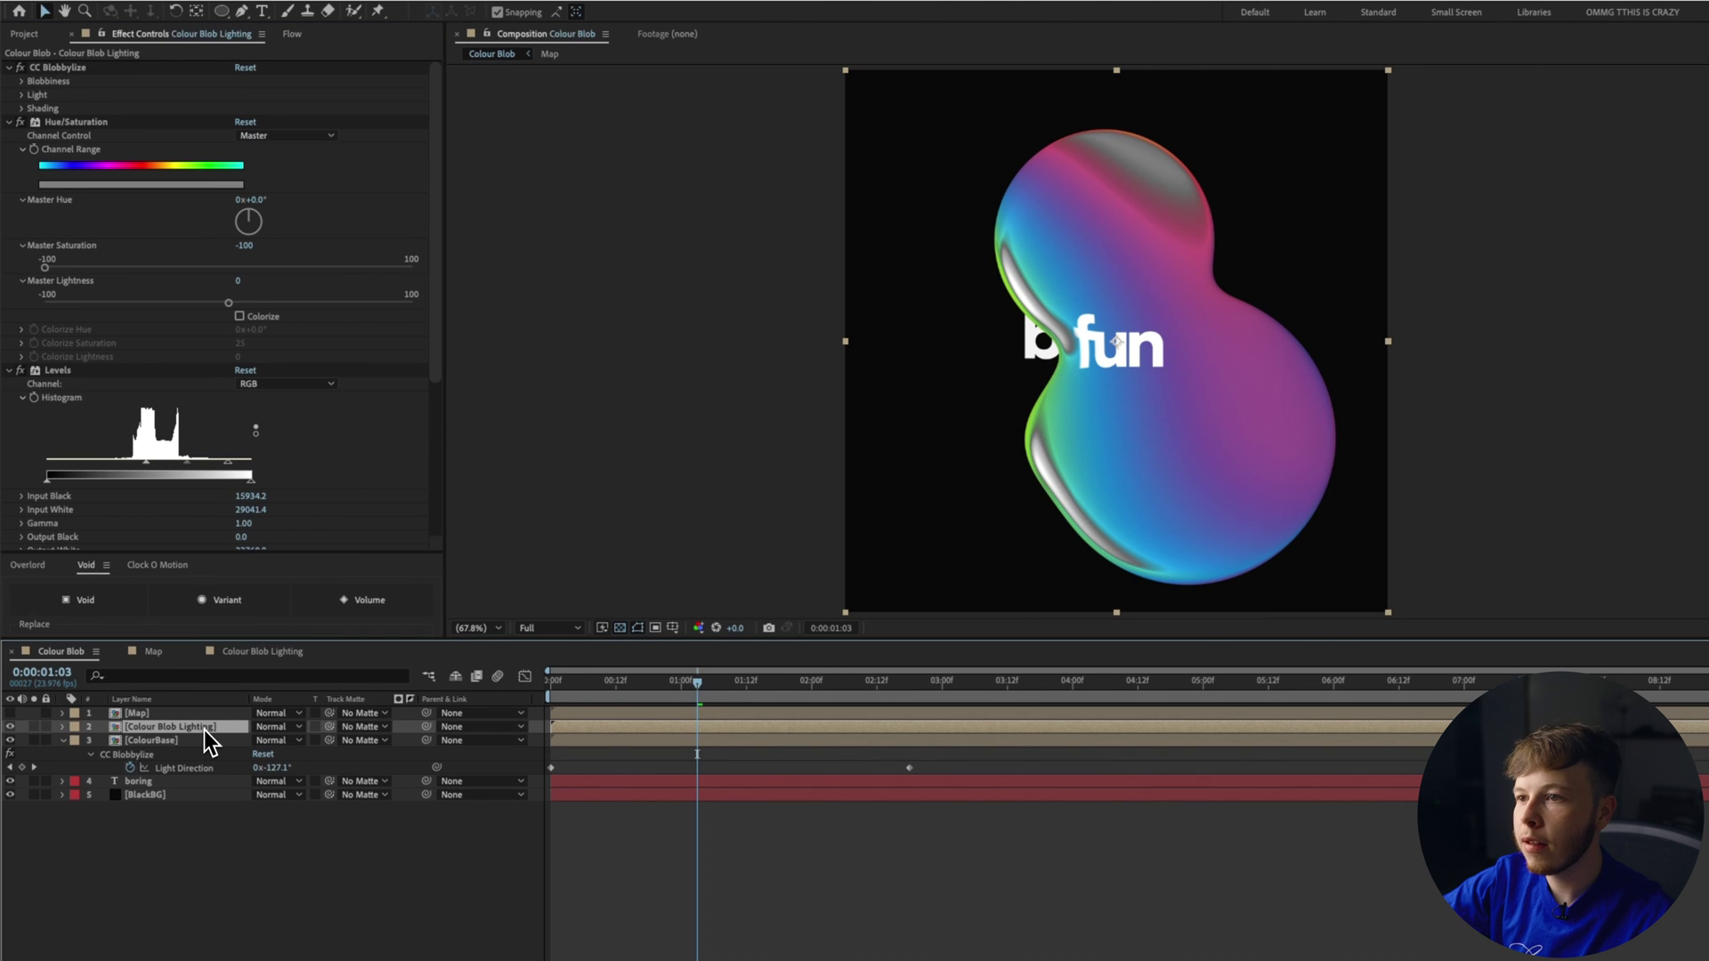
Step: Pre-compose the Colour Blob Lighting layer as Colour Blob Lighting Comp 1, moving all attributes into the new composition
key(ctrl+shift+c)
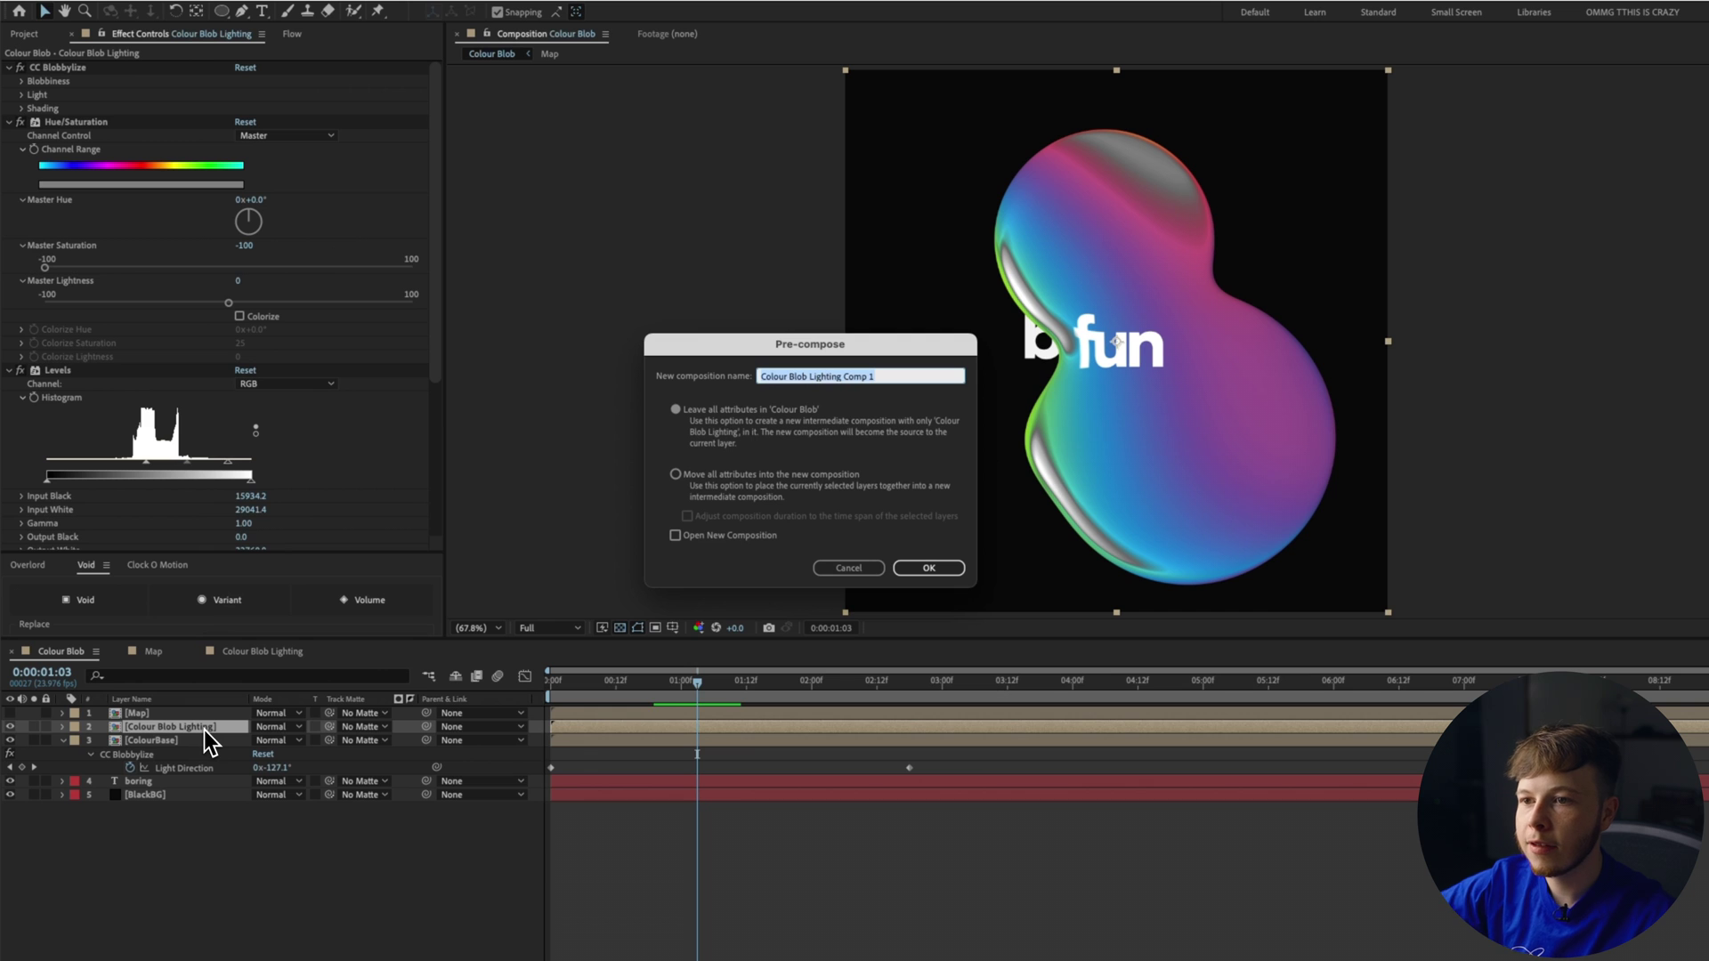
click(693, 483)
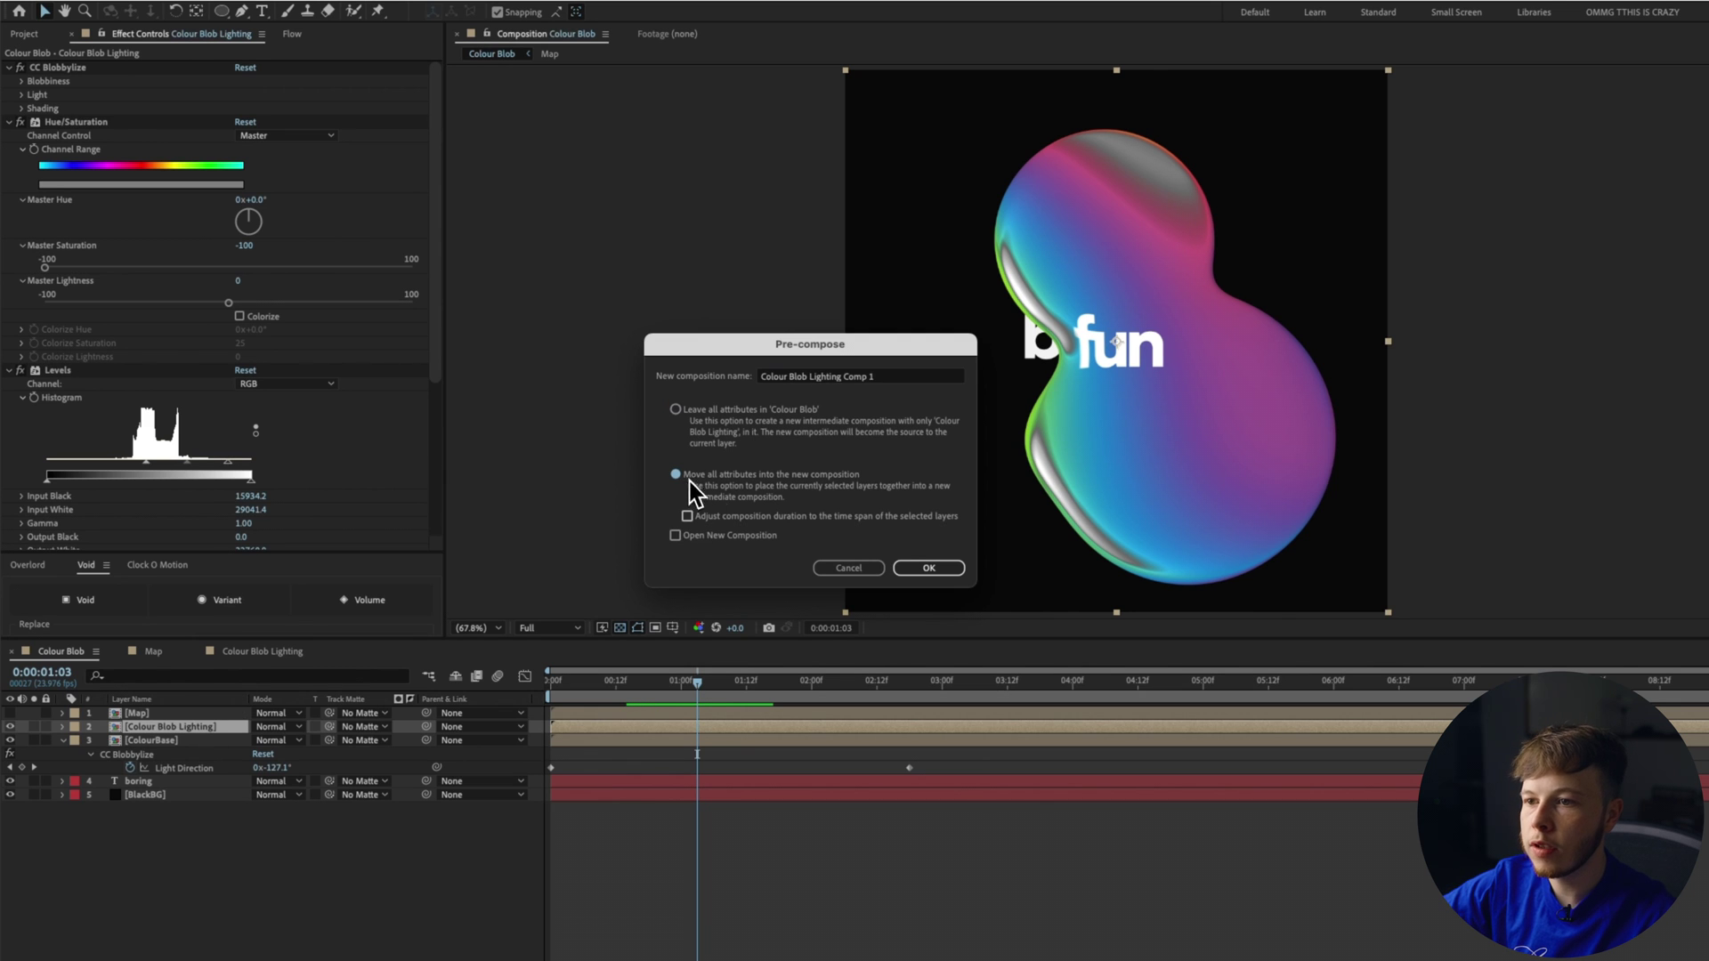
click(925, 566)
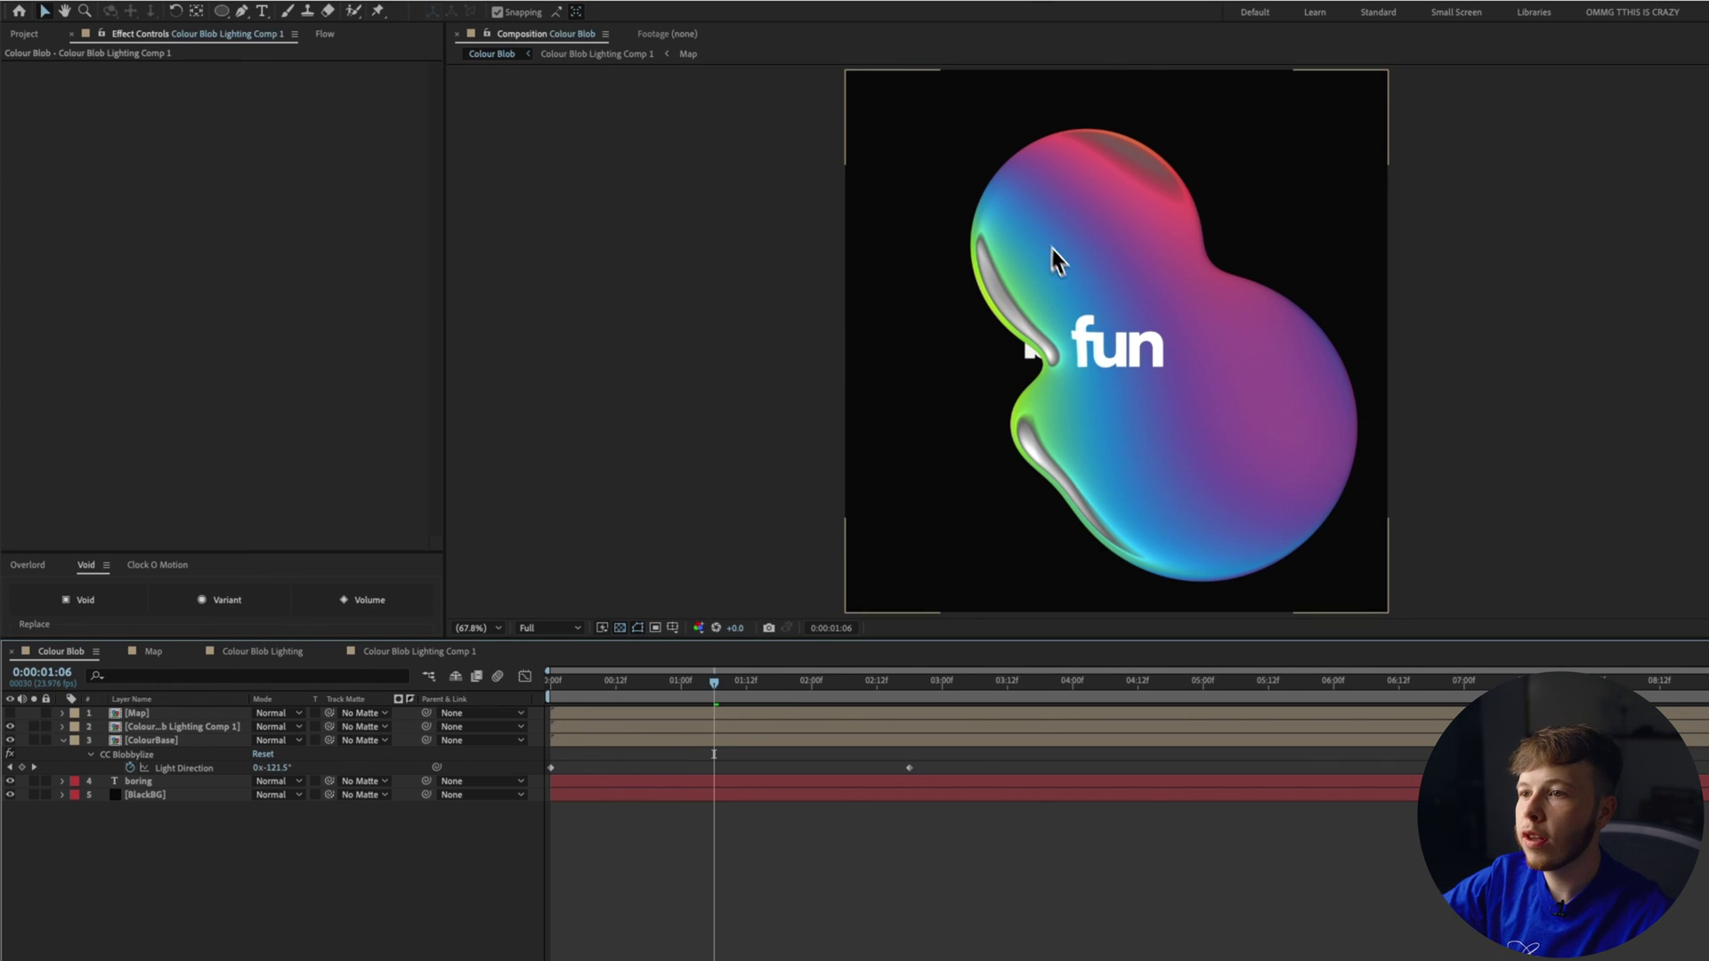
Step: Set the Colour Blob Lighting Comp 1 layer's blending mode to Overlay and compare the blob with and without it
click(270, 740)
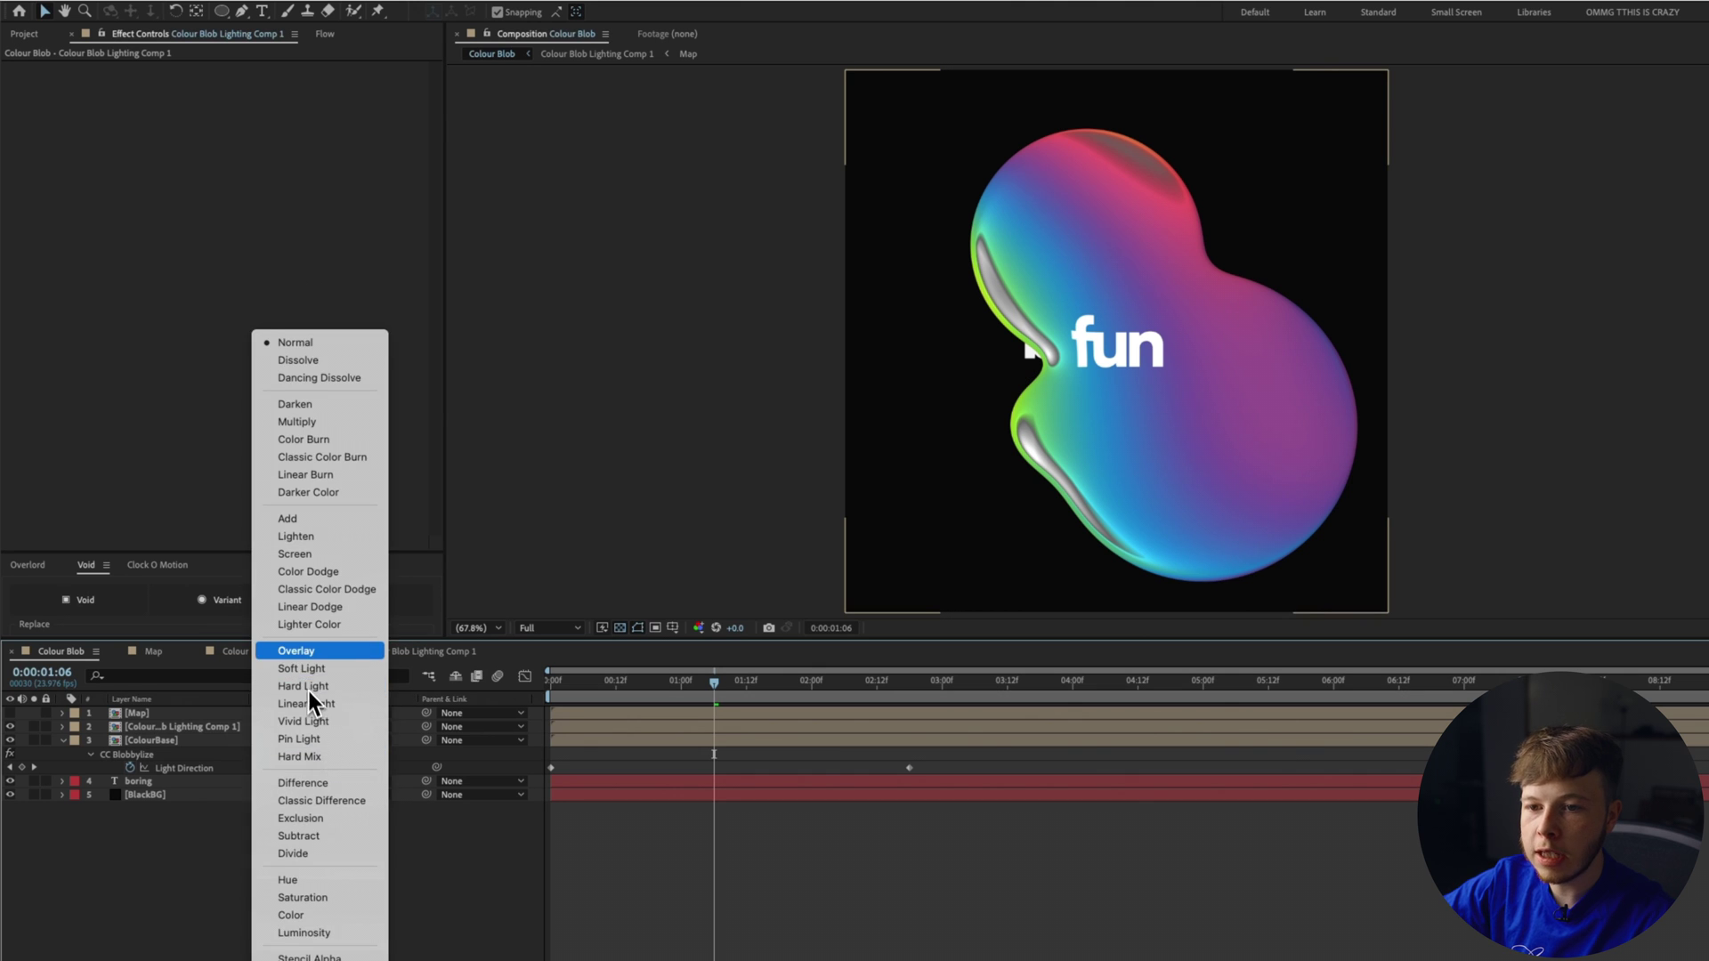
key(Return)
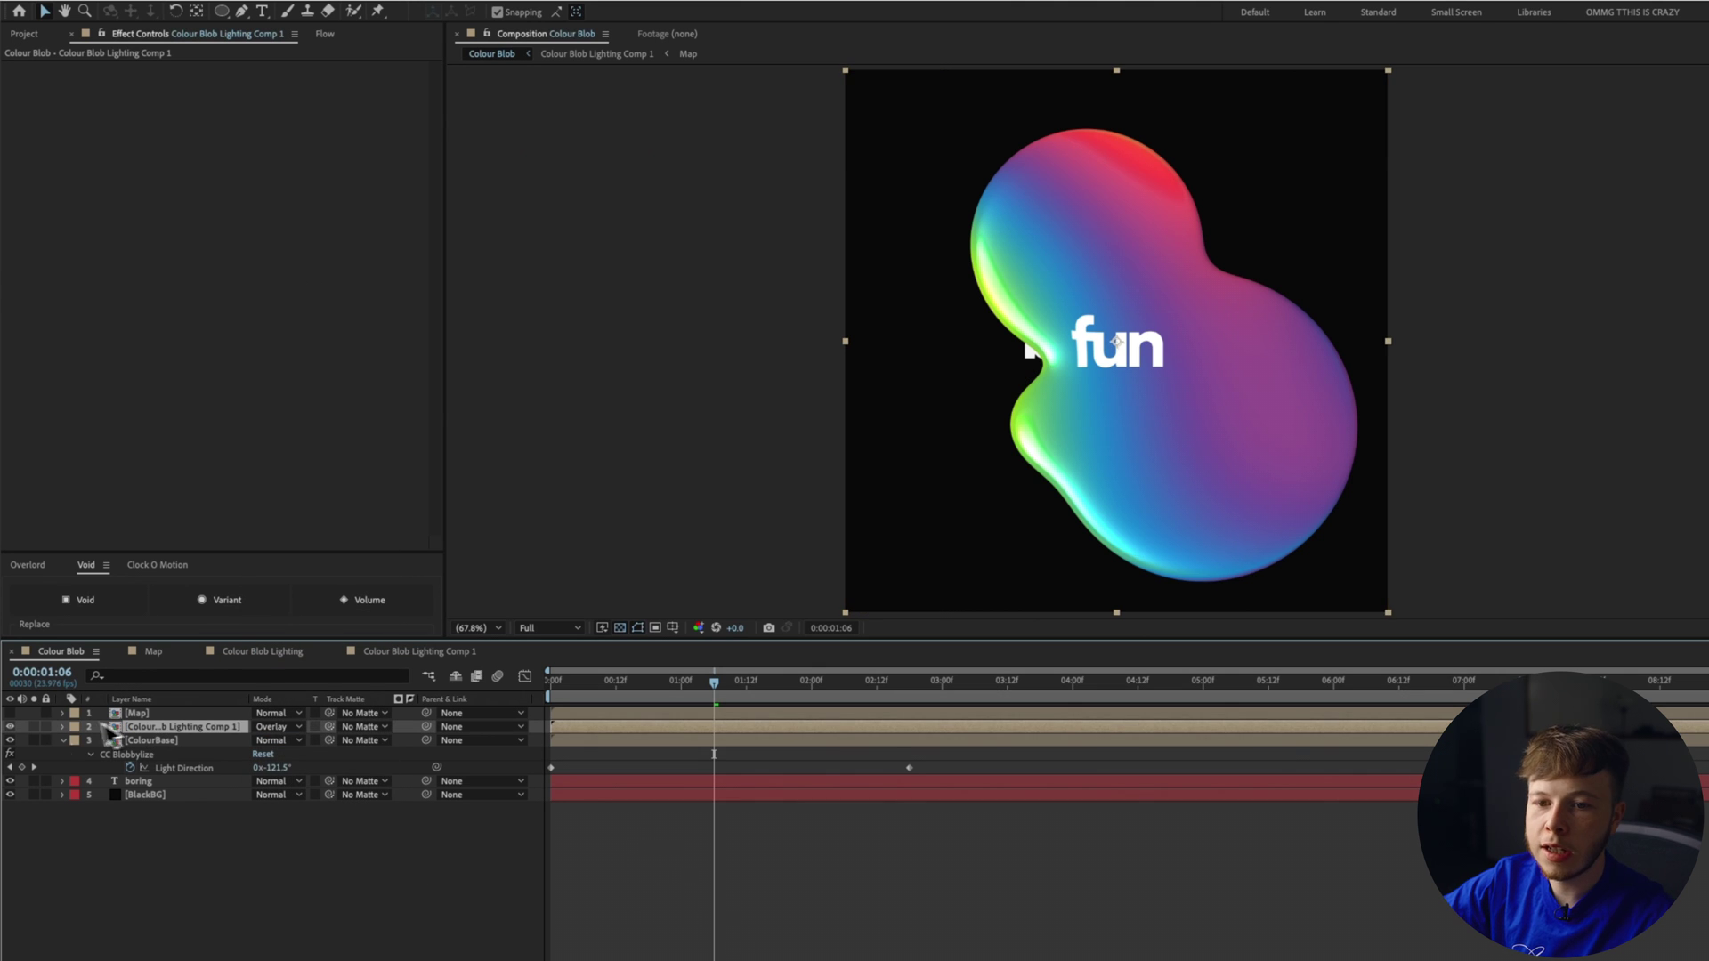
click(10, 726)
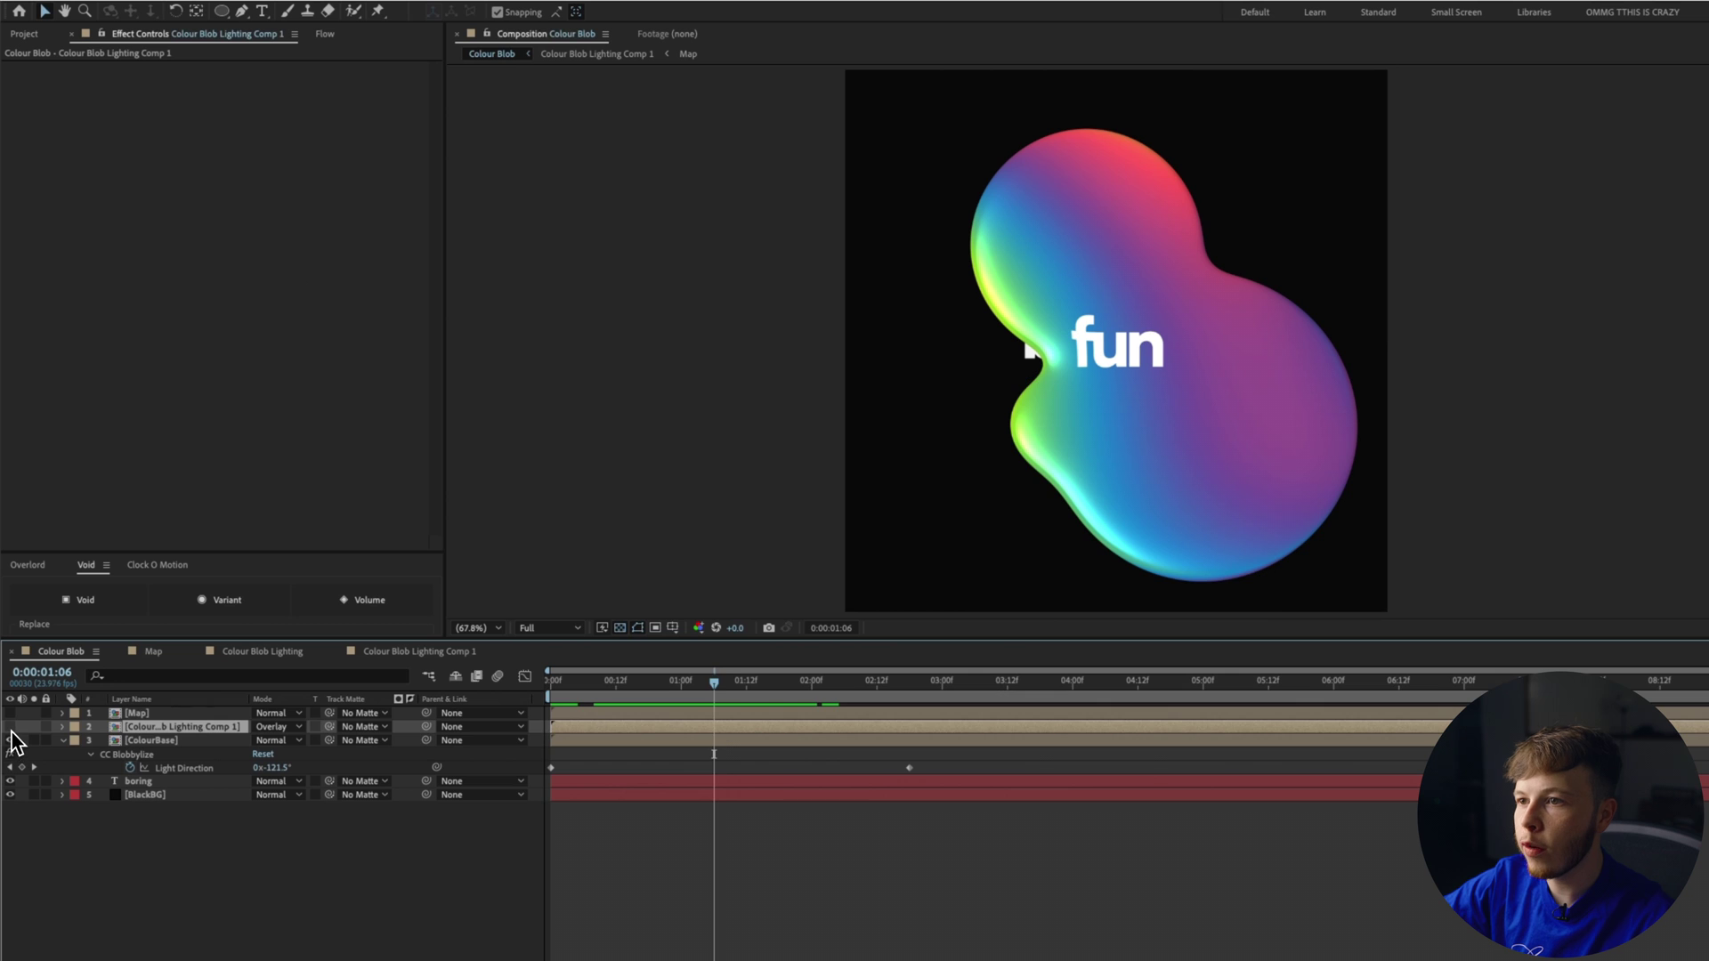
click(10, 729)
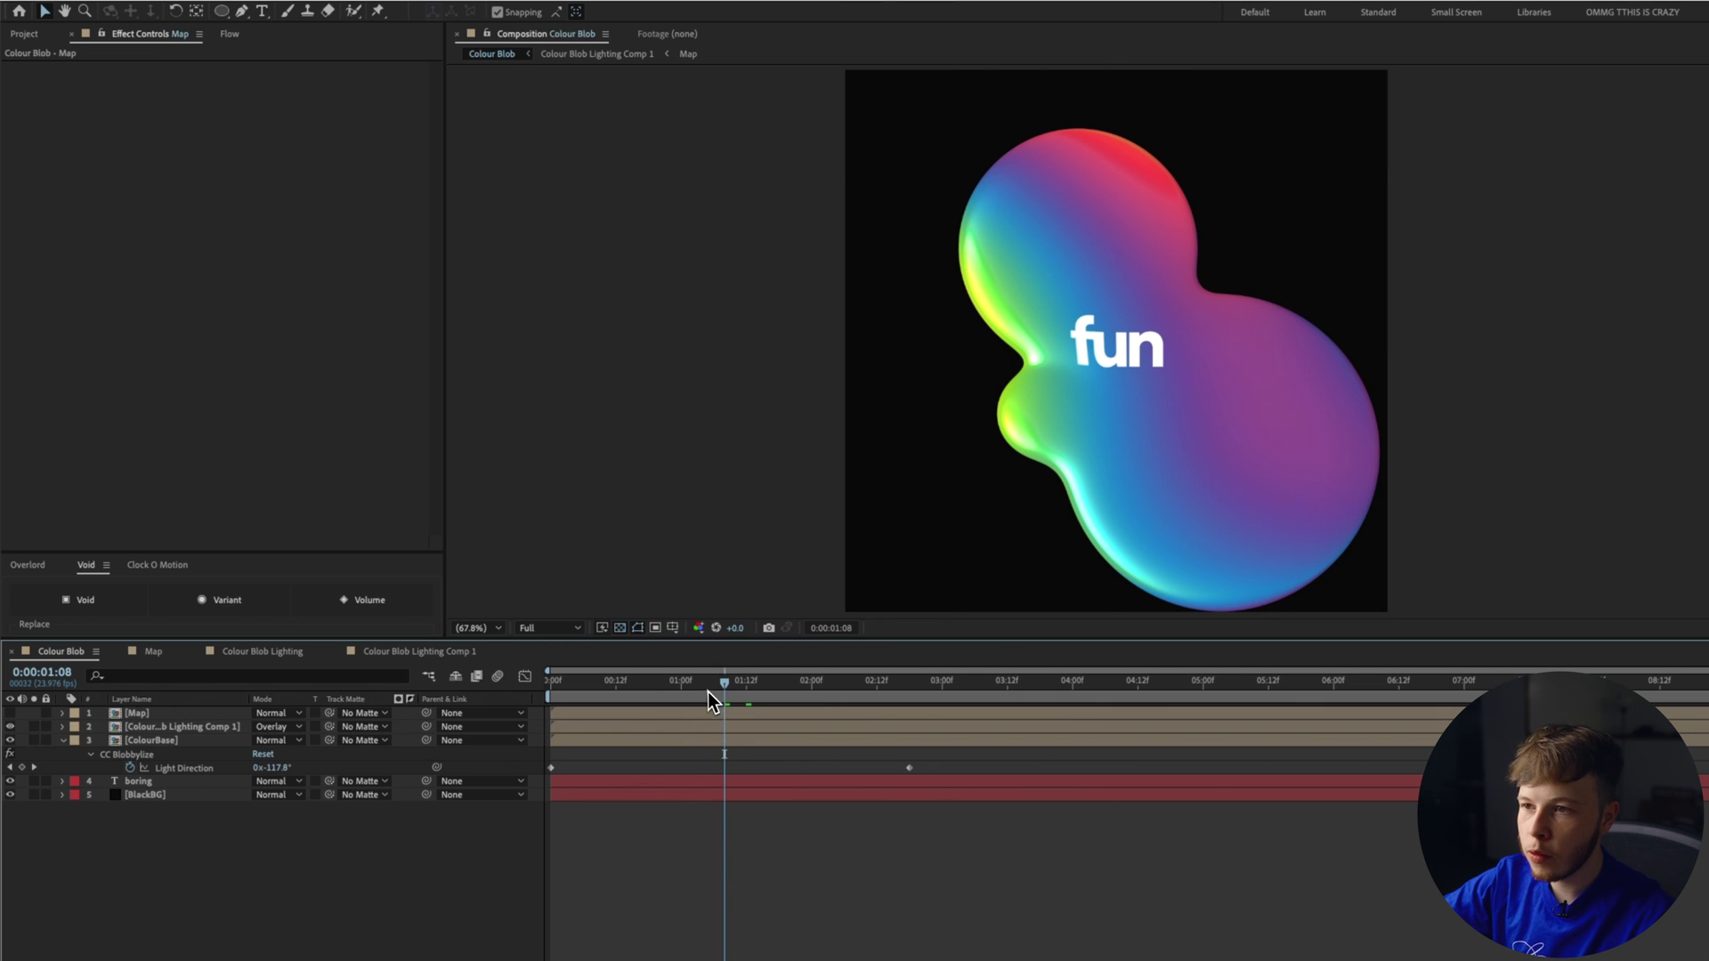
Step: Return to the first frame and pre-compose the Map, Colour Blob Lighting Comp 1 and ColourBase layers together as Blobl
drag(690, 683, 553, 685)
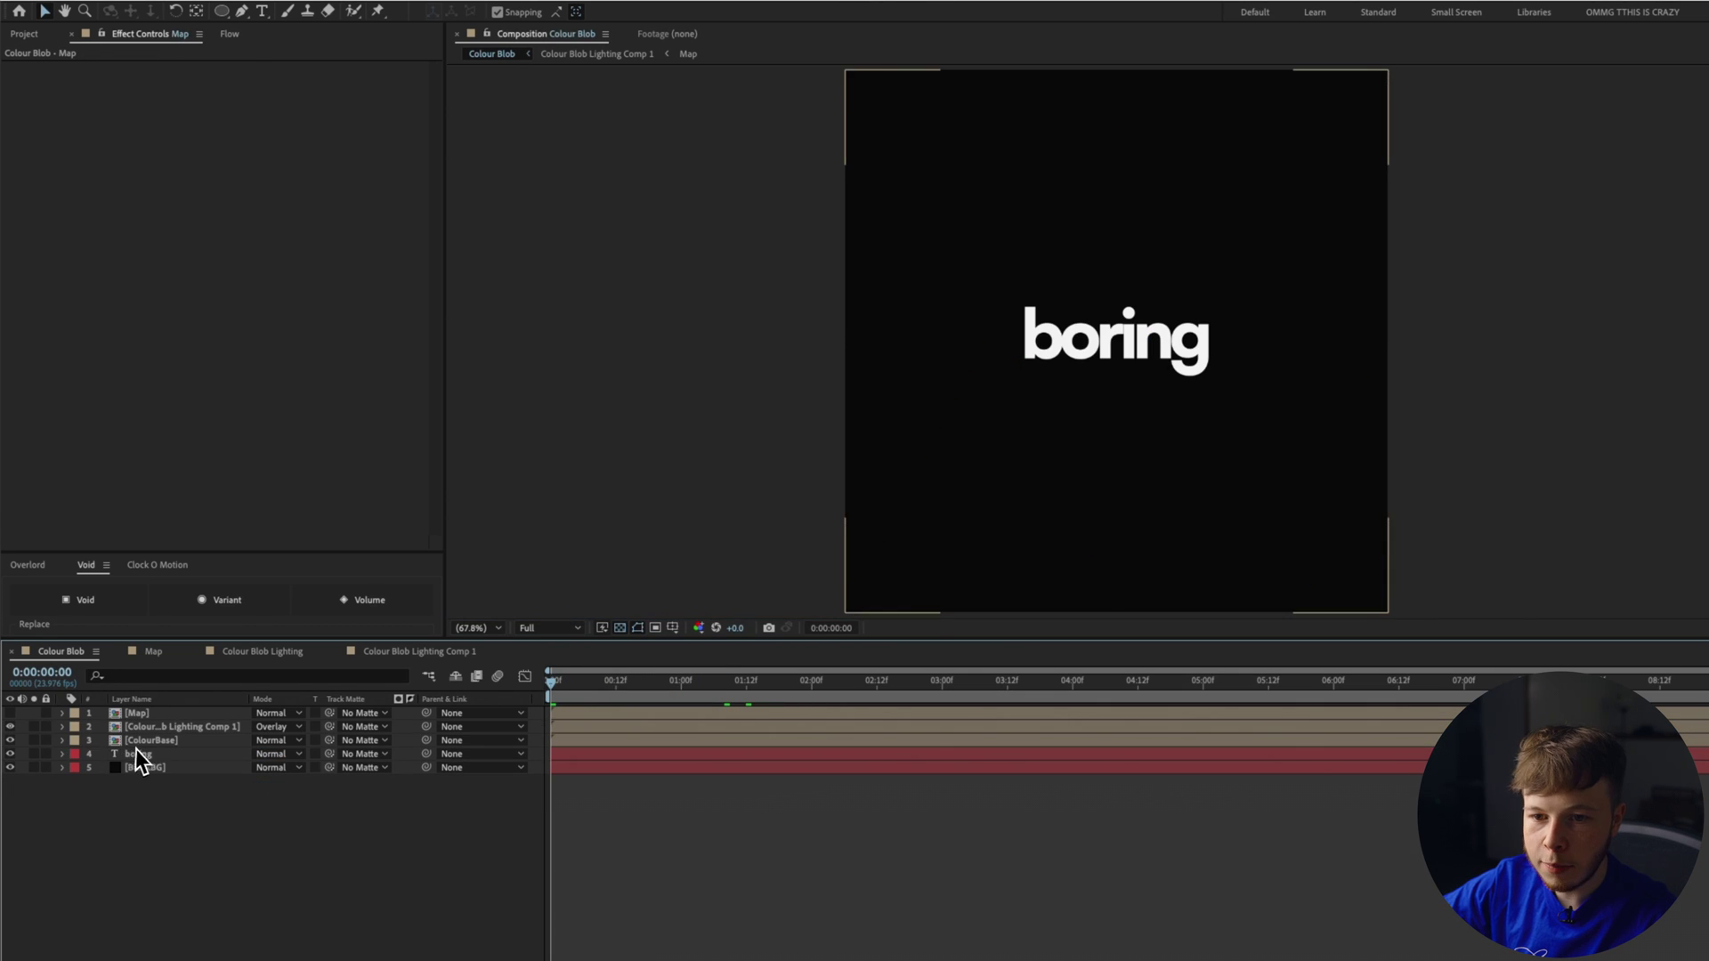
click(167, 740)
shift+click(144, 716)
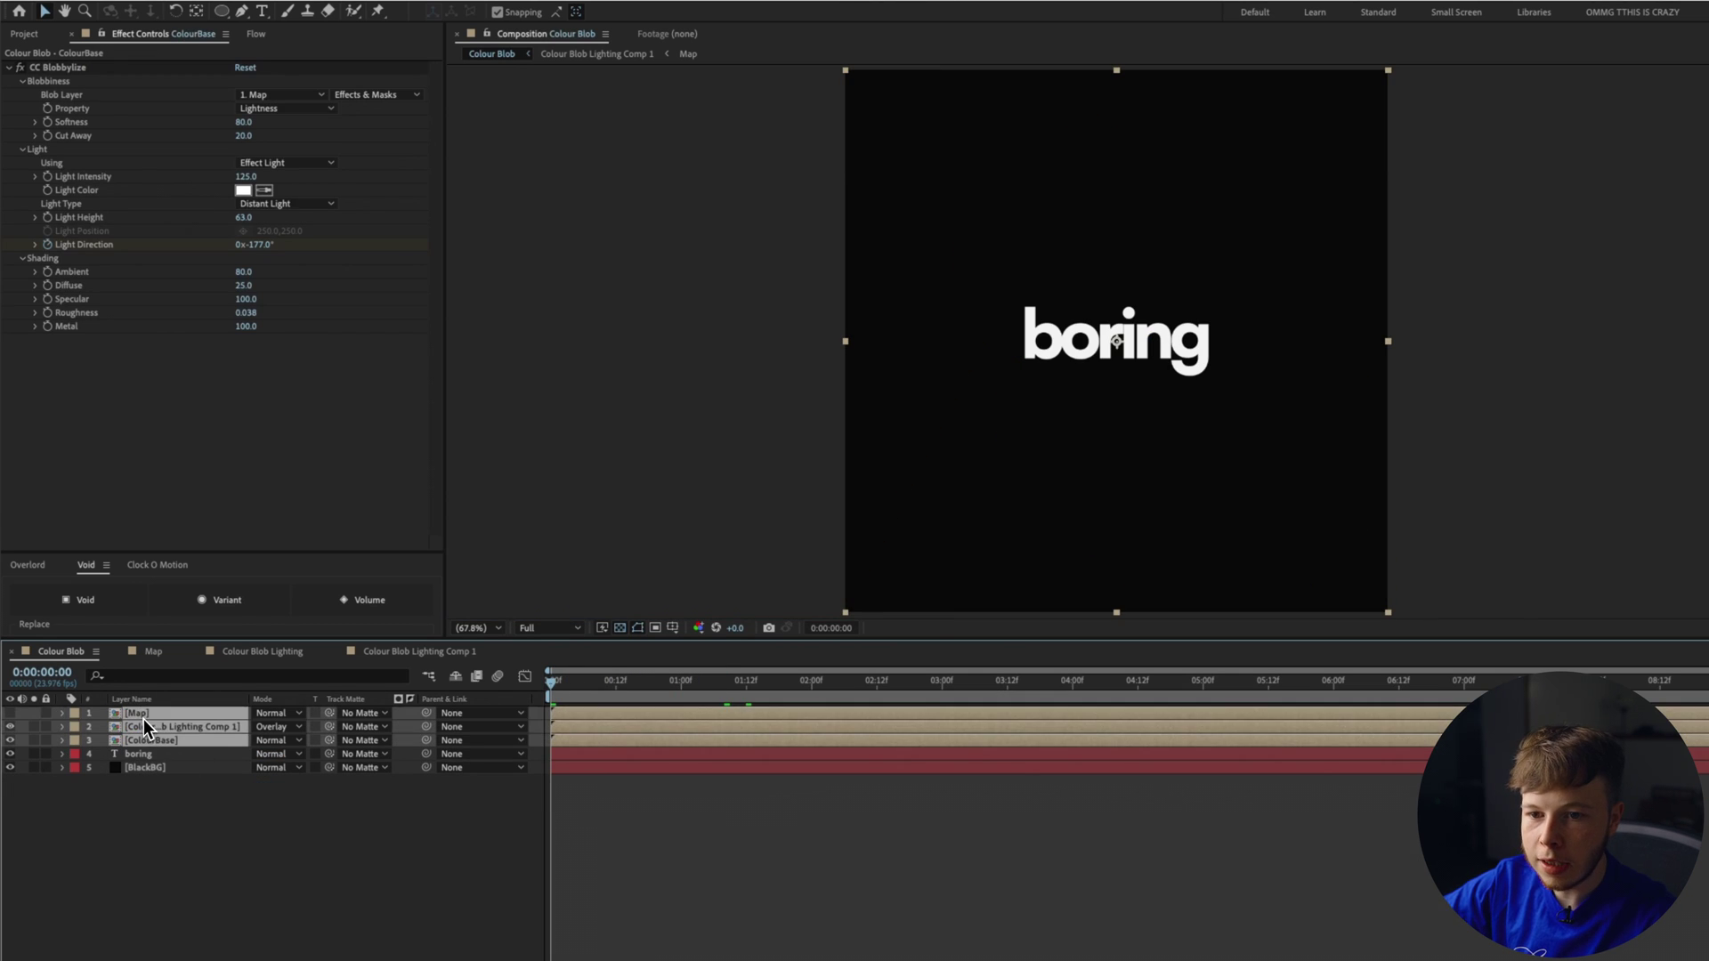
key(ctrl+shift+c)
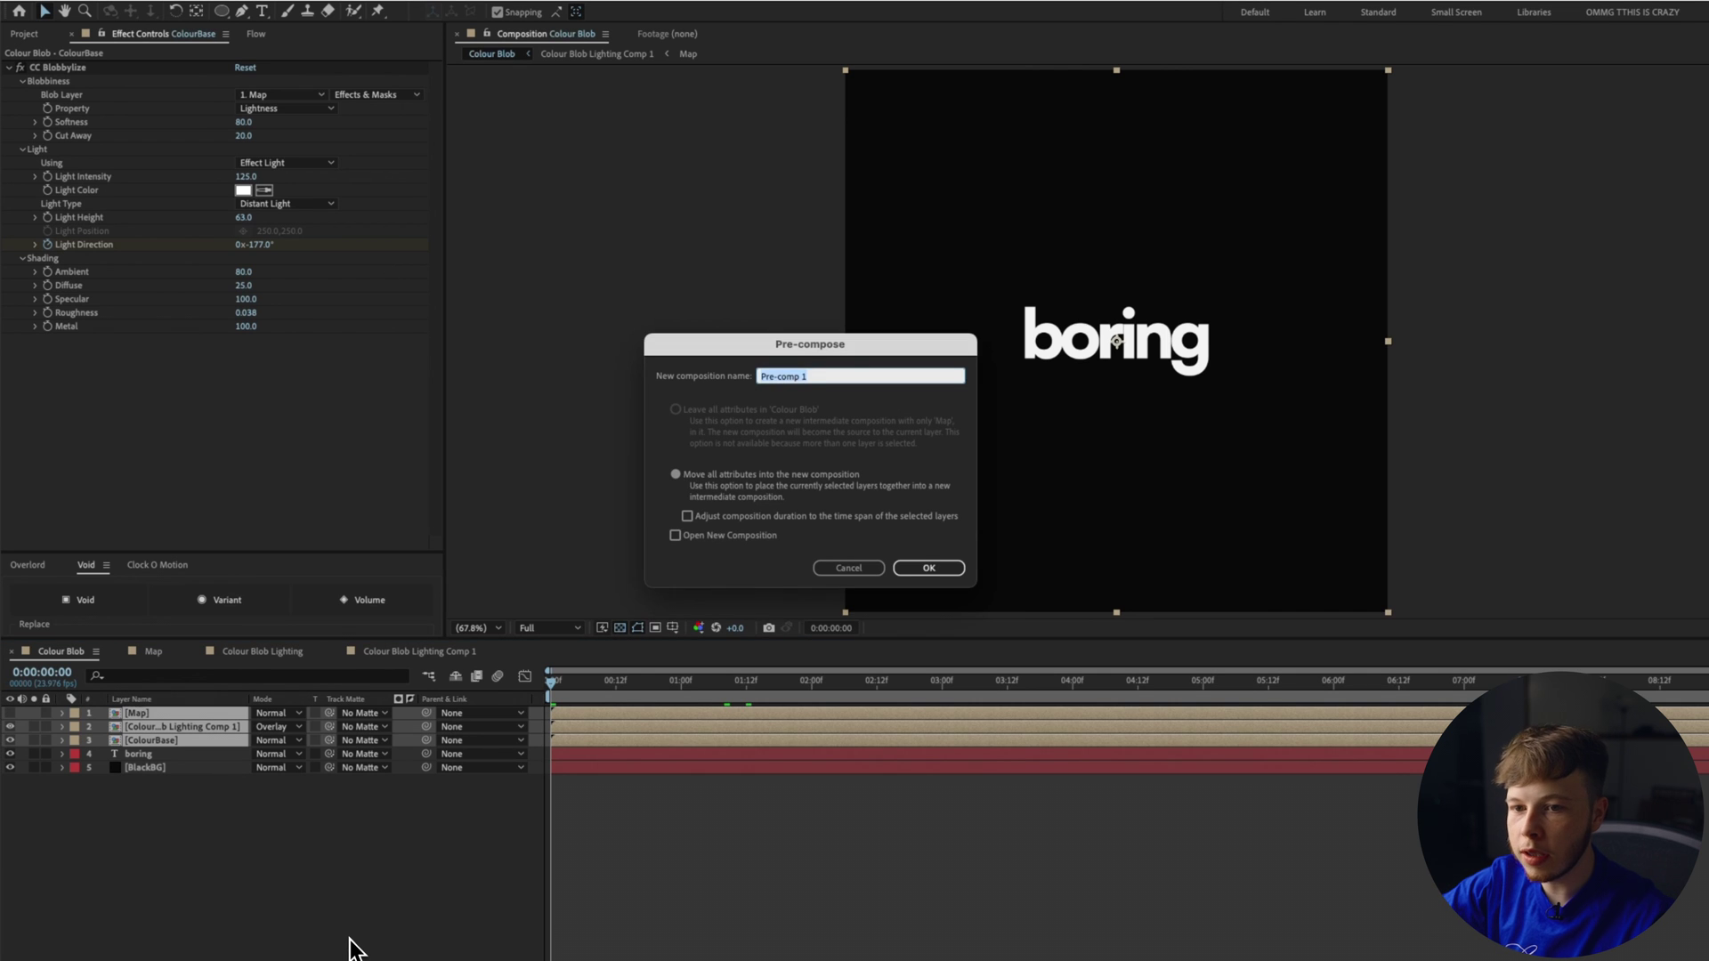
key(Return)
Step: Enable time remapping on the Blobl layer and add a Time Remap keyframe at 0:00:02:22, once the gradient fills the frame
right_click(154, 712)
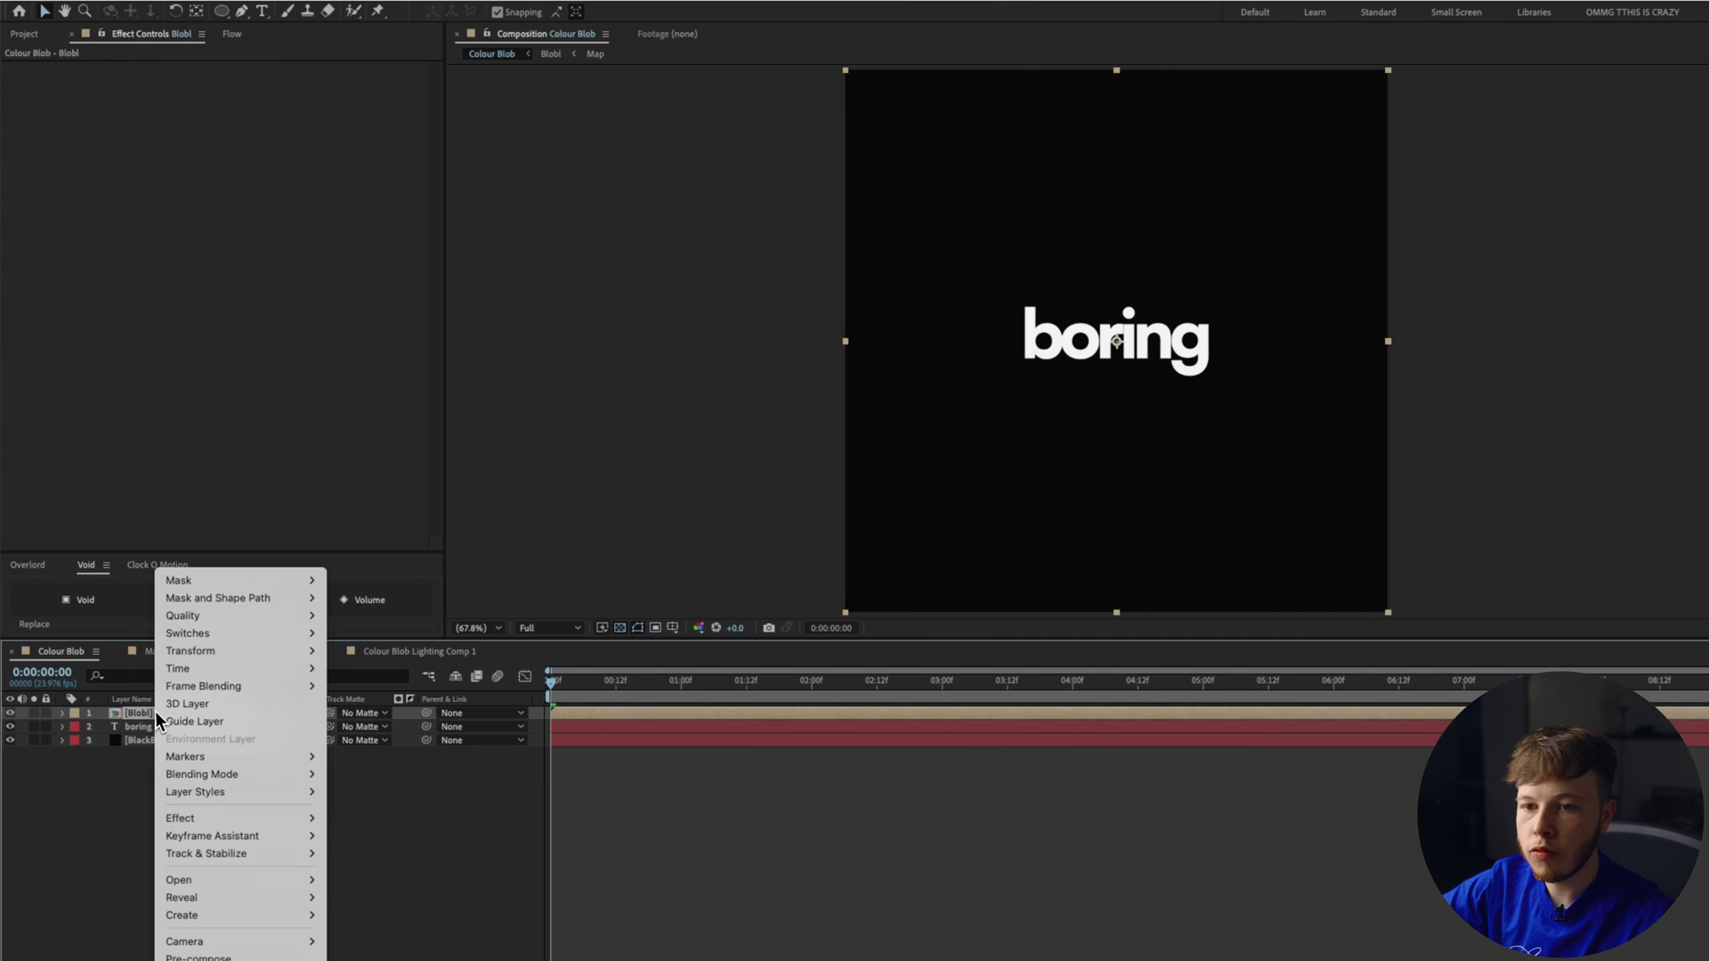
mouse_move(233, 665)
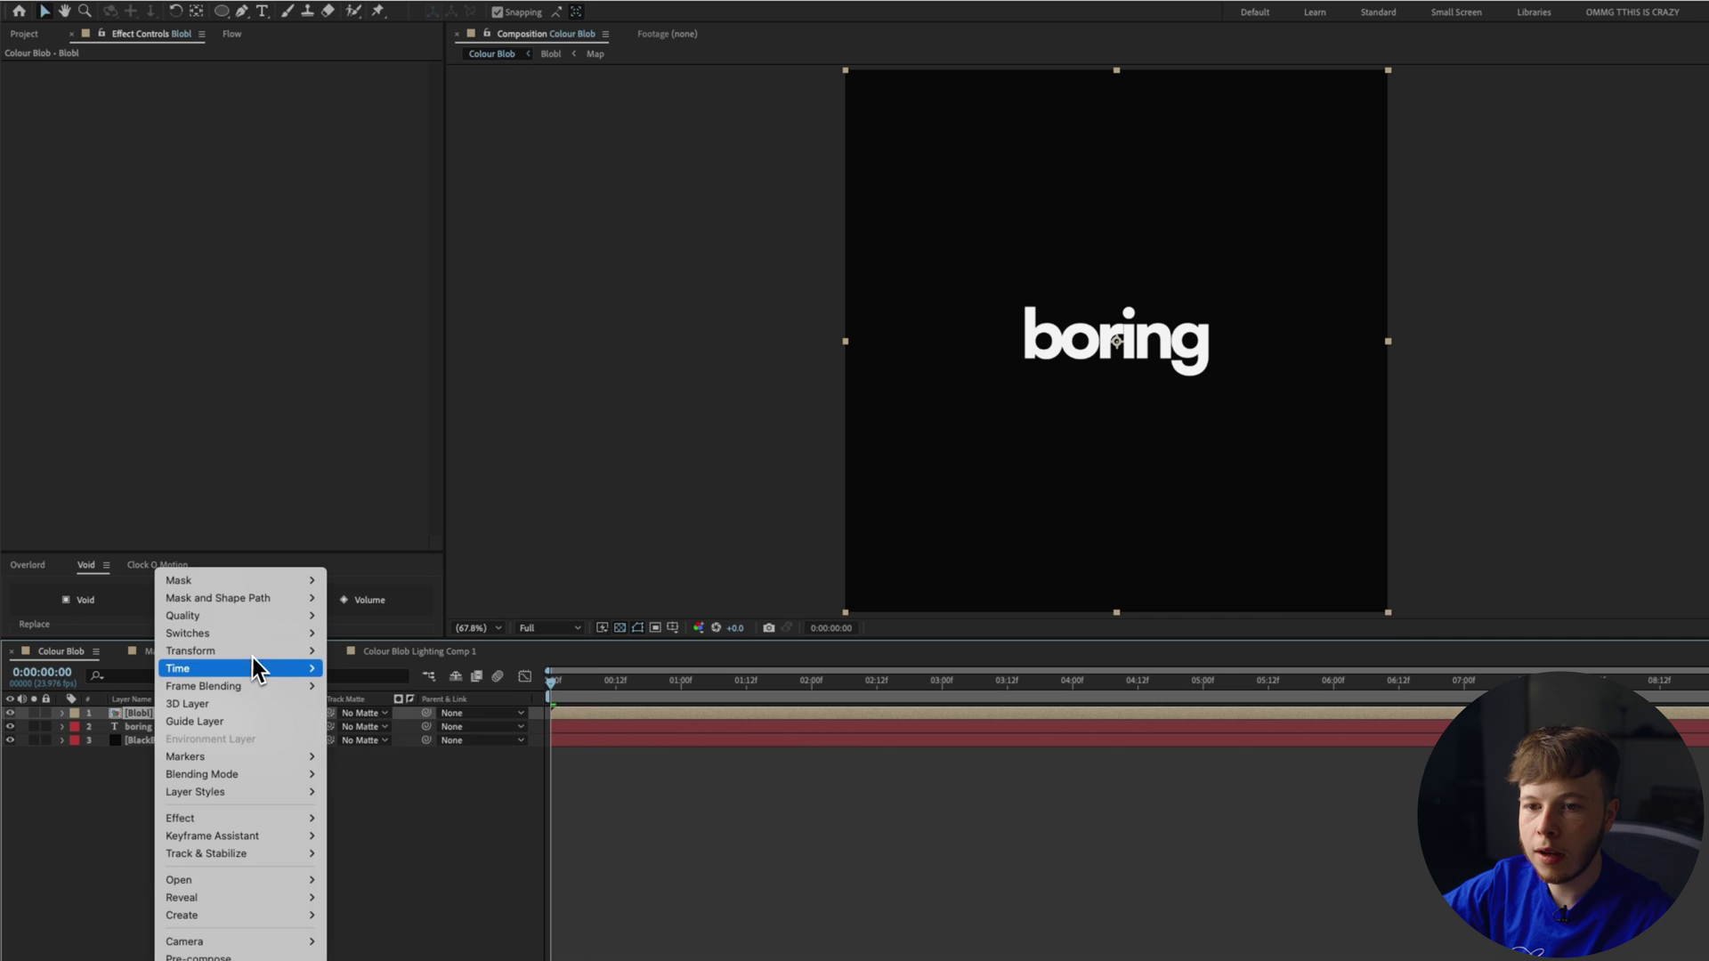
click(405, 670)
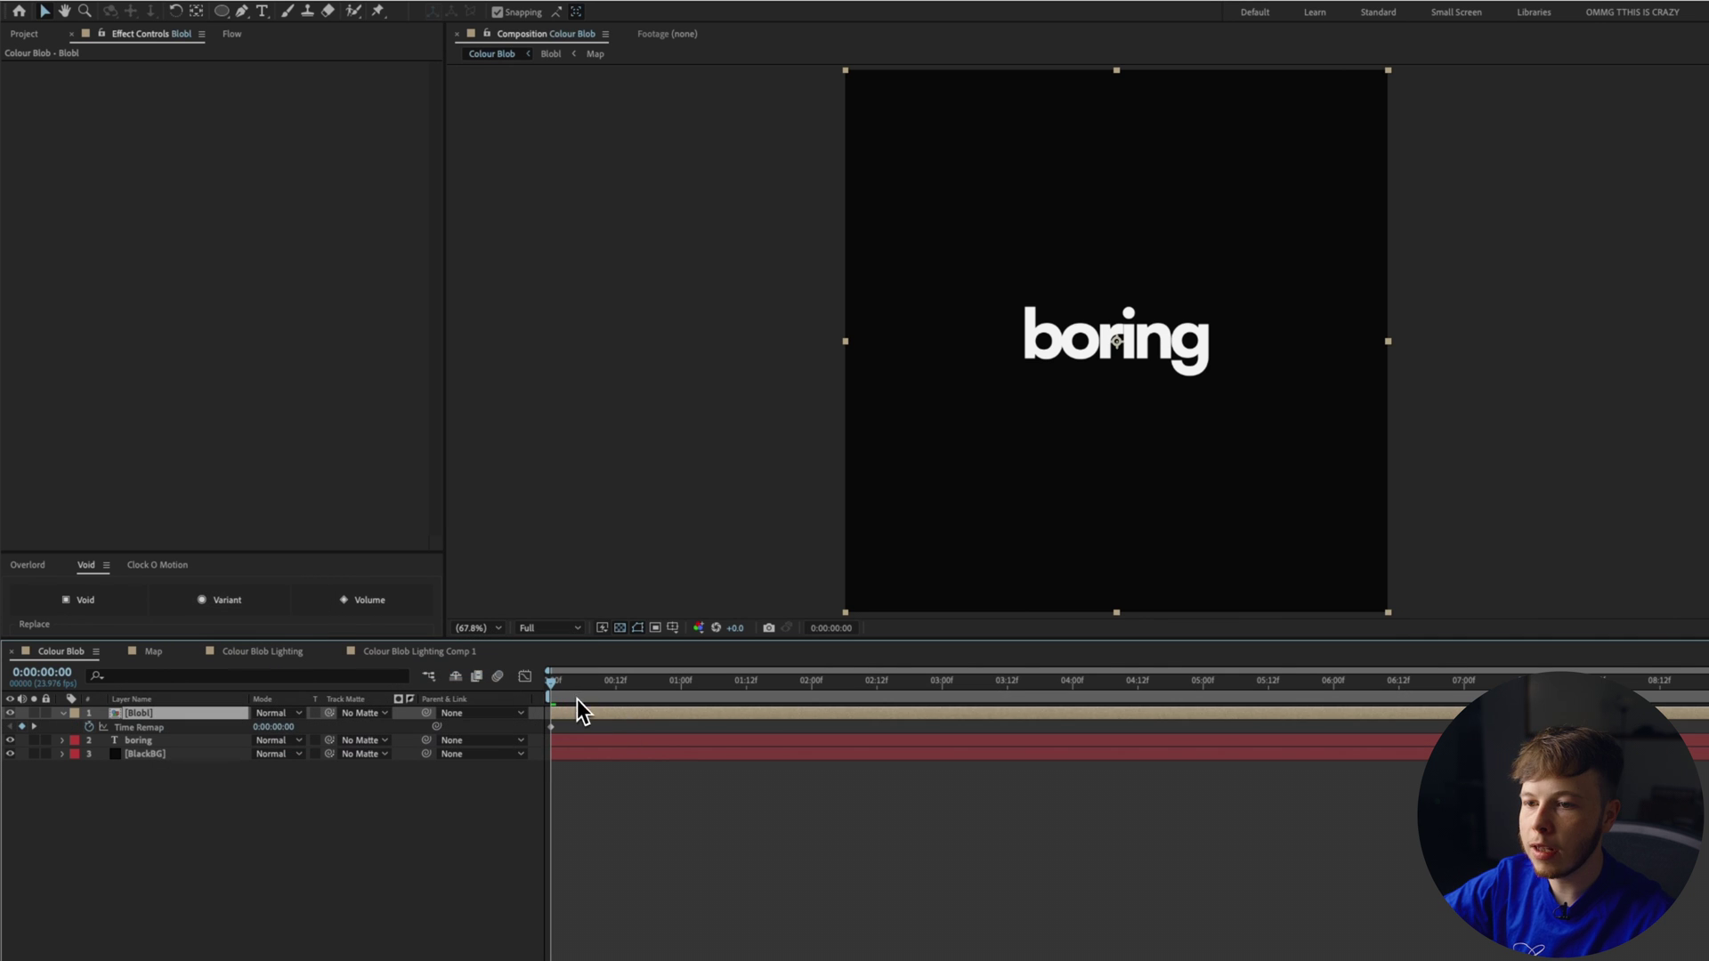
drag(576, 698, 931, 684)
click(22, 727)
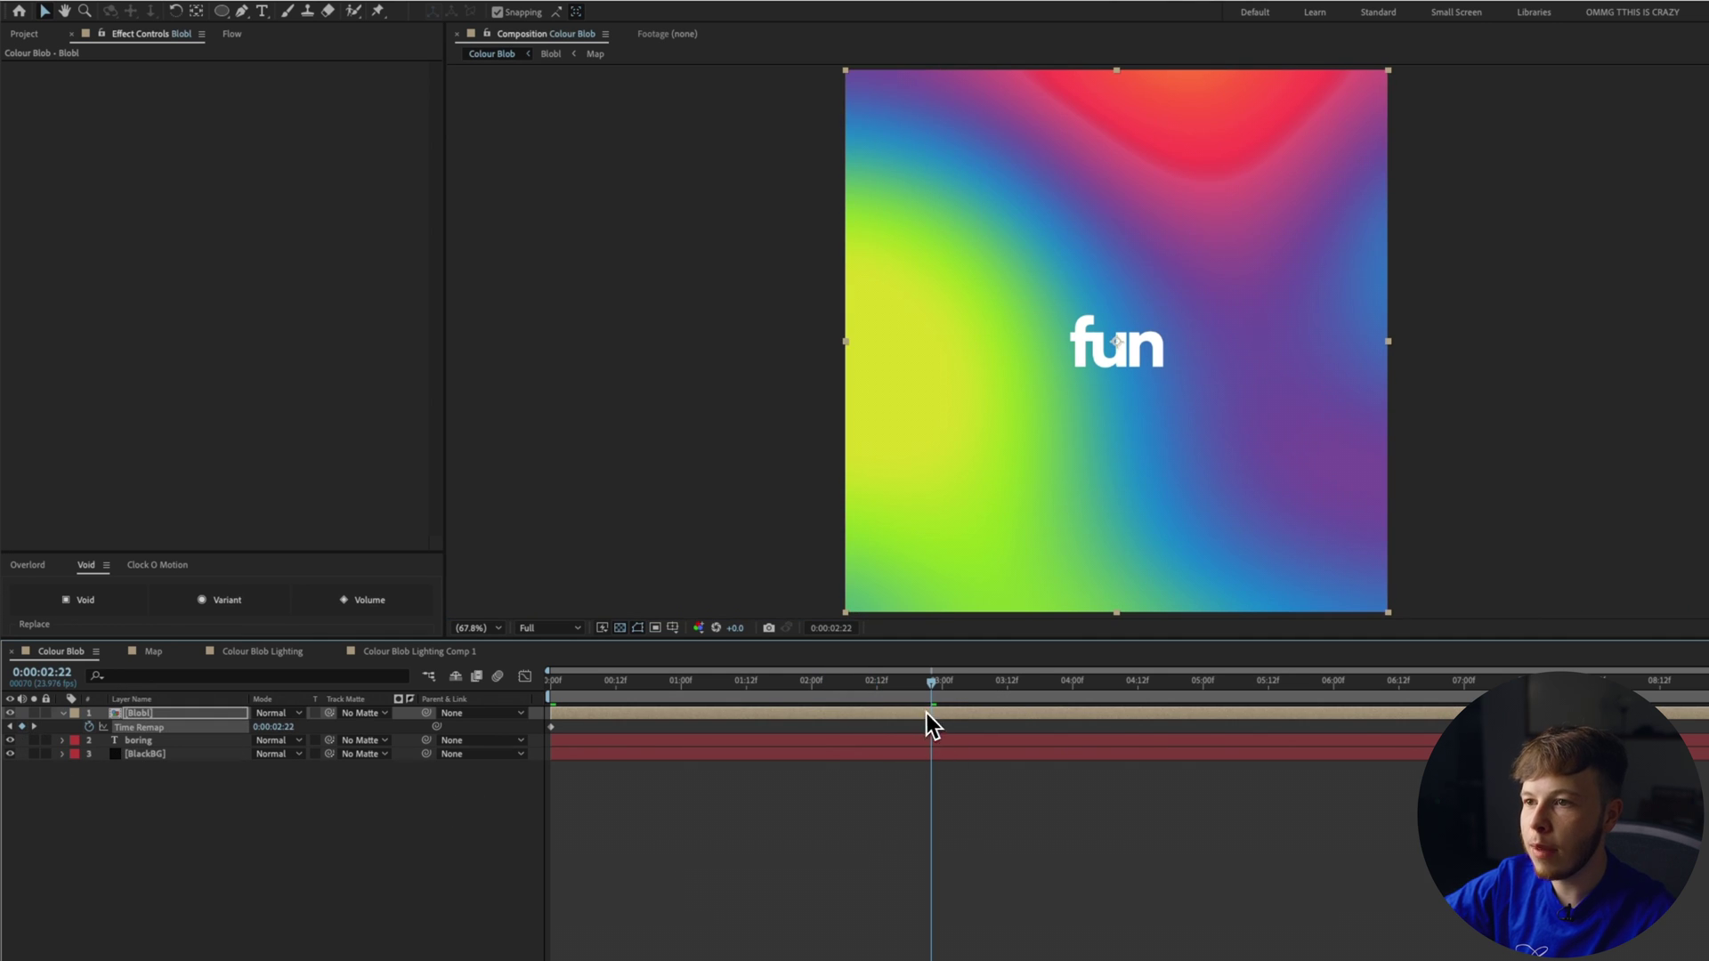
Step: Keyframe Blobl's Time Remap to 0:00:00:00 at 0:00:04:12 and delete the keyframe at the layer's end
drag(926, 690, 1140, 698)
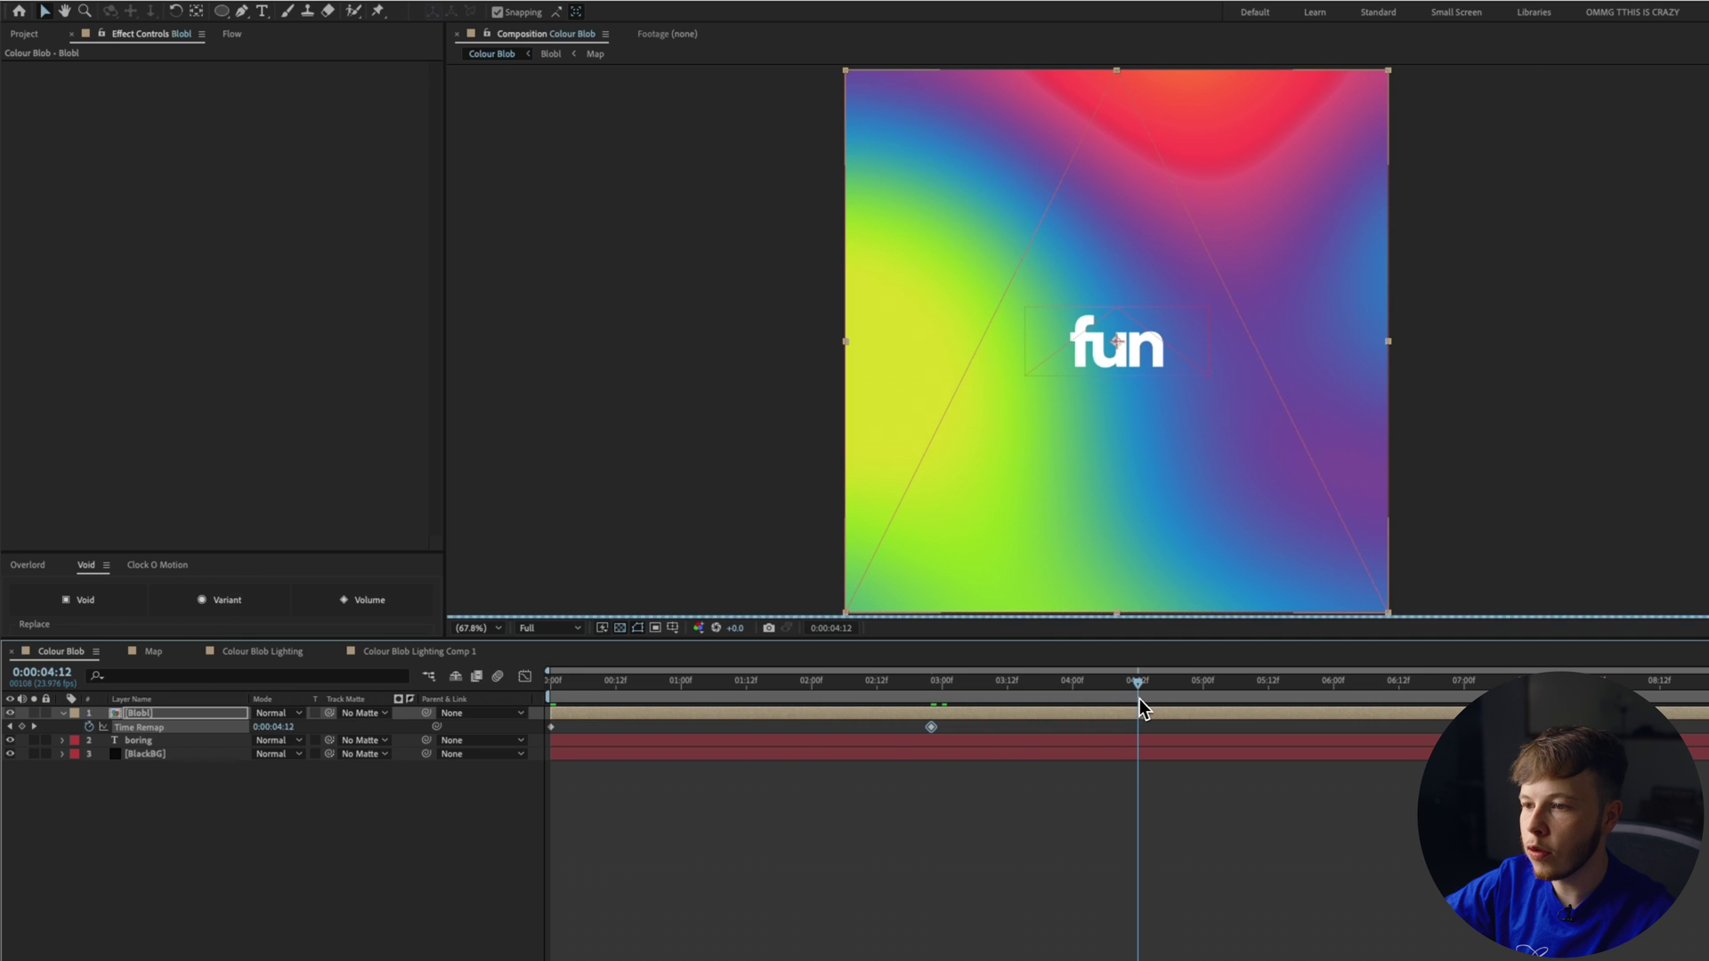
click(283, 726)
key(Return)
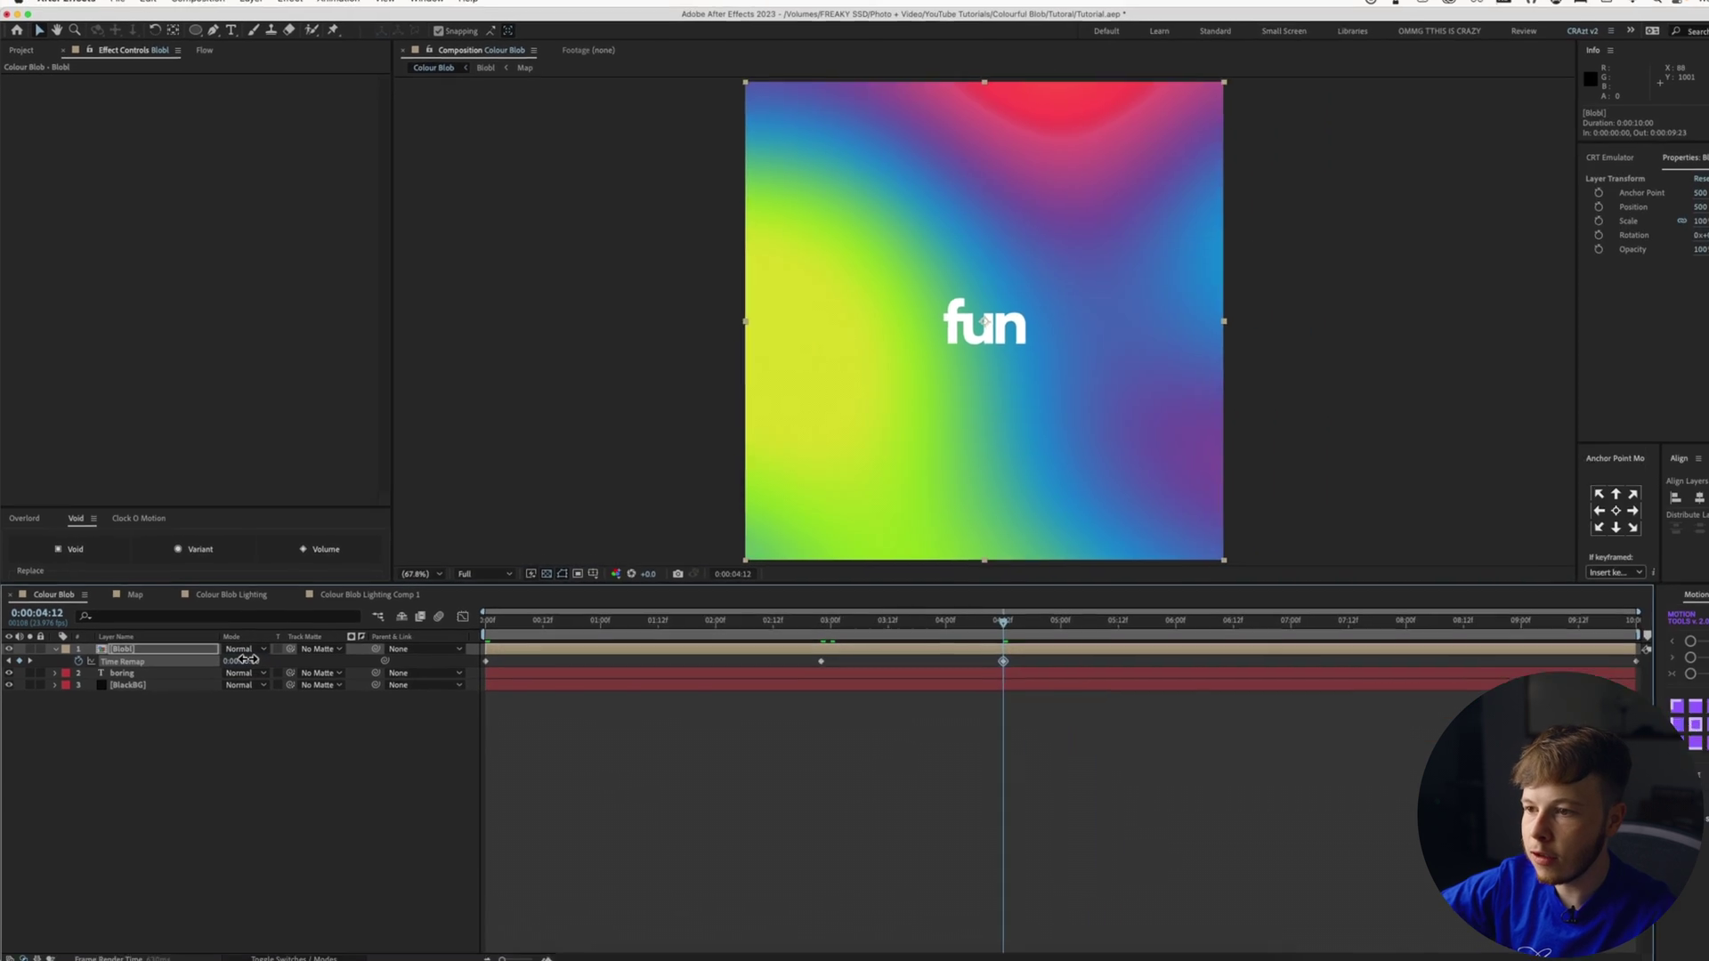
click(1635, 662)
key(Delete)
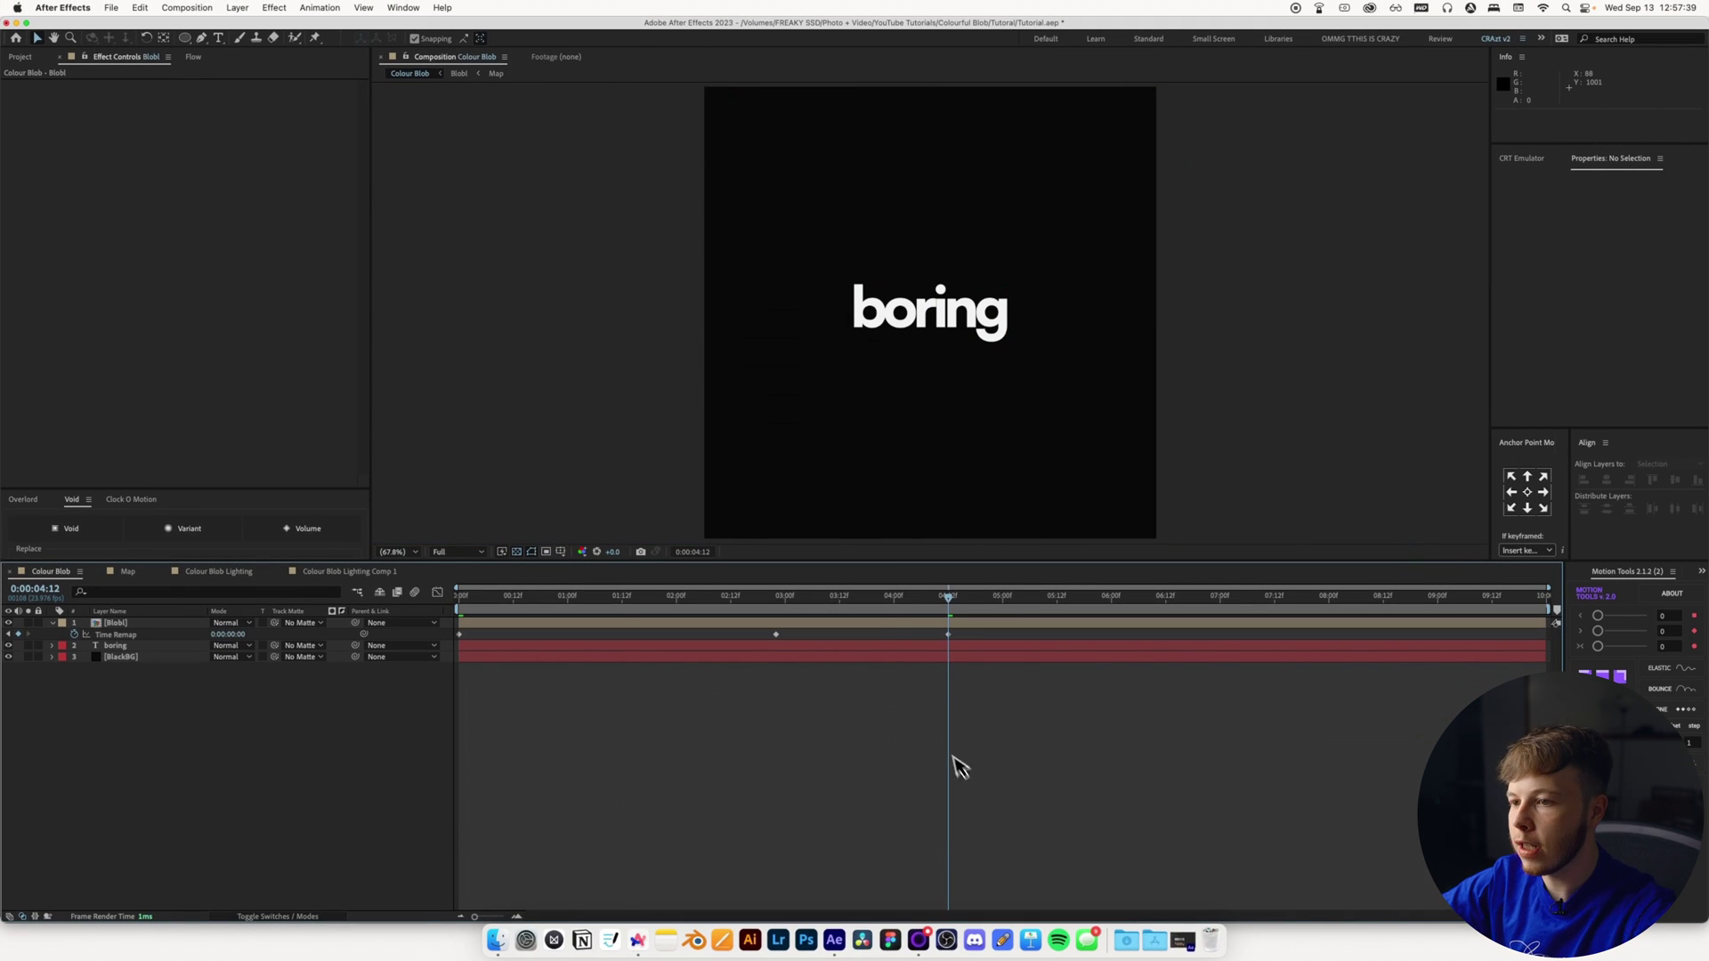
drag(948, 597, 457, 595)
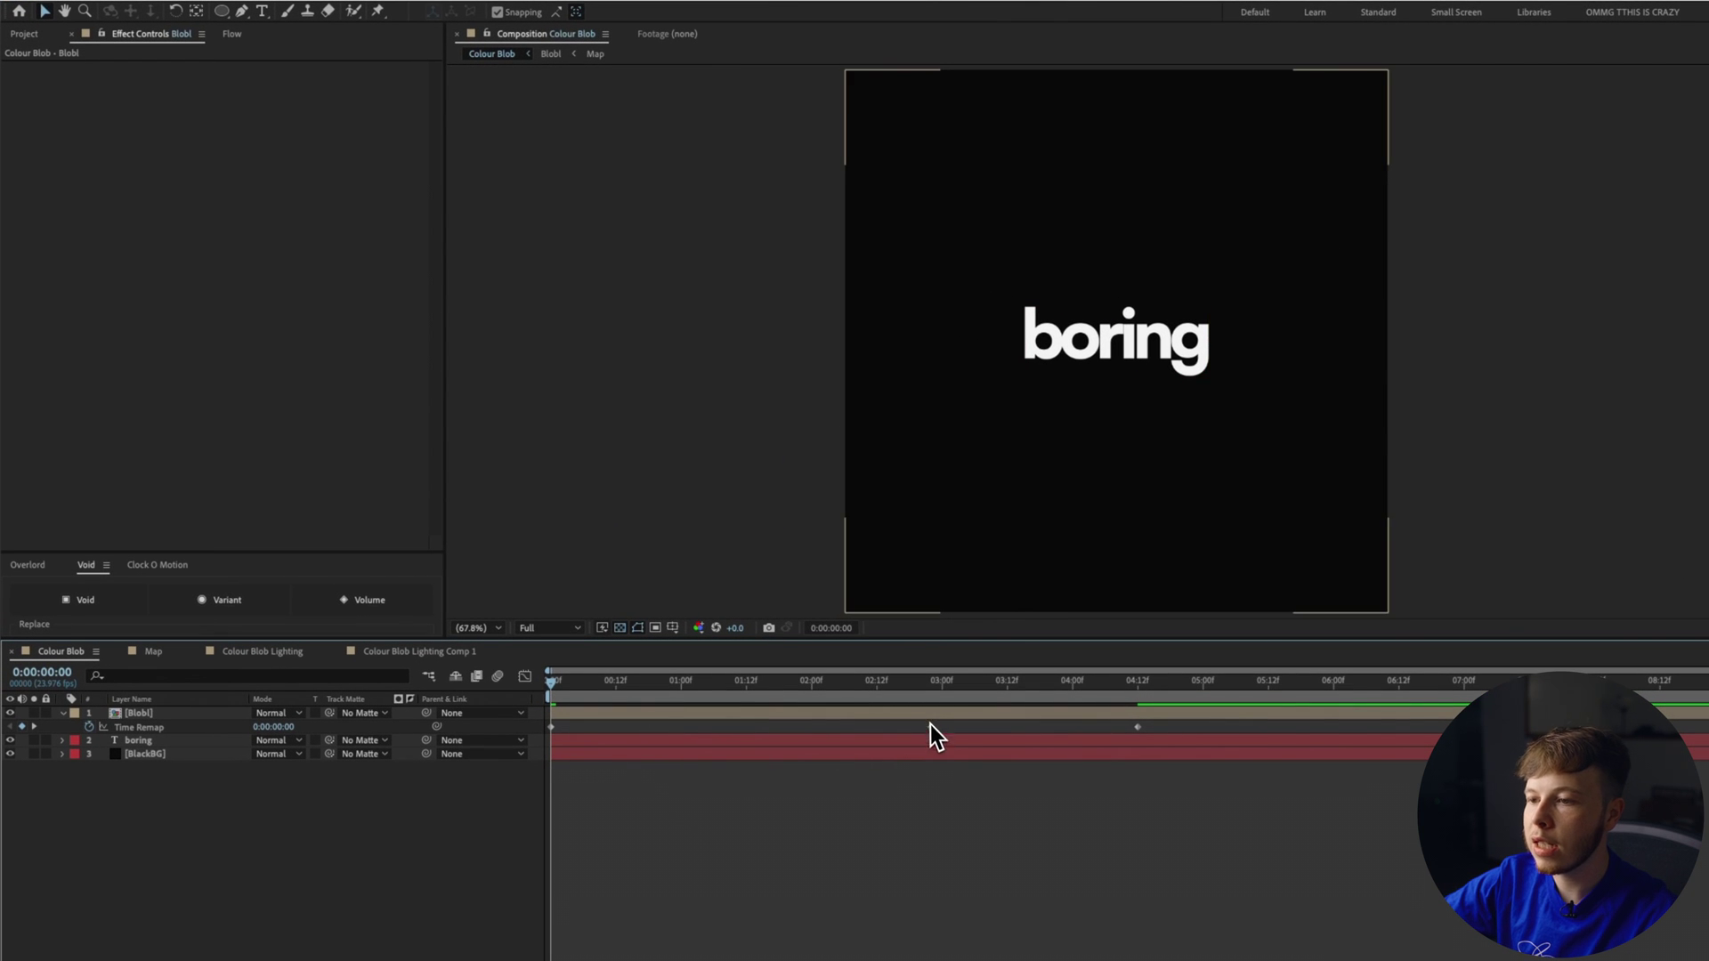
drag(1116, 687, 1013, 701)
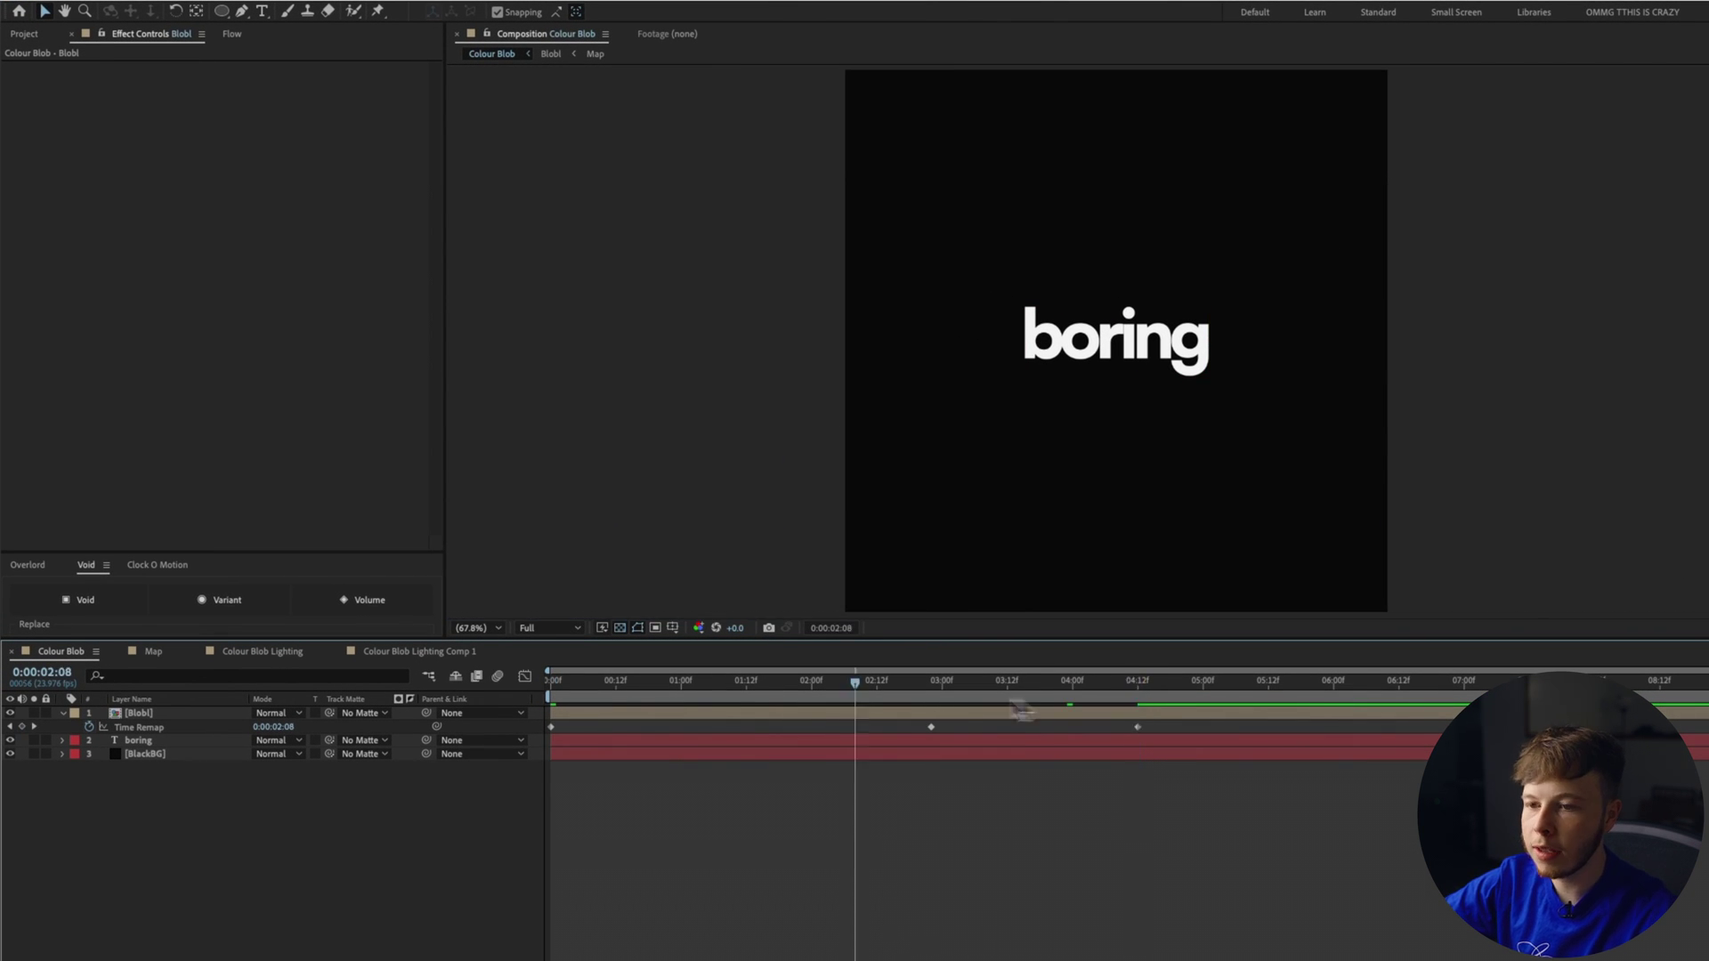
key(space)
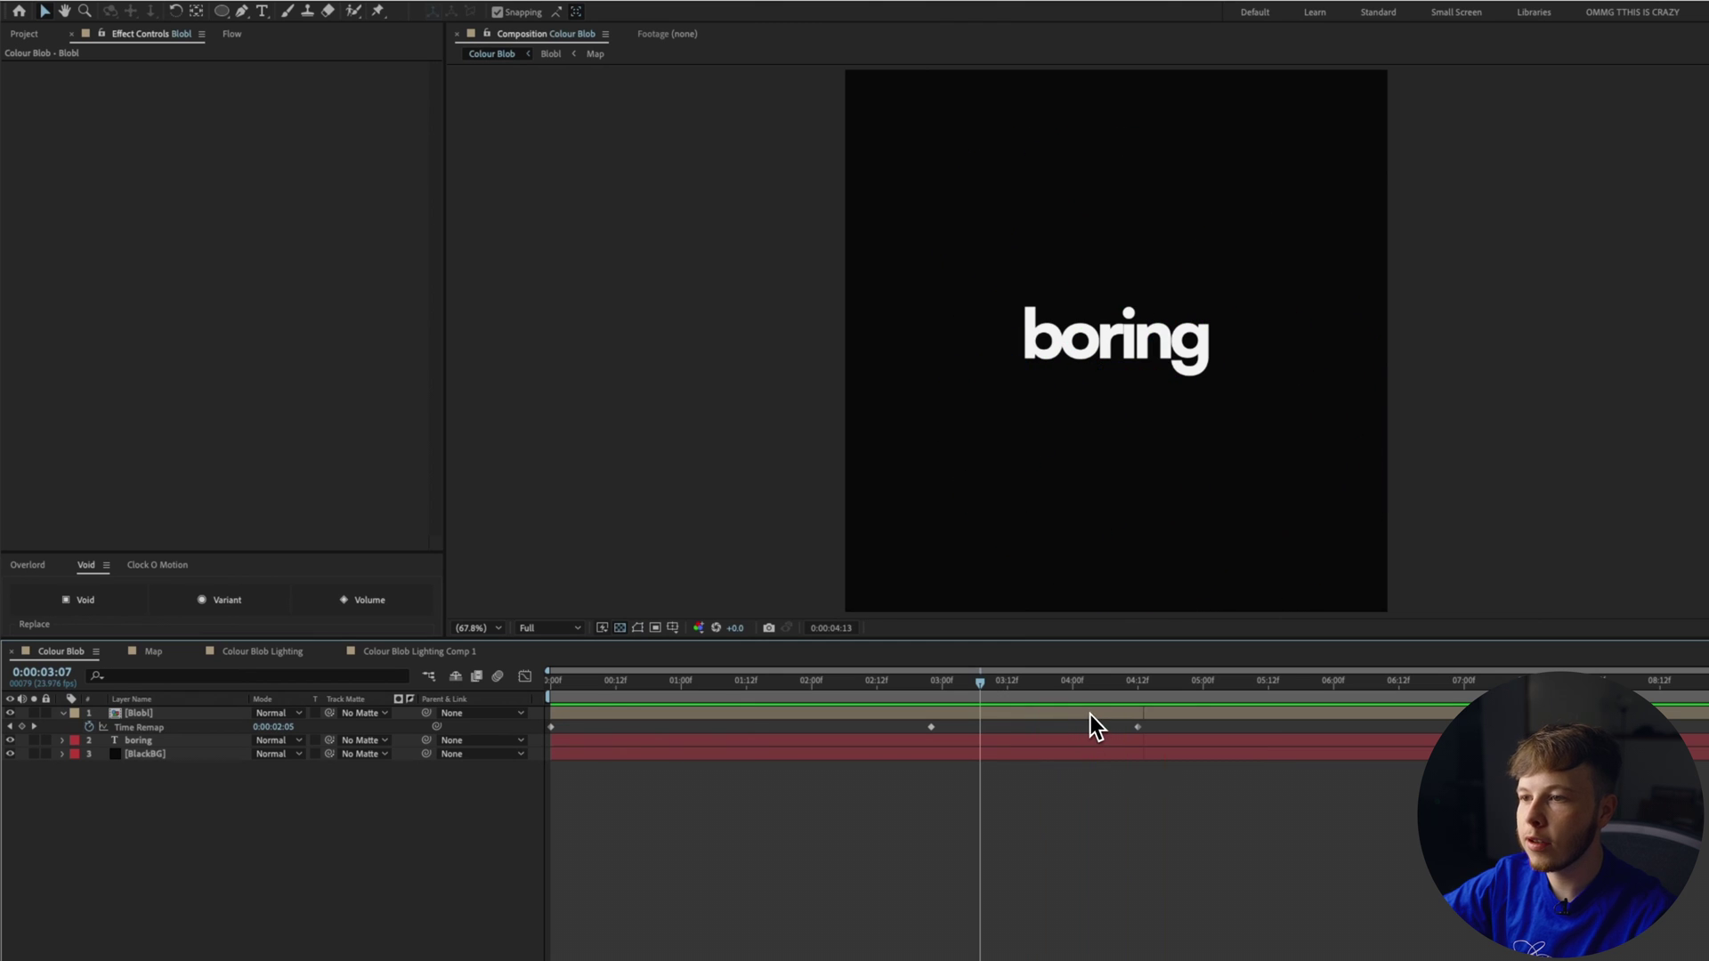
key(space)
Step: Apply Easy Ease to all three Time Remap keyframes of the Blobl layer
drag(1160, 726, 1060, 771)
click(1060, 771)
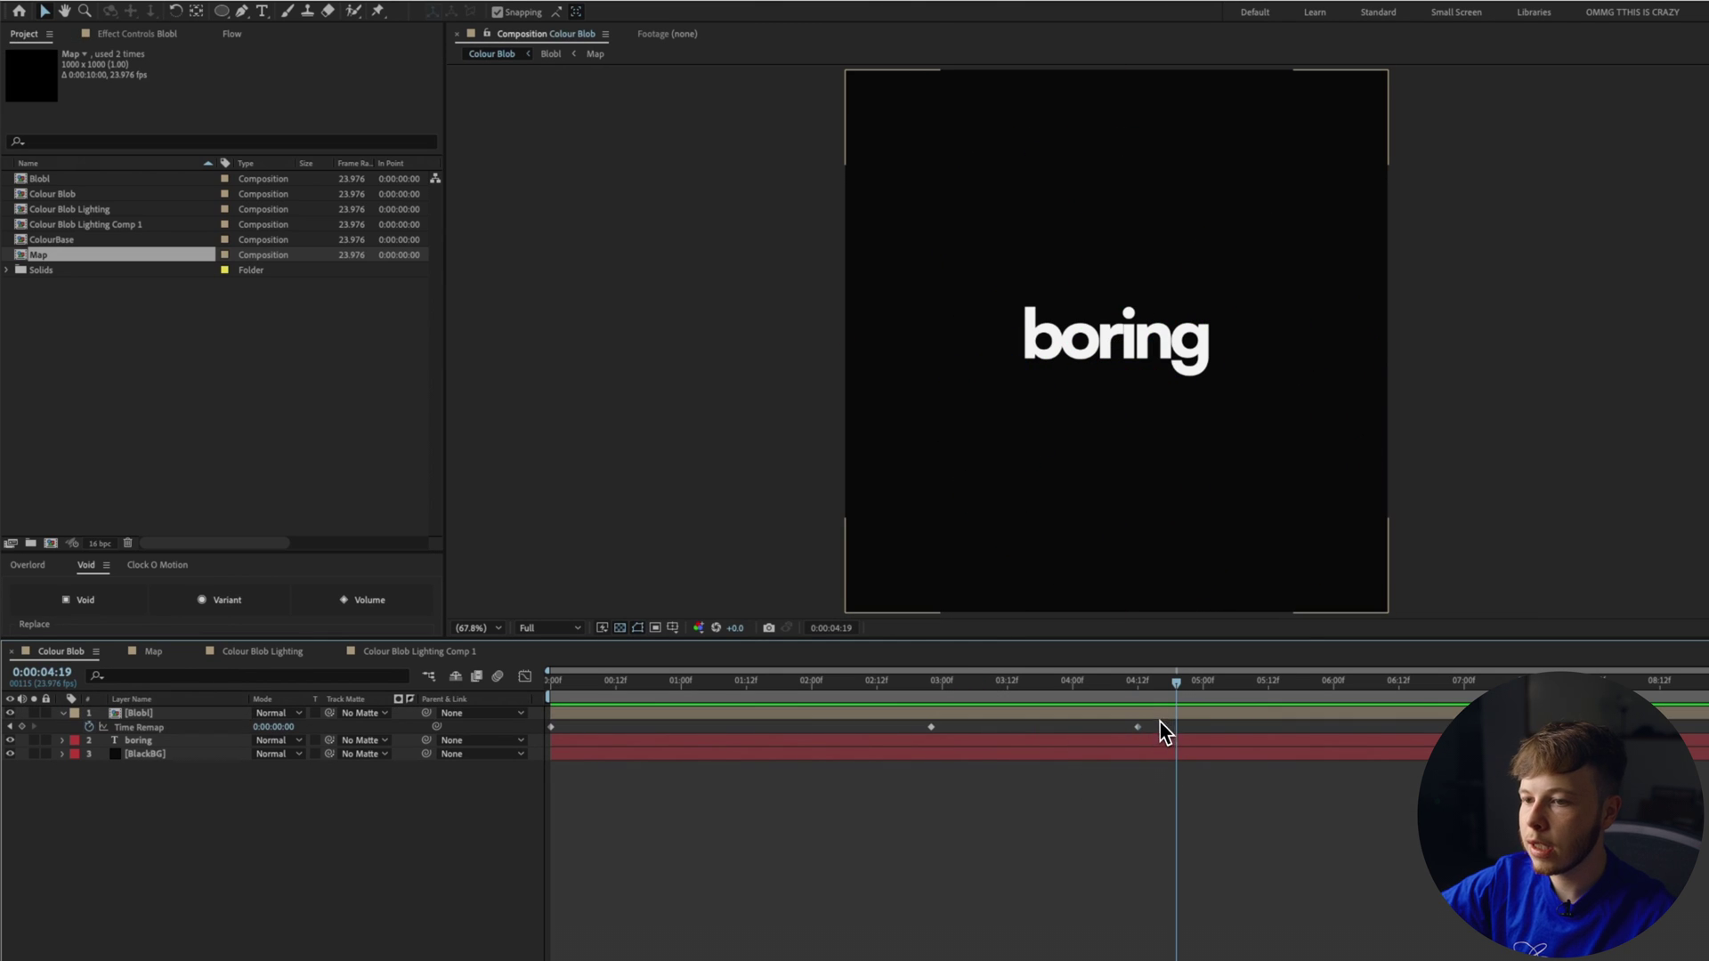
drag(1164, 731, 543, 766)
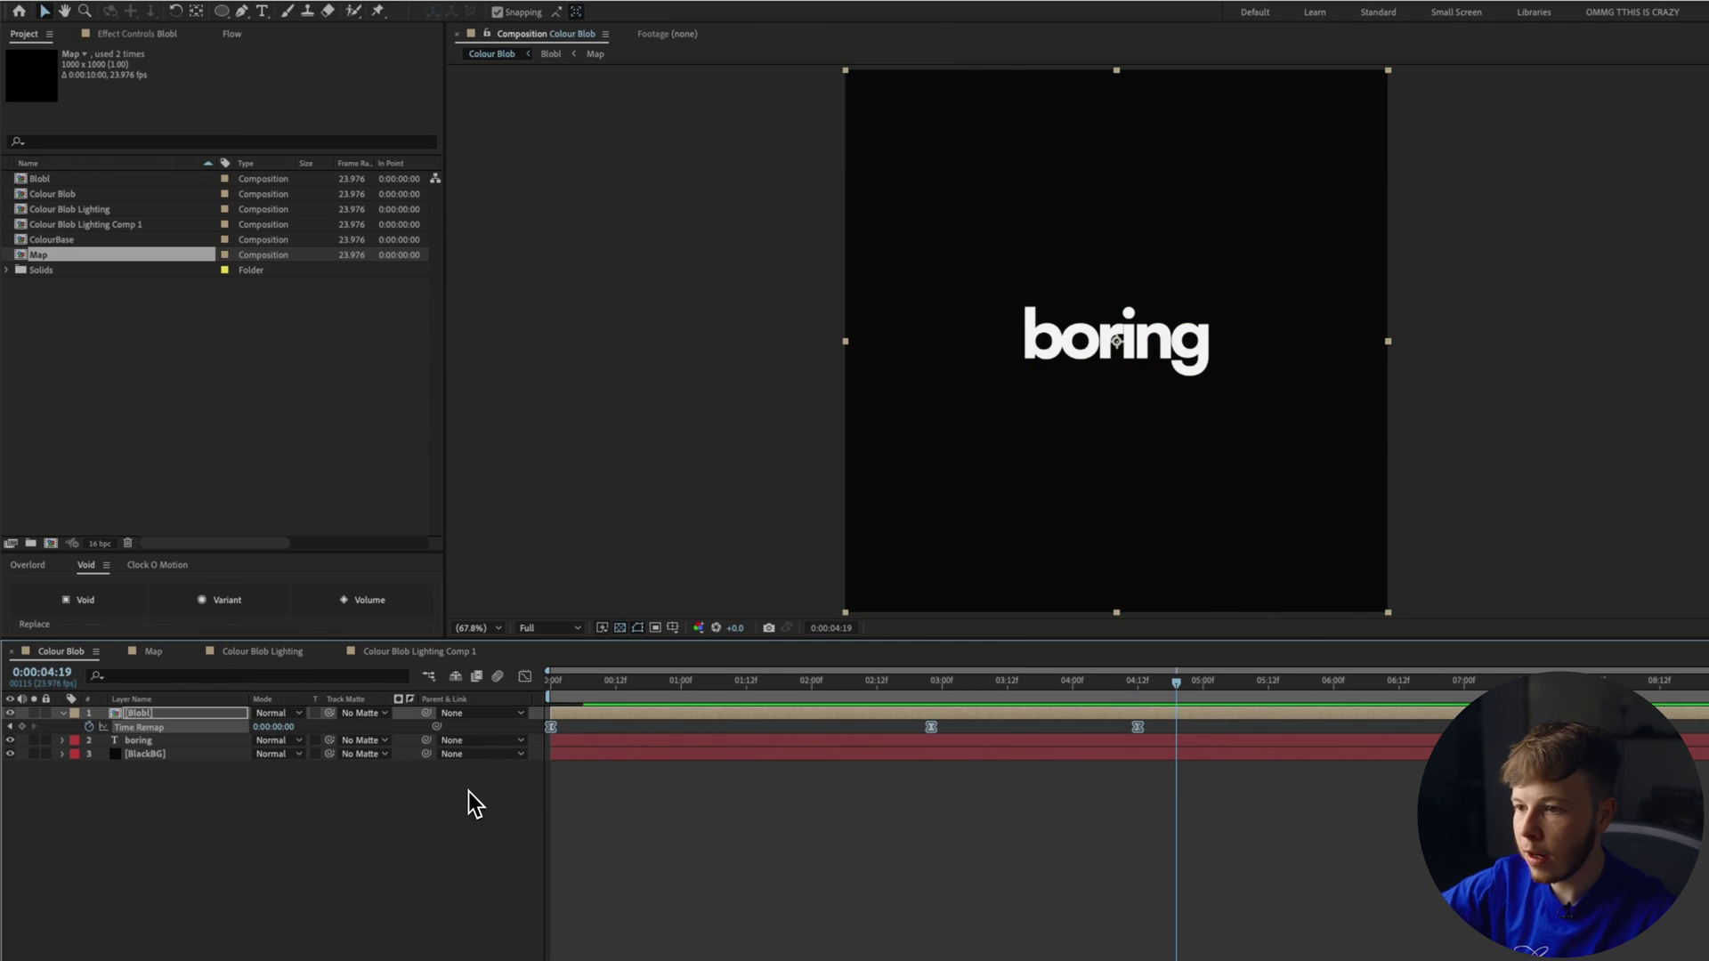
Step: Reshape Blobl's Time Remap speed curve by adjusting the influence handles of the middle and last keyframes
click(527, 678)
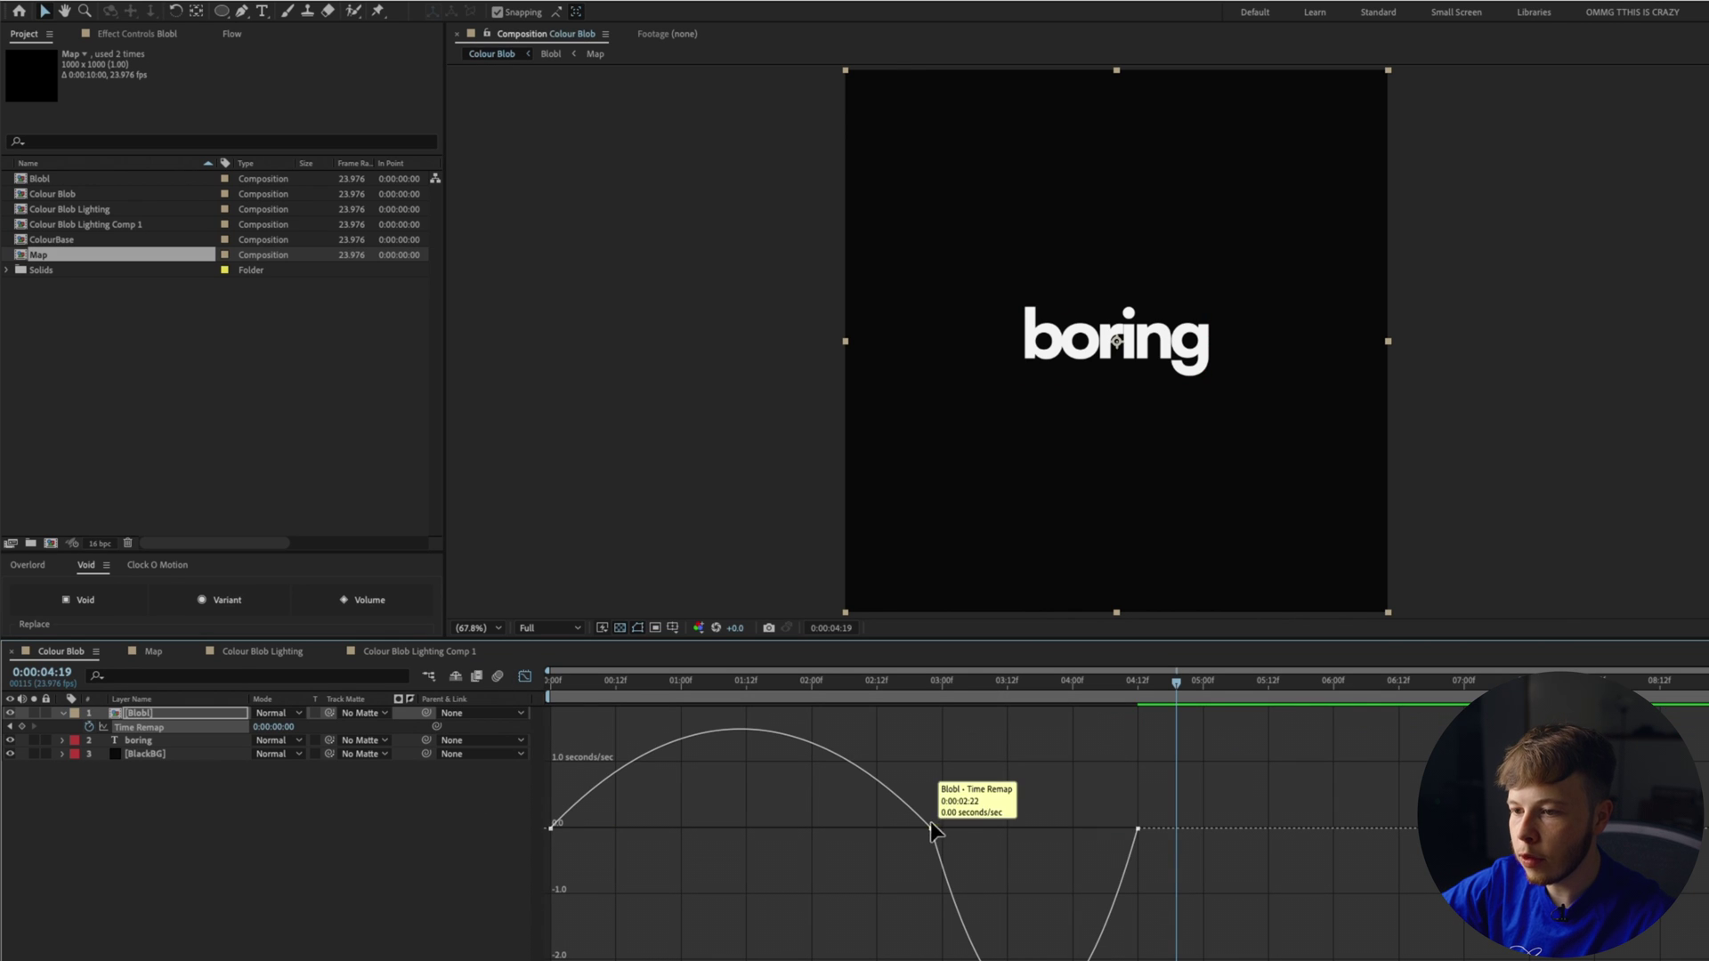
mouse_move(966, 792)
mouse_down()
mouse_move(840, 847)
mouse_move(979, 818)
mouse_up()
click(982, 813)
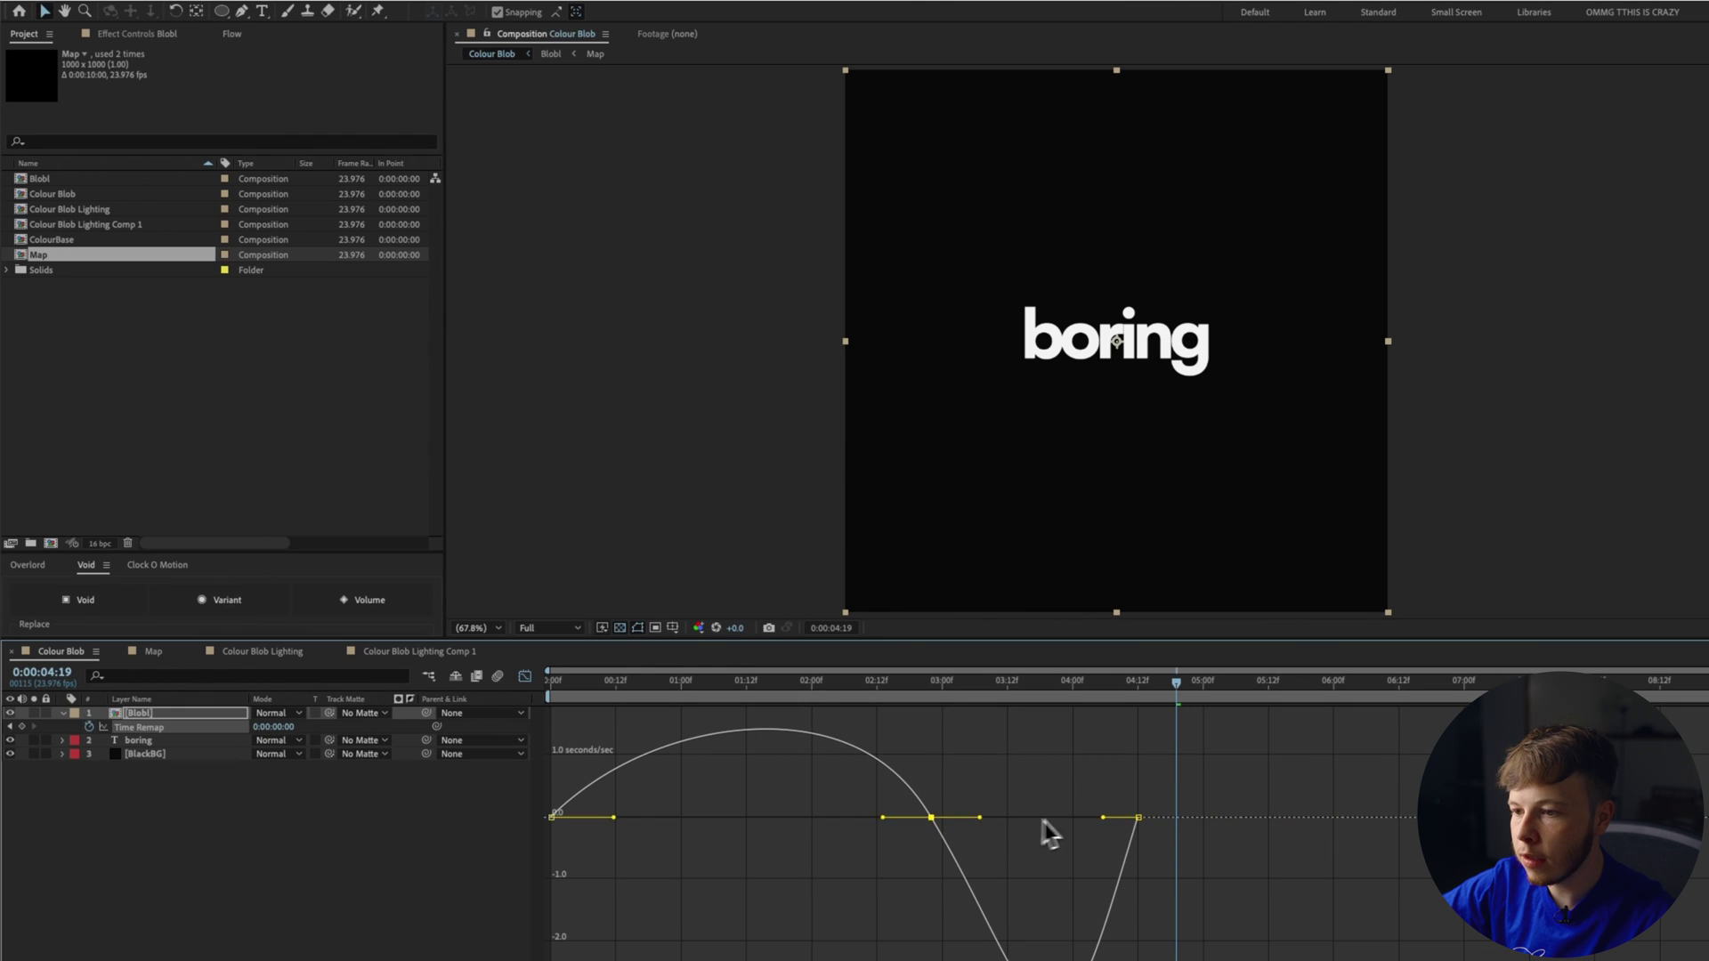
drag(1161, 799, 1082, 852)
drag(1103, 818, 1116, 820)
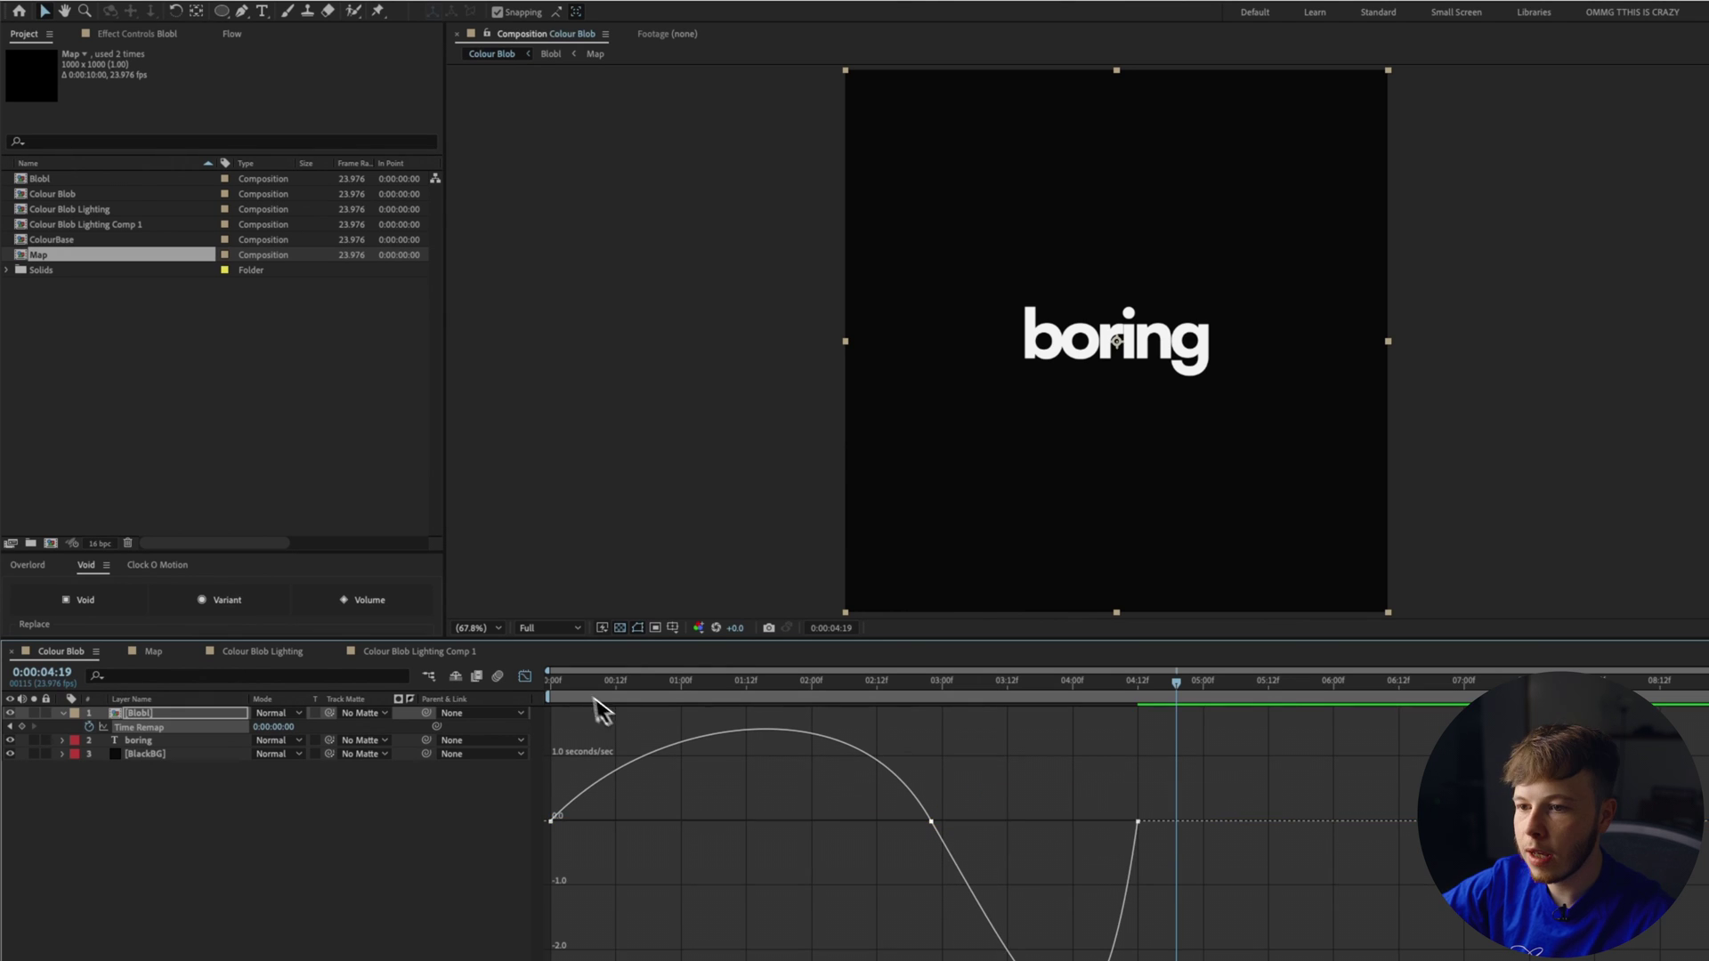
drag(679, 684, 719, 689)
click(524, 676)
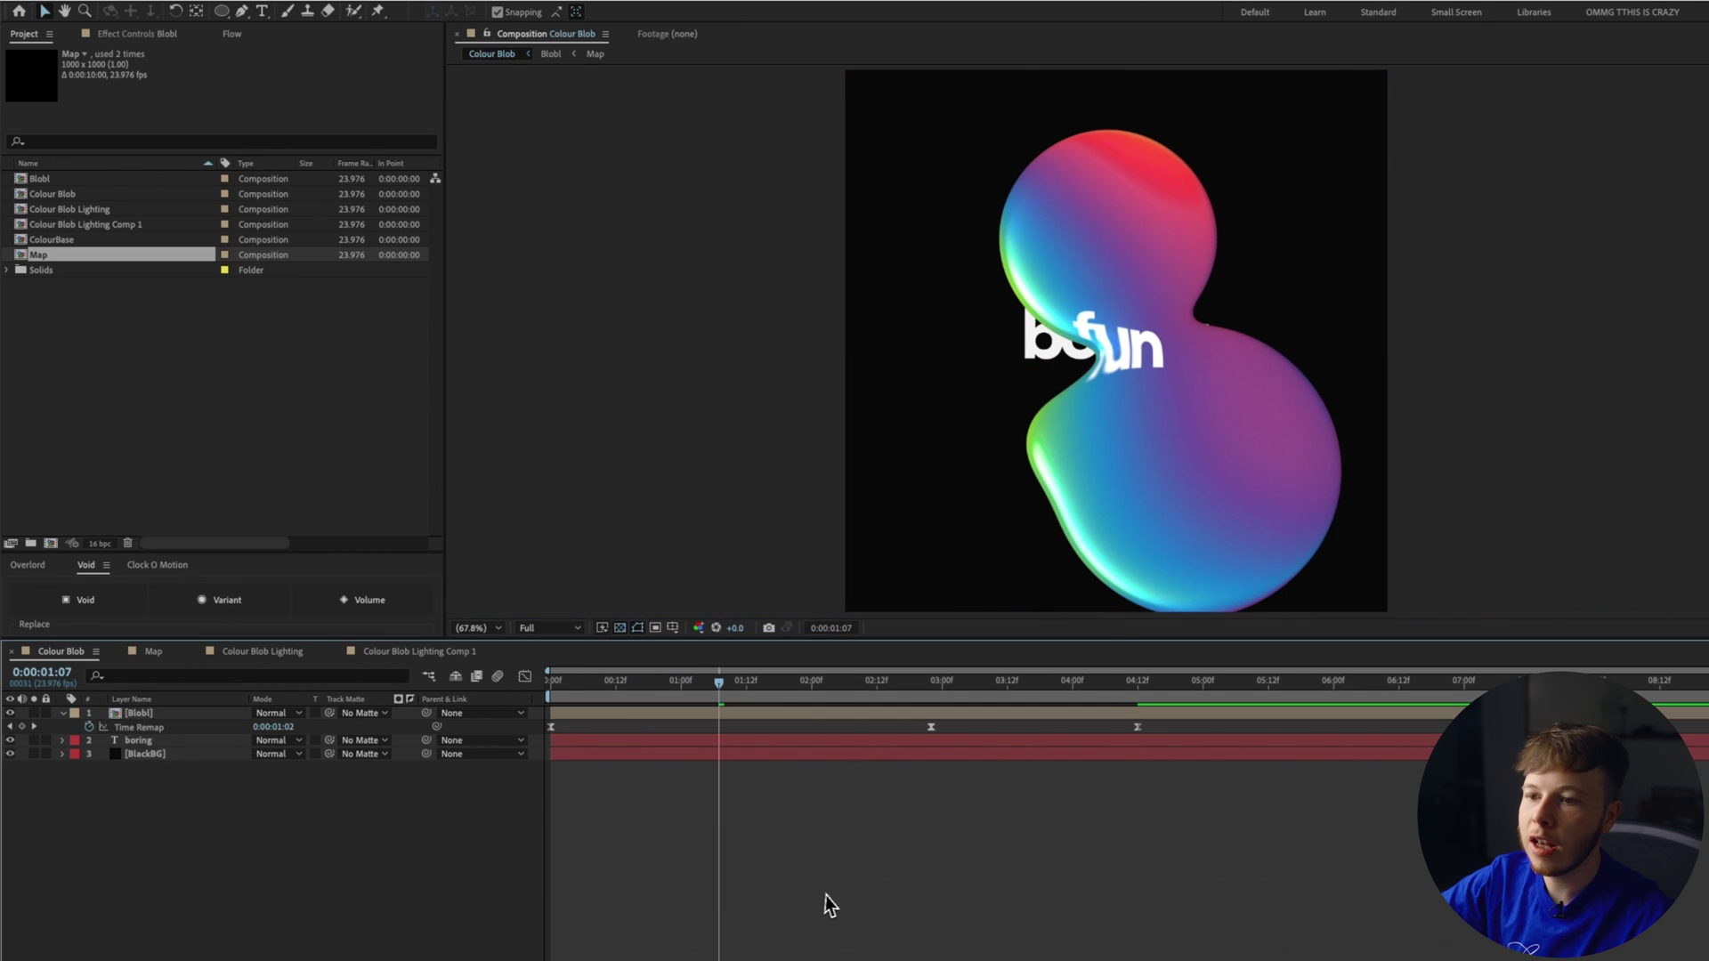
Step: Lower the middle Time Remap keyframe to a speed of about -0.5 seconds/sec in the speed graph and adjust its outgoing influence
key(space)
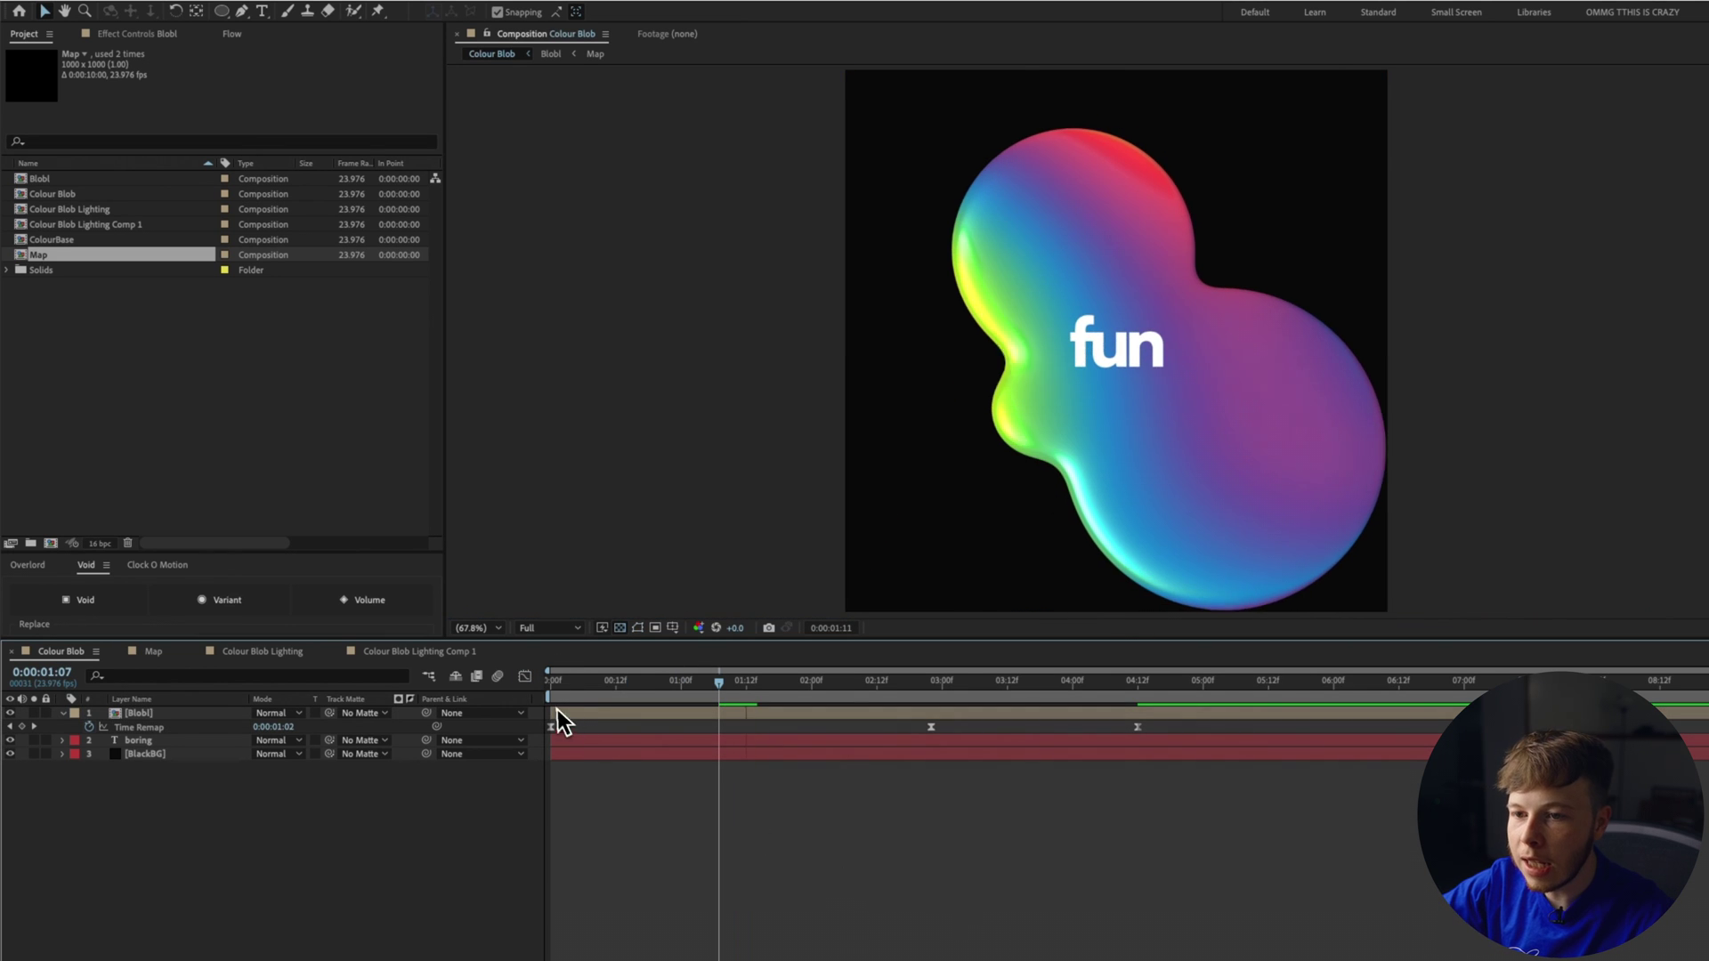
click(527, 678)
click(151, 727)
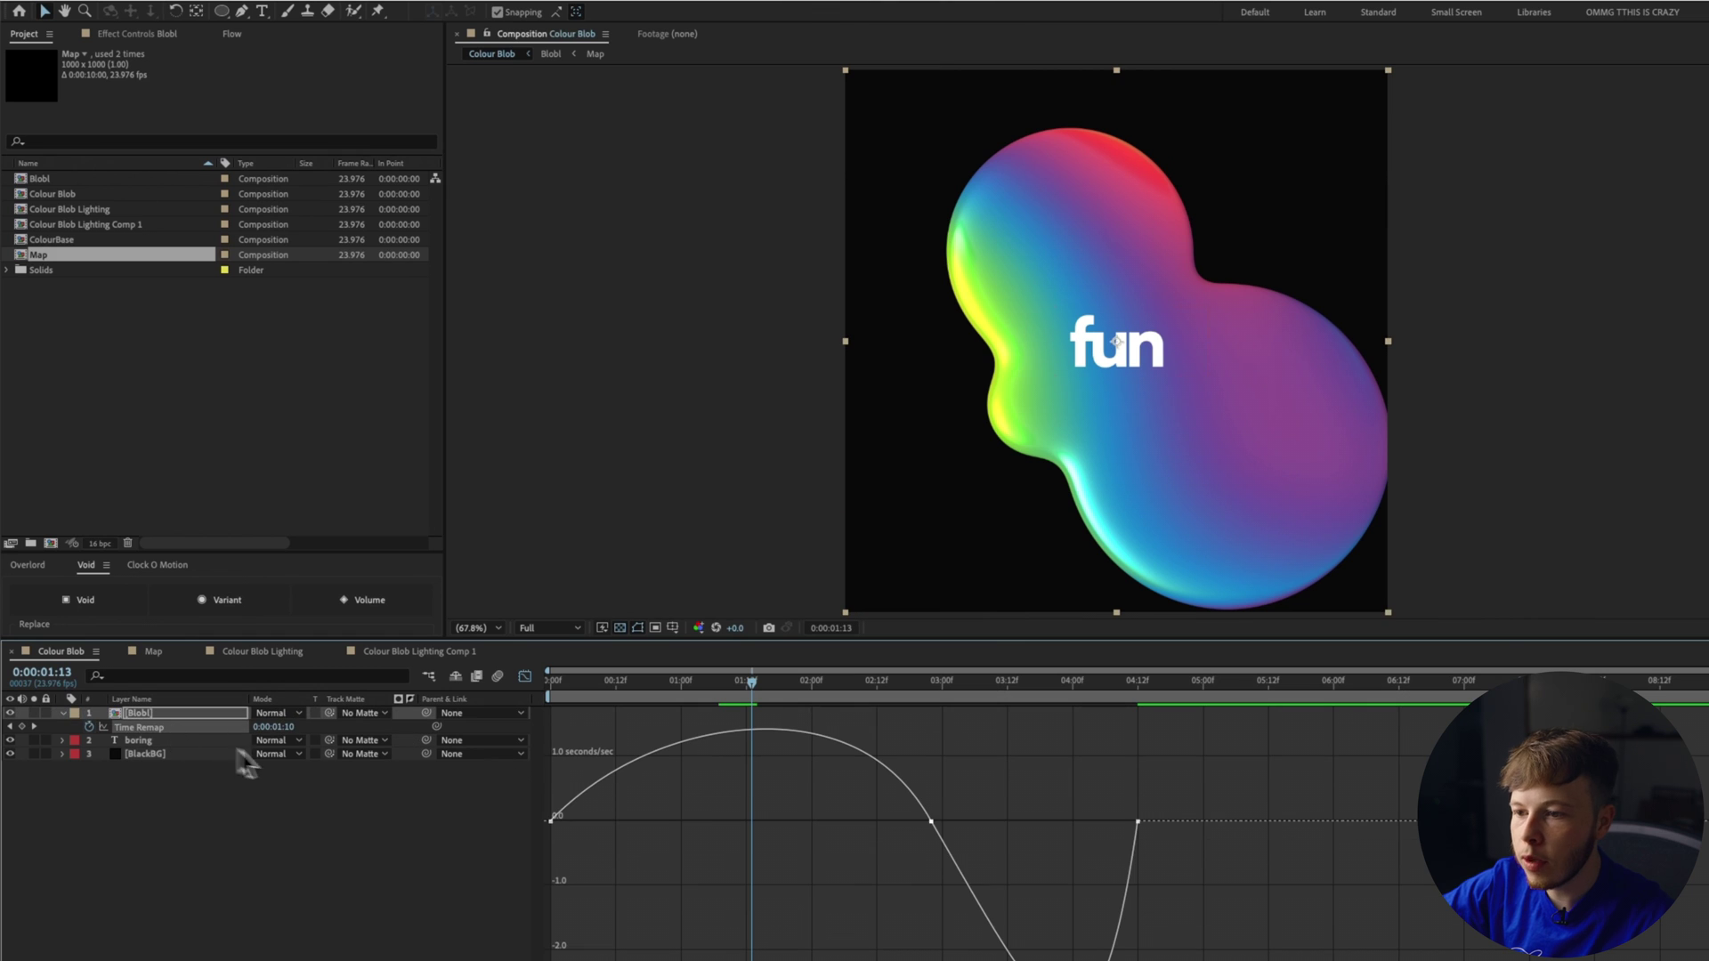
drag(931, 821, 909, 867)
click(975, 846)
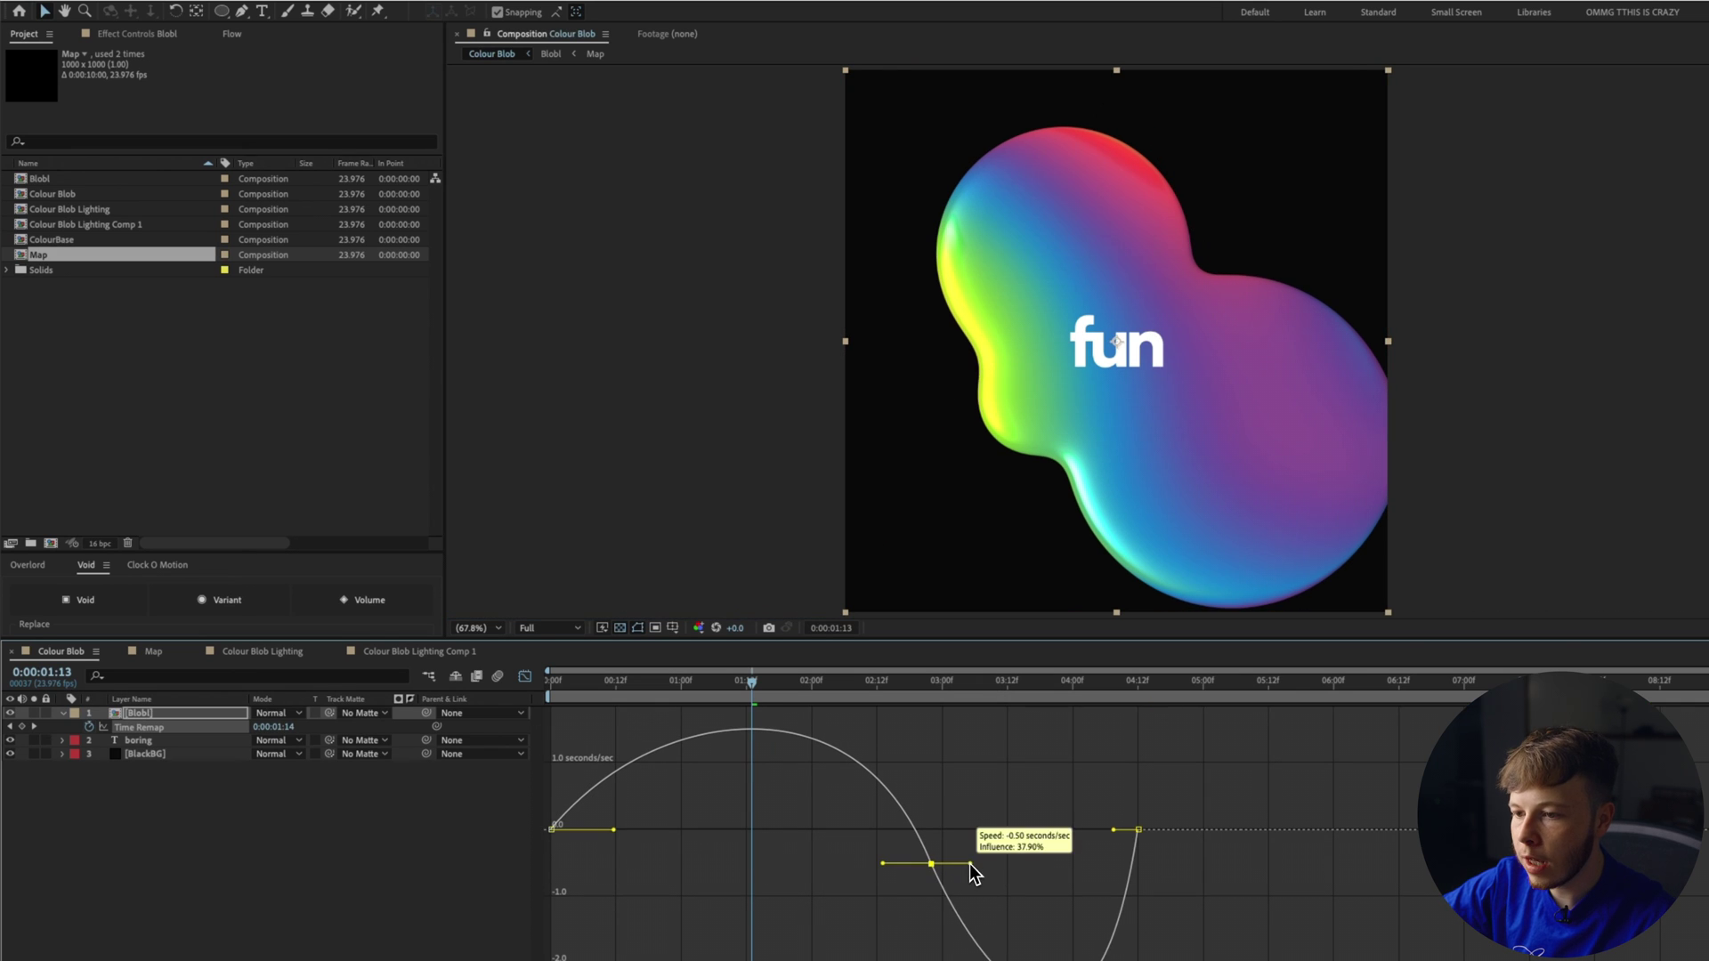
click(983, 867)
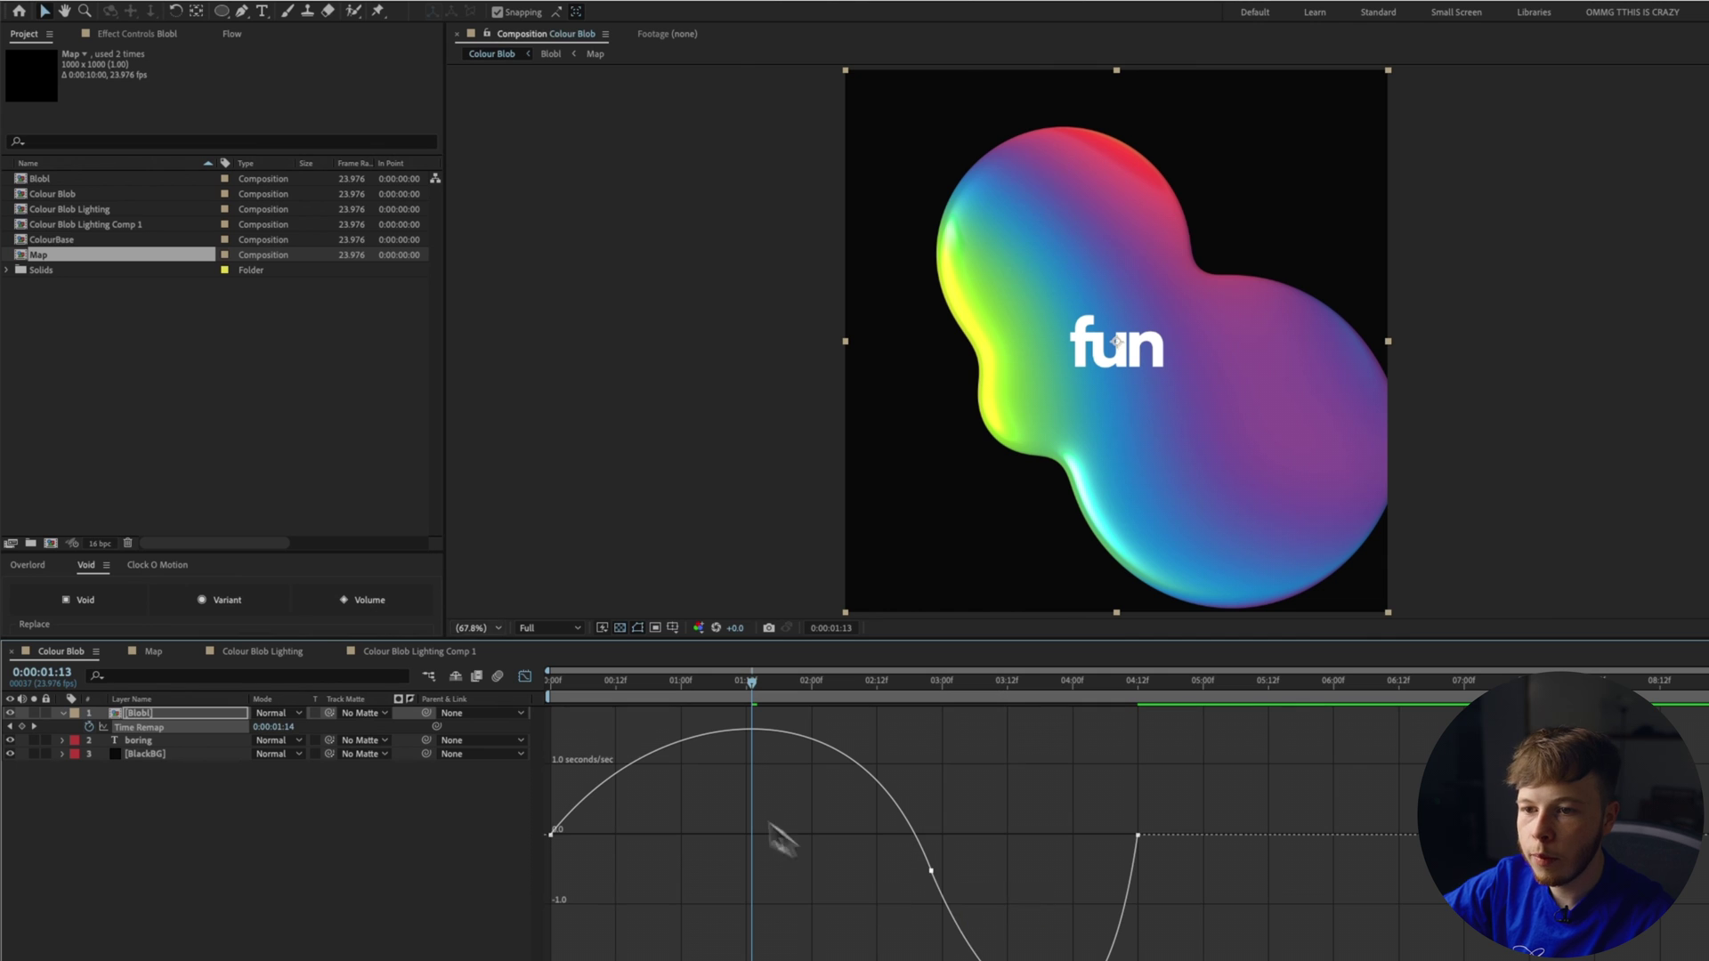
key(shift+F3)
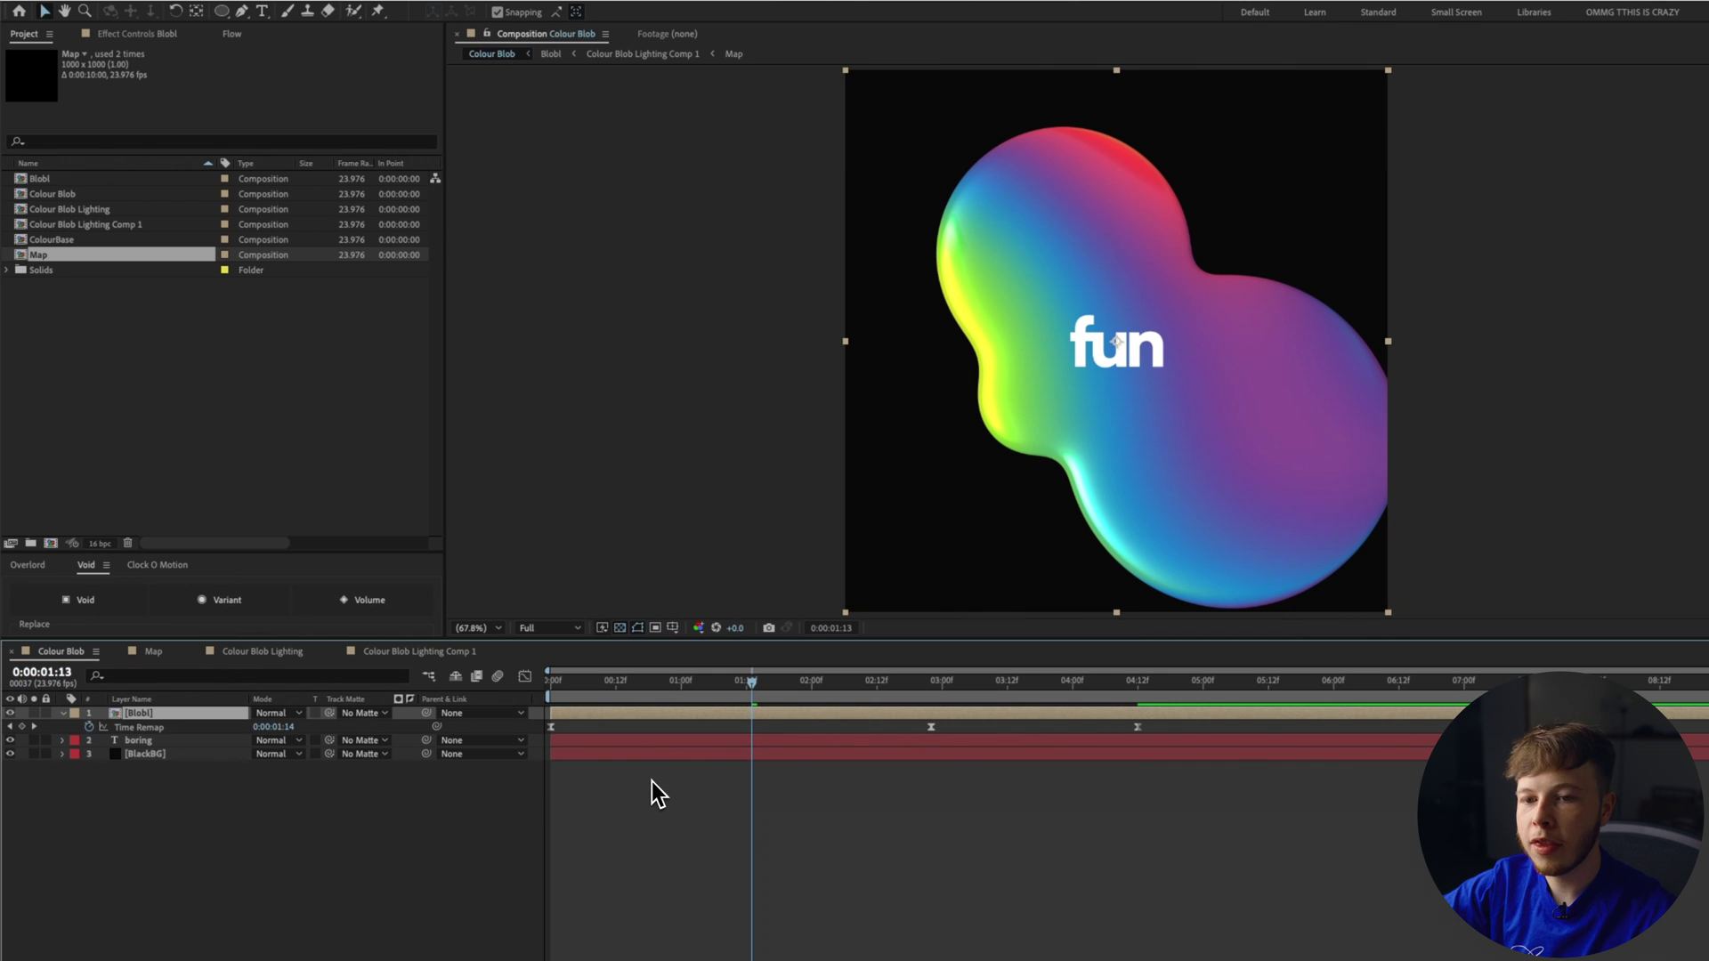
Step: Apply the CC Force Motion Blur effect to the Blobl layer
key(ctrl+space)
text(for)
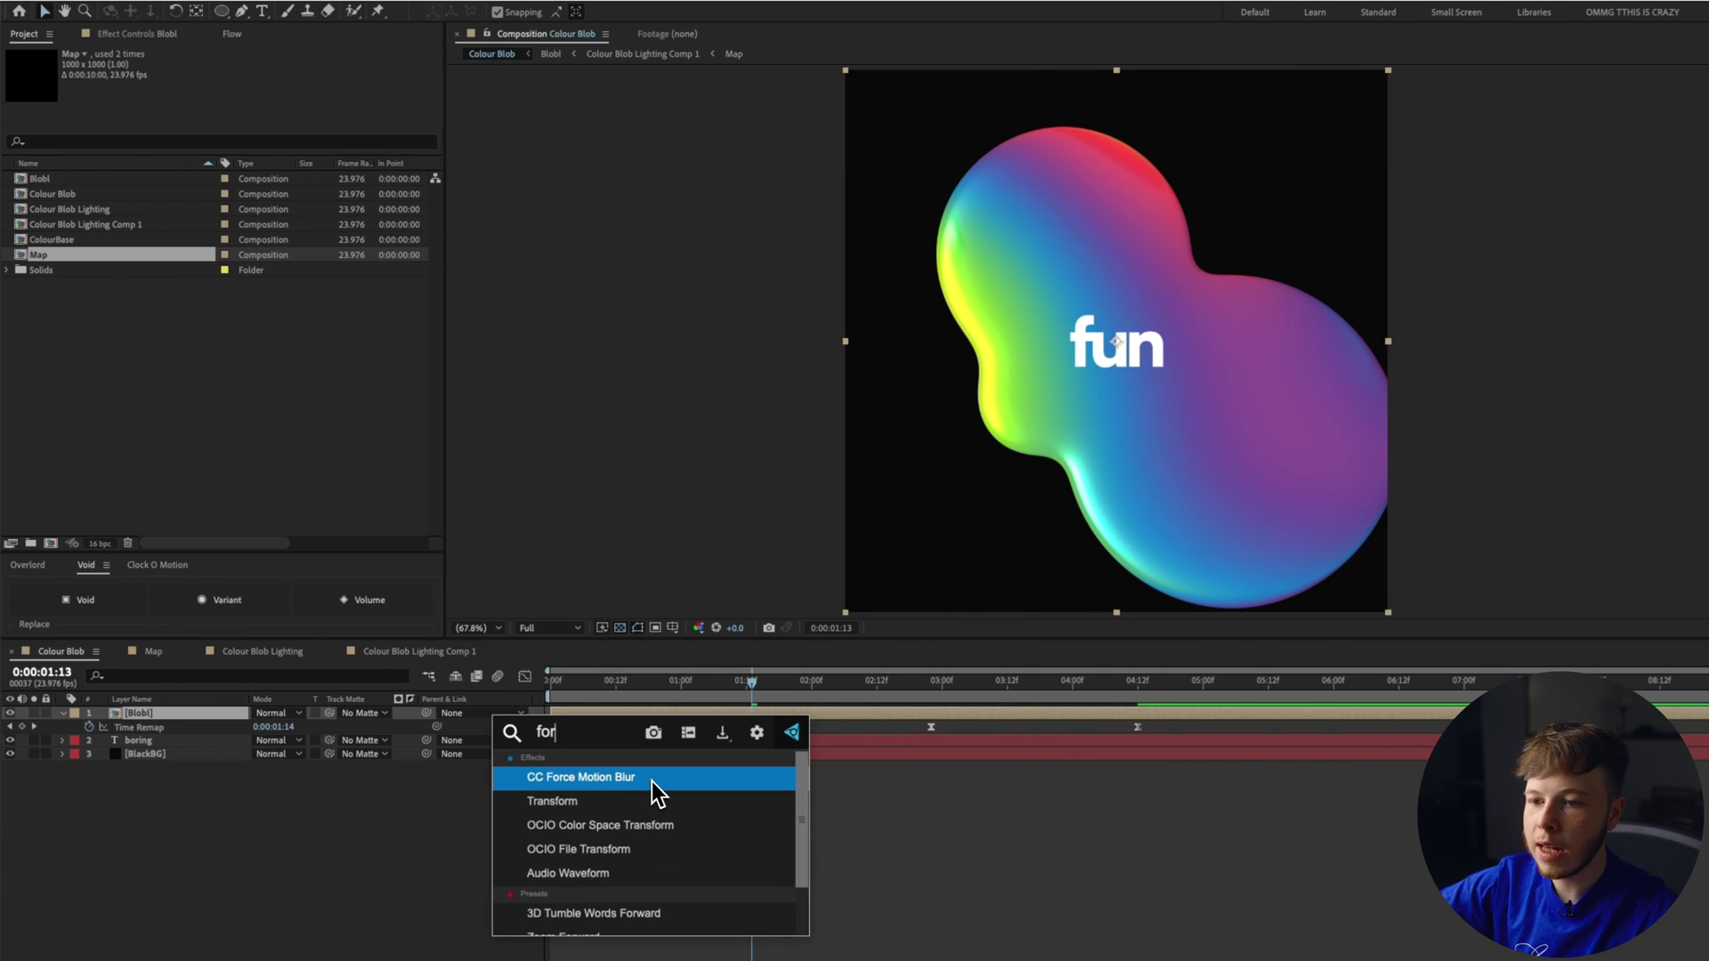
key(Return)
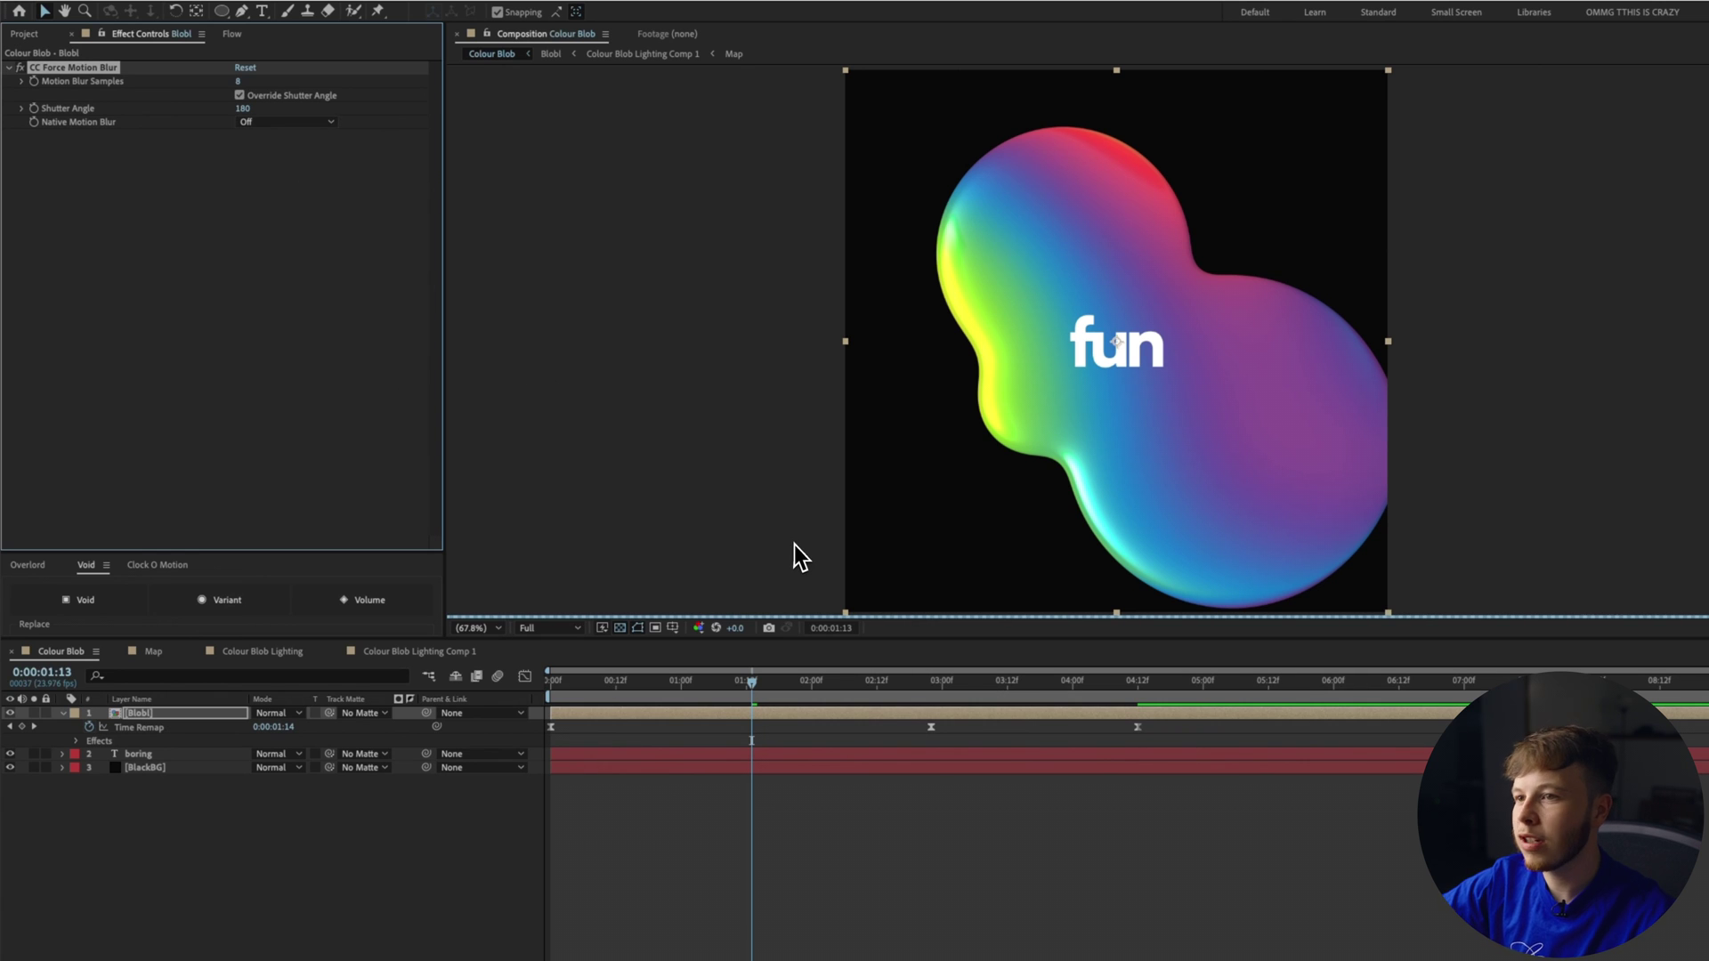
Step: Create an adjustment layer above Blobl and apply the Transform effect to it
key(ctrl+alt+y)
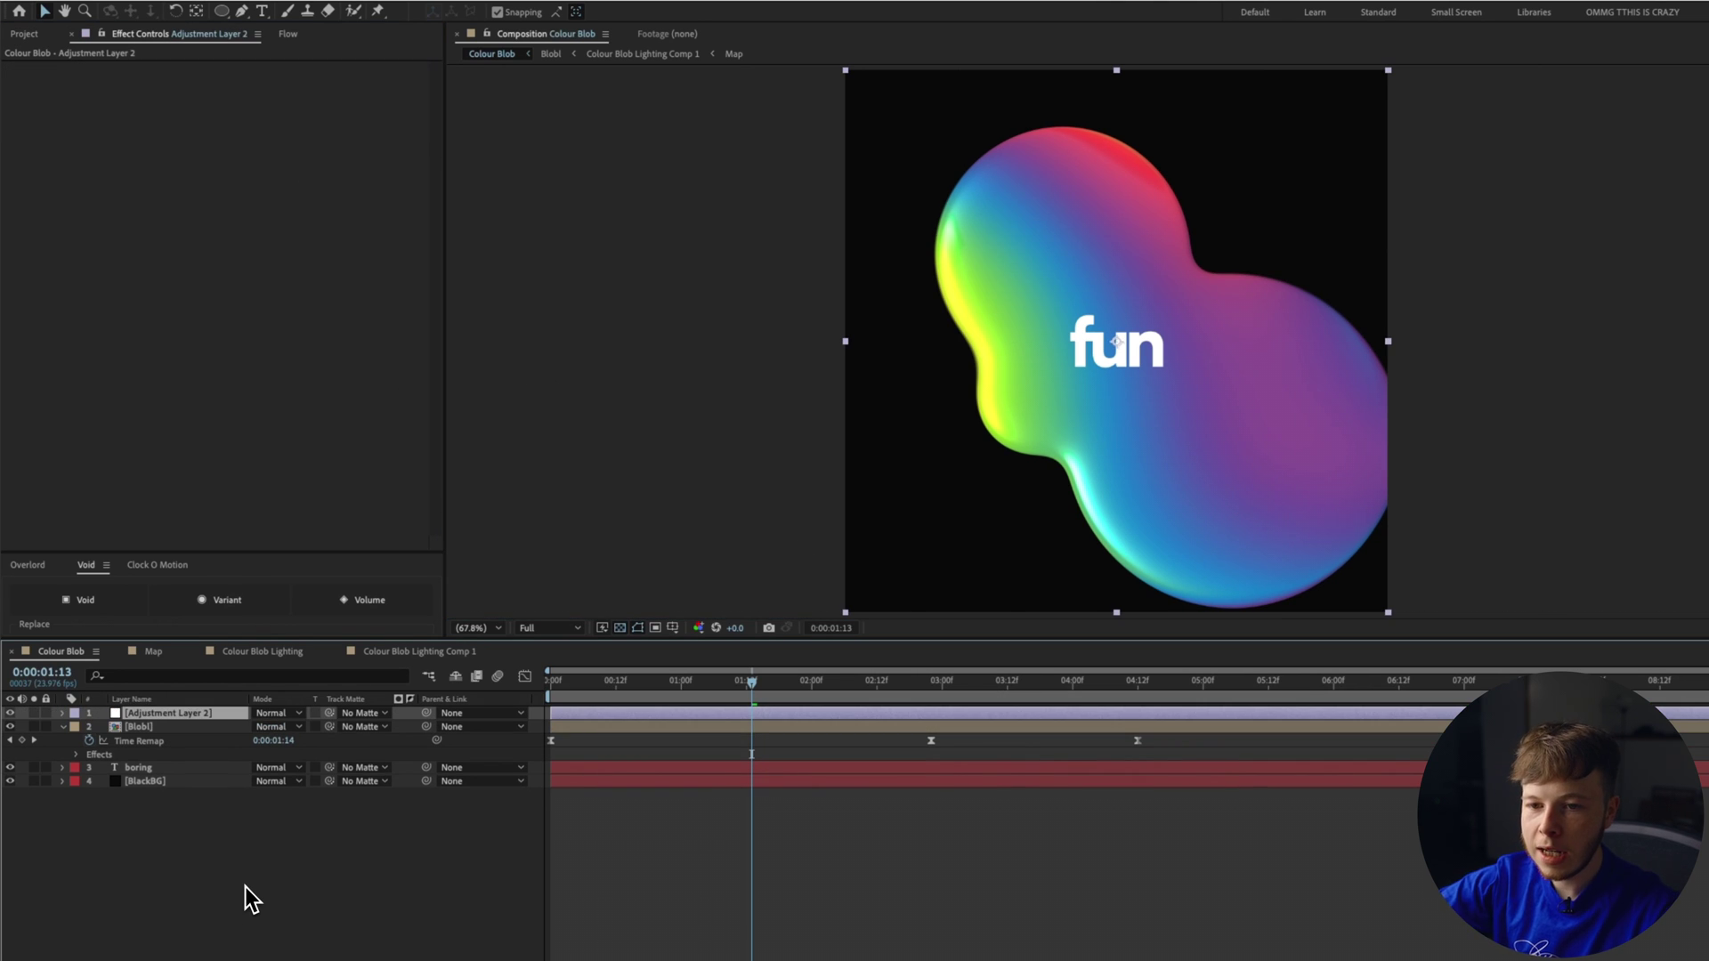
key(ctrl+space)
text(tra)
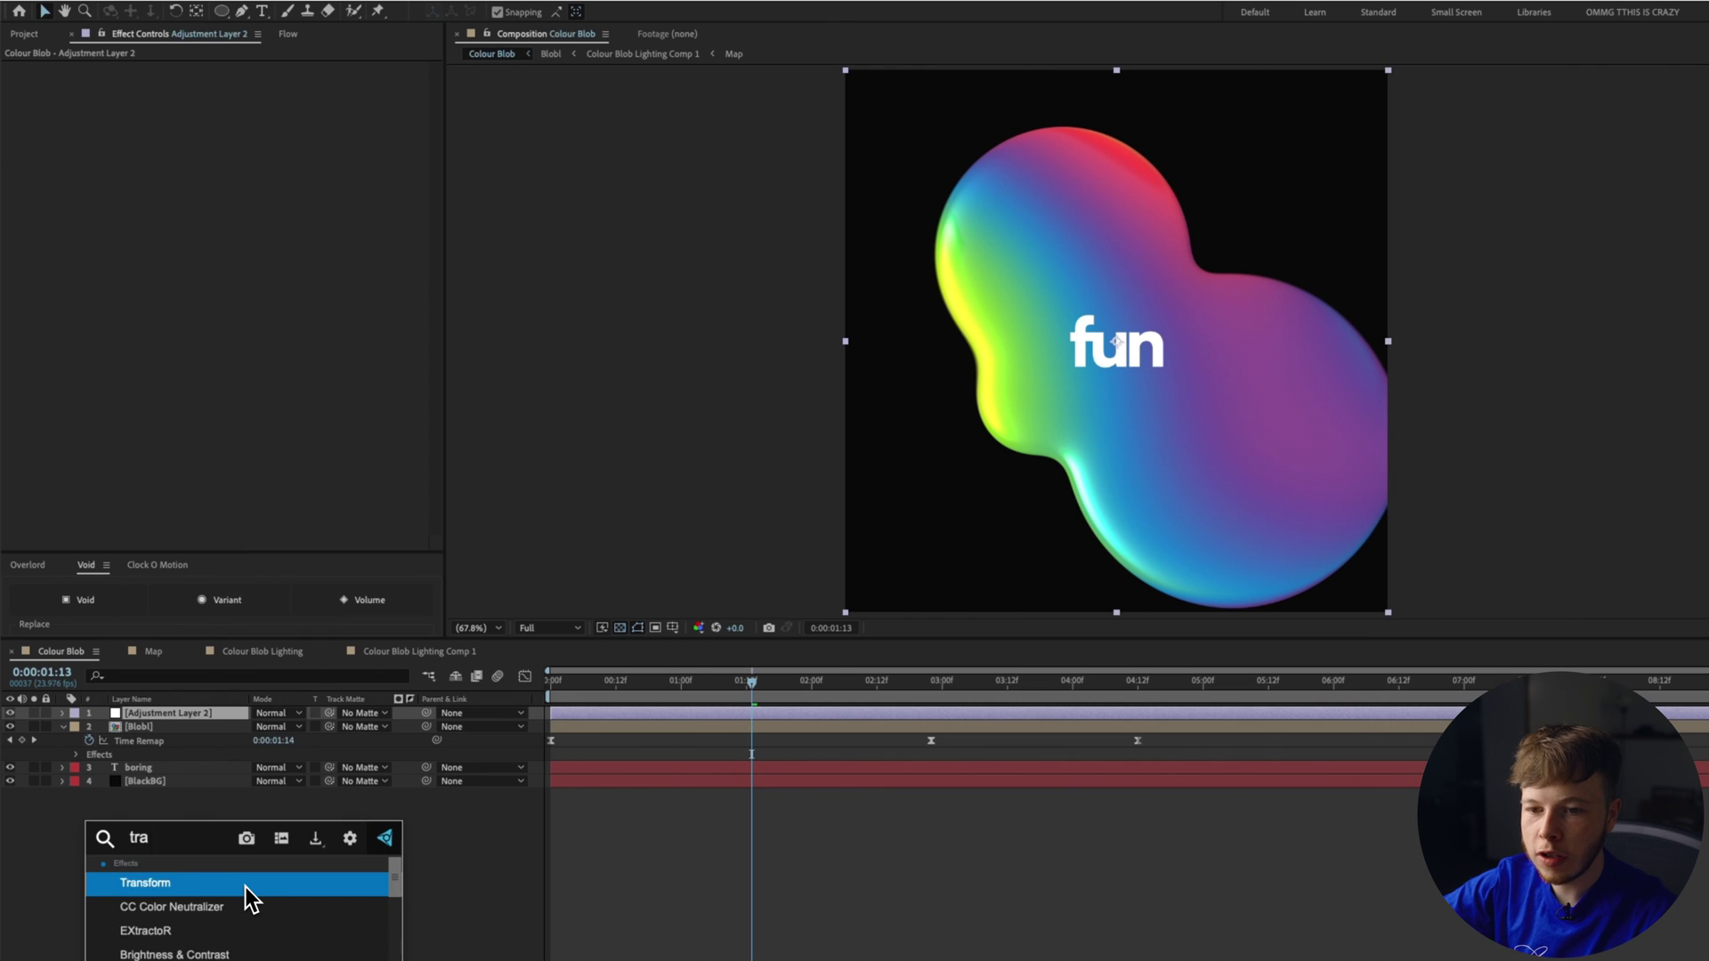
key(Return)
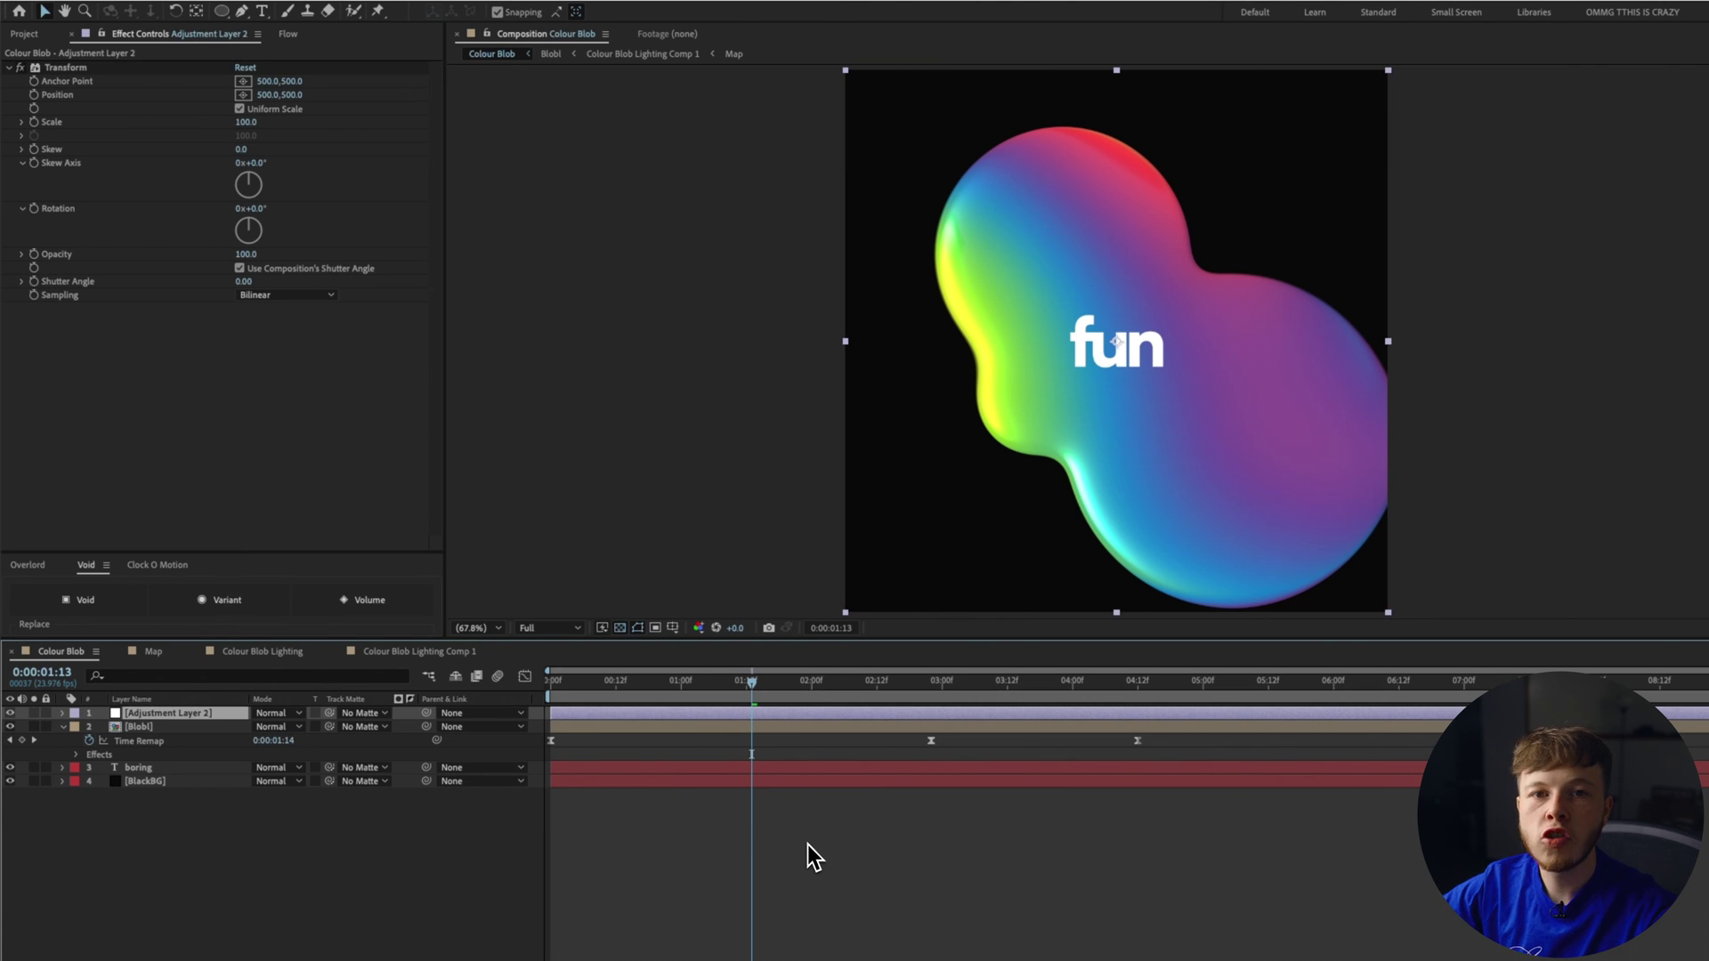
Step: Keyframe the adjustment layer's Transform Scale from 100 at 0:00:00:11 to 120 at 0:00:01:00
click(612, 692)
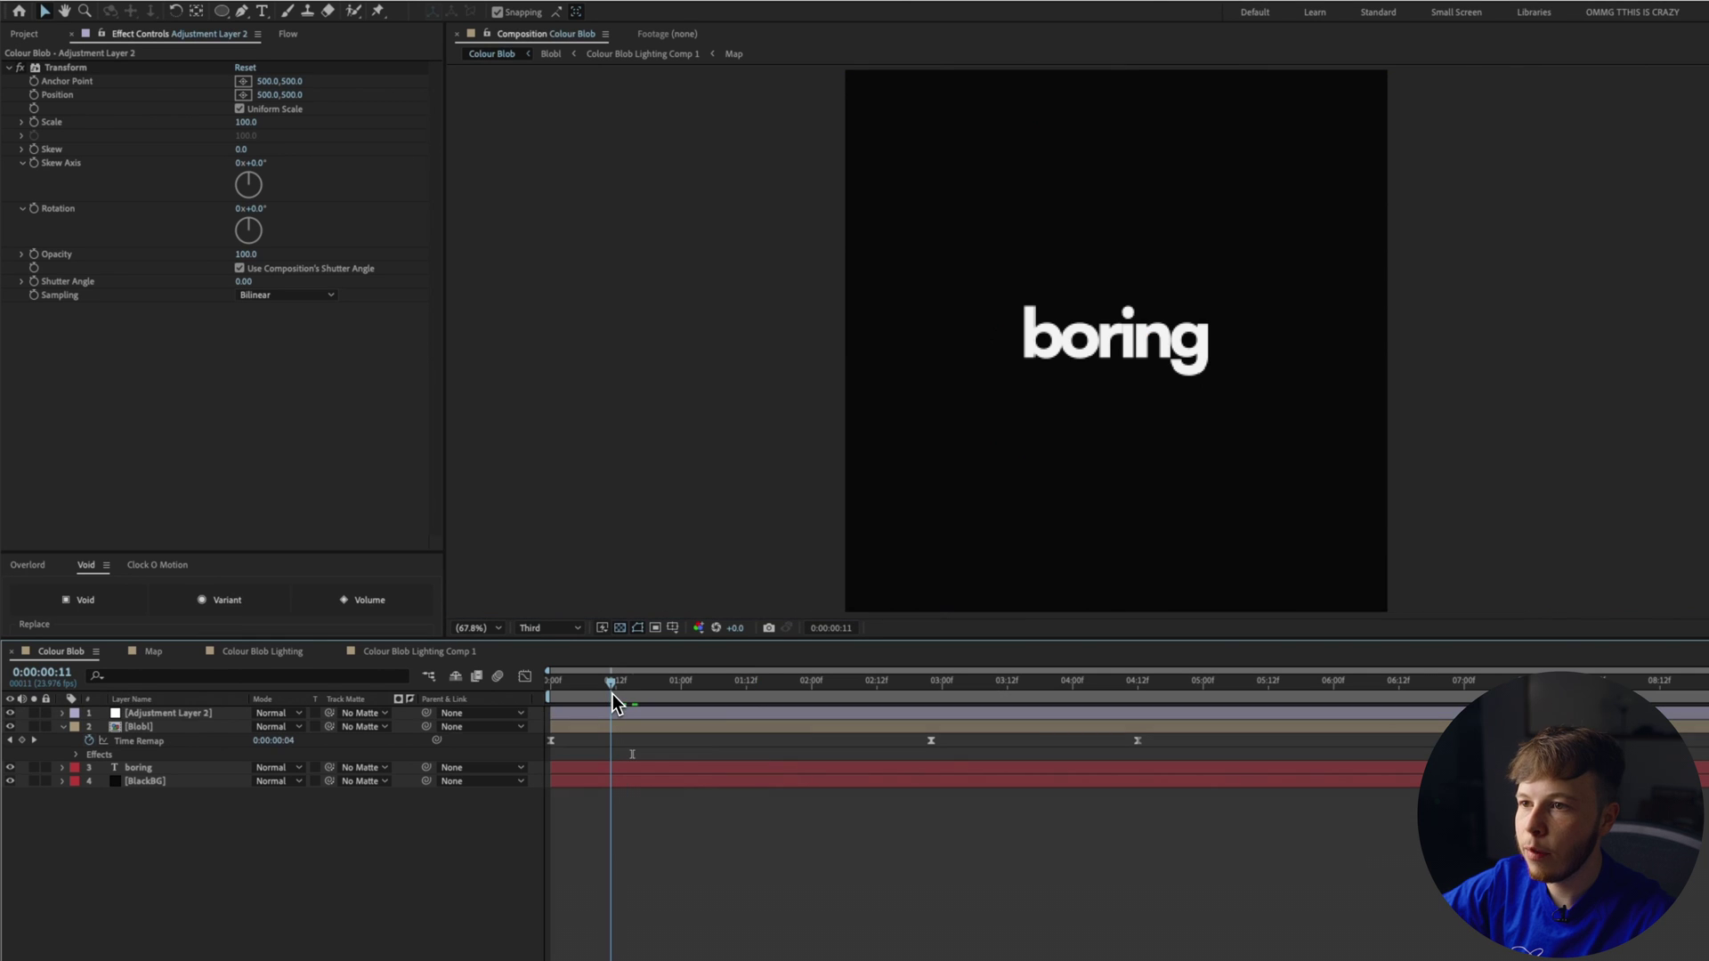
click(33, 122)
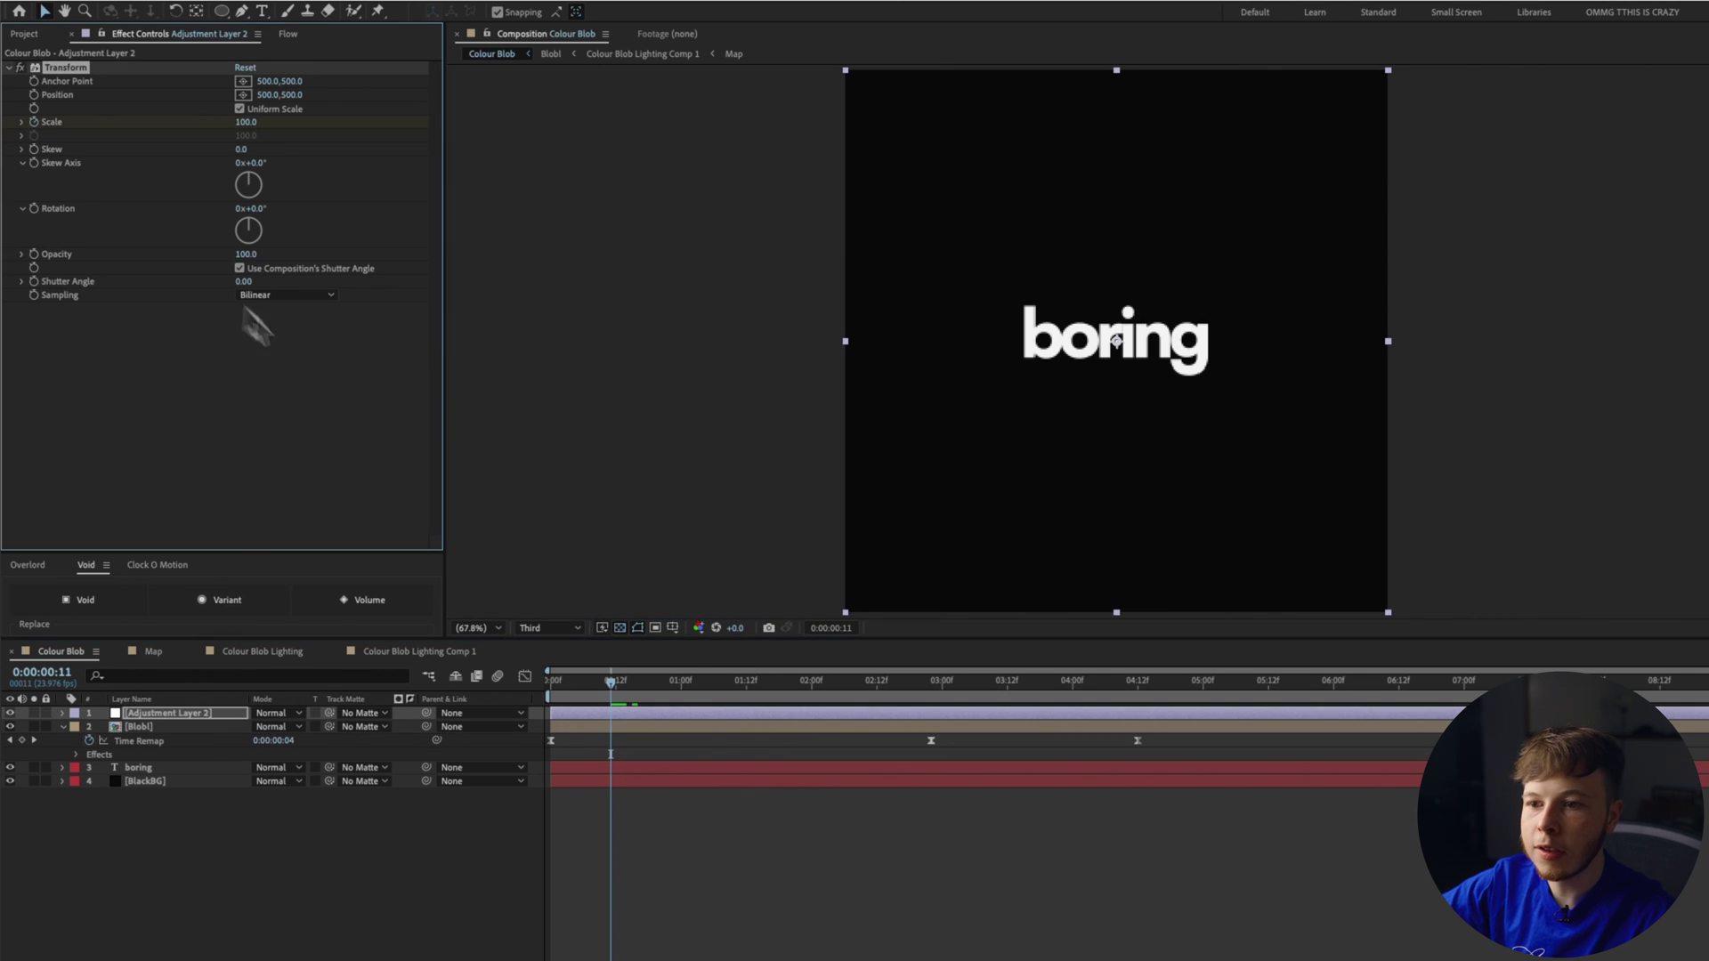
drag(664, 685, 680, 691)
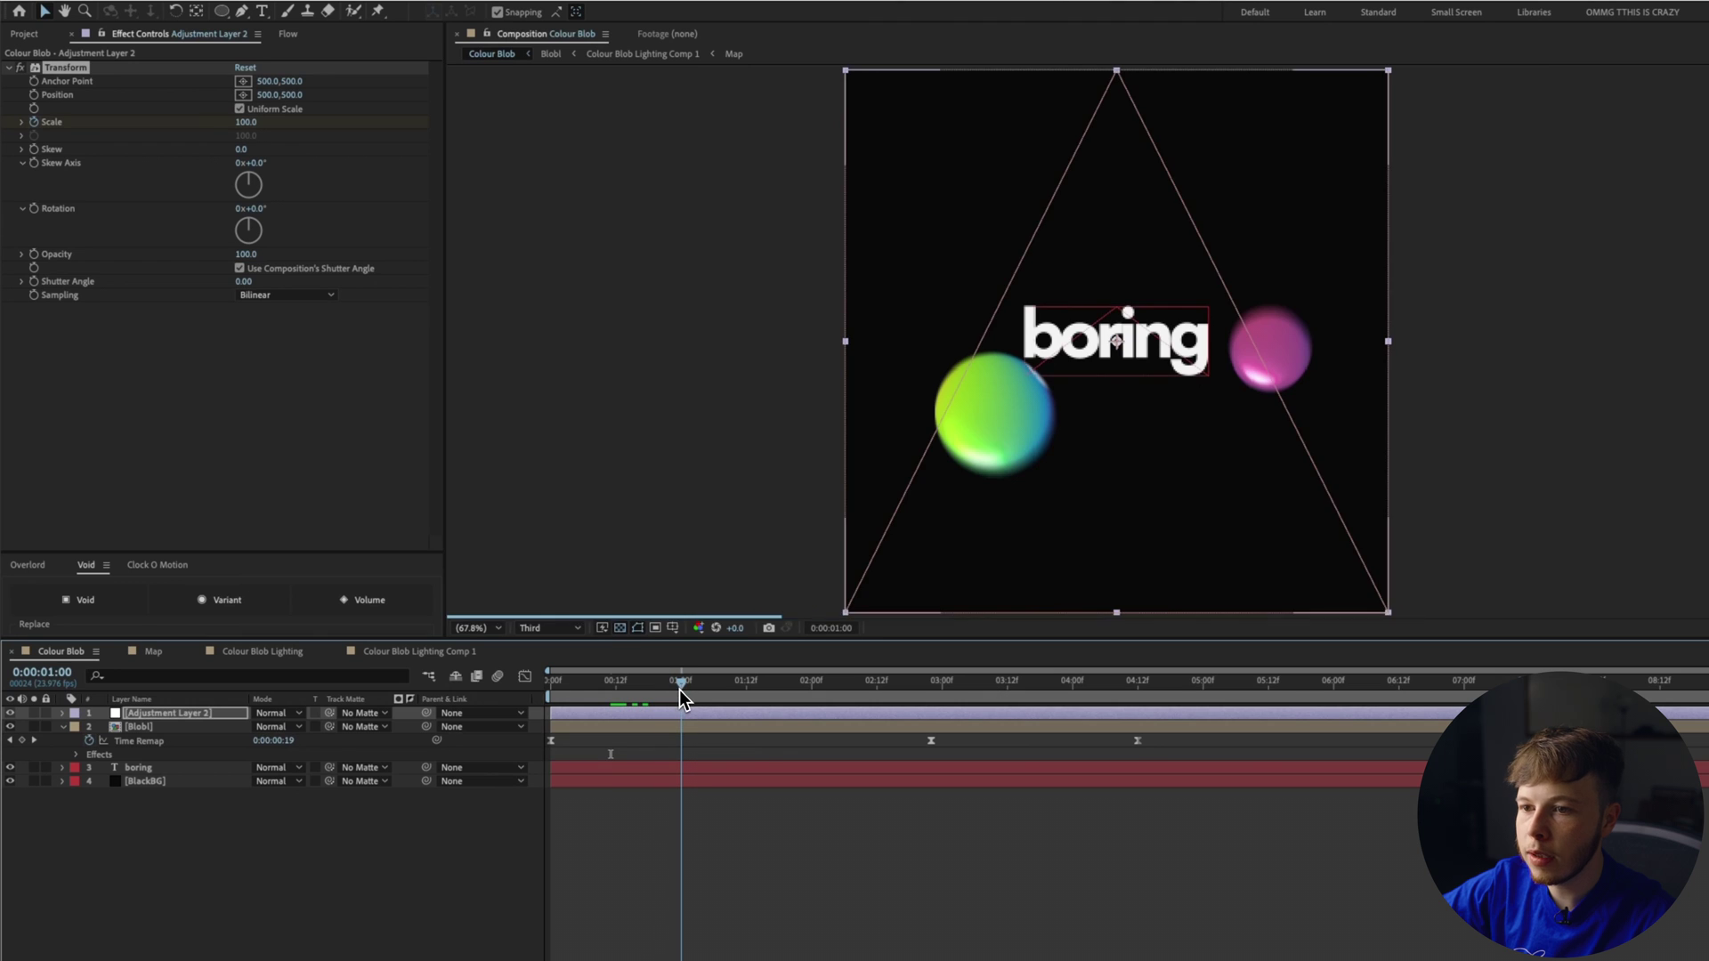
click(247, 122)
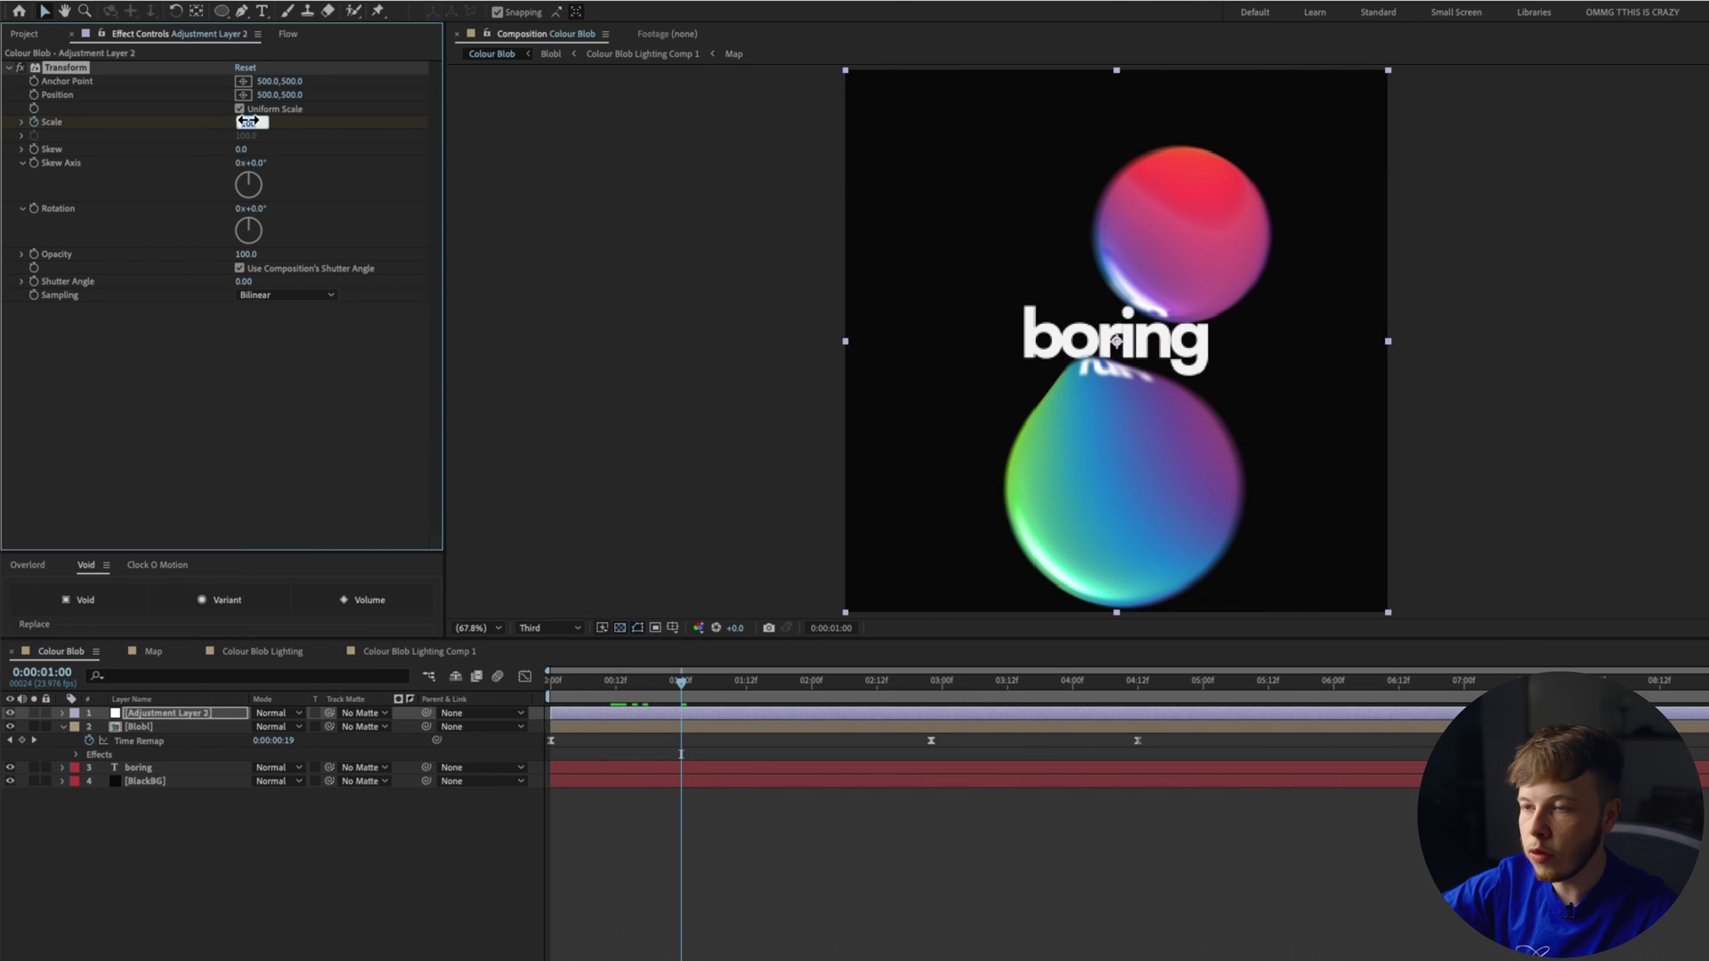
text(130)
key(Return)
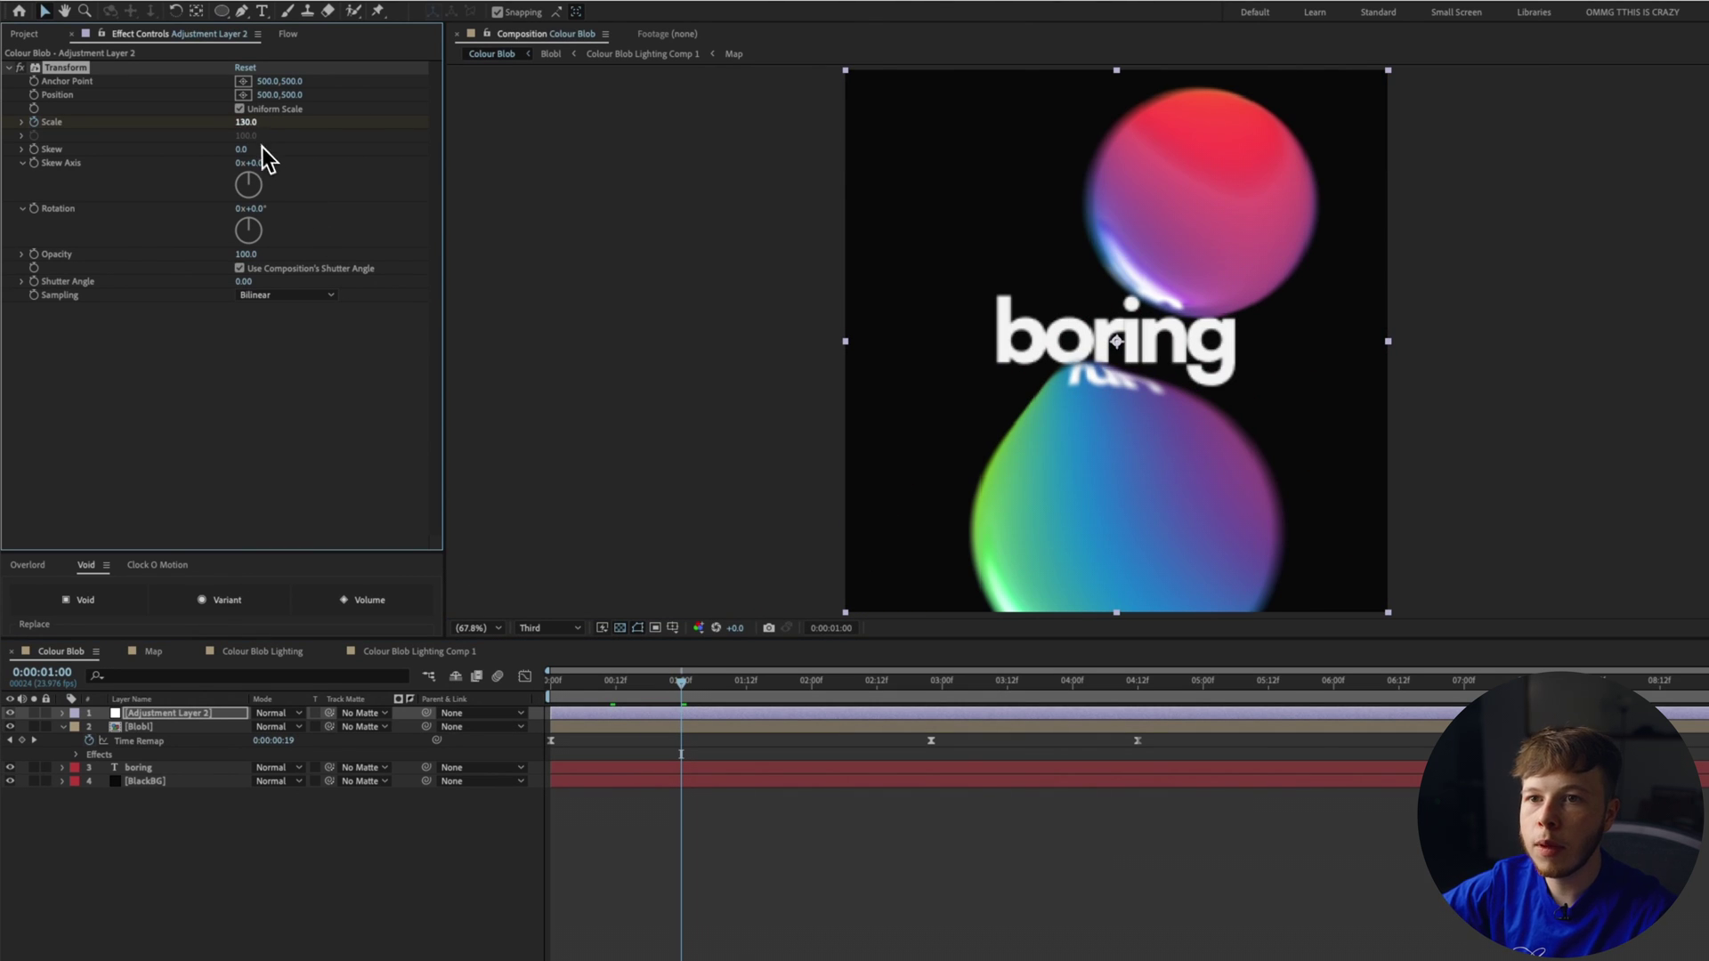
click(246, 122)
text(12)
text(0)
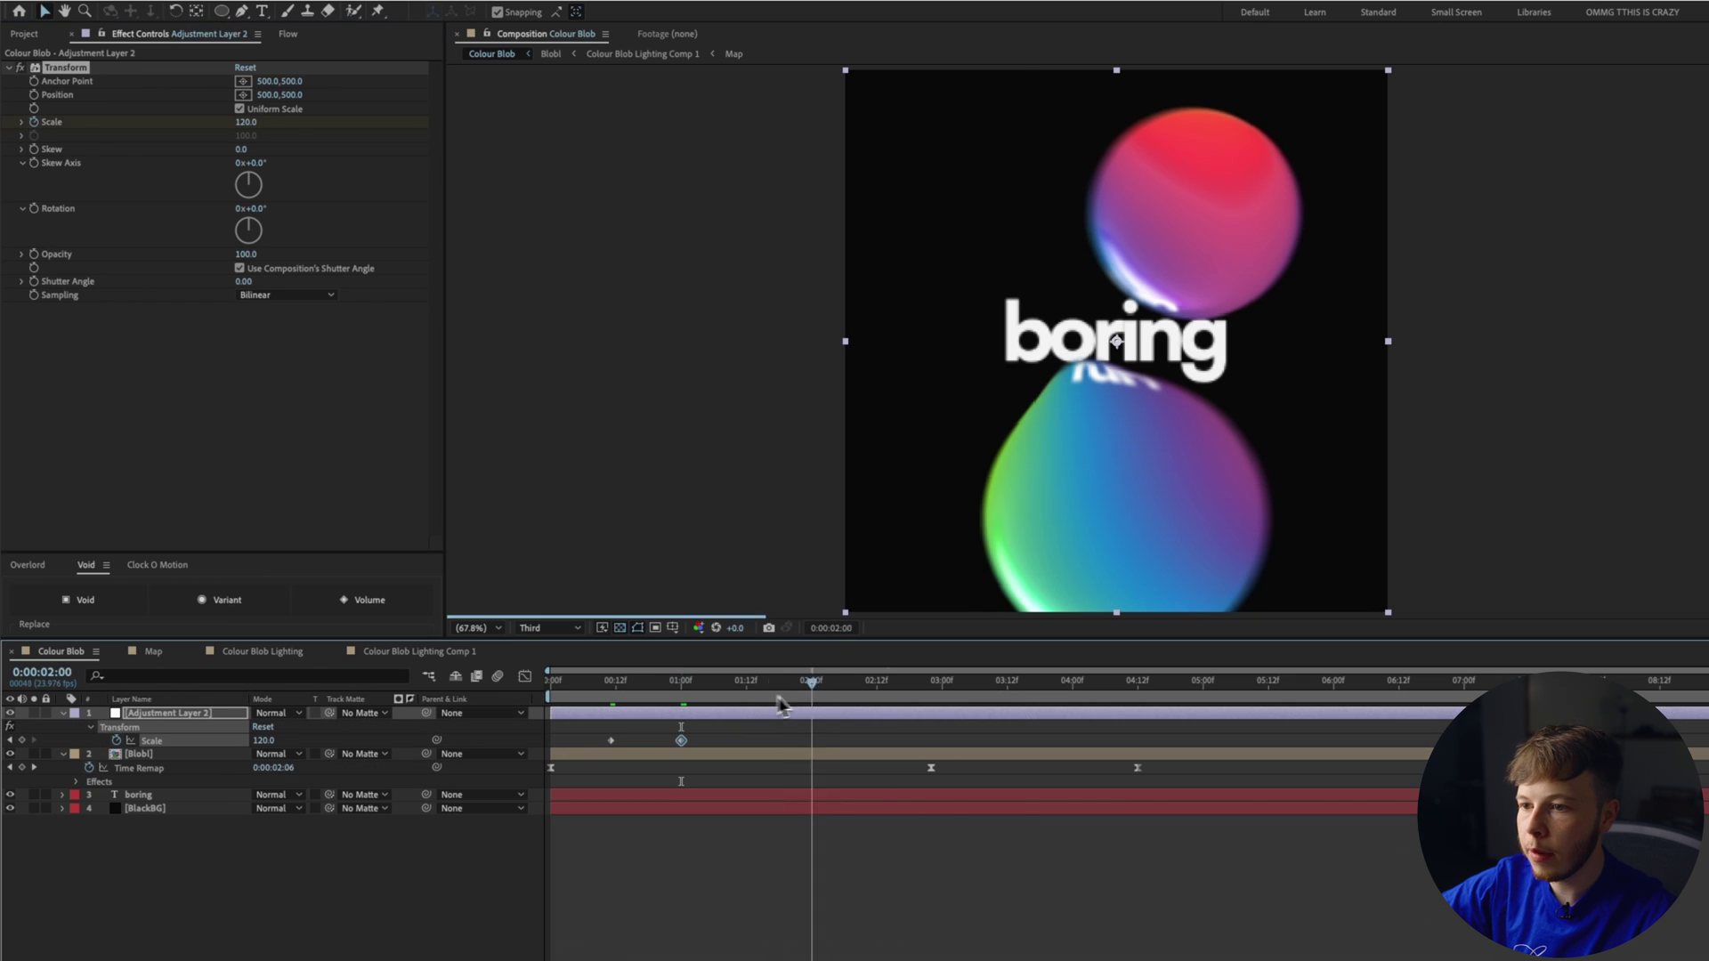
Step: Hold the Transform Scale at 120 with a keyframe at 0:00:03:21 and return it to 100 at 0:00:04:08
drag(782, 697, 1049, 698)
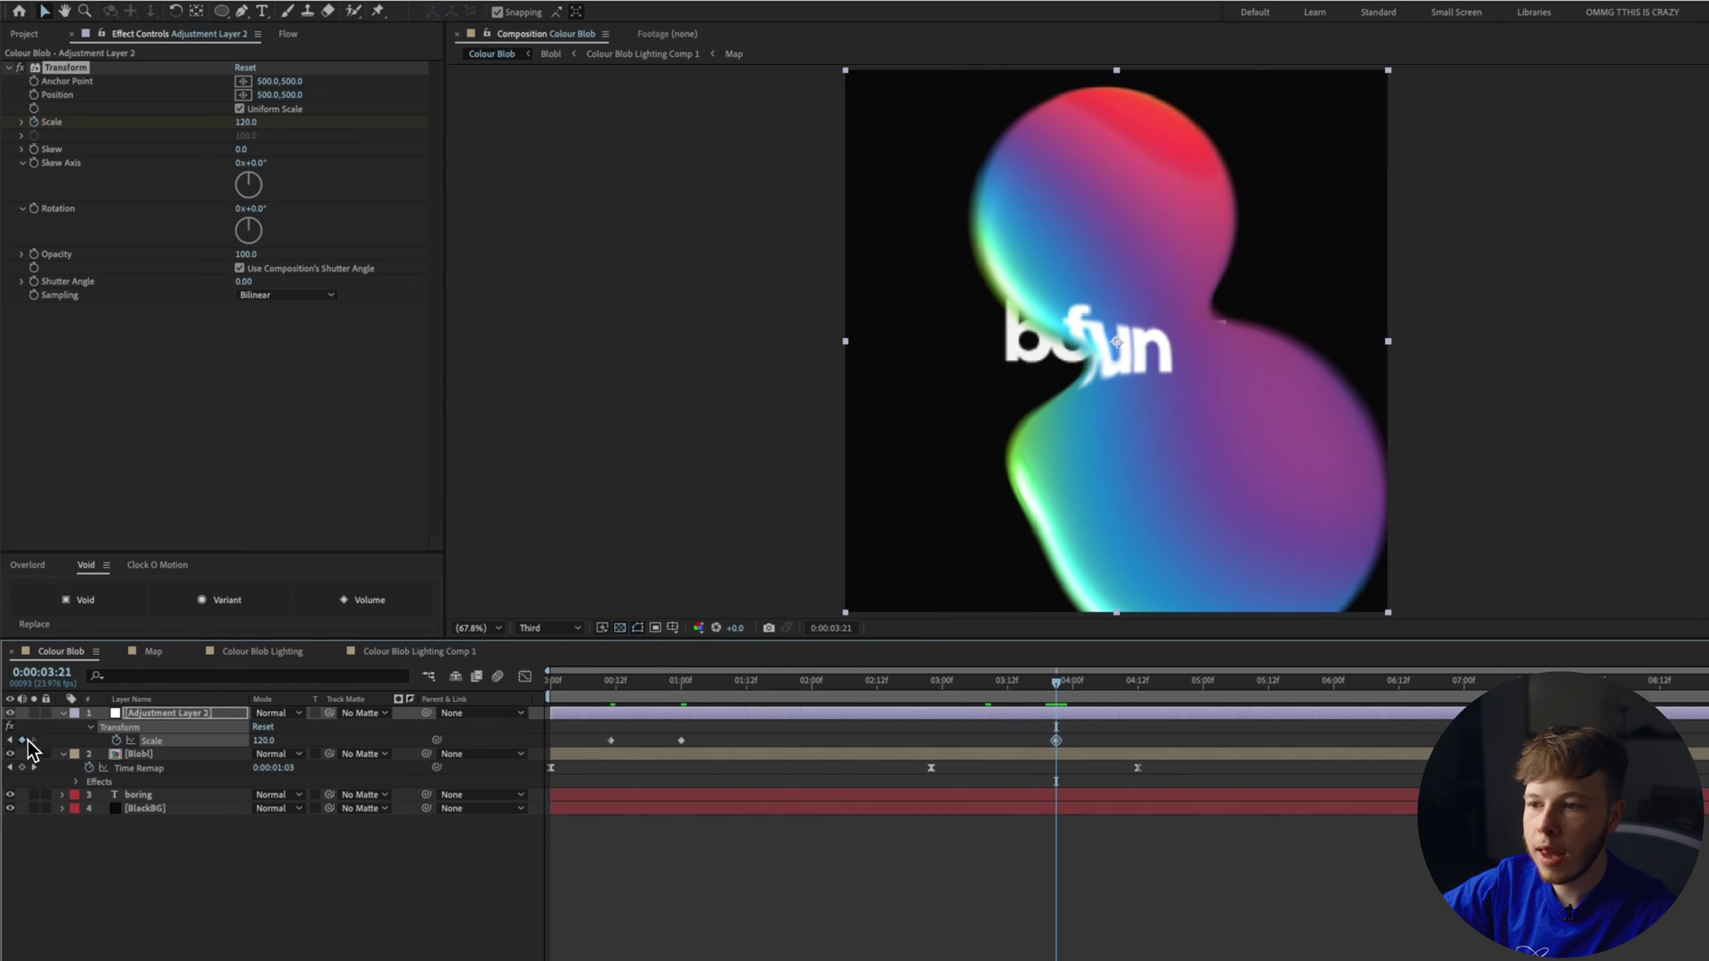
key(space)
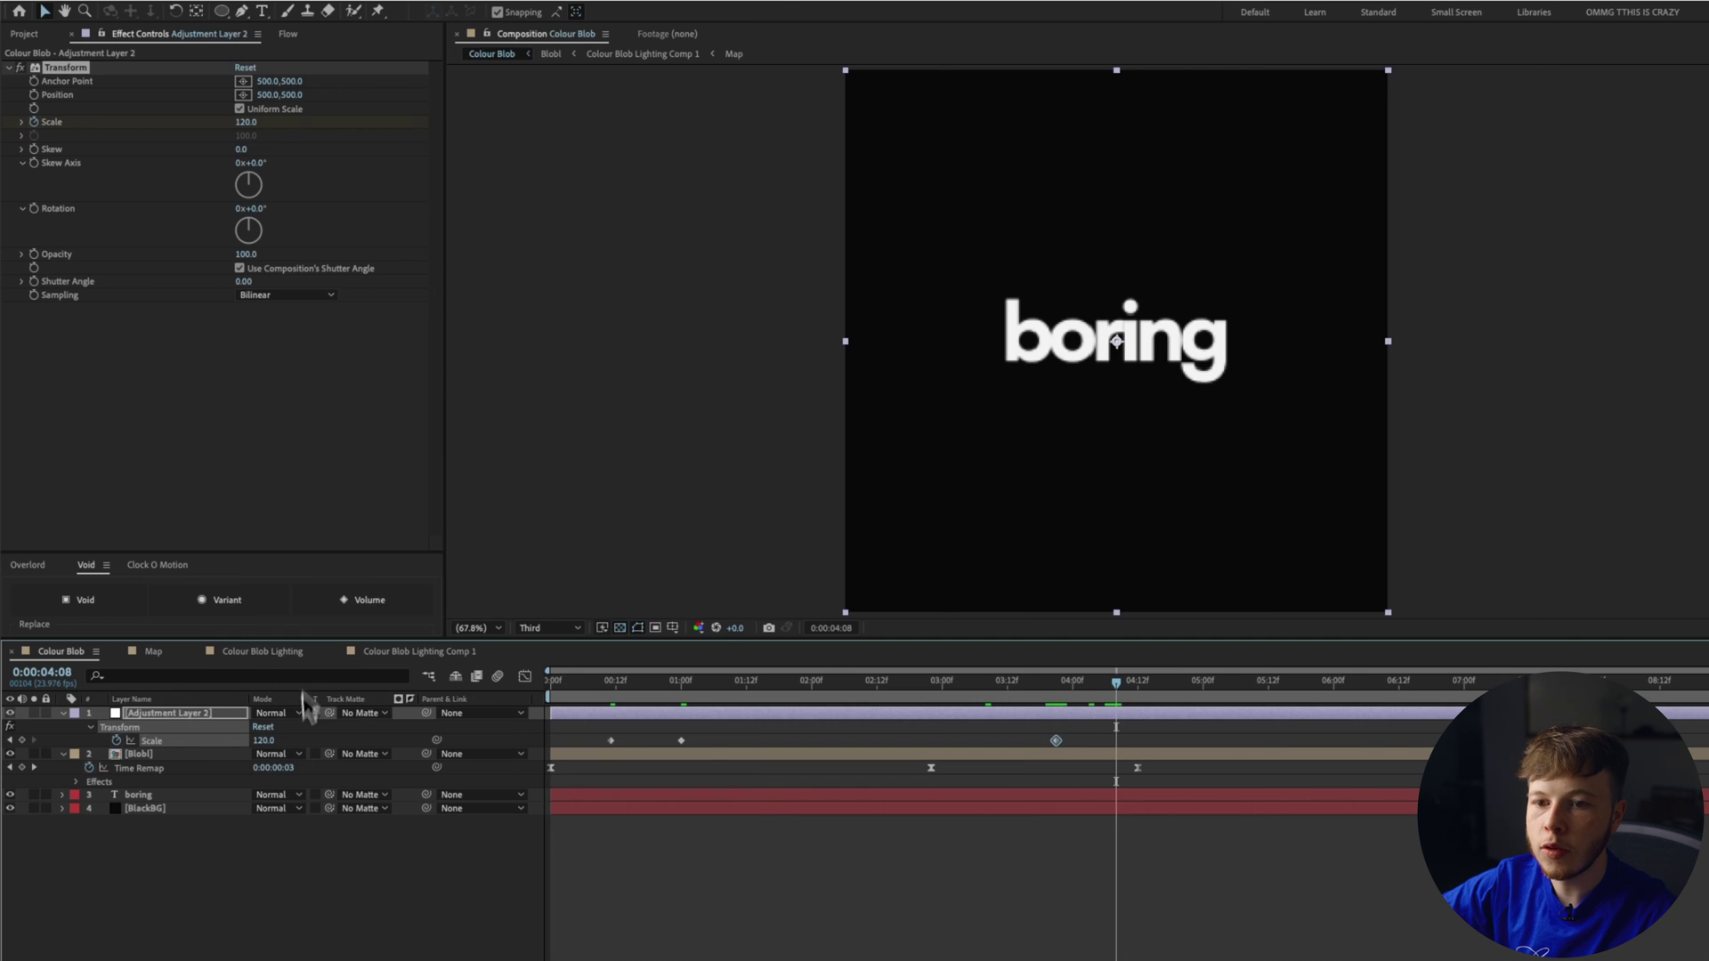
click(305, 728)
text(100)
key(Return)
Step: Ease all four Transform Scale keyframes on the adjustment layer with the Flow curve 0.88, 0.14, 0.12, 0.86
drag(1141, 730, 339, 746)
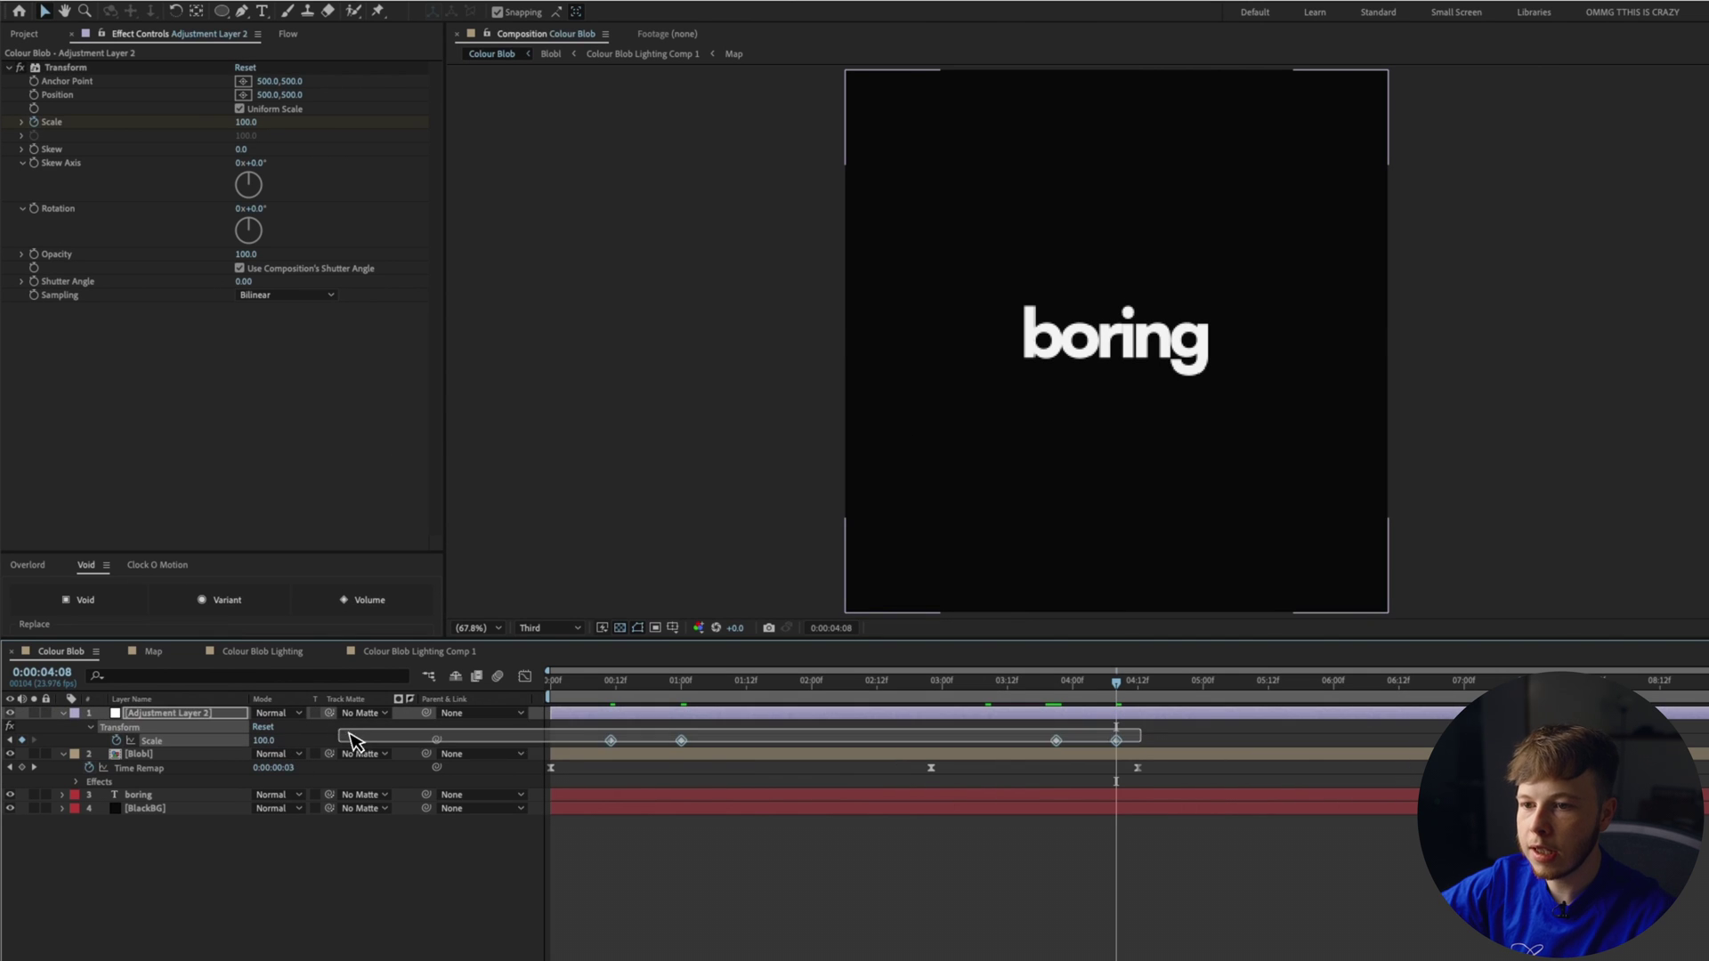
click(284, 37)
drag(694, 683, 616, 692)
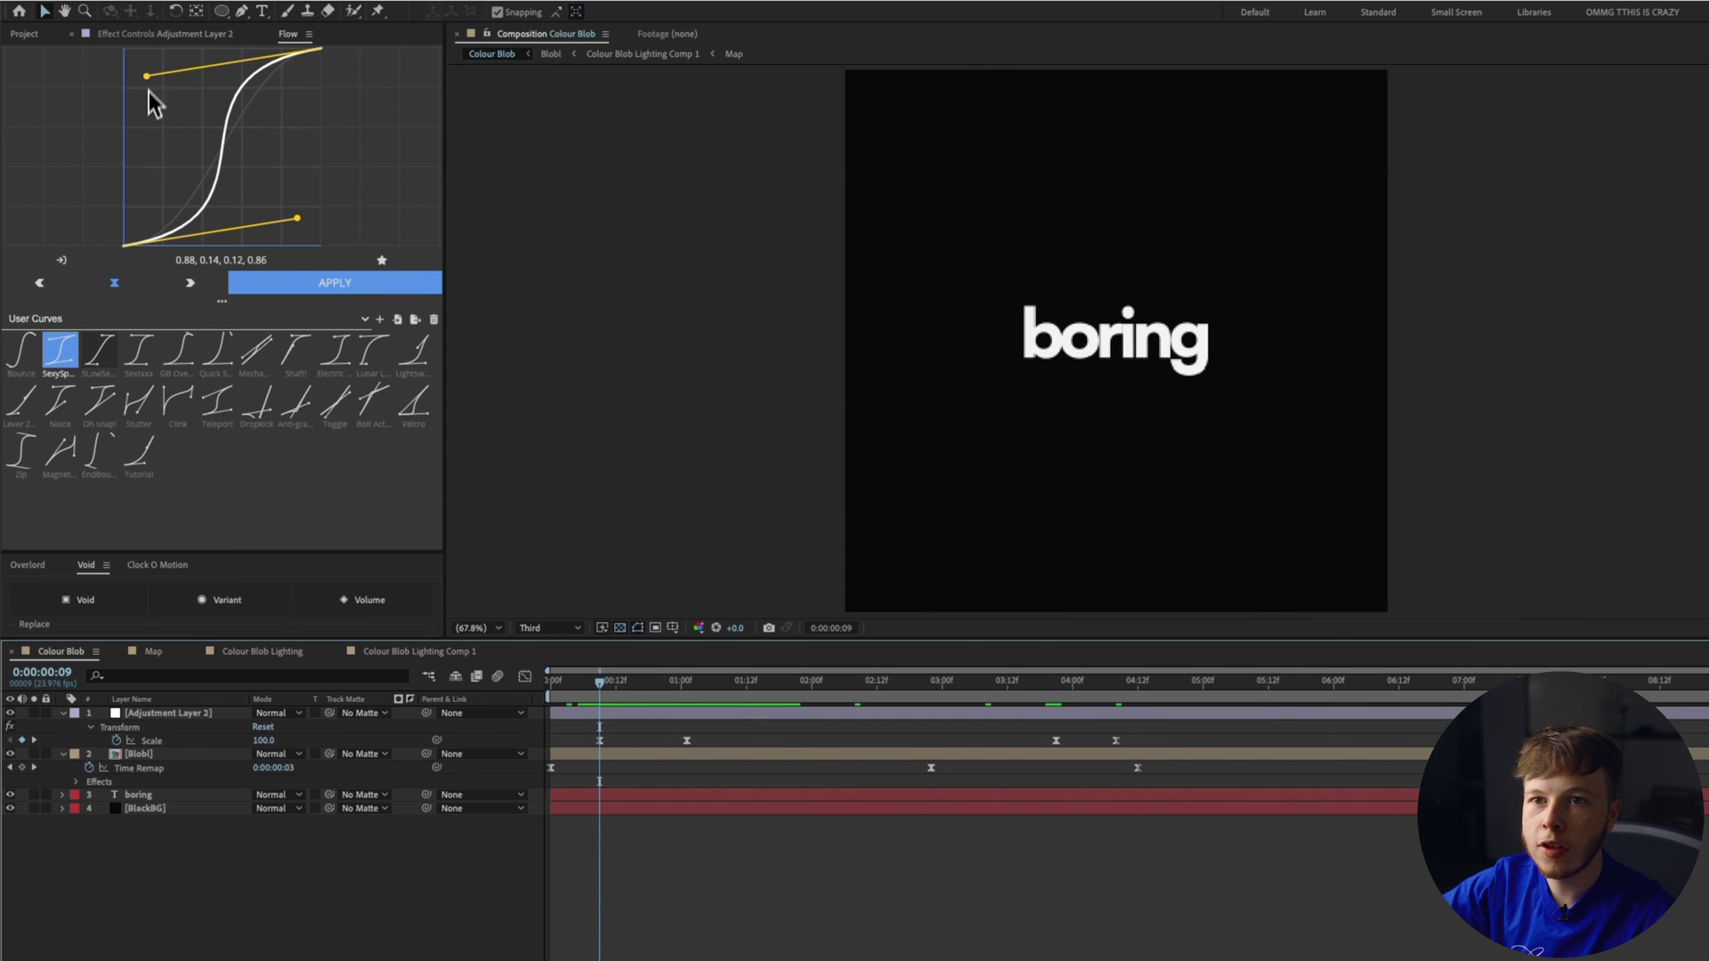
Step: Add the expression wiggle(10,10) to the Position of the adjustment layer's Transform effect
key(F3)
key(shift+p)
key(alt+shift+equal)
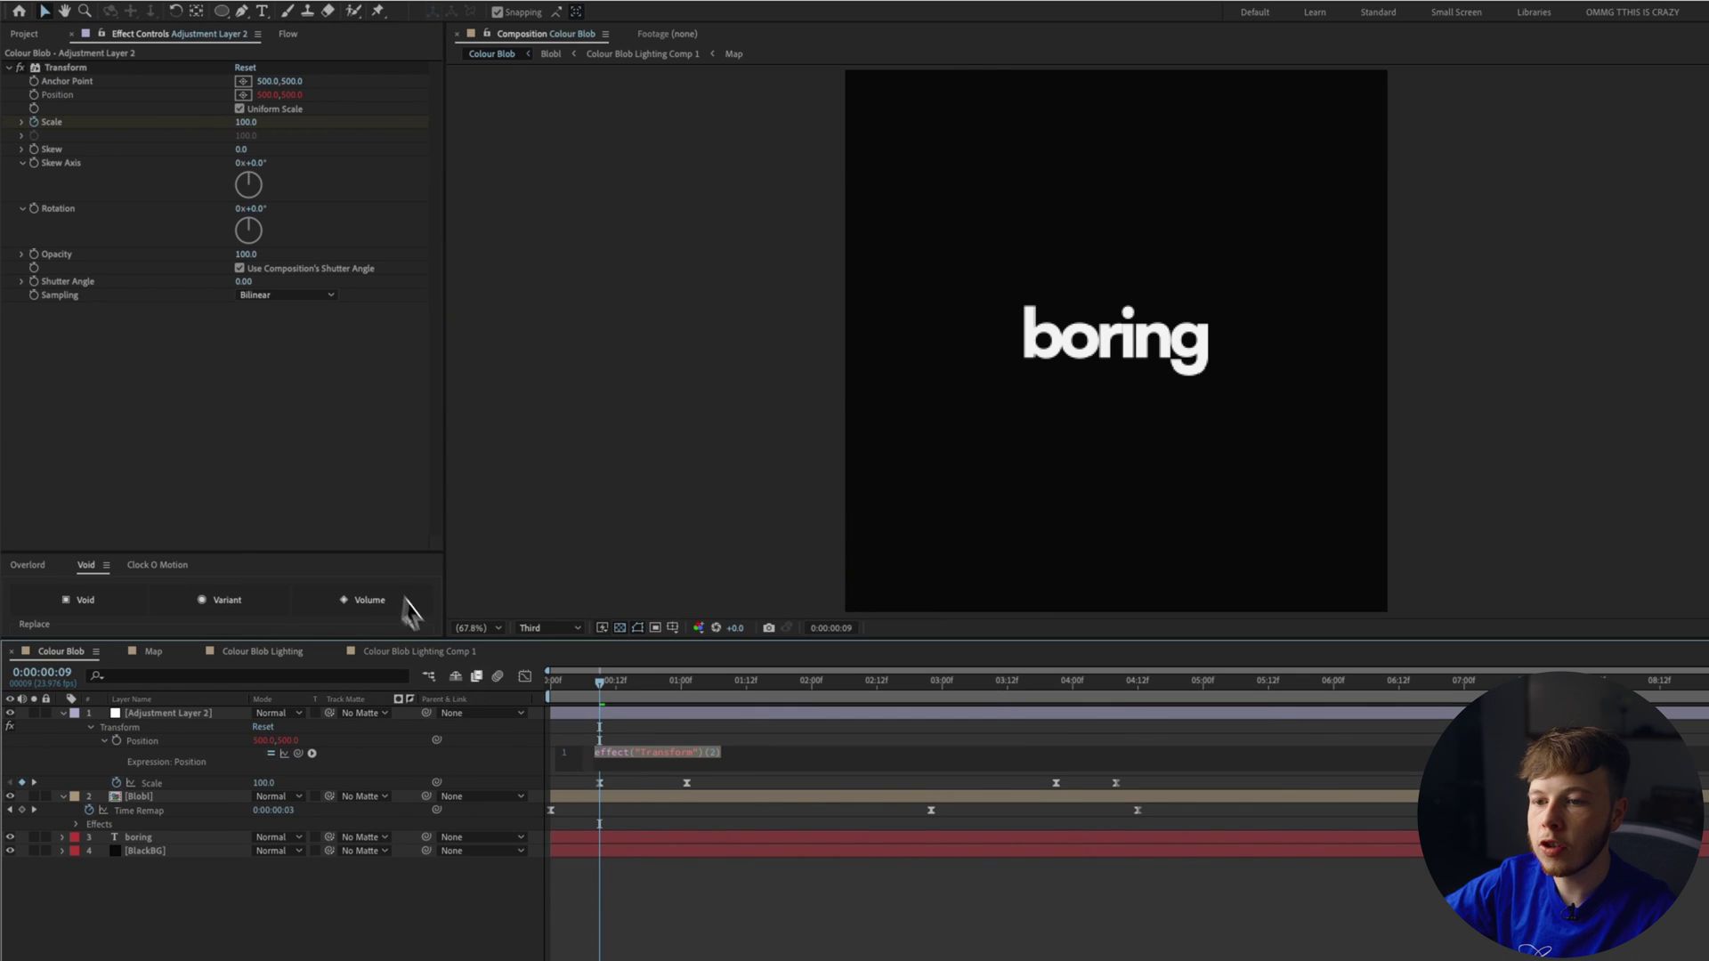
text(wigg)
key(Return)
text(10,10)
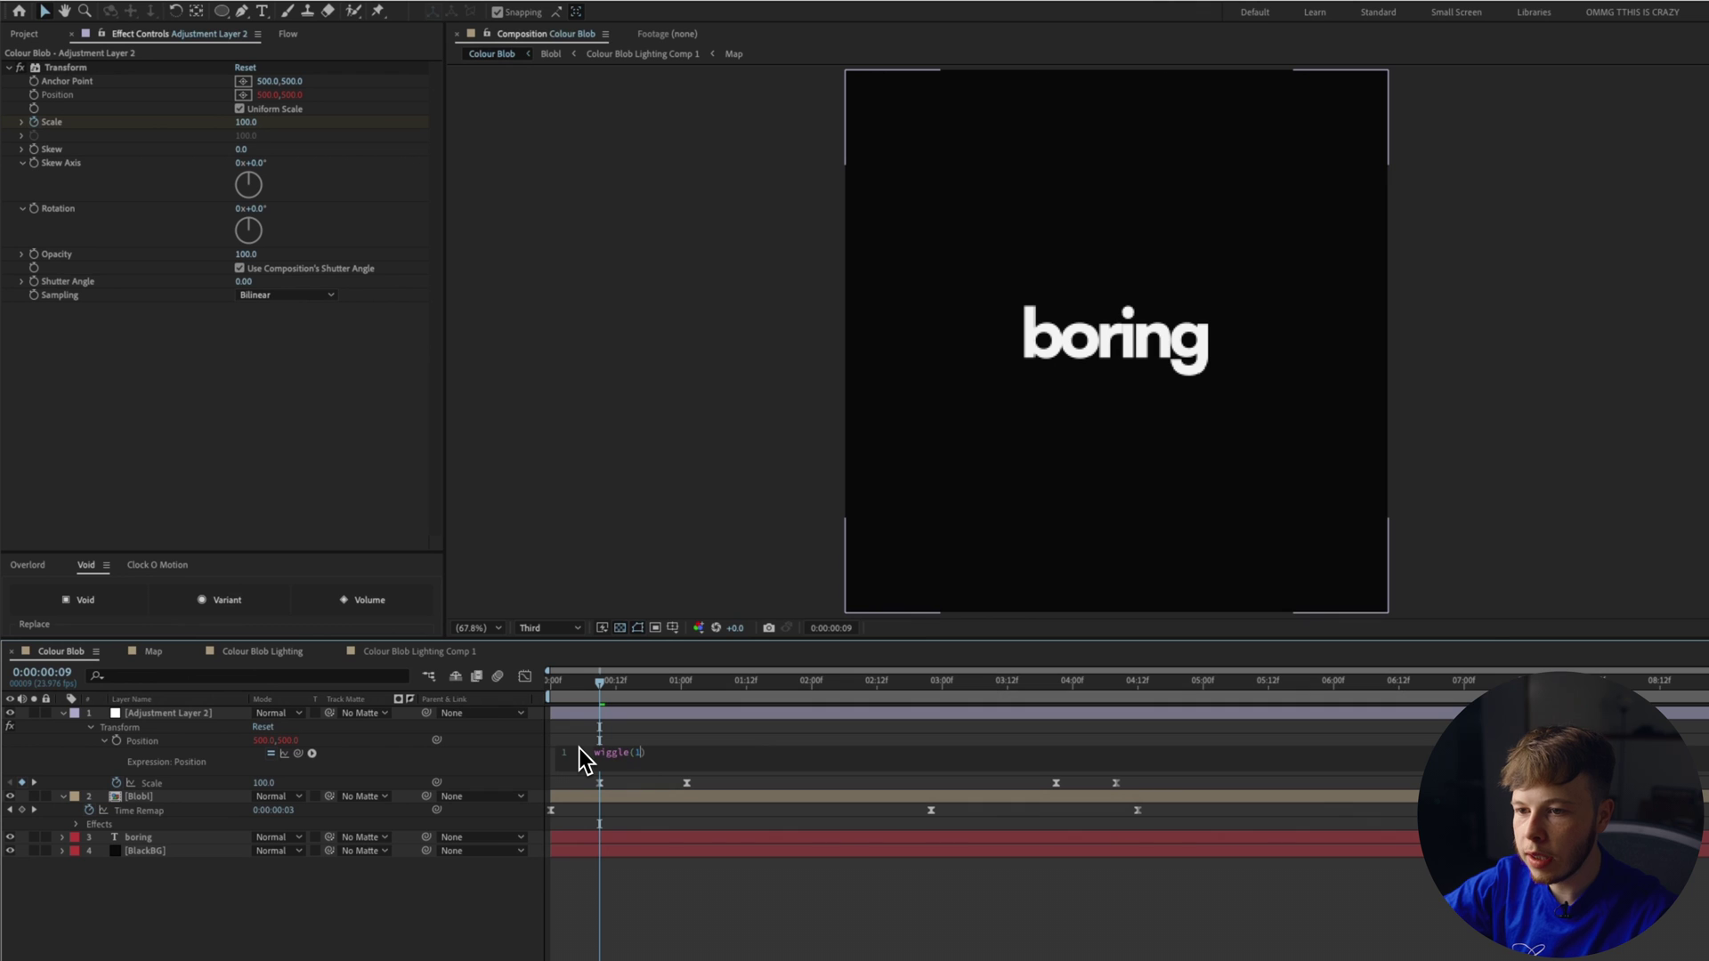
click(700, 908)
Step: Add two Slider Control effects to the adjustment layer
click(190, 716)
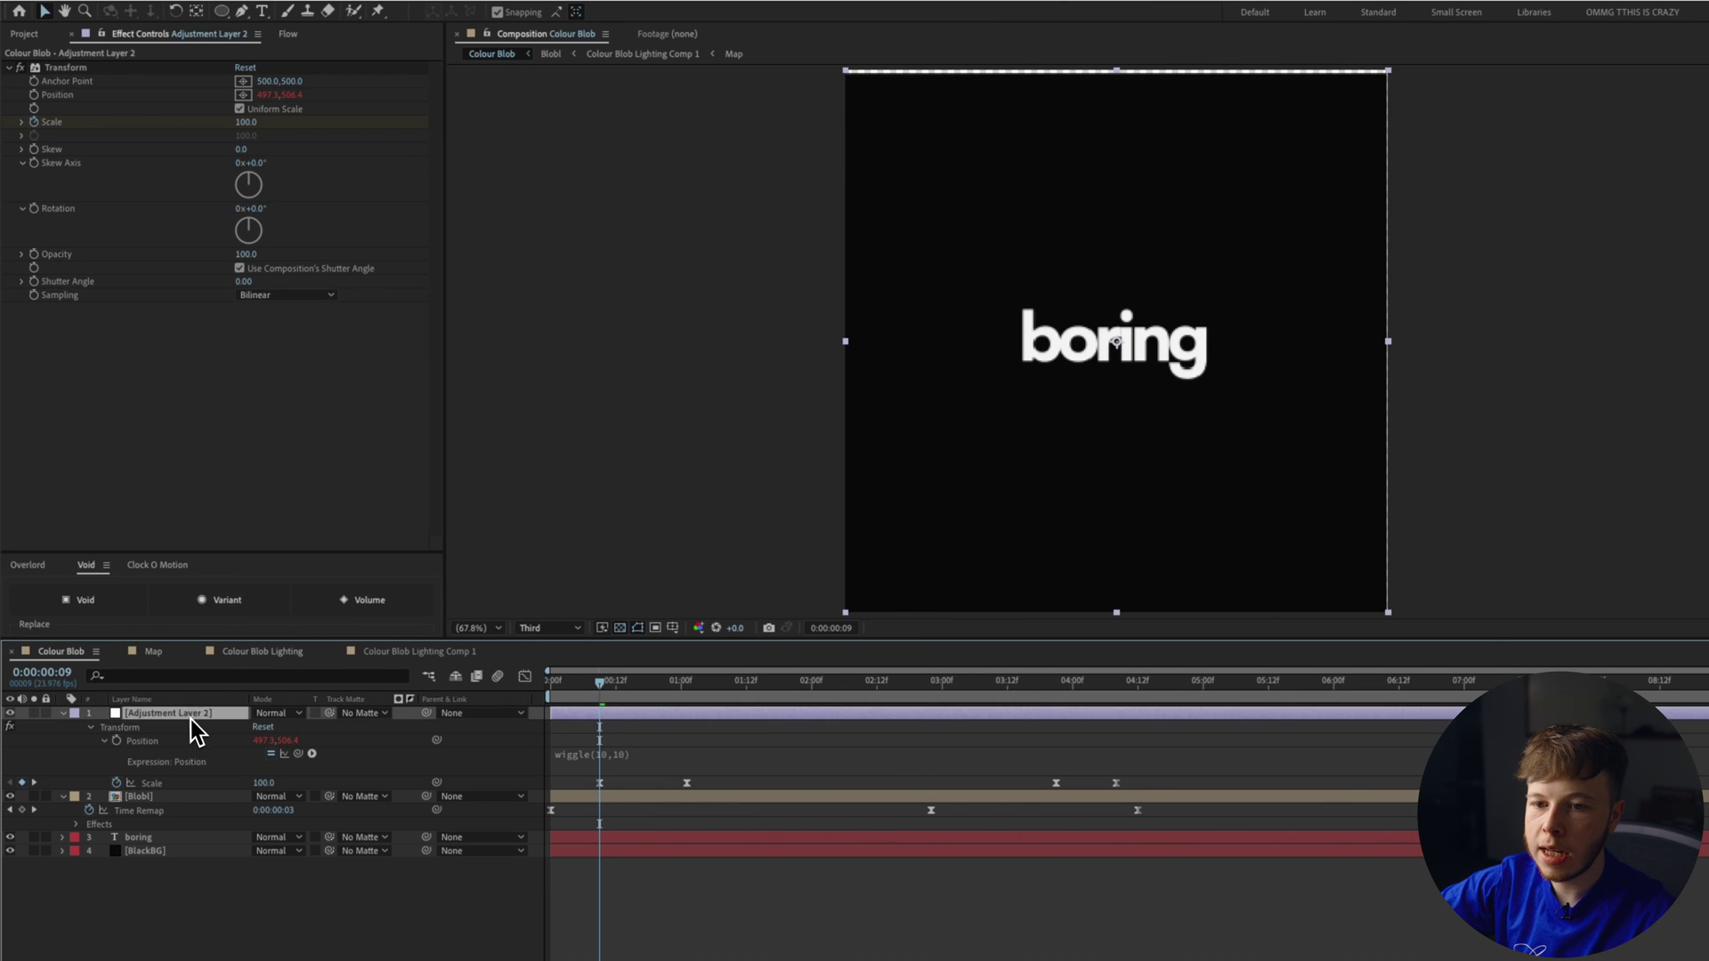
key(ctrl+space)
text(sli)
key(Return)
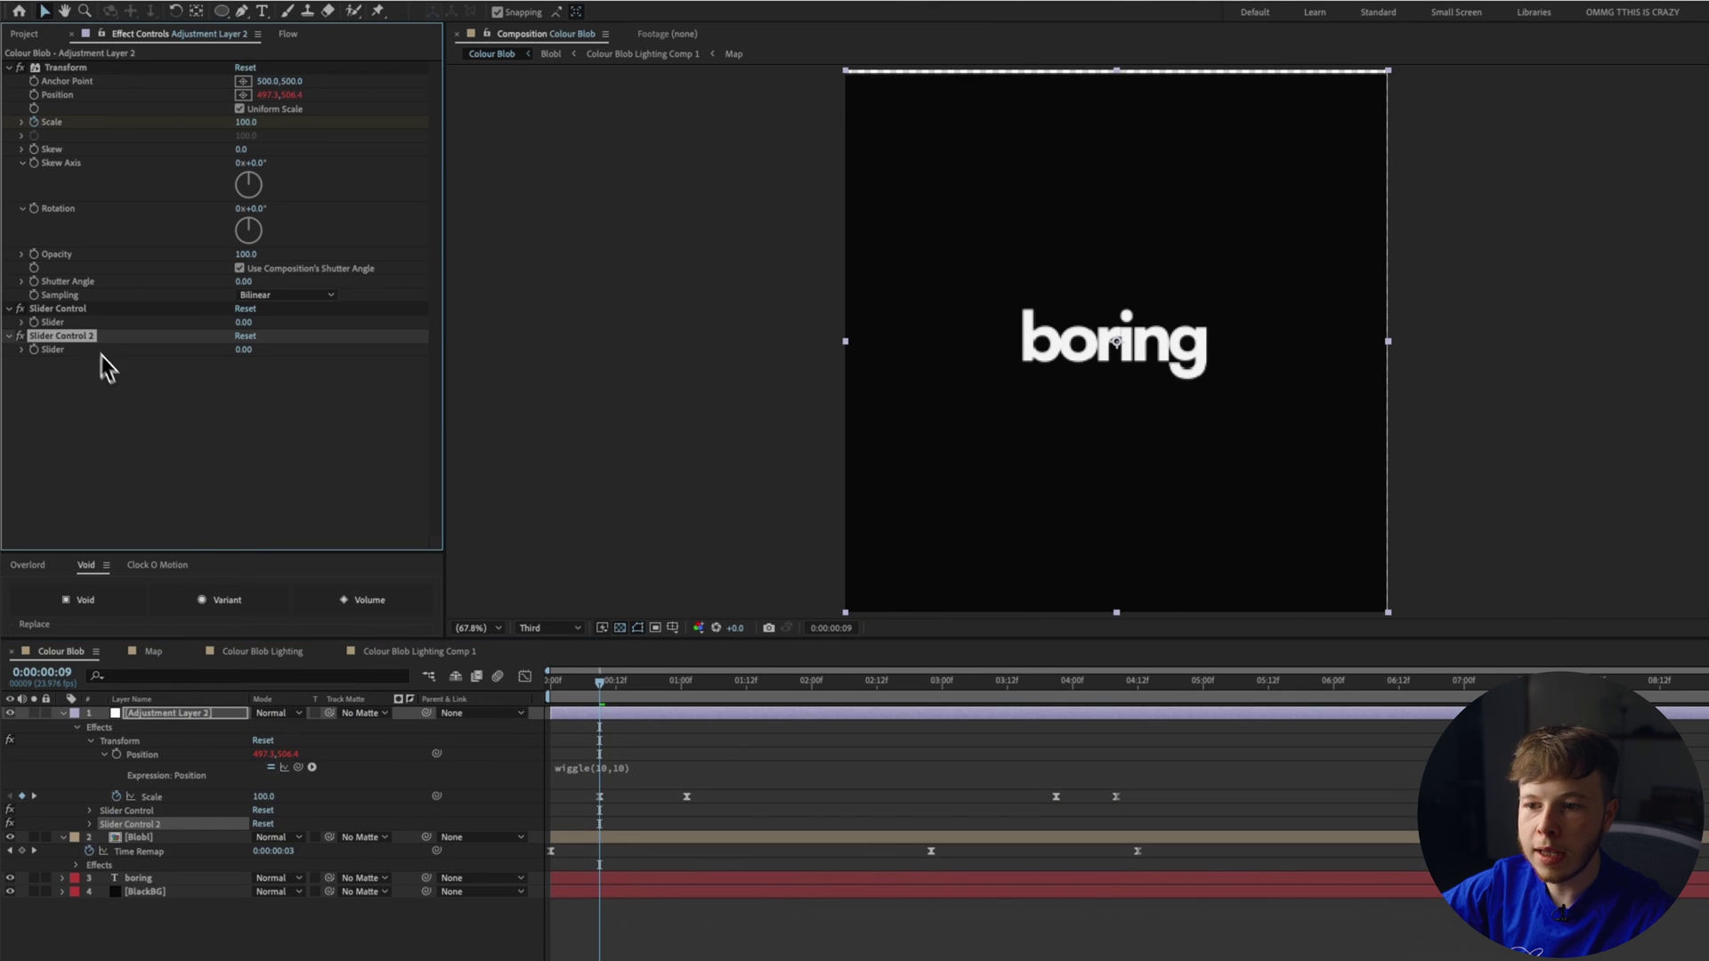
Step: Replace the wiggle expression's frequency with a link to Slider Control and its amplitude with a link to Slider Control 2
click(566, 769)
click(641, 771)
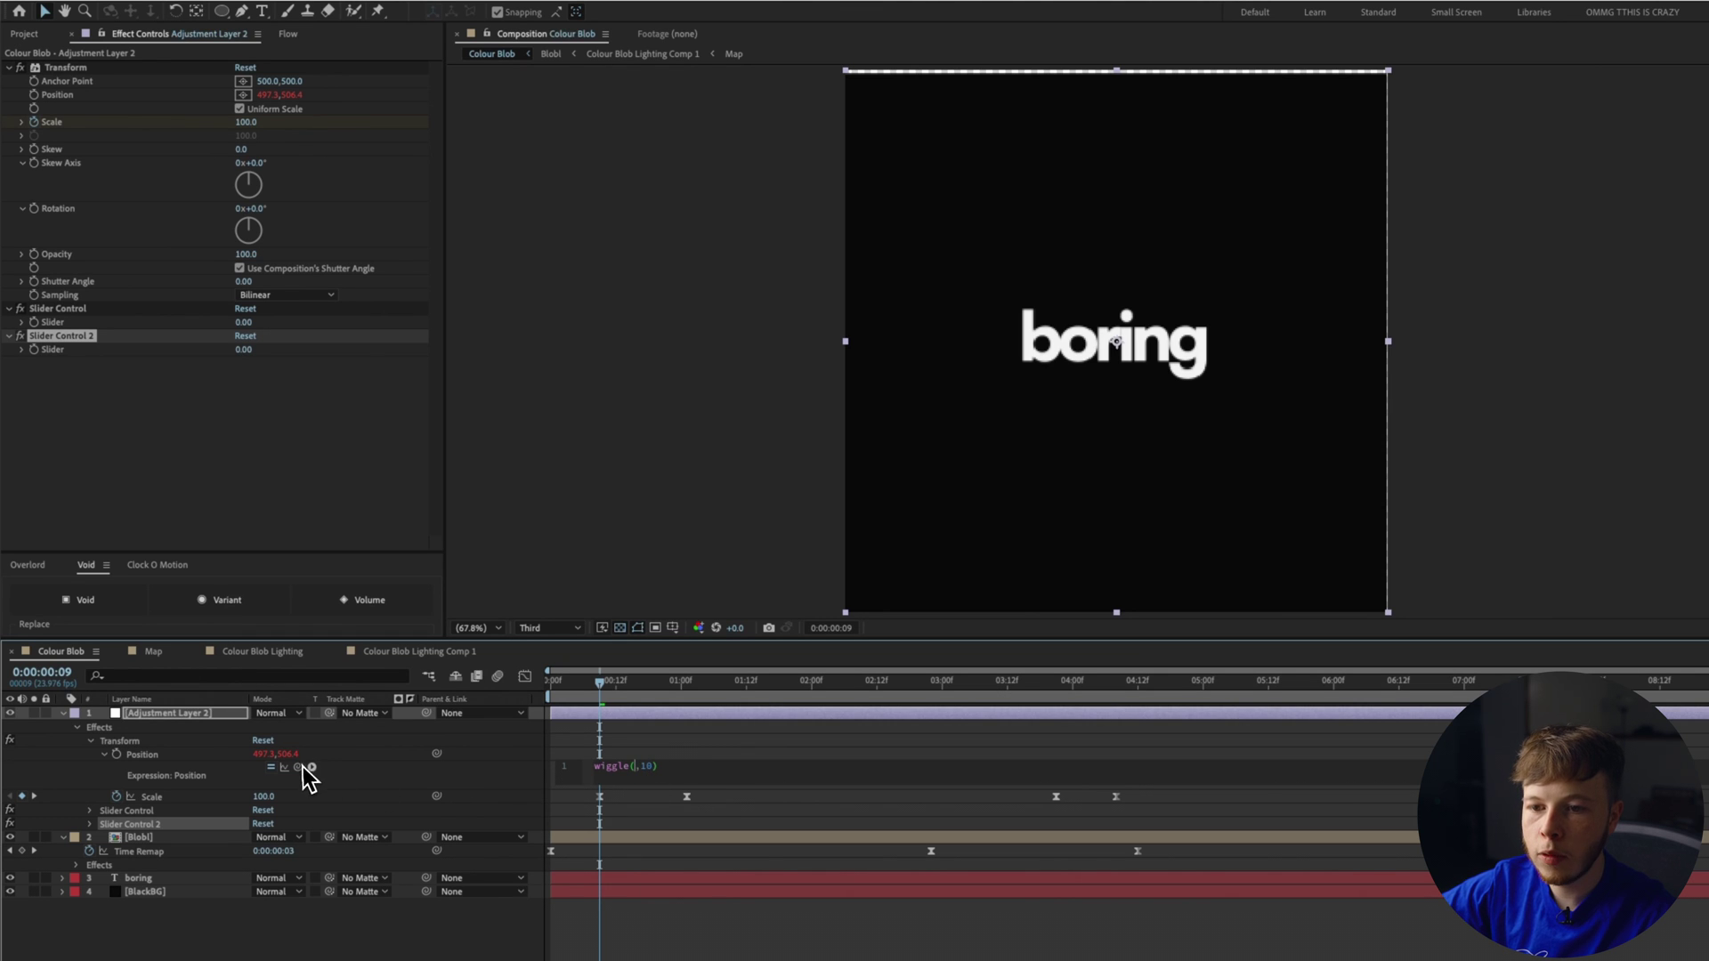
drag(310, 767, 57, 323)
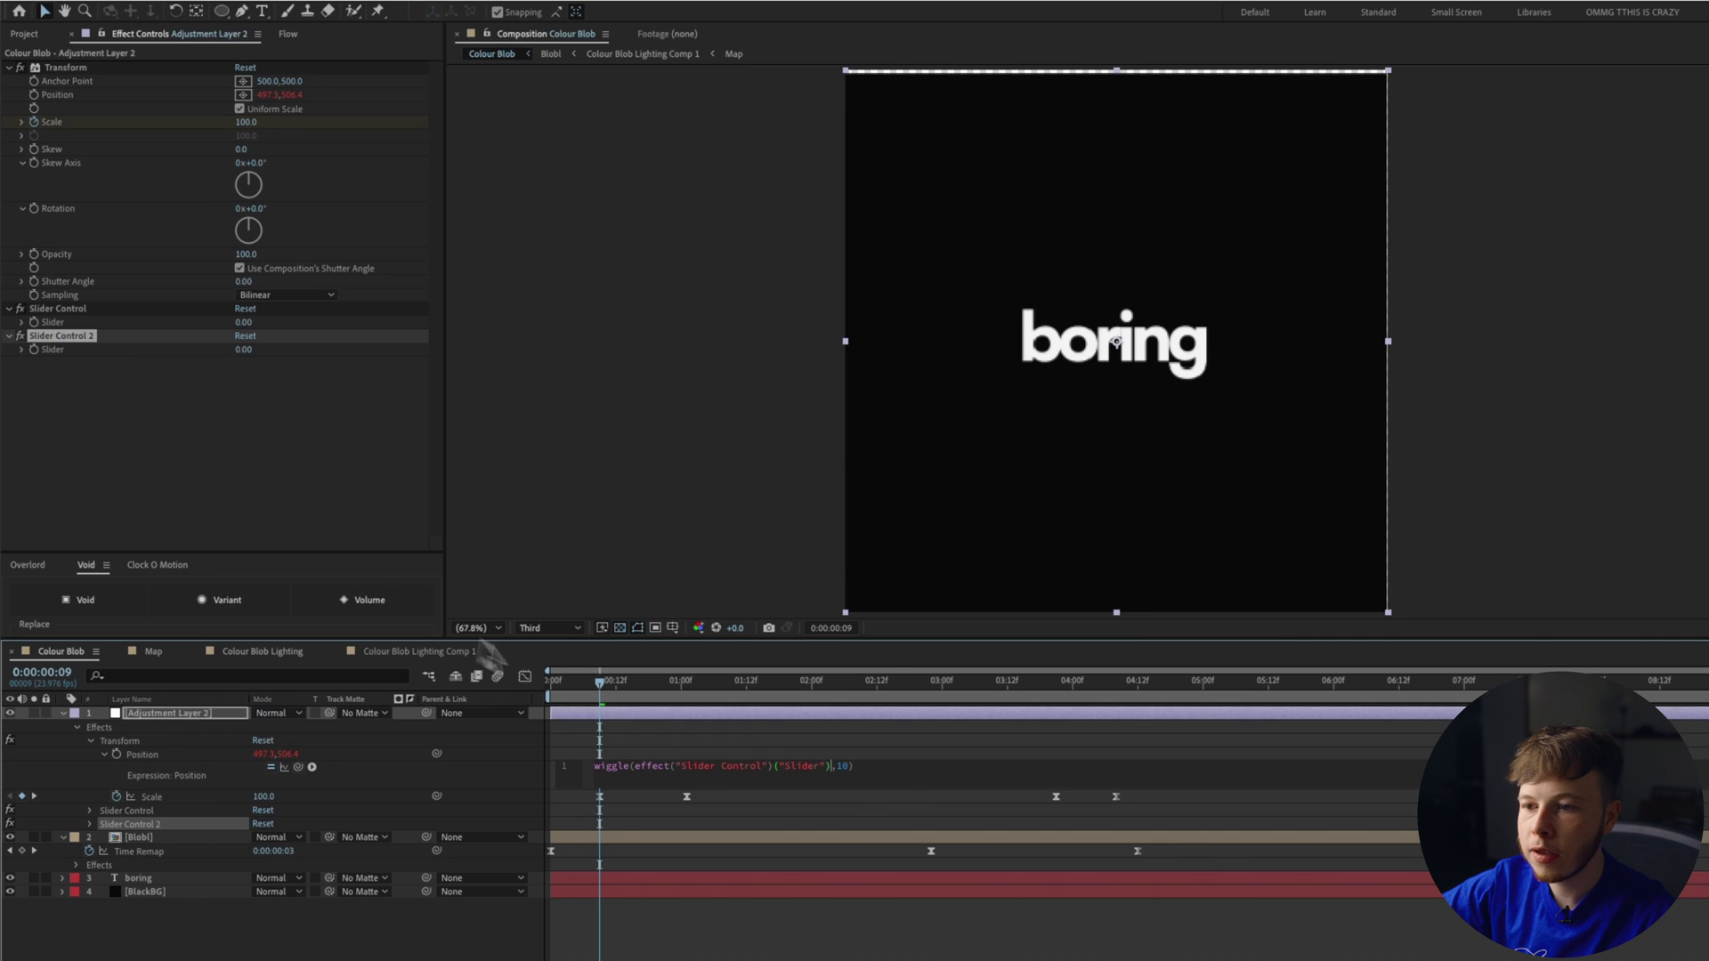
key(BackSpace)
key(BackSpace)
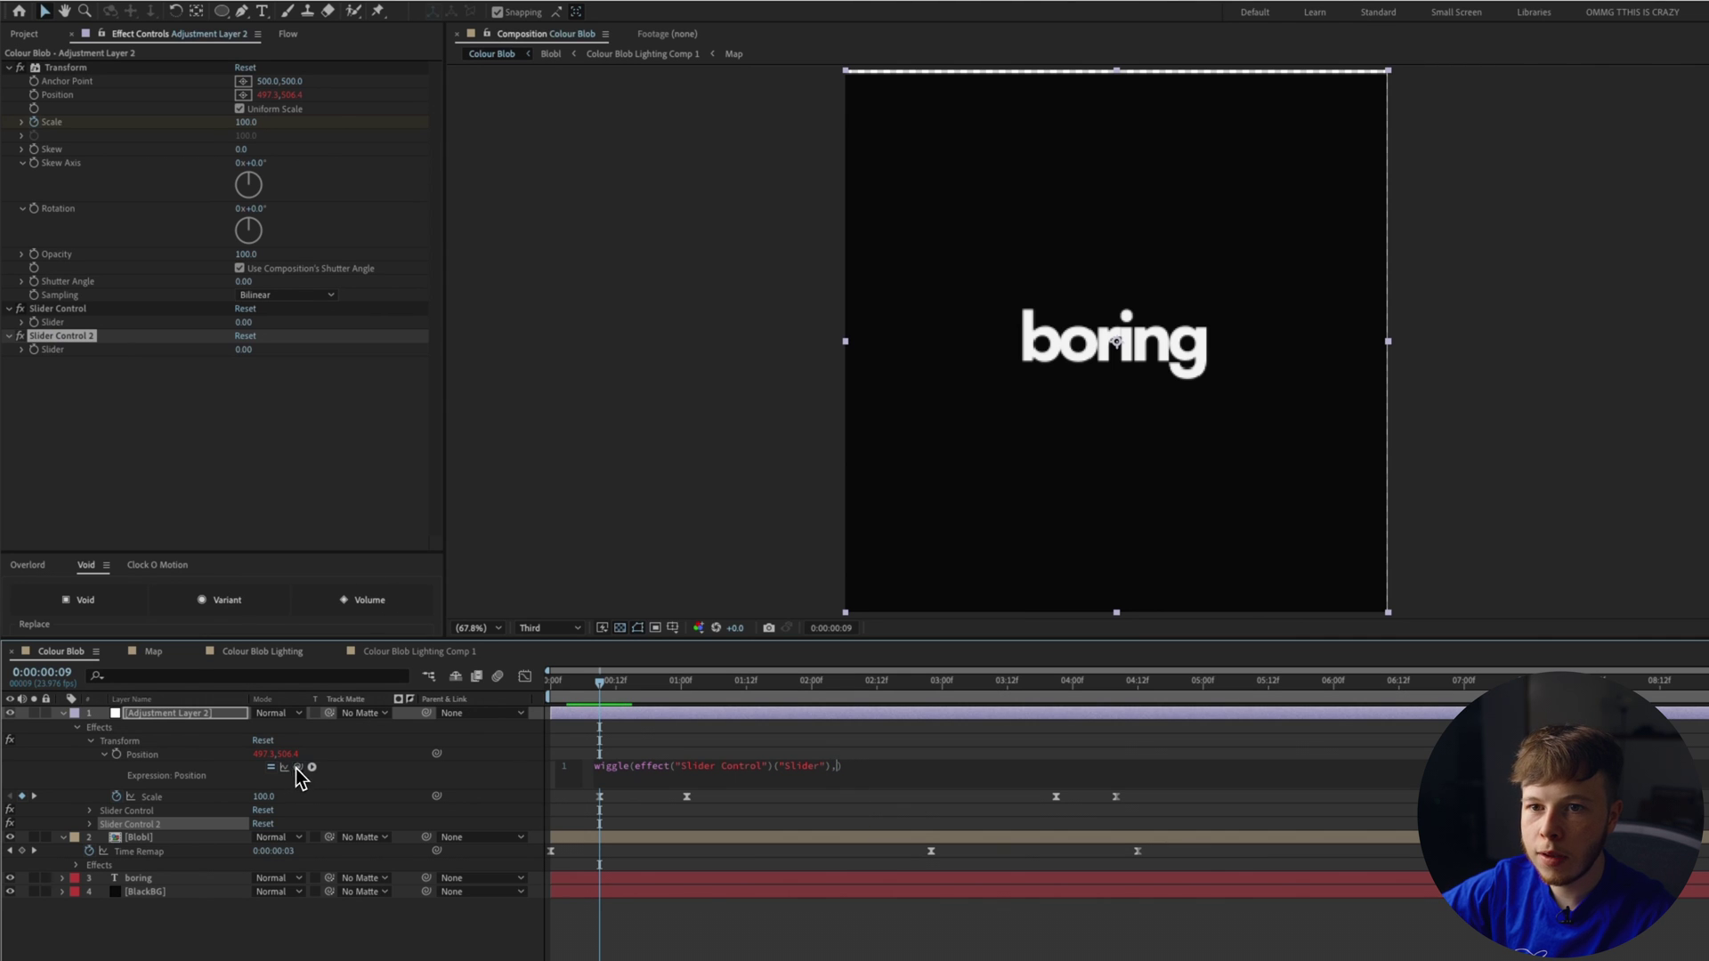
drag(297, 769, 57, 350)
click(1110, 832)
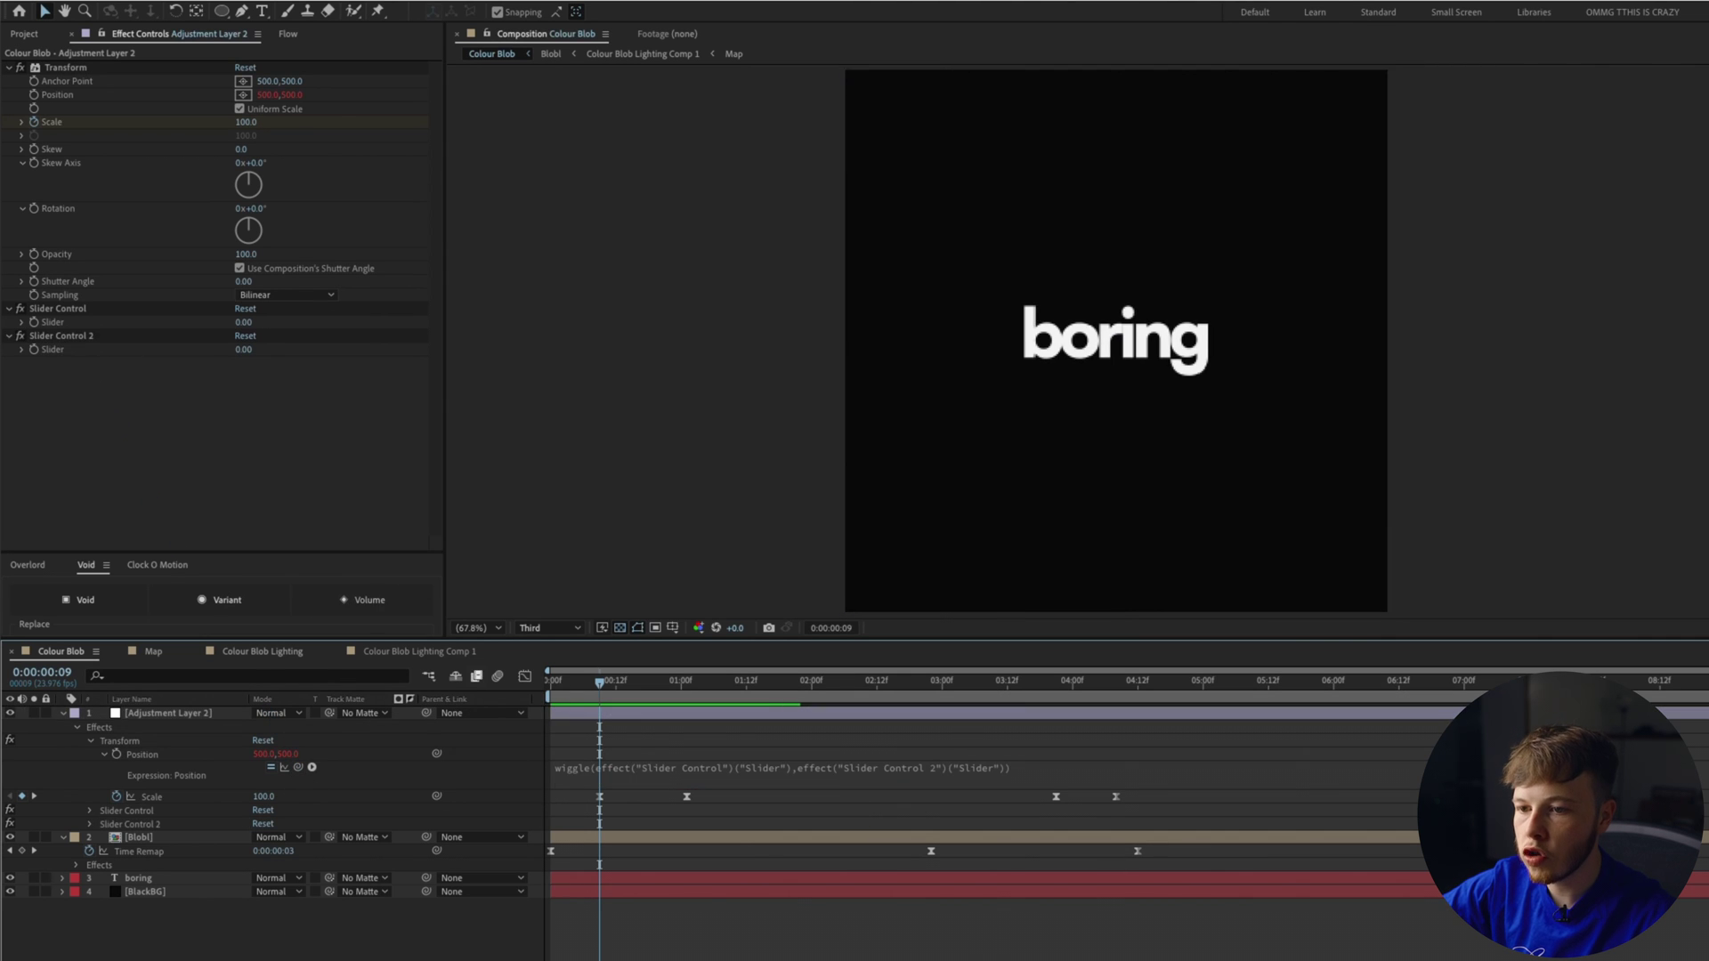
Step: Keyframe both sliders at 0 at 0:00:00:09, then set Slider Control to 5 and Slider Control 2 to 15 at 0:00:01:01
click(48, 341)
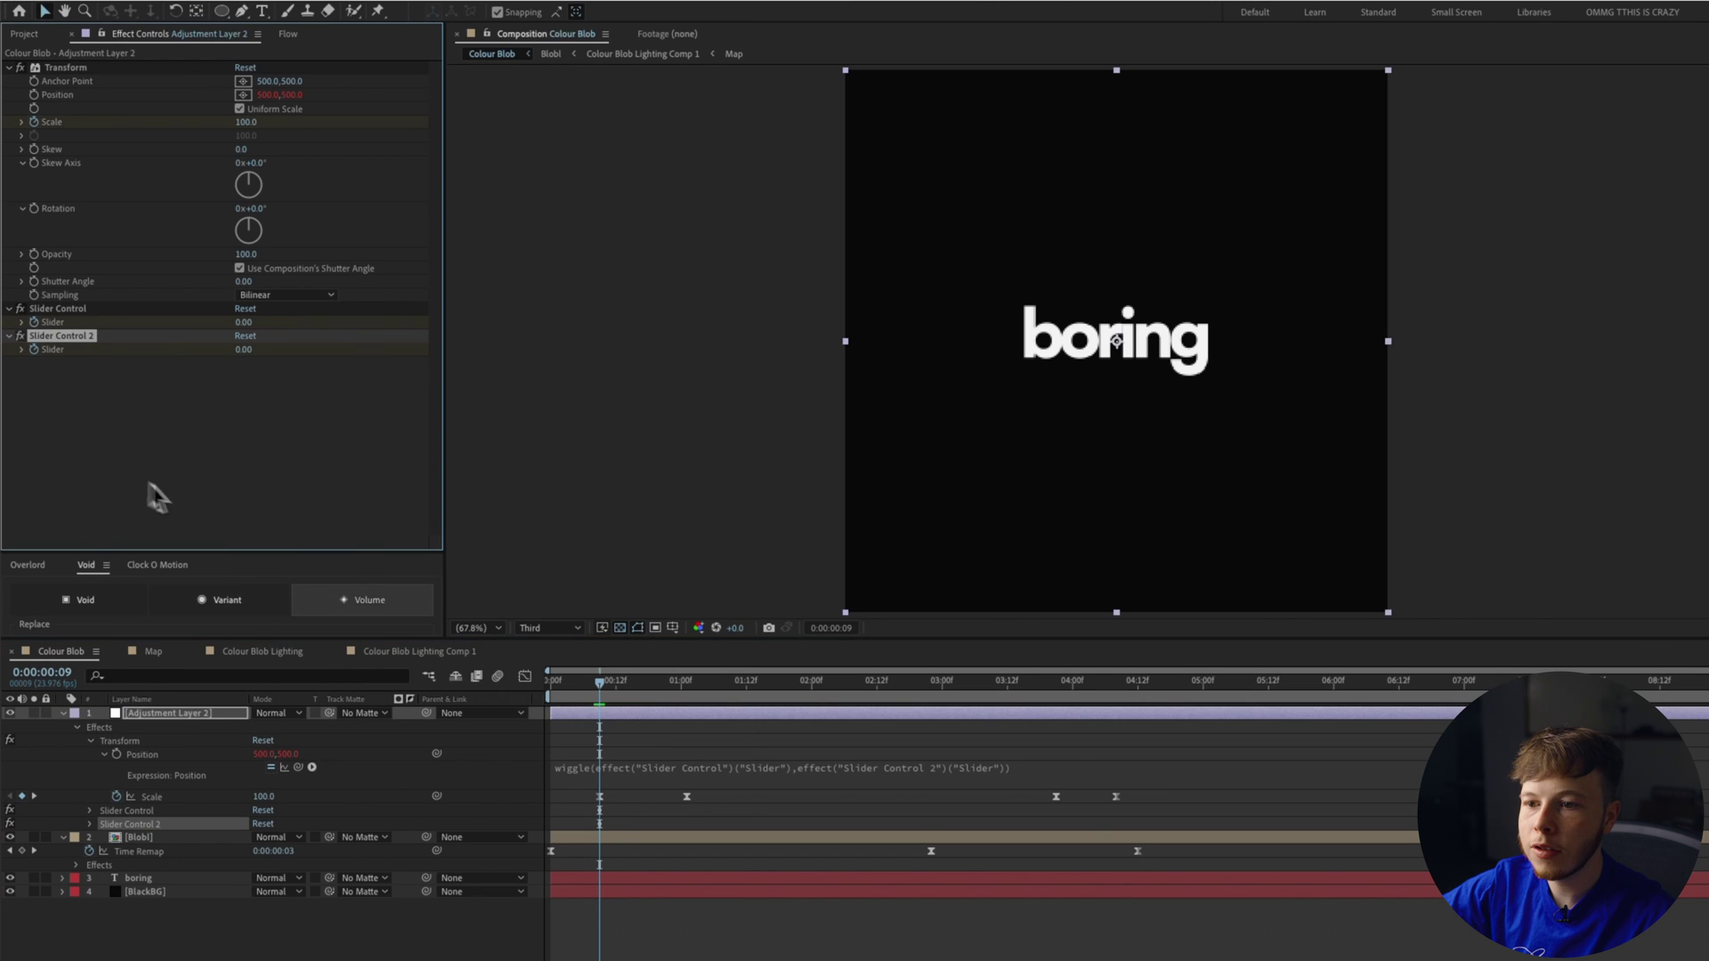
click(642, 691)
drag(642, 691, 680, 696)
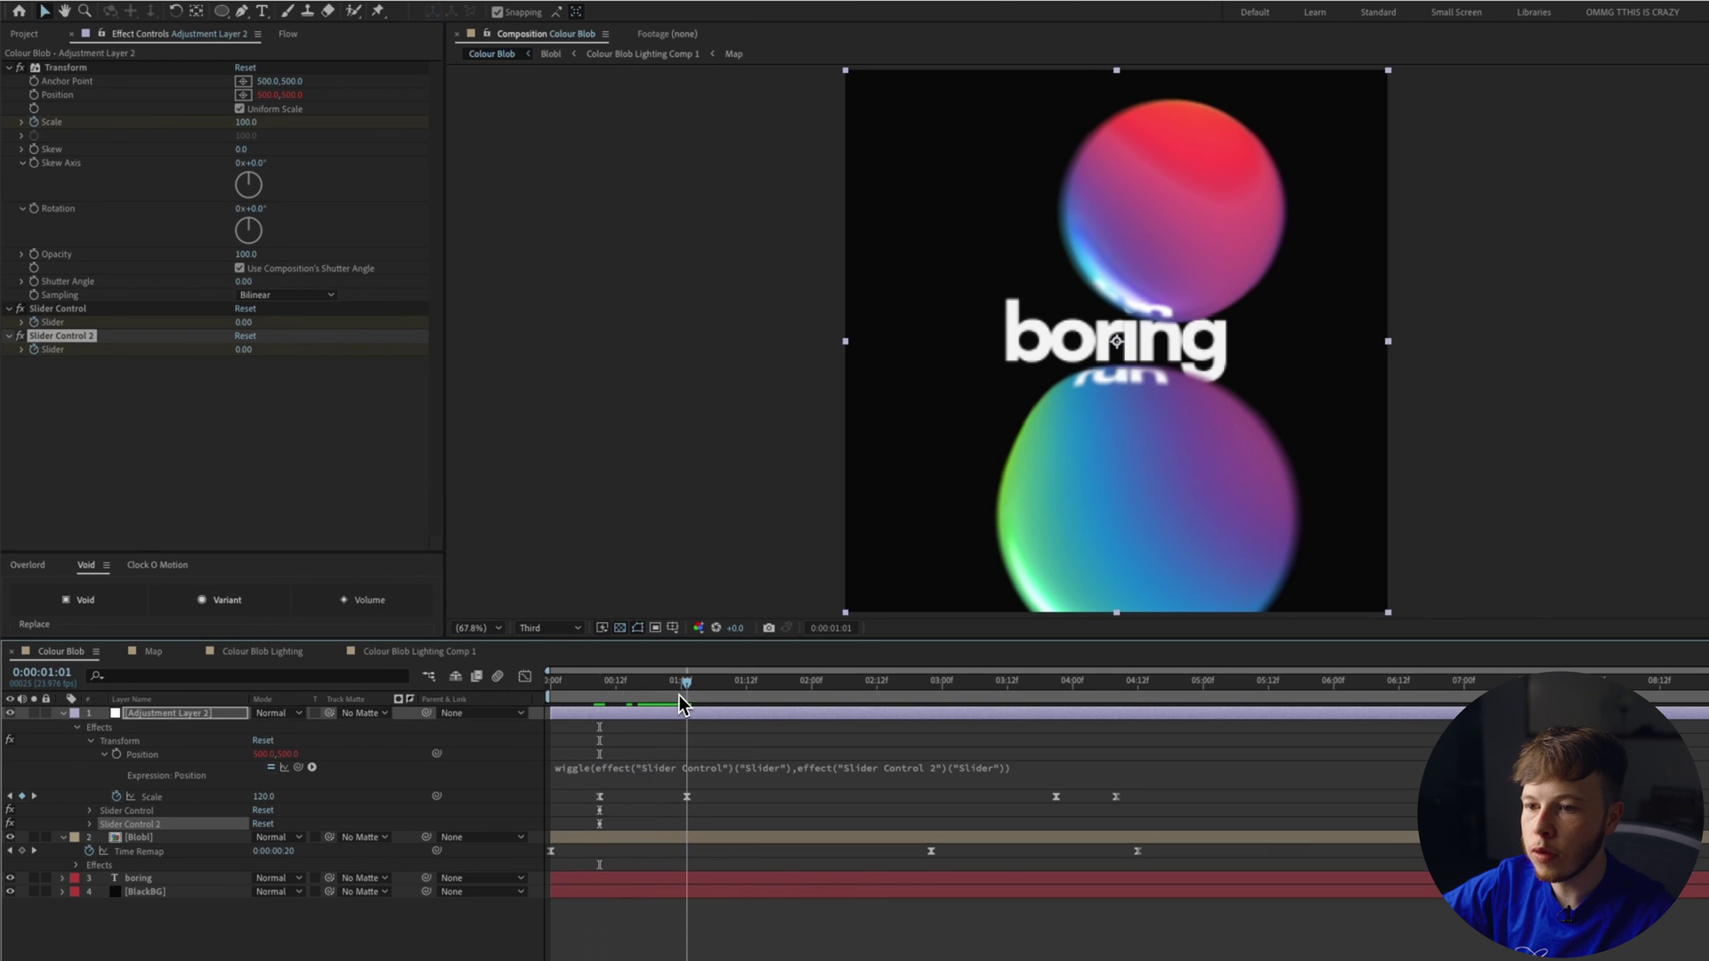
click(243, 322)
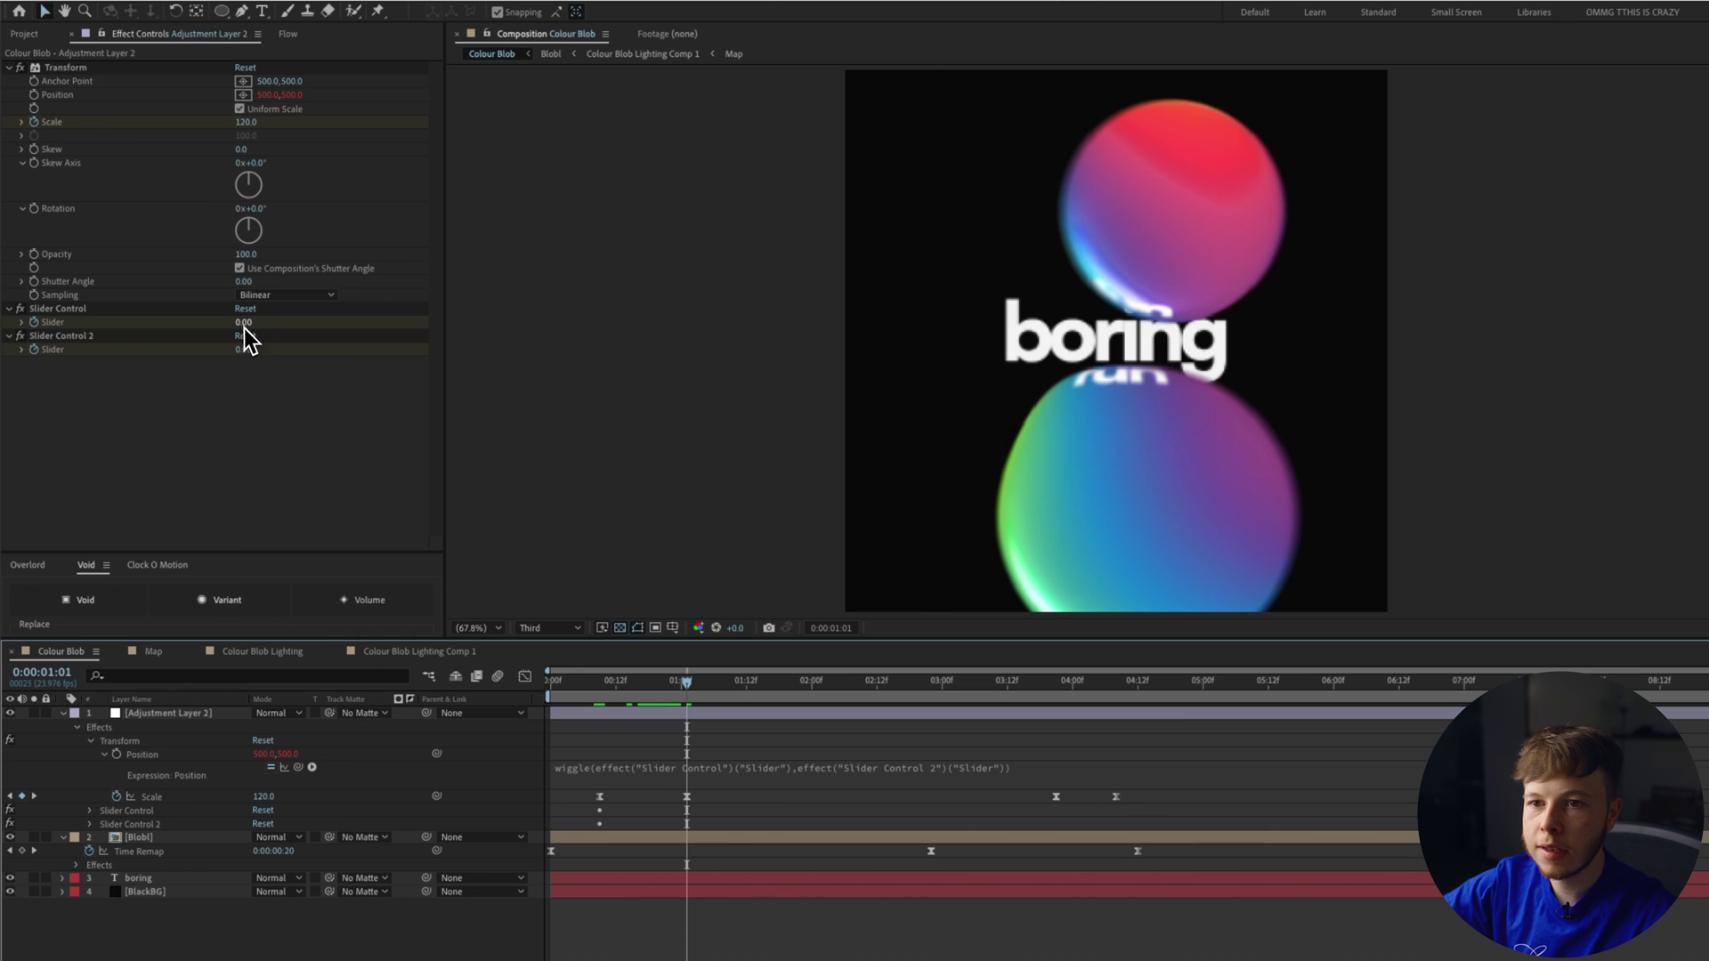
key(Tab)
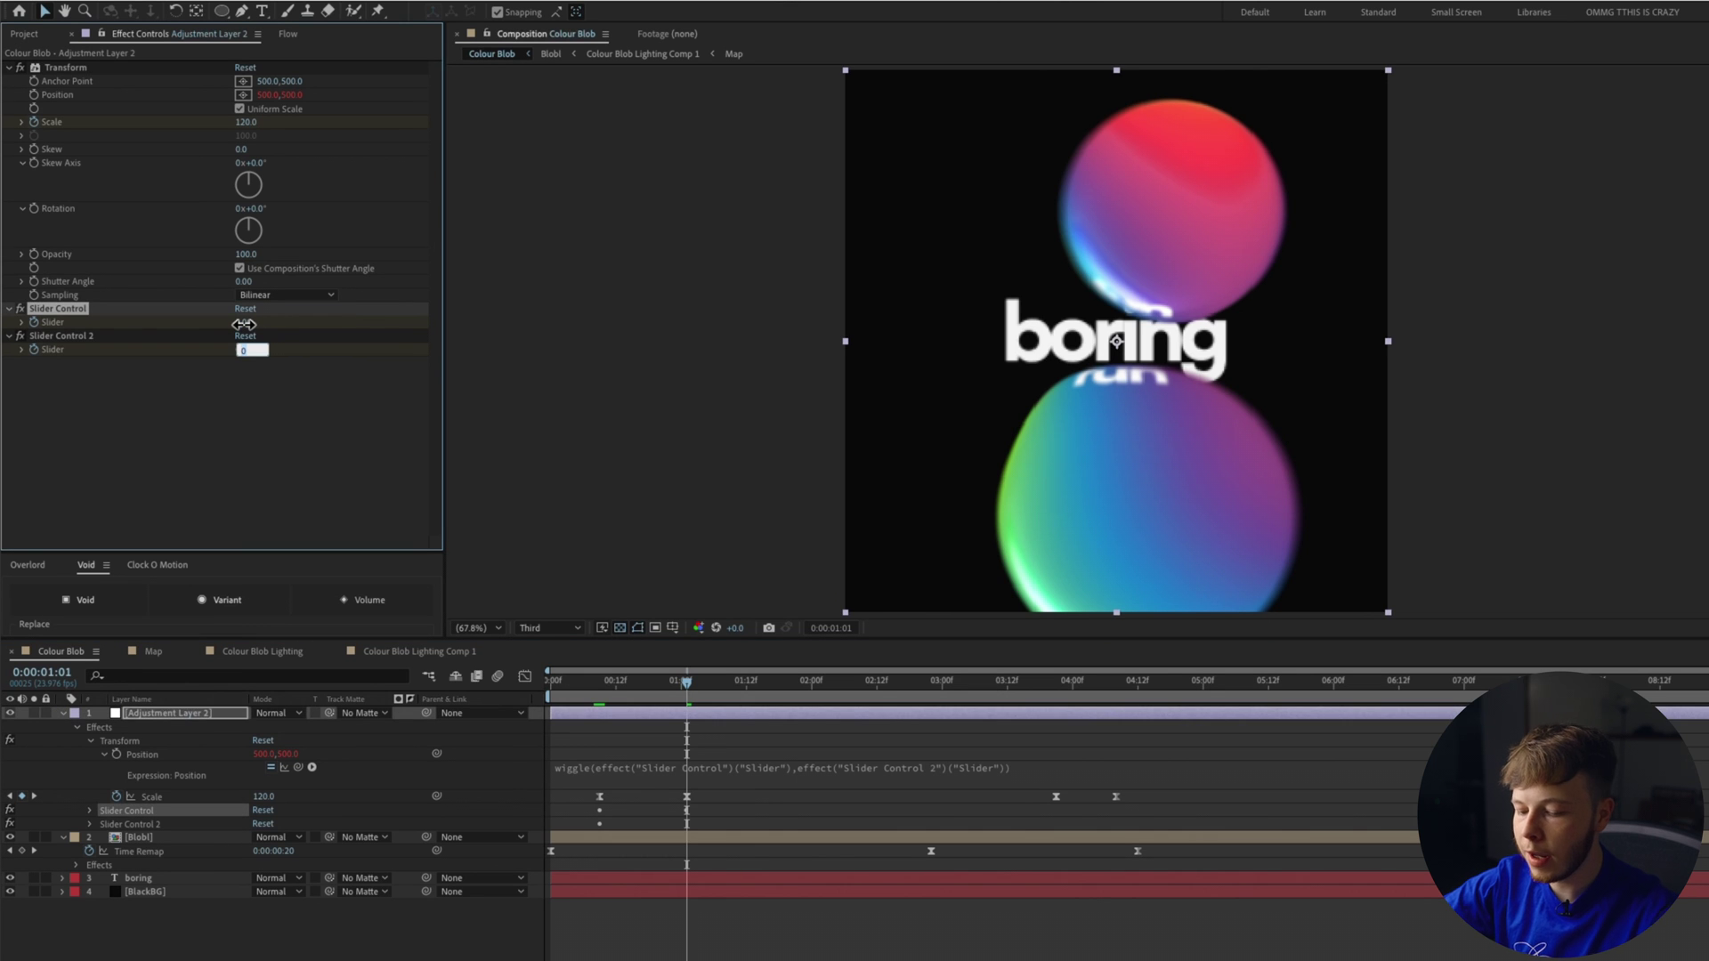
text(15)
Step: Return both sliders to 0 at 0:00:01:12
mouse_move(752, 694)
mouse_down()
mouse_move(765, 698)
mouse_move(748, 708)
mouse_up()
click(248, 321)
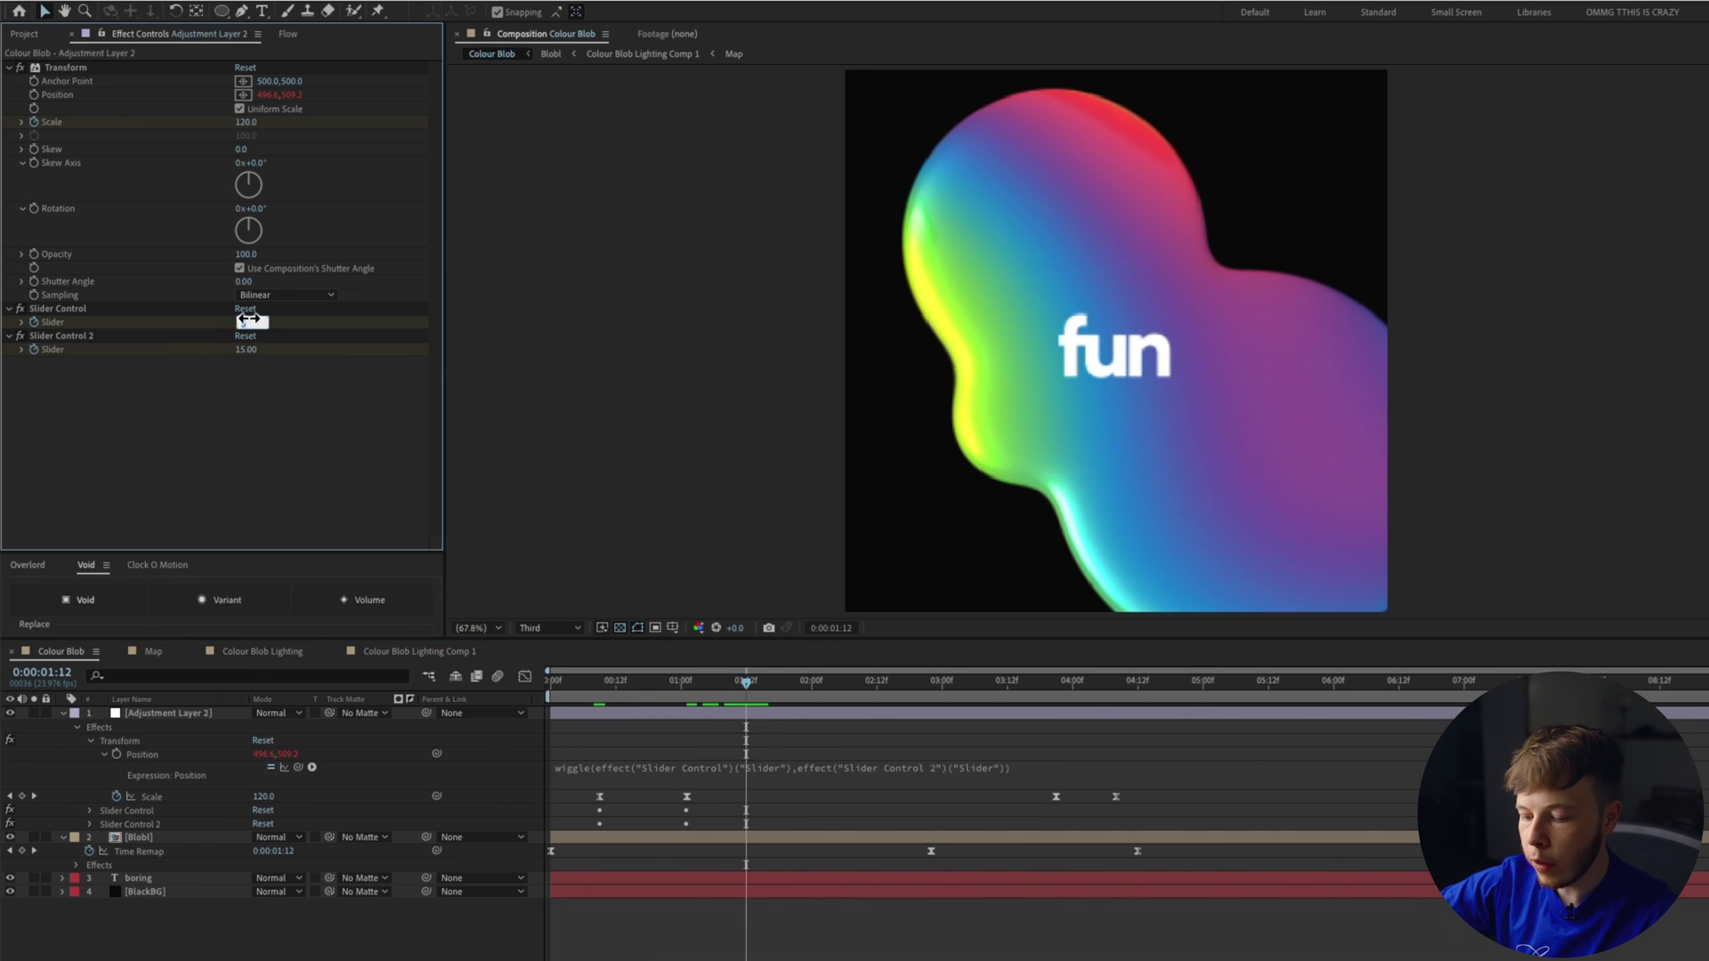
text(0)
key(Tab)
text(0)
key(Return)
Step: Duplicate the keyframes of both sliders at 0:00:03:07 and reverse the copies in time
key(u)
key(u)
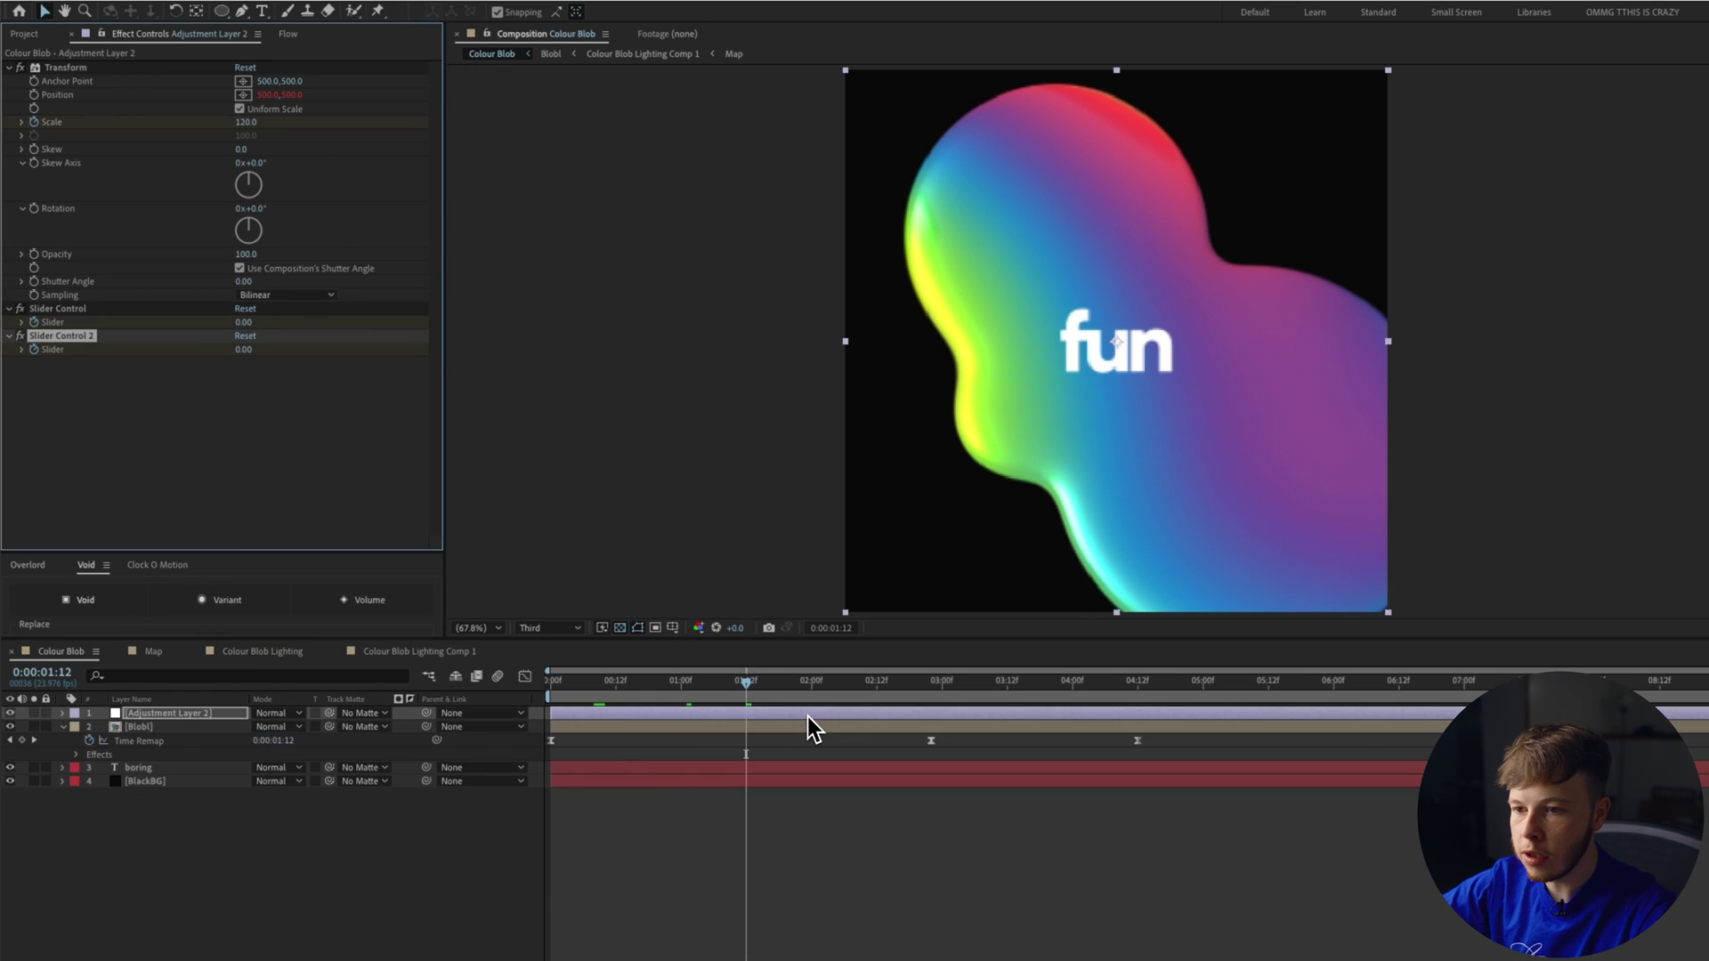
drag(761, 856, 557, 814)
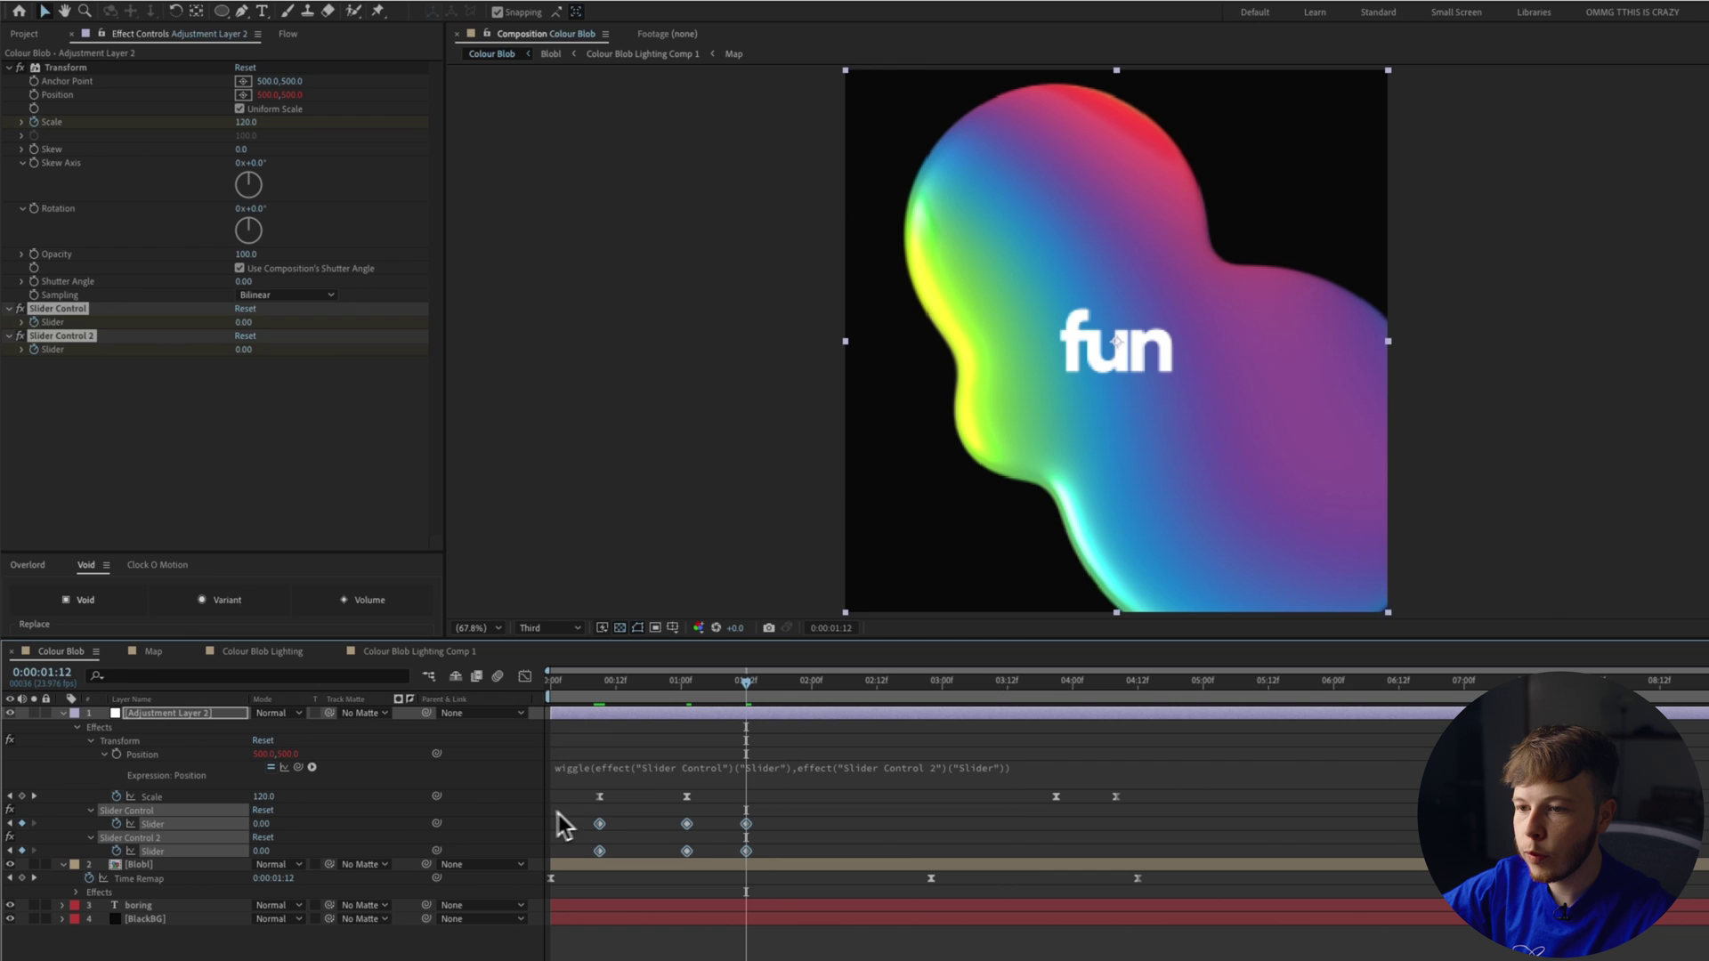
click(980, 701)
key(ctrl+v)
right_click(980, 824)
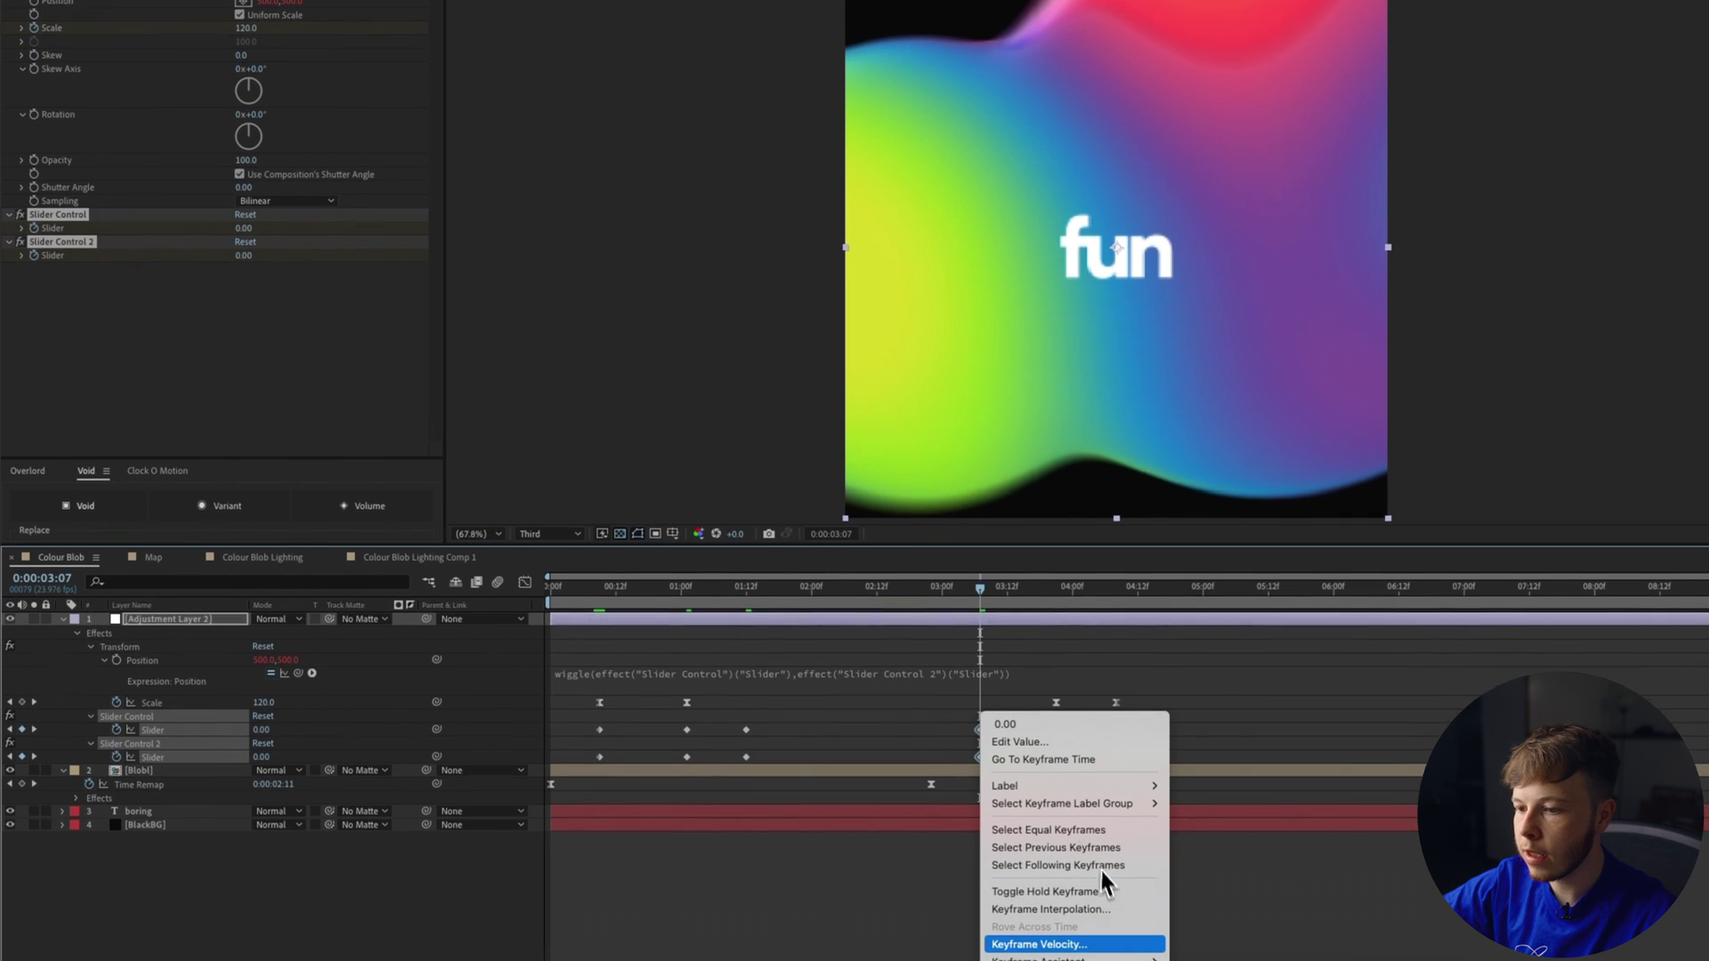
mouse_move(1041, 958)
click(1277, 957)
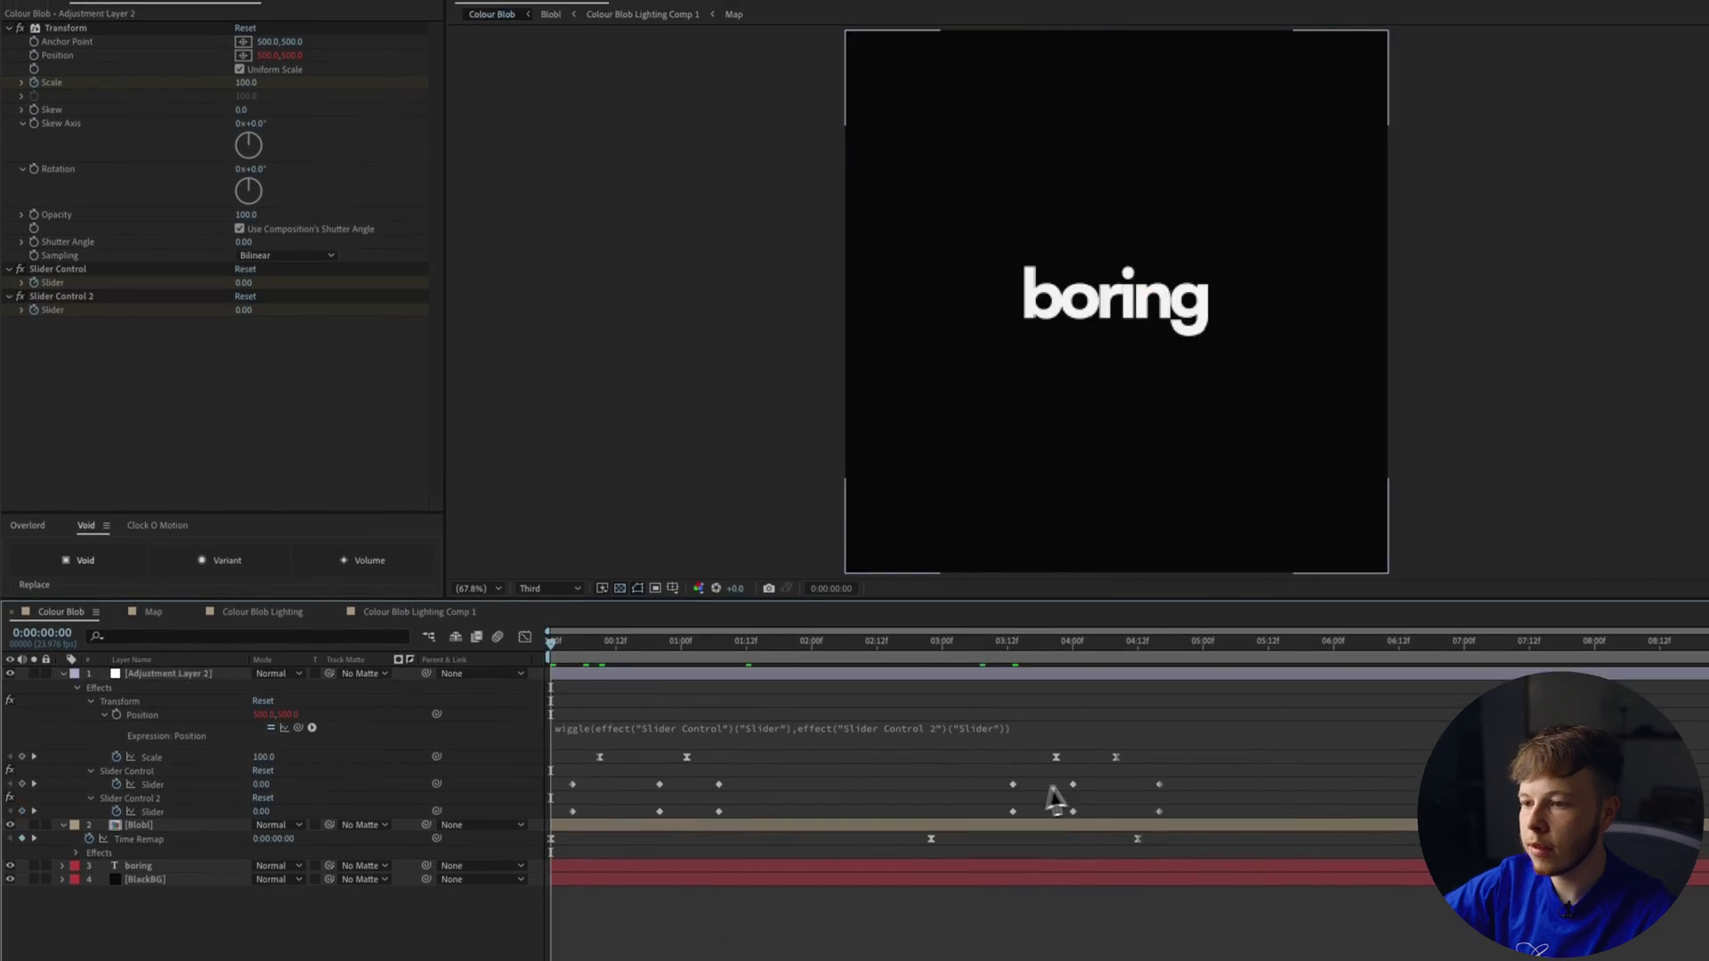
Step: Ease all keyframes of both sliders with the Flow curve 0.88, 0.14, 0.12, 0.86
drag(1217, 732, 436, 790)
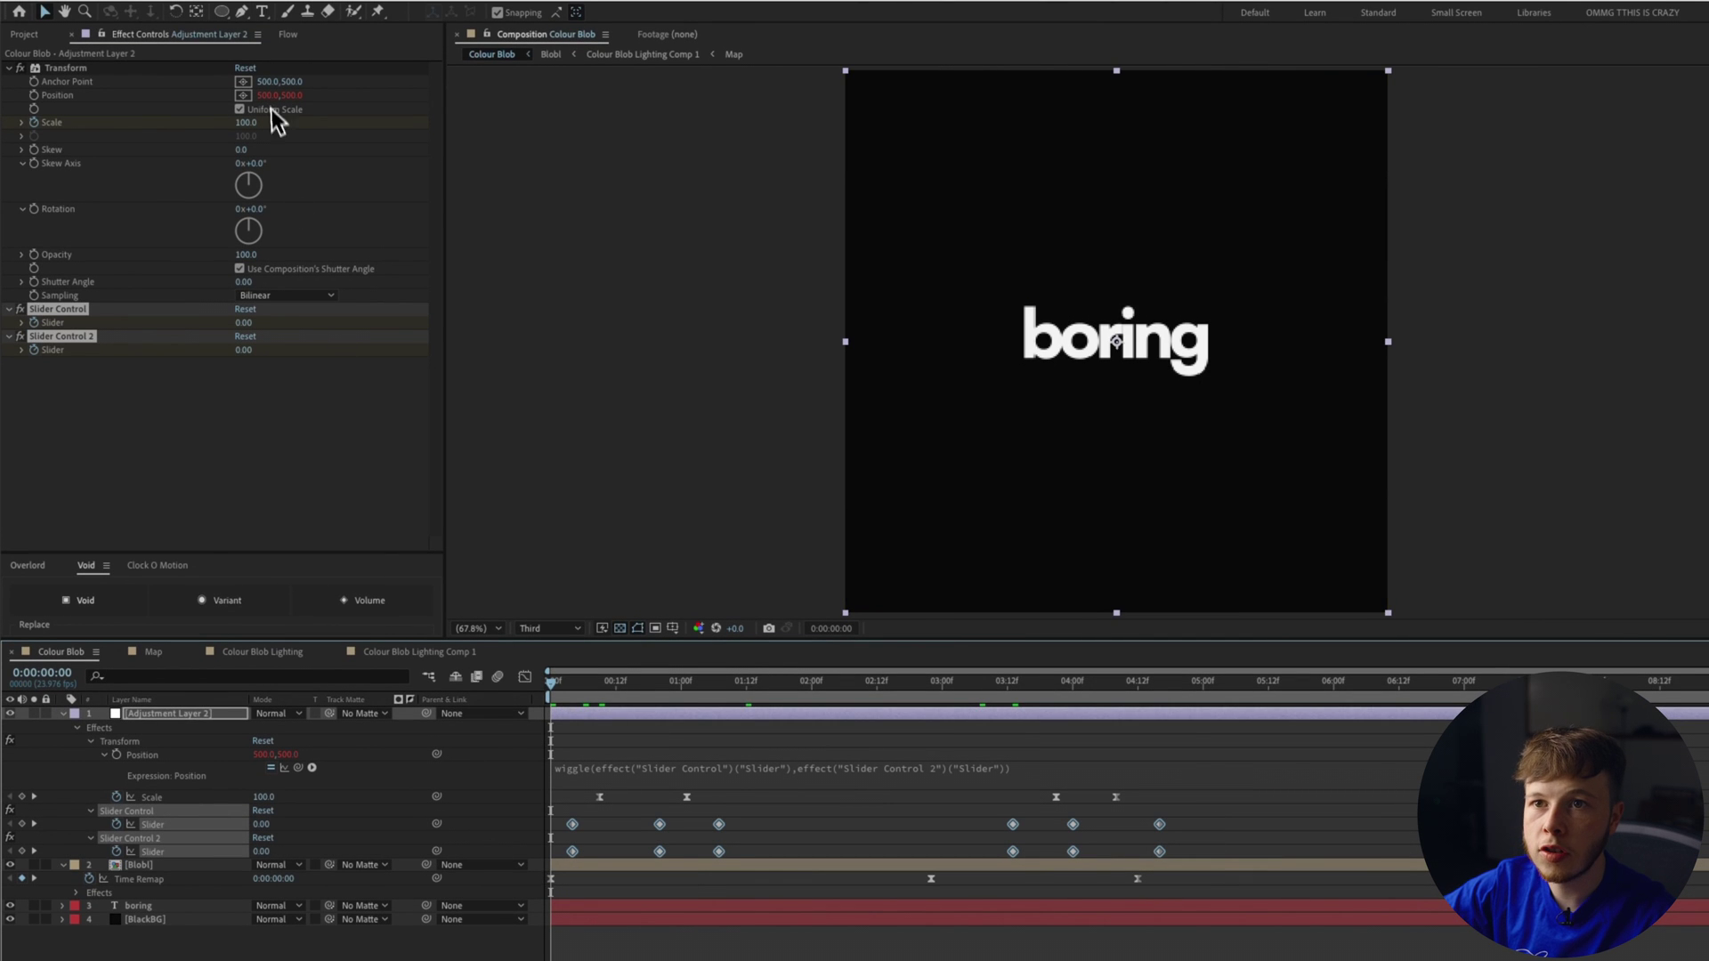
click(287, 33)
click(329, 283)
Step: Shift the opening Scale and slider keyframes later so that both sets start together shortly after 0:00:00:12
drag(613, 696, 718, 700)
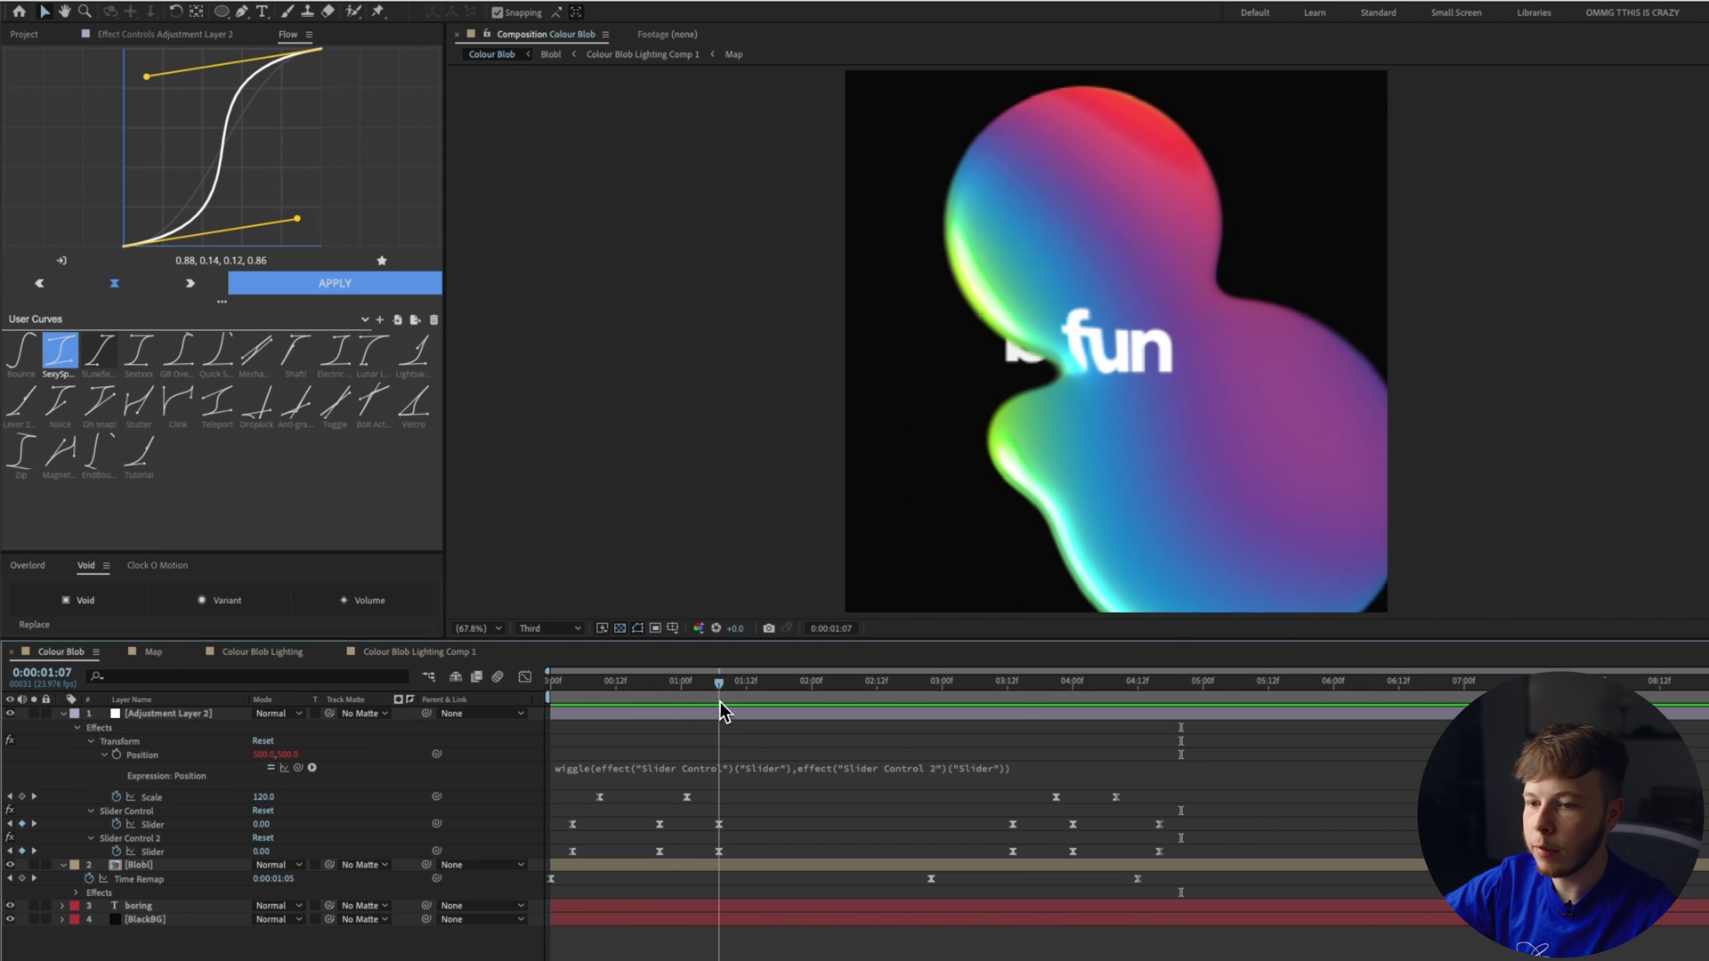
drag(559, 816, 788, 851)
drag(572, 824, 599, 824)
drag(681, 708, 714, 711)
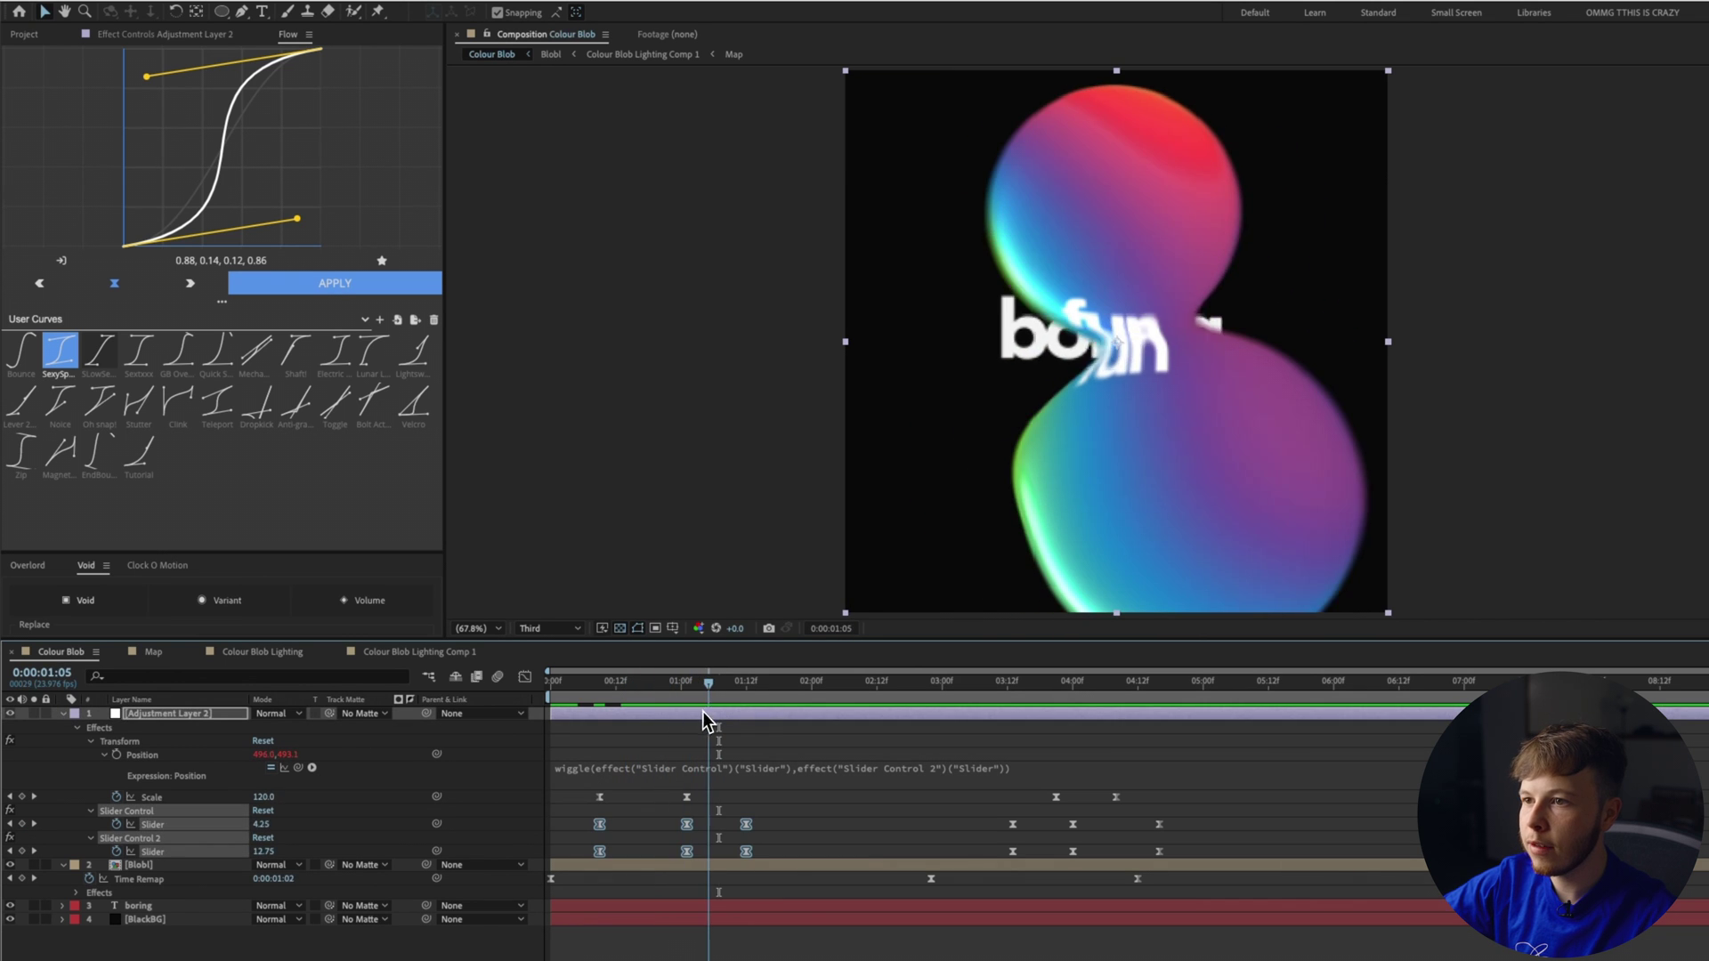
drag(601, 790, 648, 803)
drag(787, 801, 582, 870)
drag(600, 865, 638, 868)
Step: Shift the closing pair of Scale keyframes later so the last one lines up with the final slider keyframes
drag(712, 699, 845, 707)
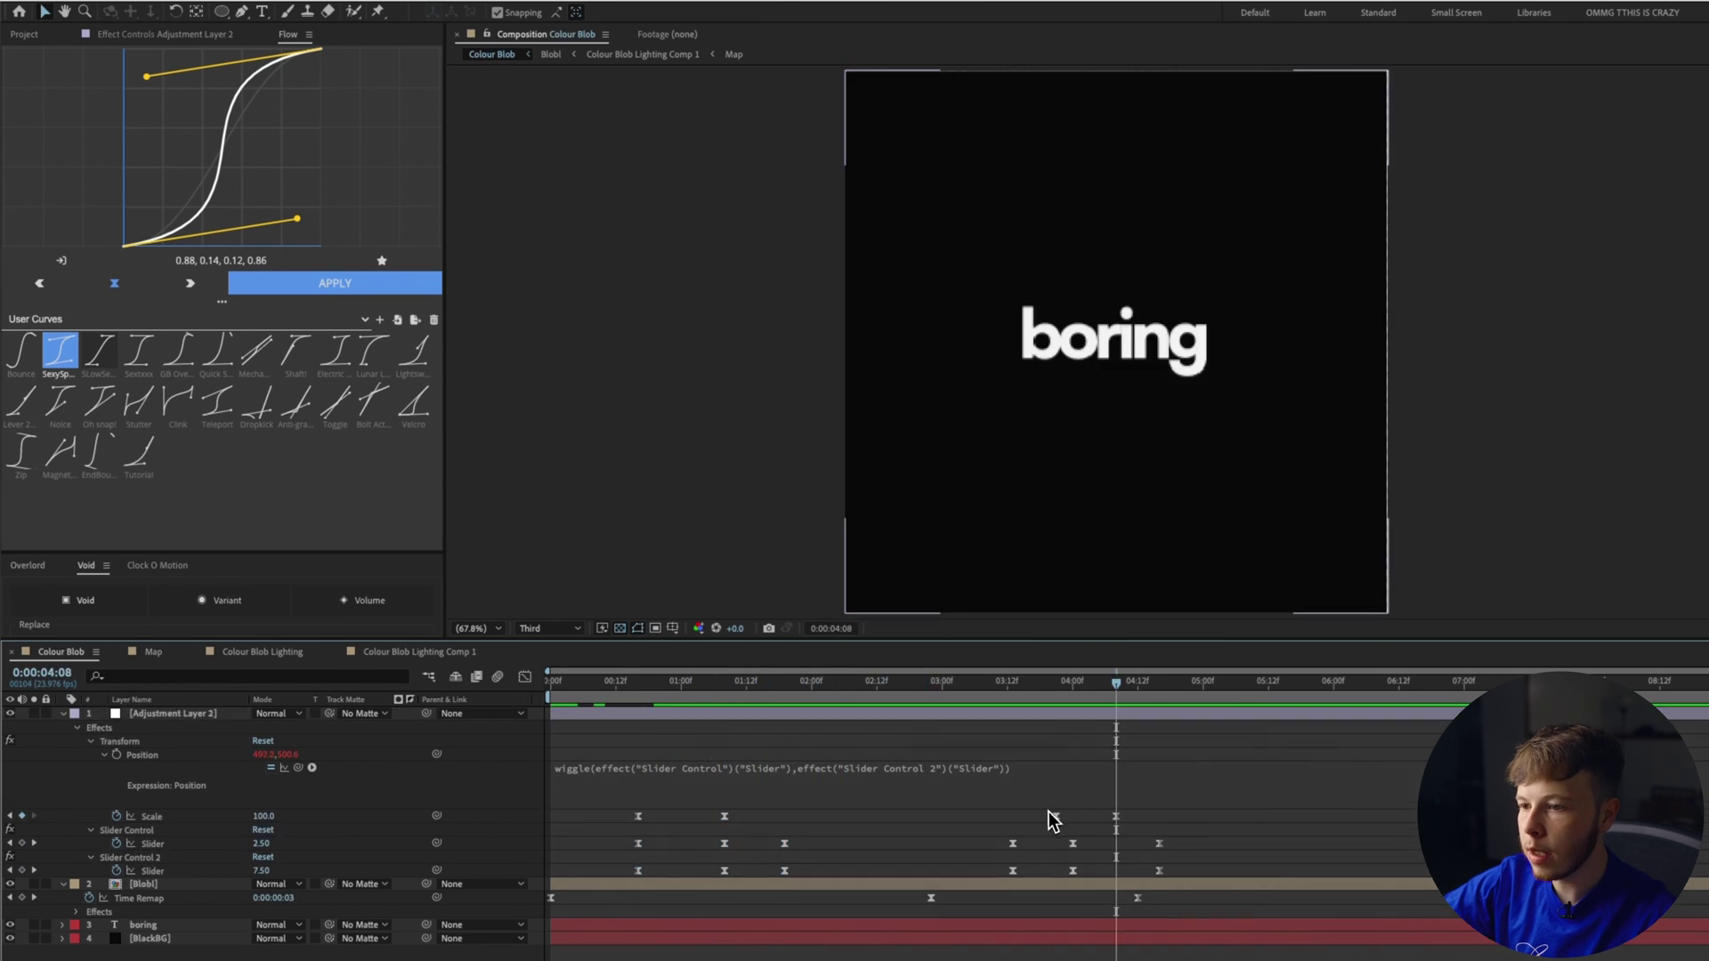
drag(1125, 812, 1158, 817)
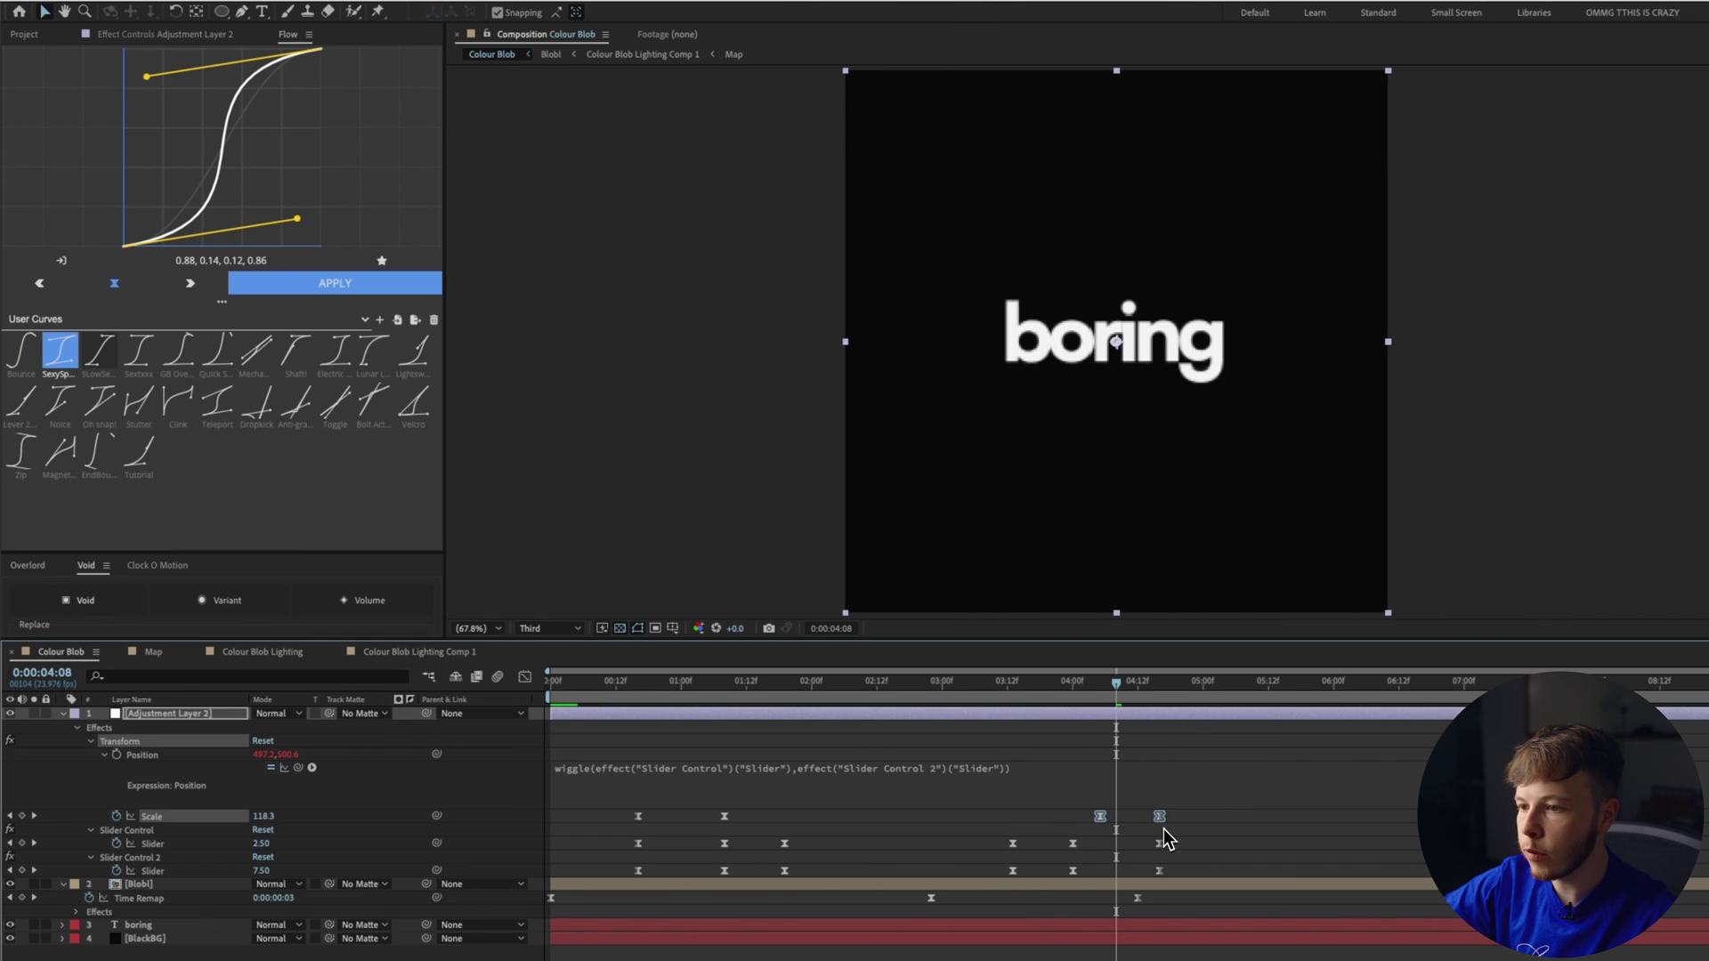
drag(1125, 703, 687, 703)
Step: Apply the Turbulent Displace effect to the adjustment layer and show its settings
click(178, 715)
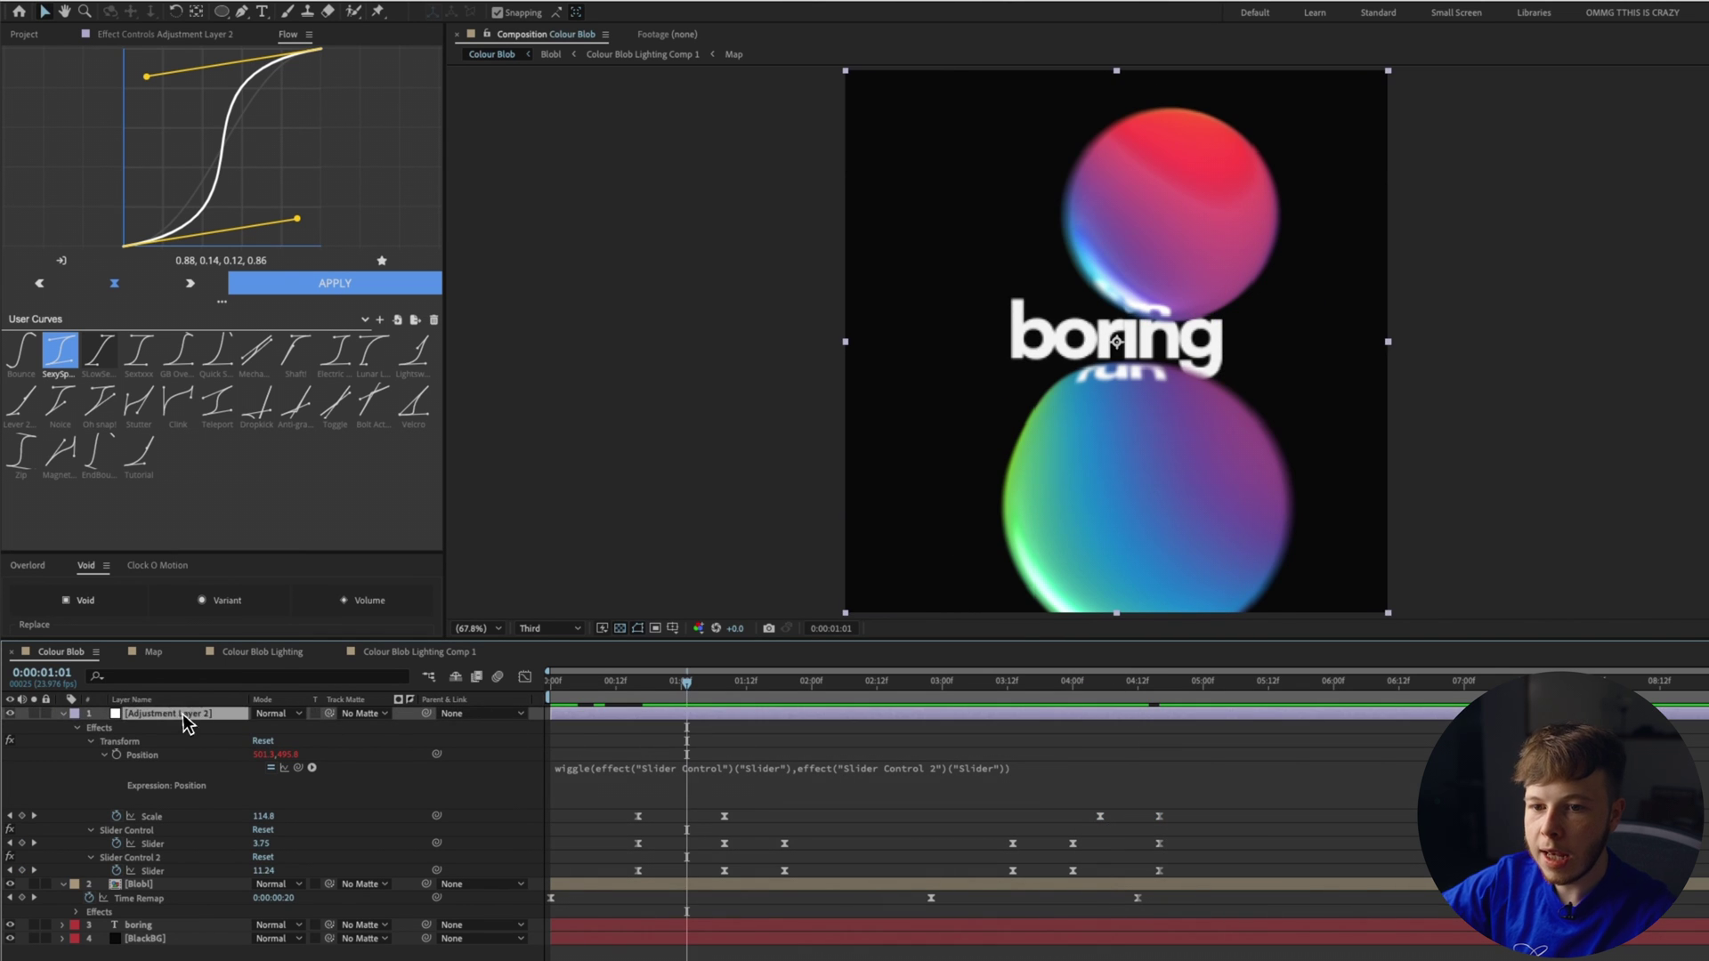
key(ctrl+space)
text(turb)
click(175, 717)
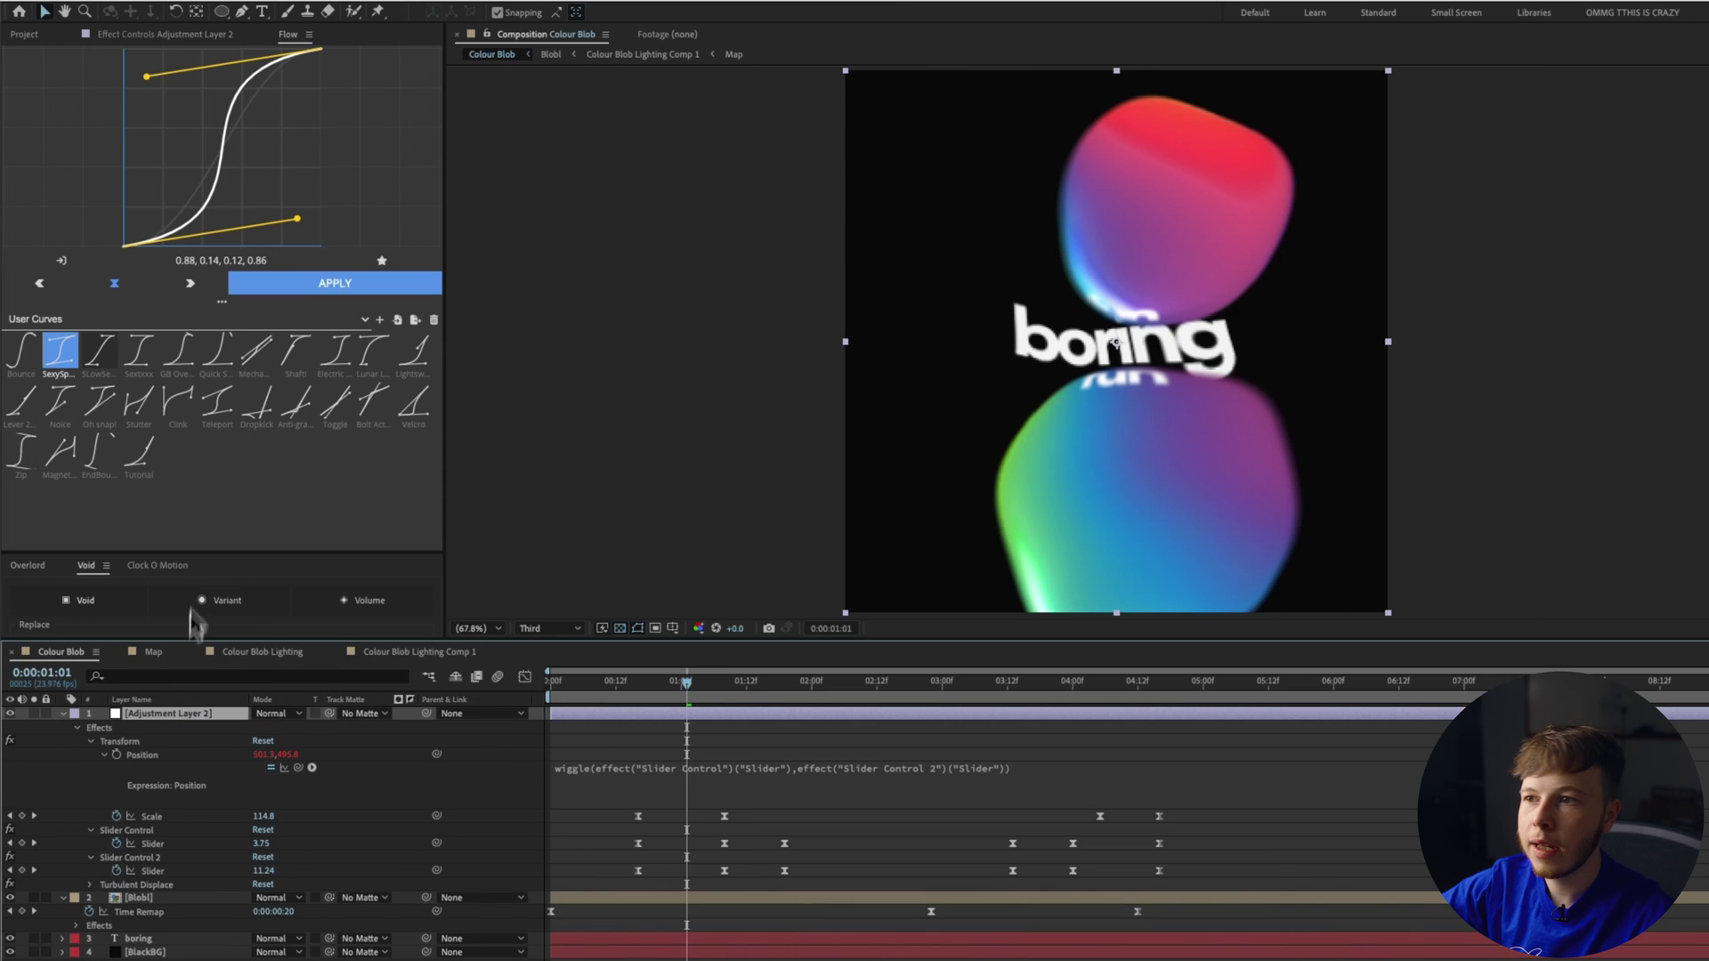
click(178, 36)
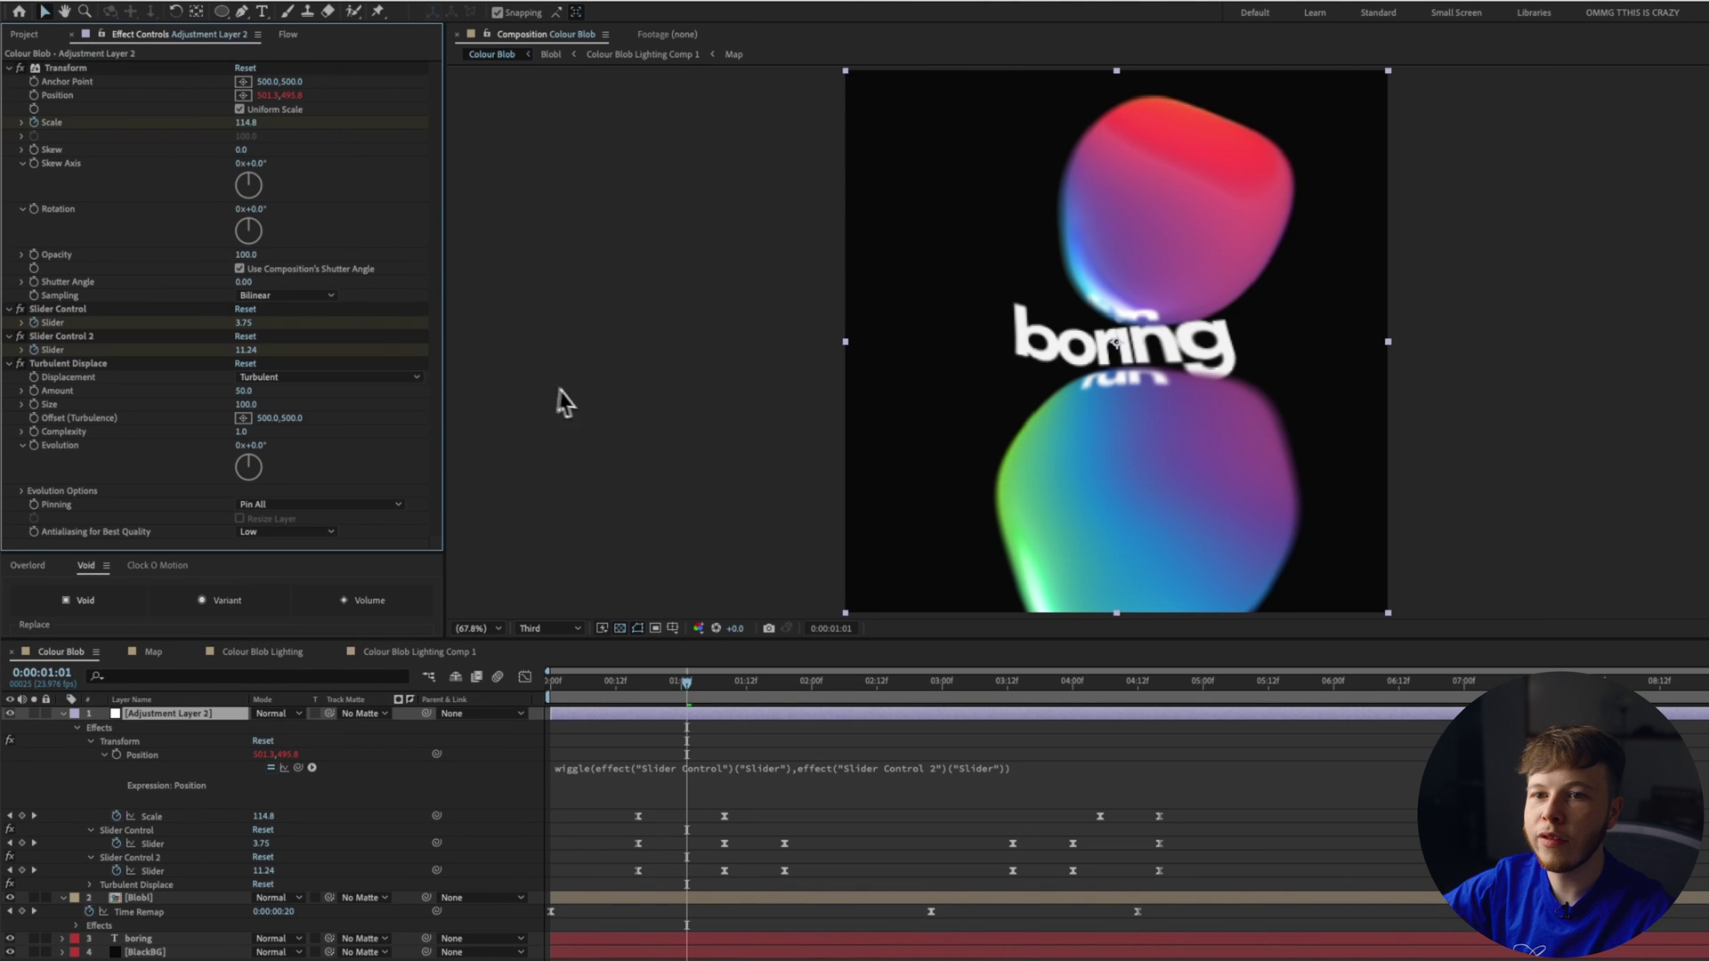
Step: Keyframe the Turbulent Displace Amount at 50 at 0:00:01:08 and set its Size to 90
drag(686, 683, 721, 760)
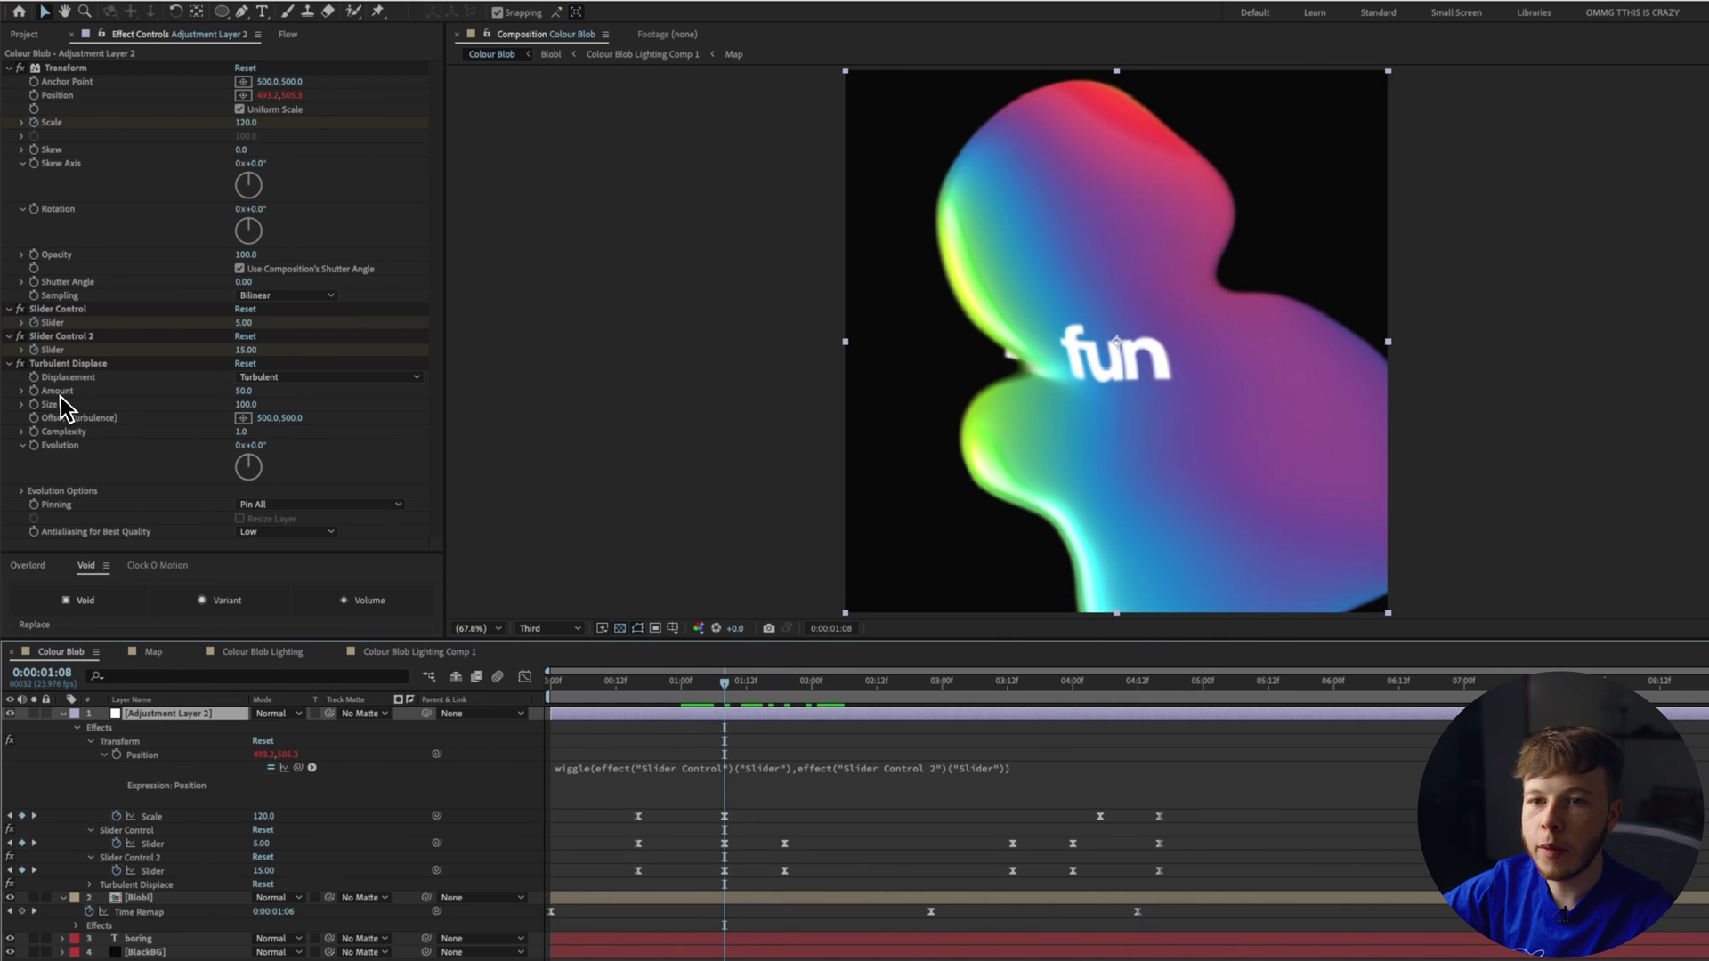
click(37, 409)
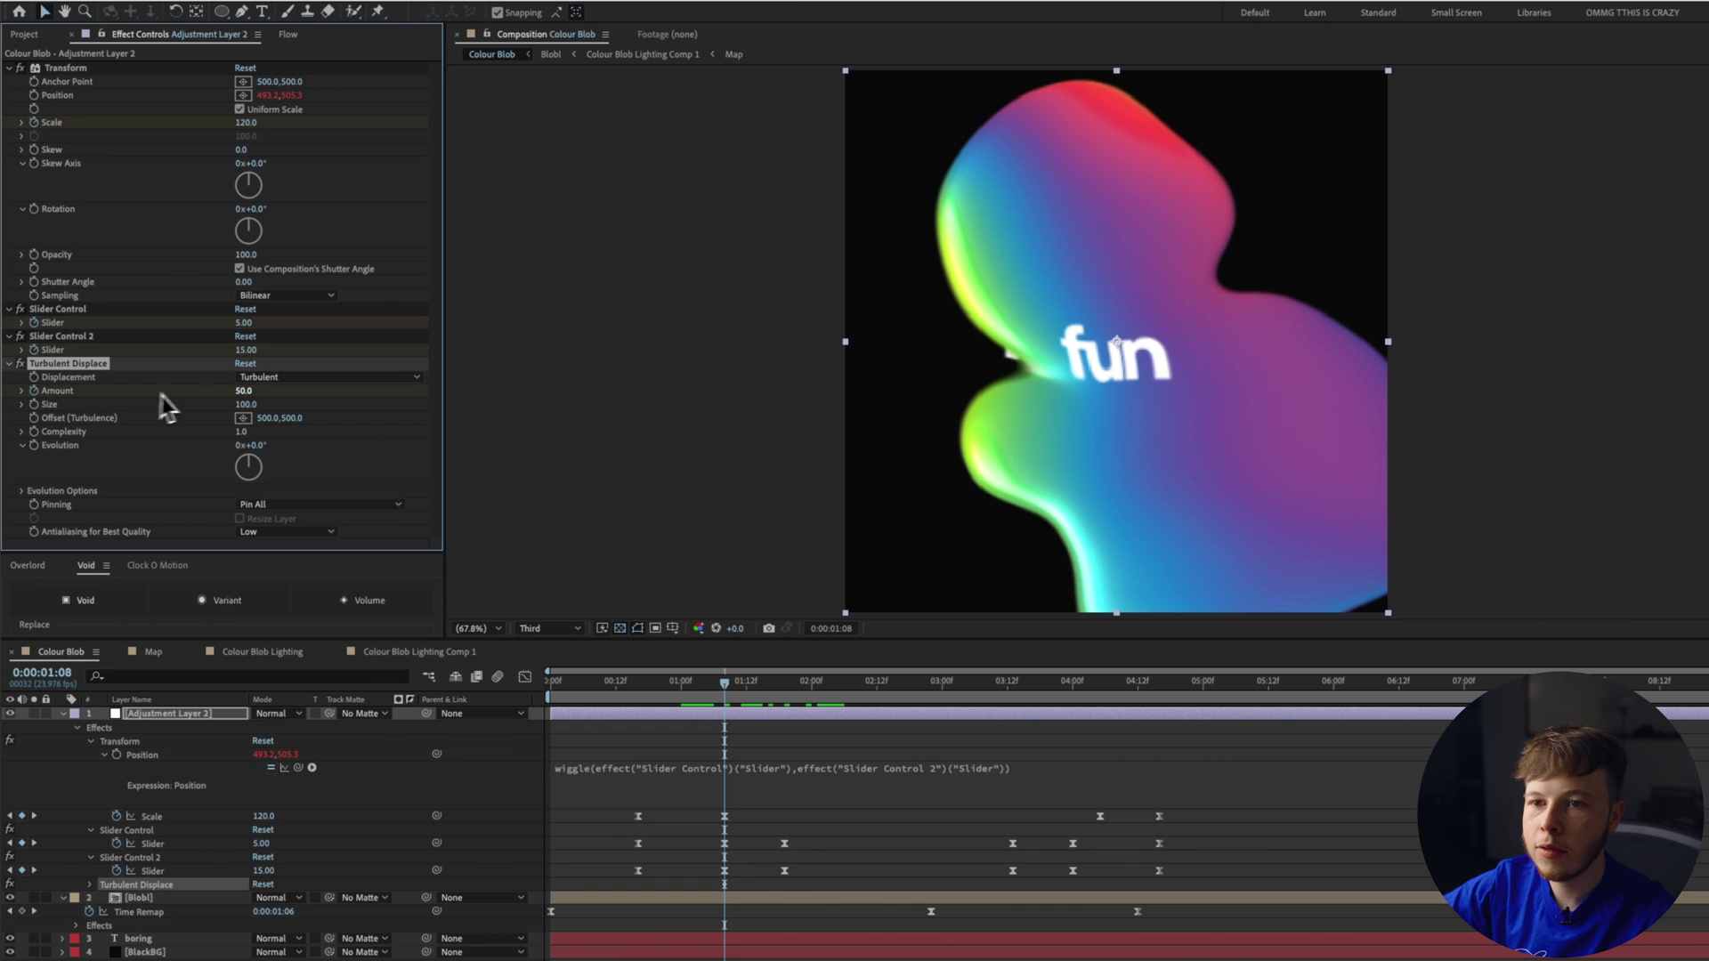
mouse_move(244, 405)
mouse_down()
mouse_move(296, 420)
mouse_move(180, 416)
mouse_move(243, 417)
mouse_move(267, 395)
mouse_up()
key(ctrl+z)
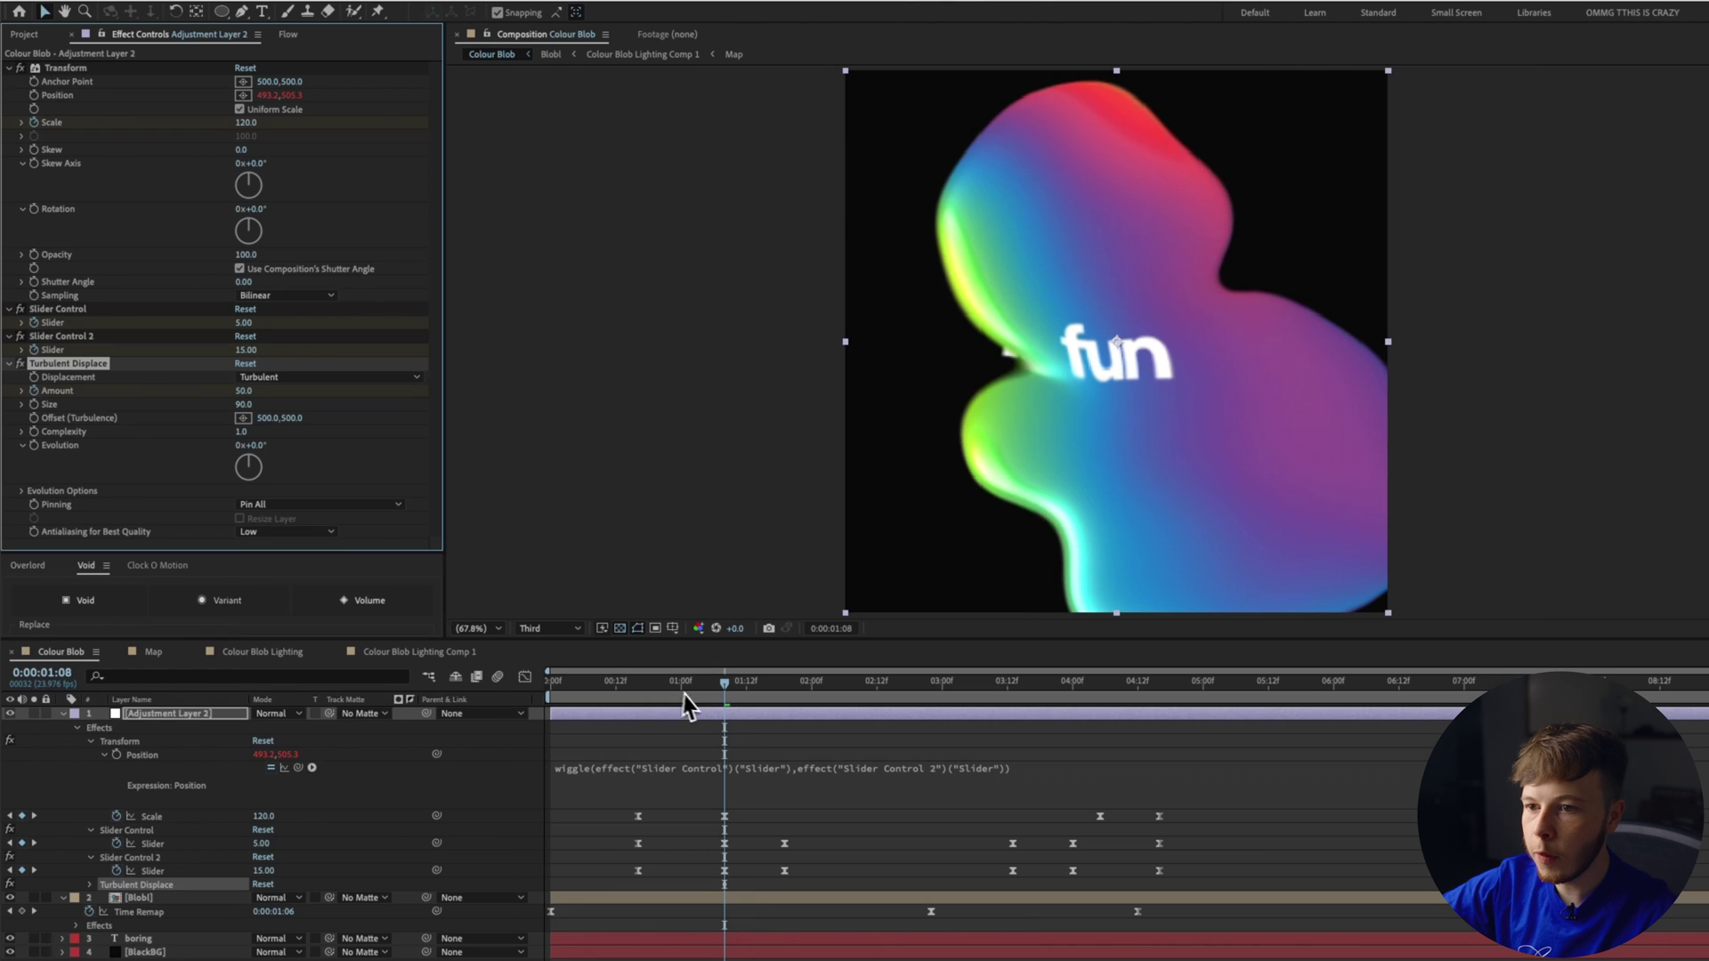
Step: Set the Turbulent Displace Amount to 0 at 0:00:00:14
drag(719, 687, 634, 703)
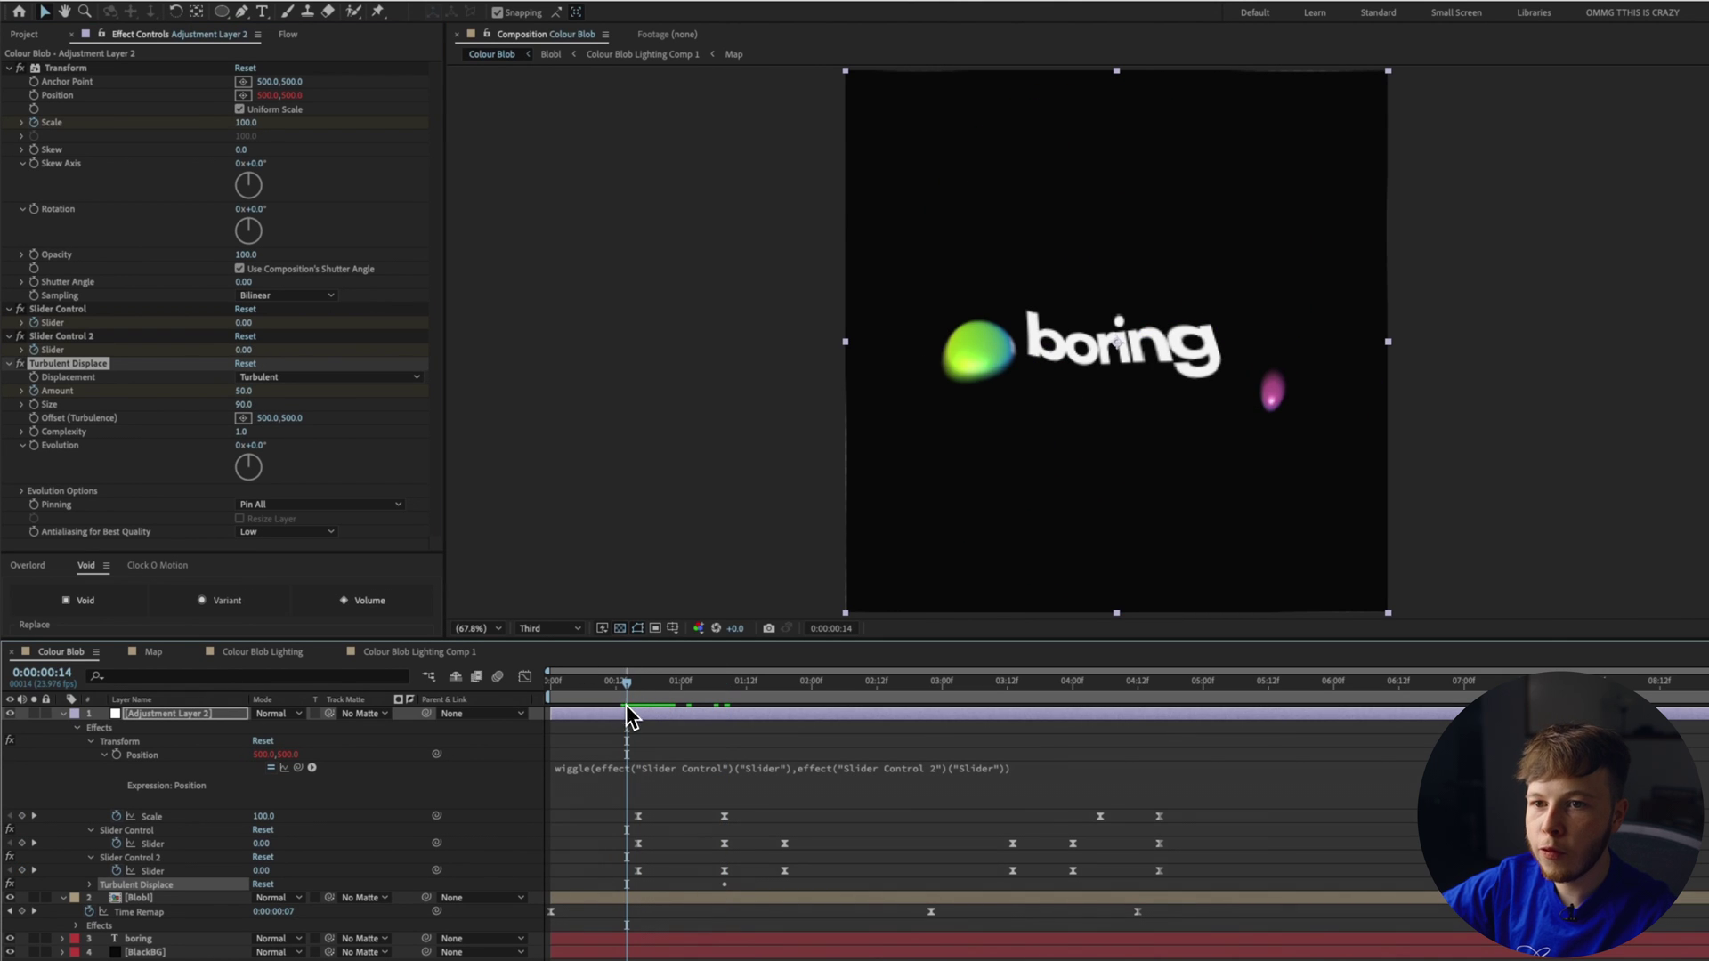
click(238, 391)
text(0)
key(Return)
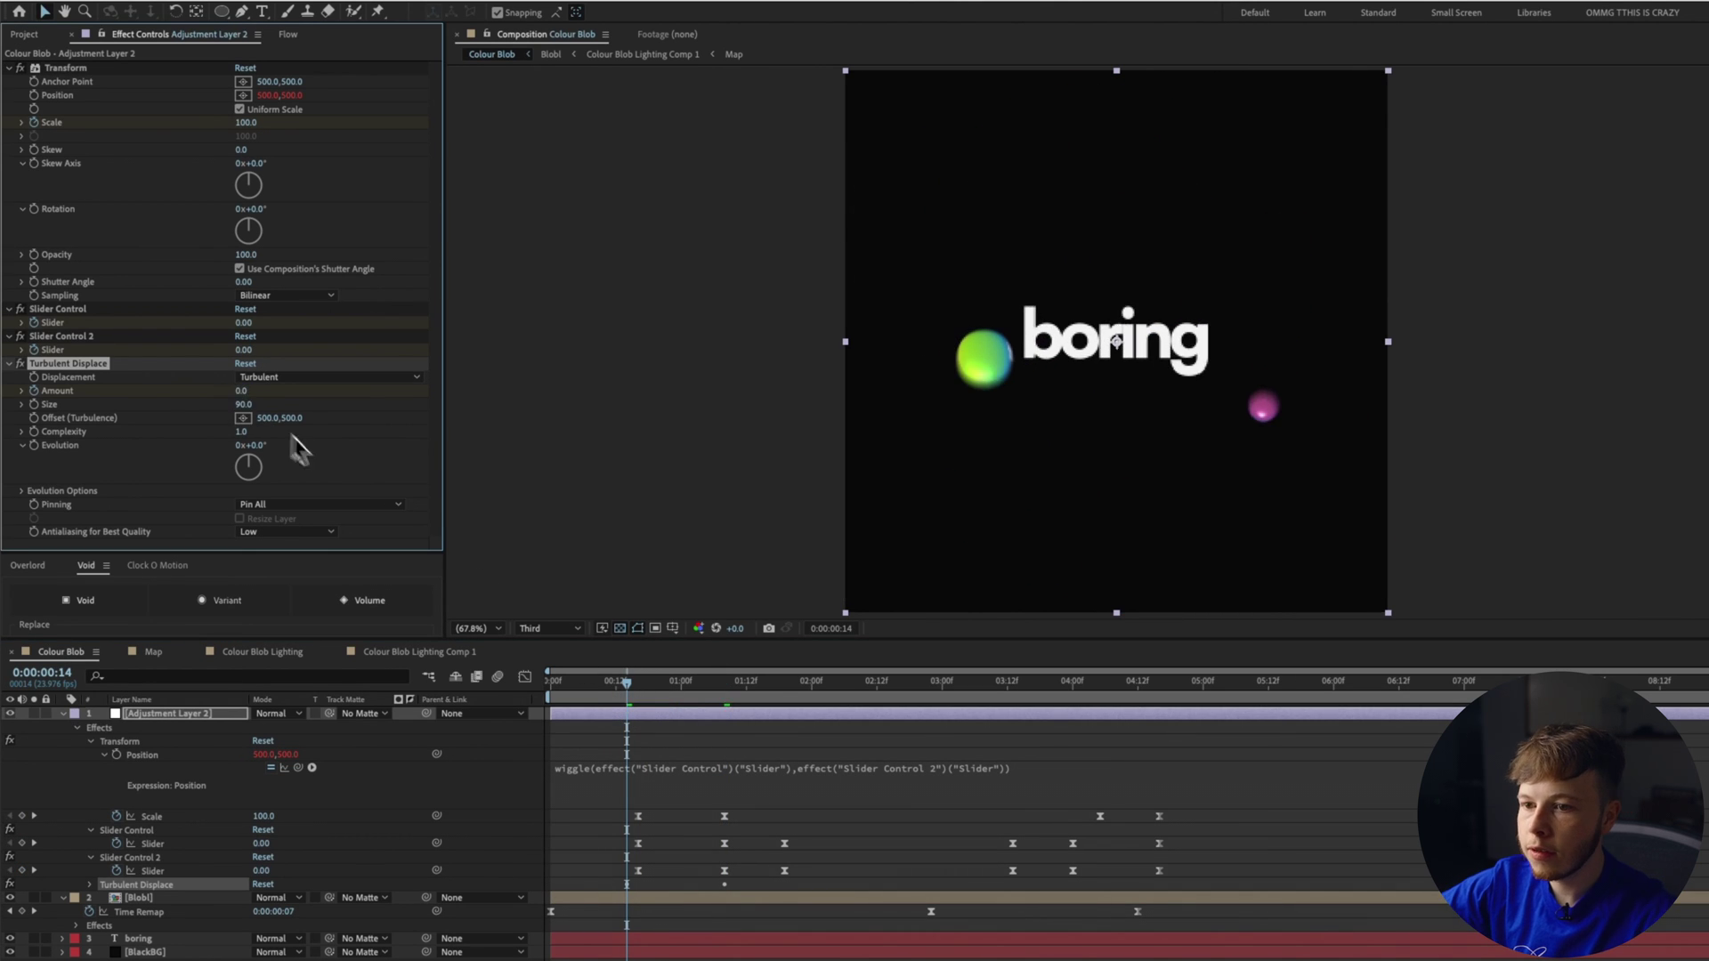
Step: Set the Turbulent Displace Amount to 5 at 0:00:02:08
drag(787, 696, 860, 712)
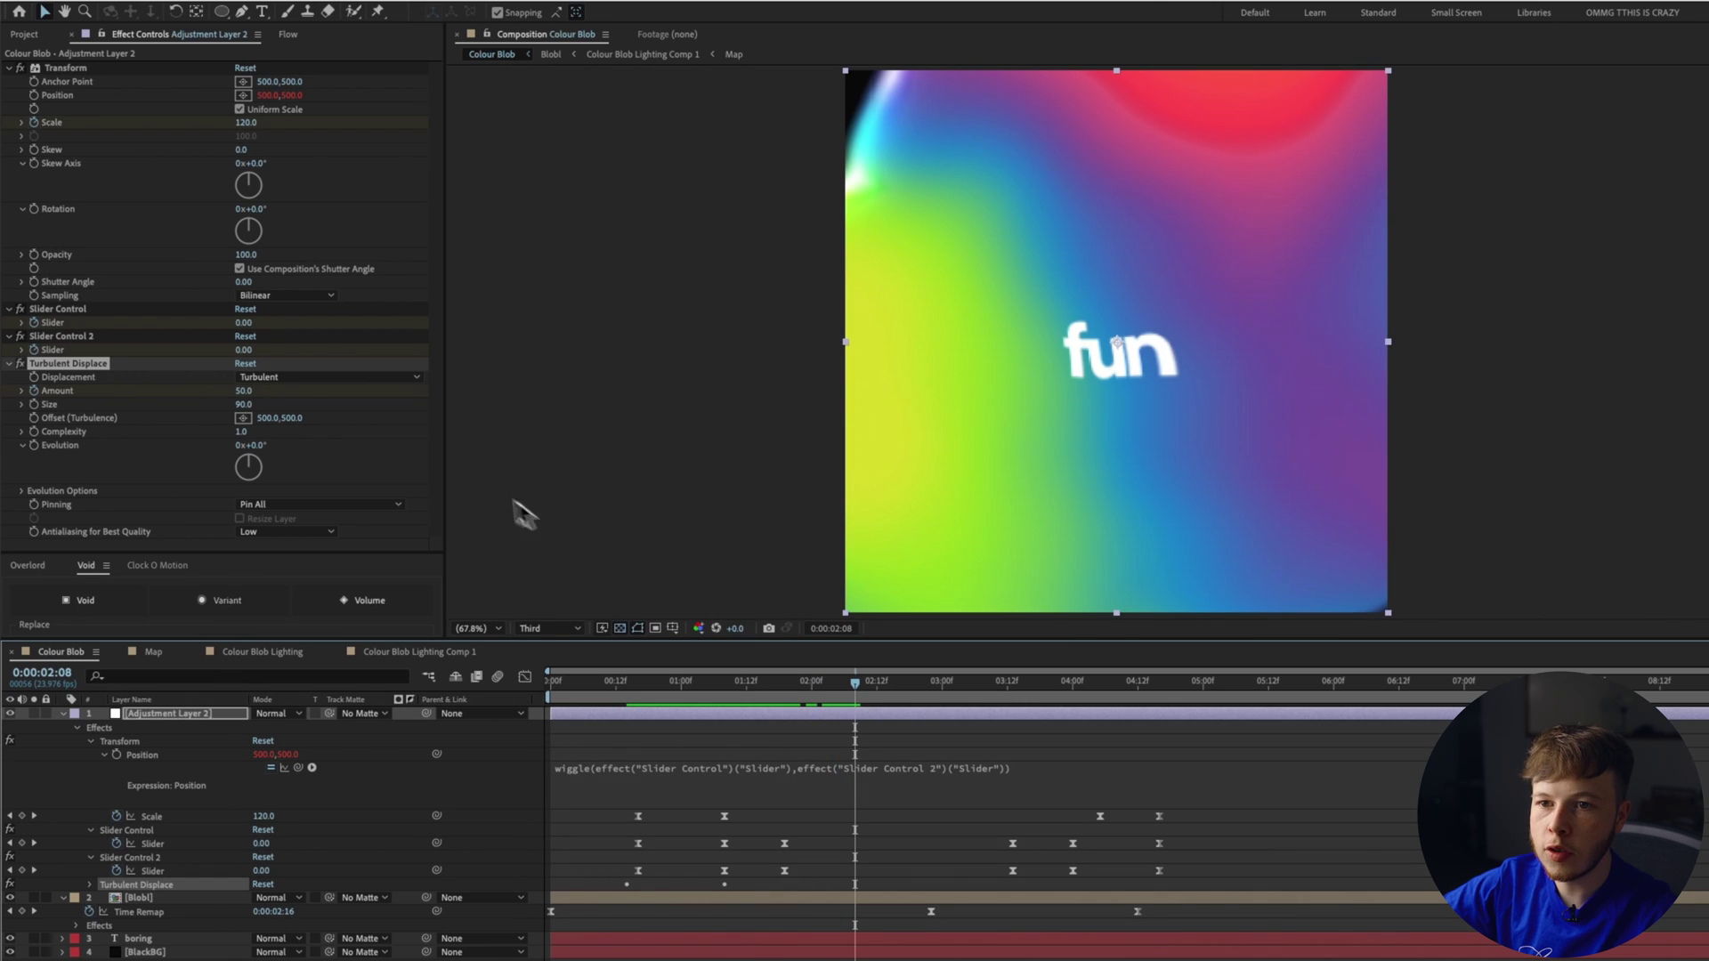
click(243, 389)
text(0)
key(Return)
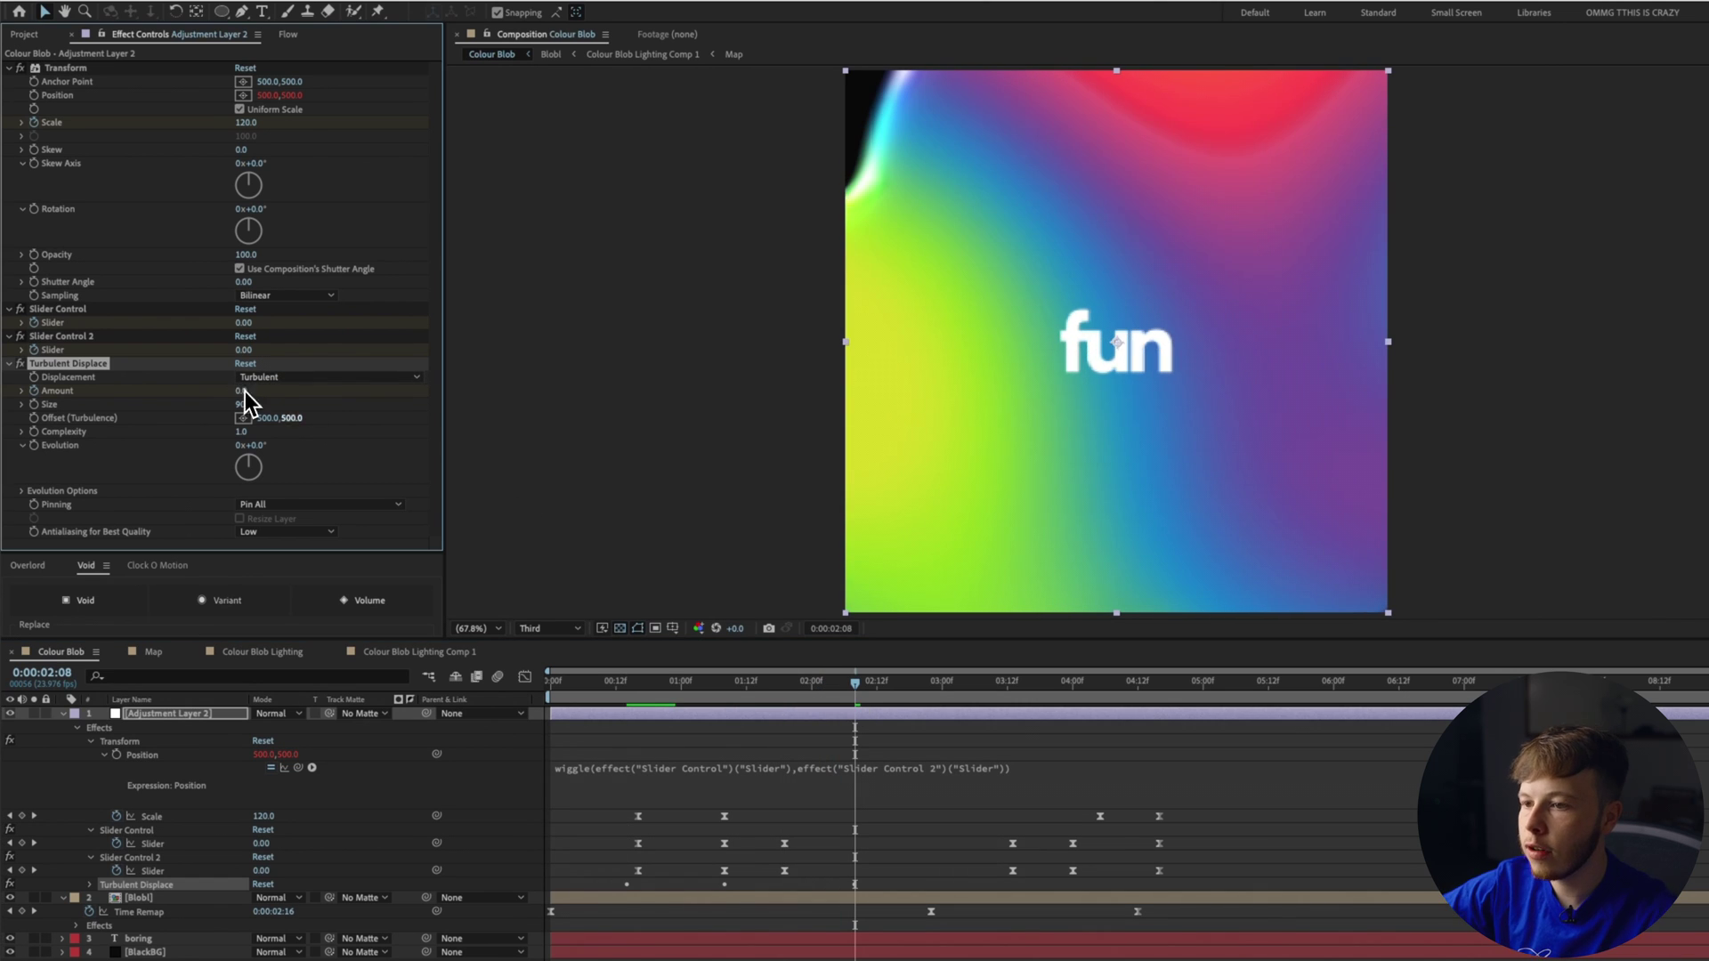
key(Return)
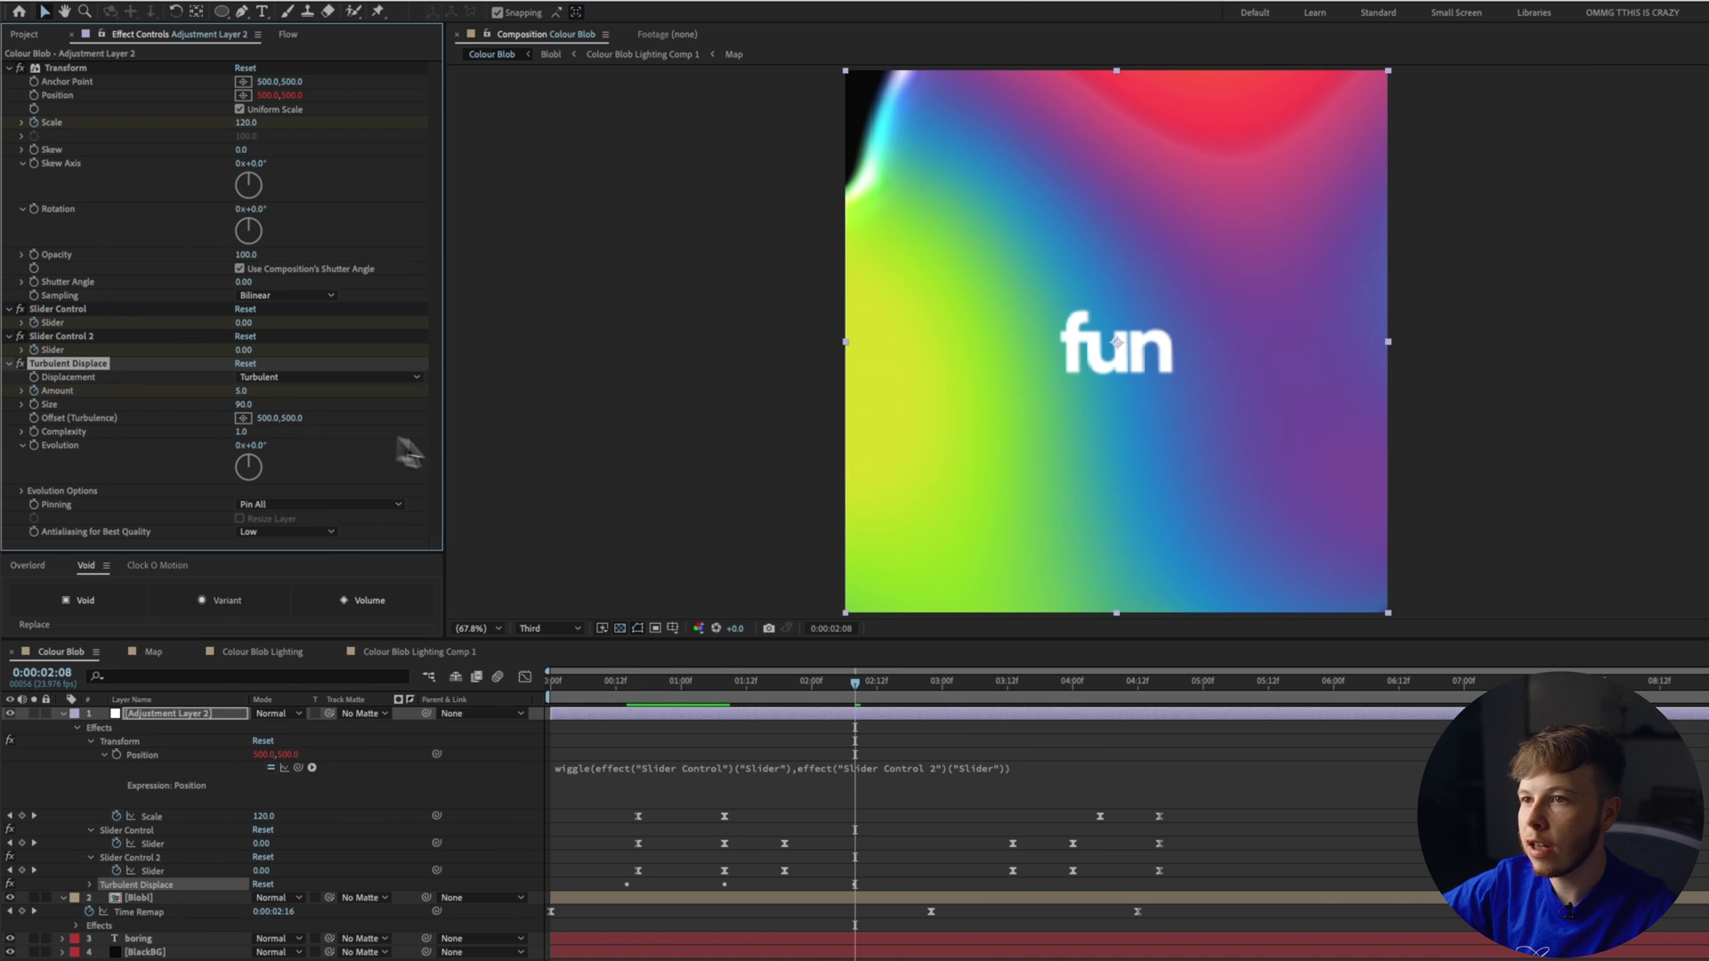
Step: Copy the first two Turbulent Displace Amount keyframes of the adjustment layer and paste them at 0:00:03:03
drag(881, 681, 961, 729)
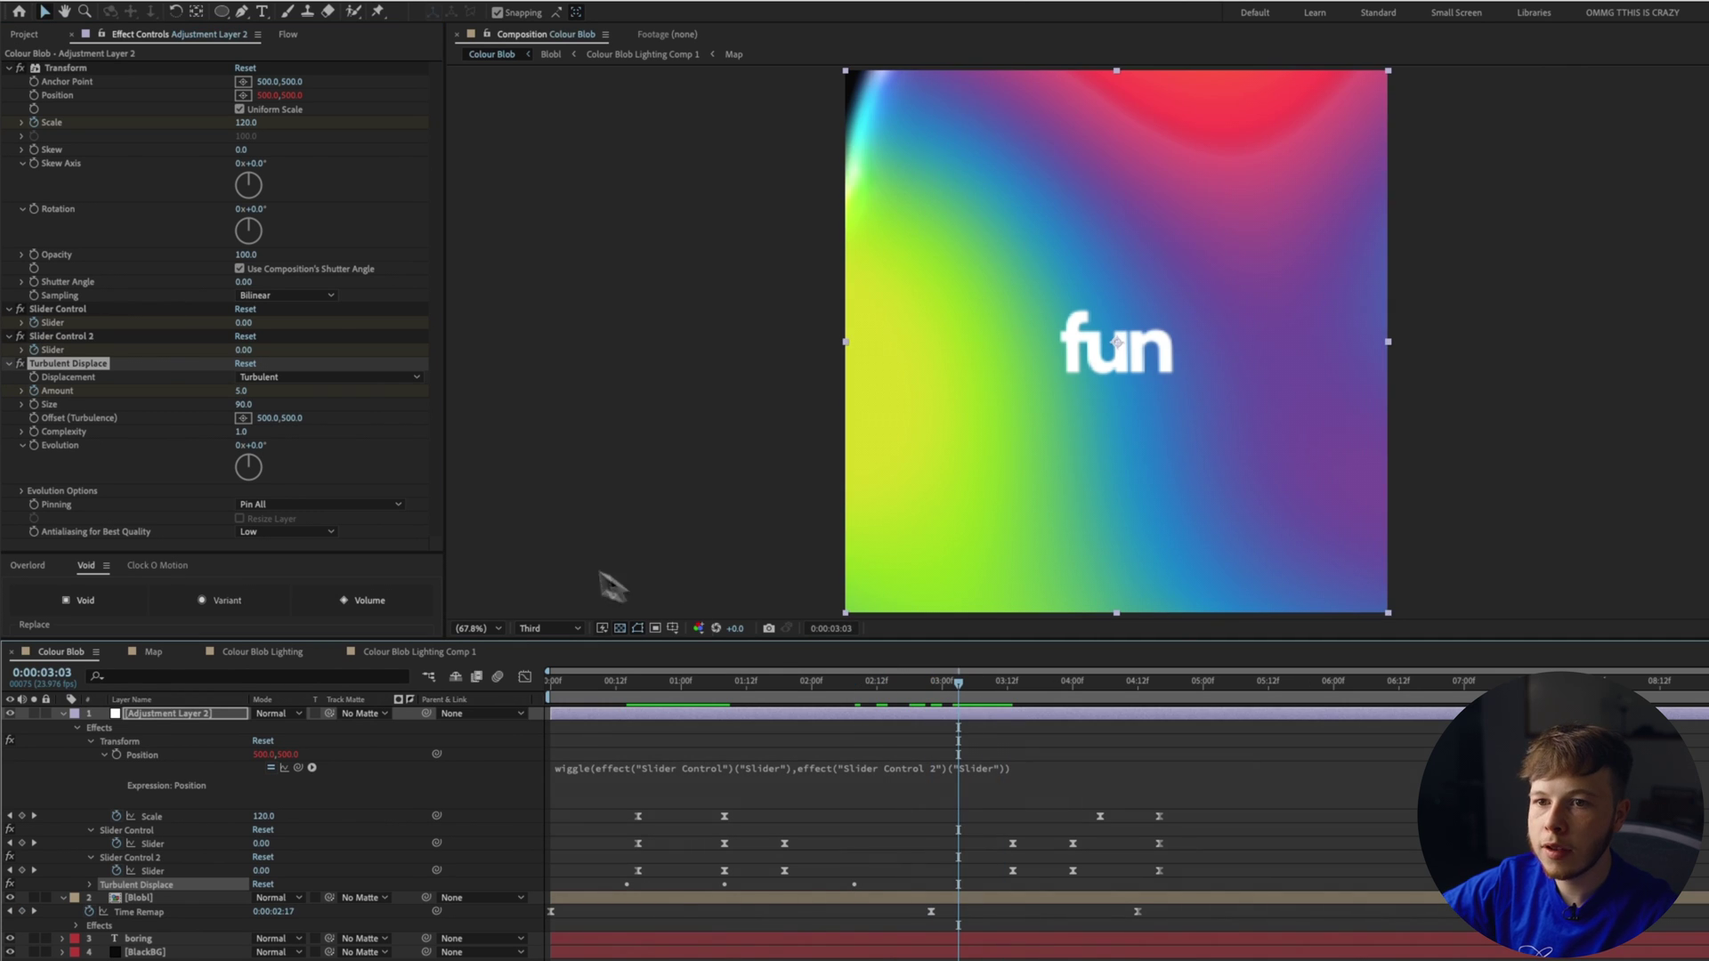
key(u)
key(u)
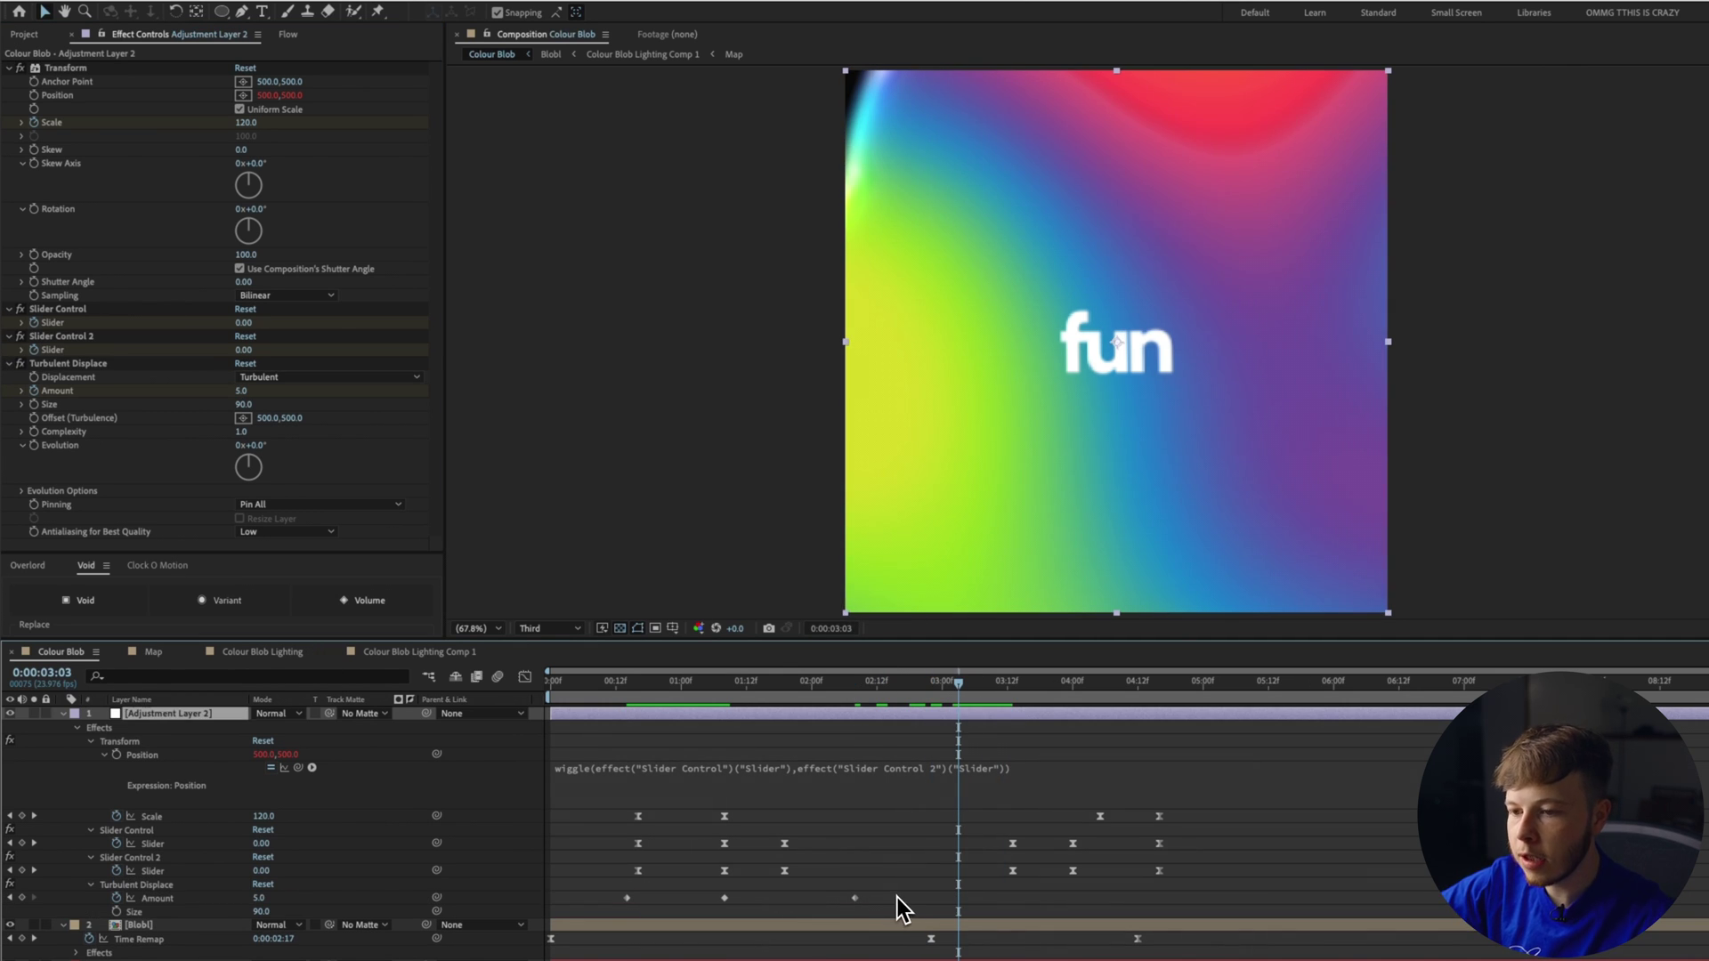
drag(788, 890, 548, 929)
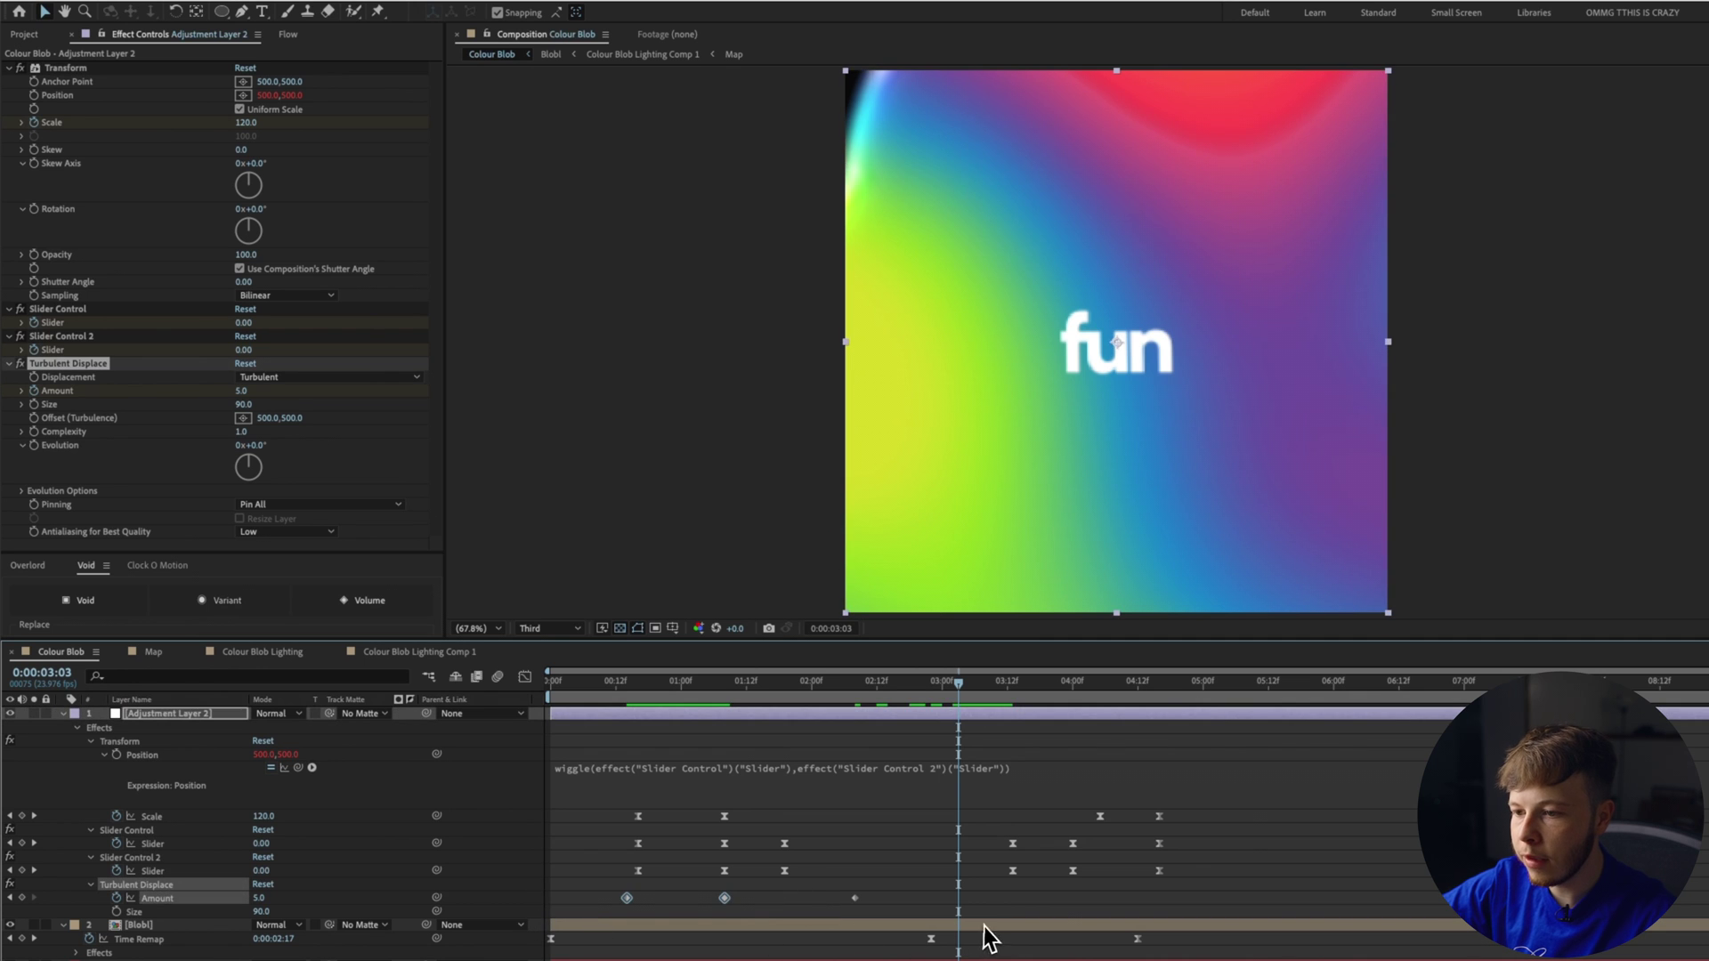
key(ctrl+v)
Step: Time-reverse the pasted Amount keyframes, shift the pair so its 50 keyframe sits at 0:00:03:17, and preview
right_click(1057, 898)
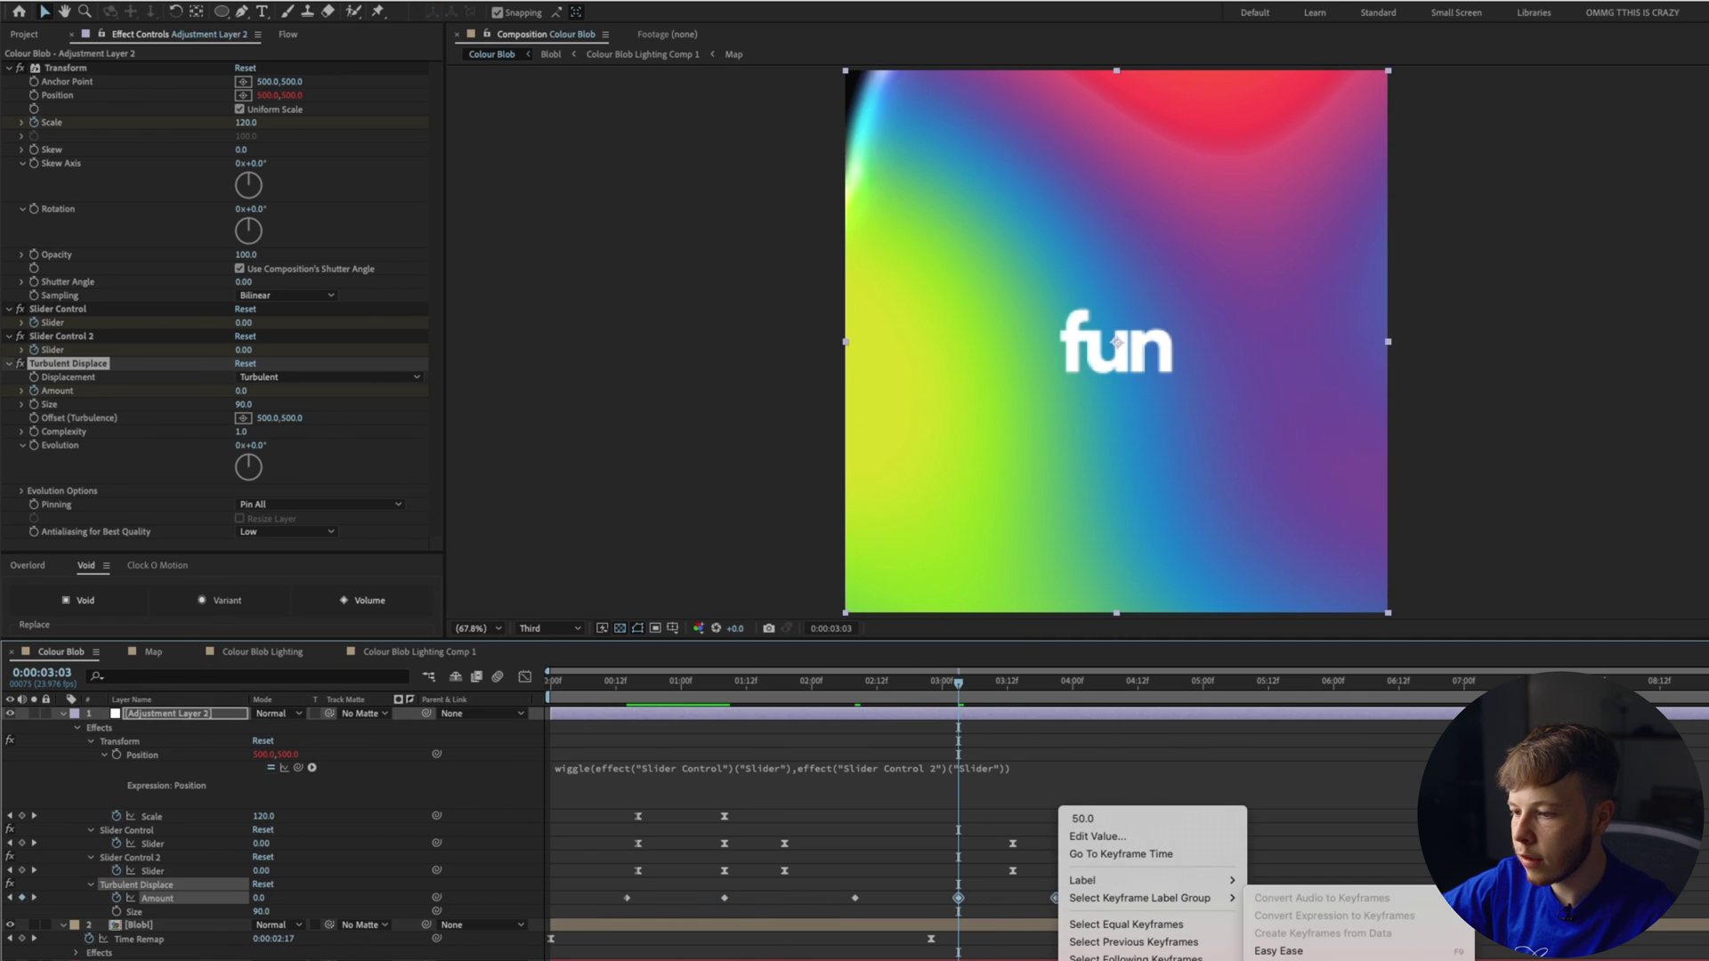
click(1059, 899)
drag(1059, 900, 1149, 895)
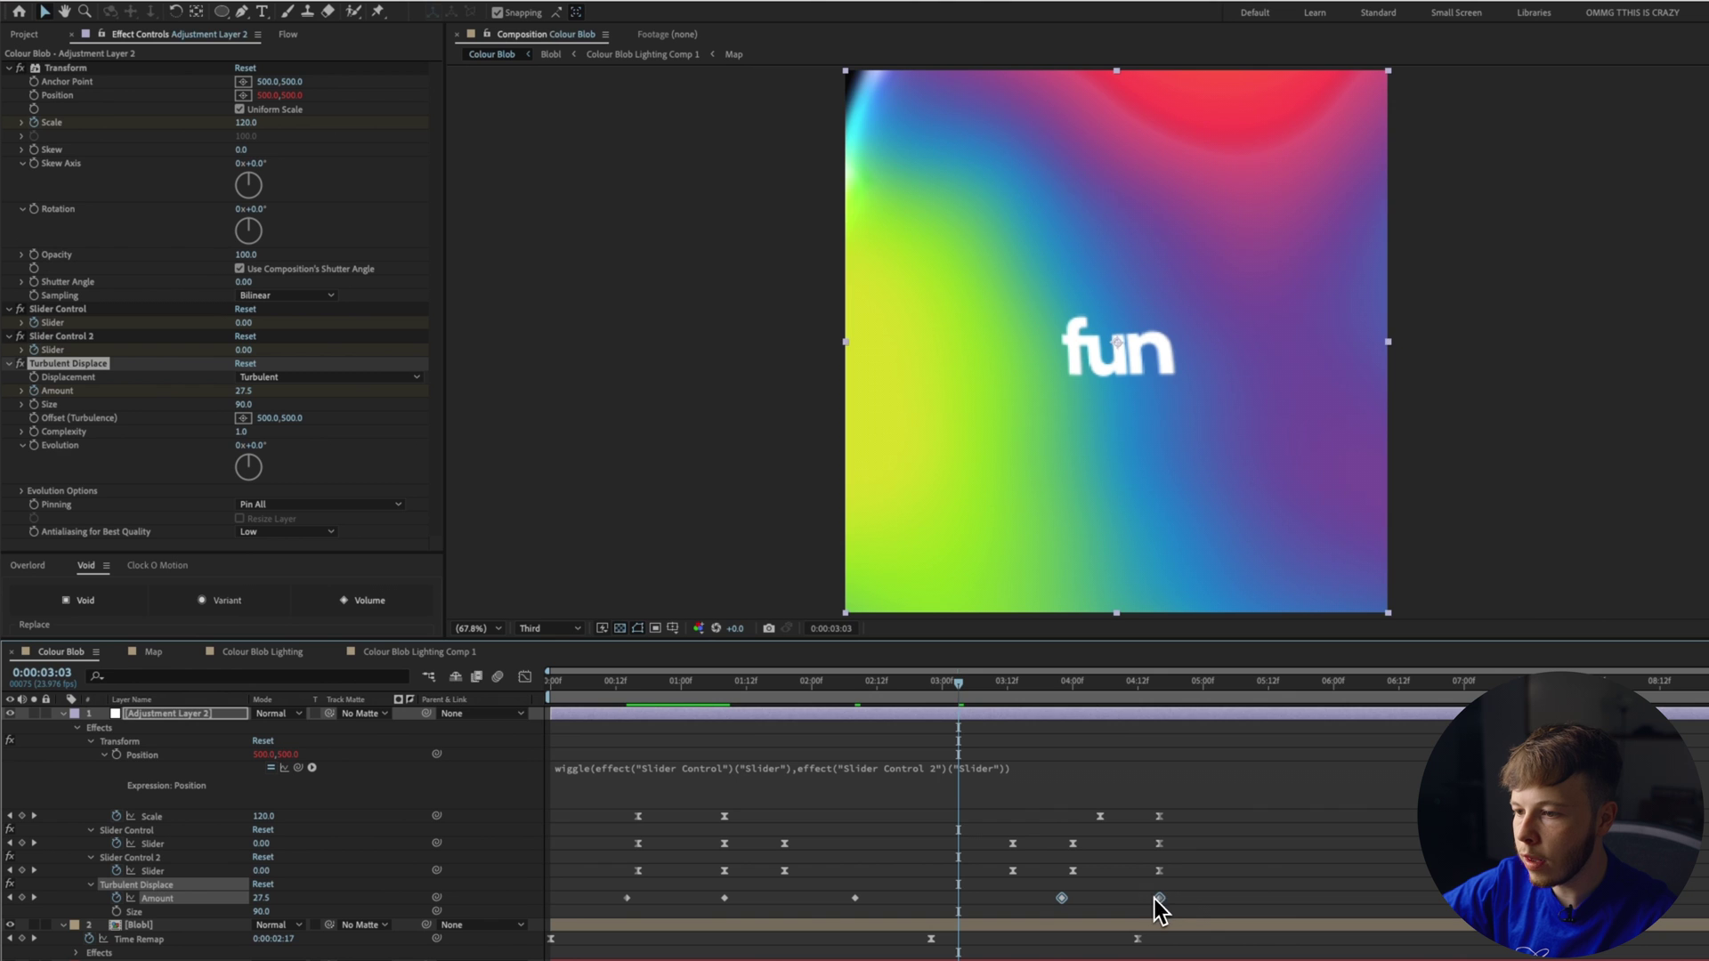
key(space)
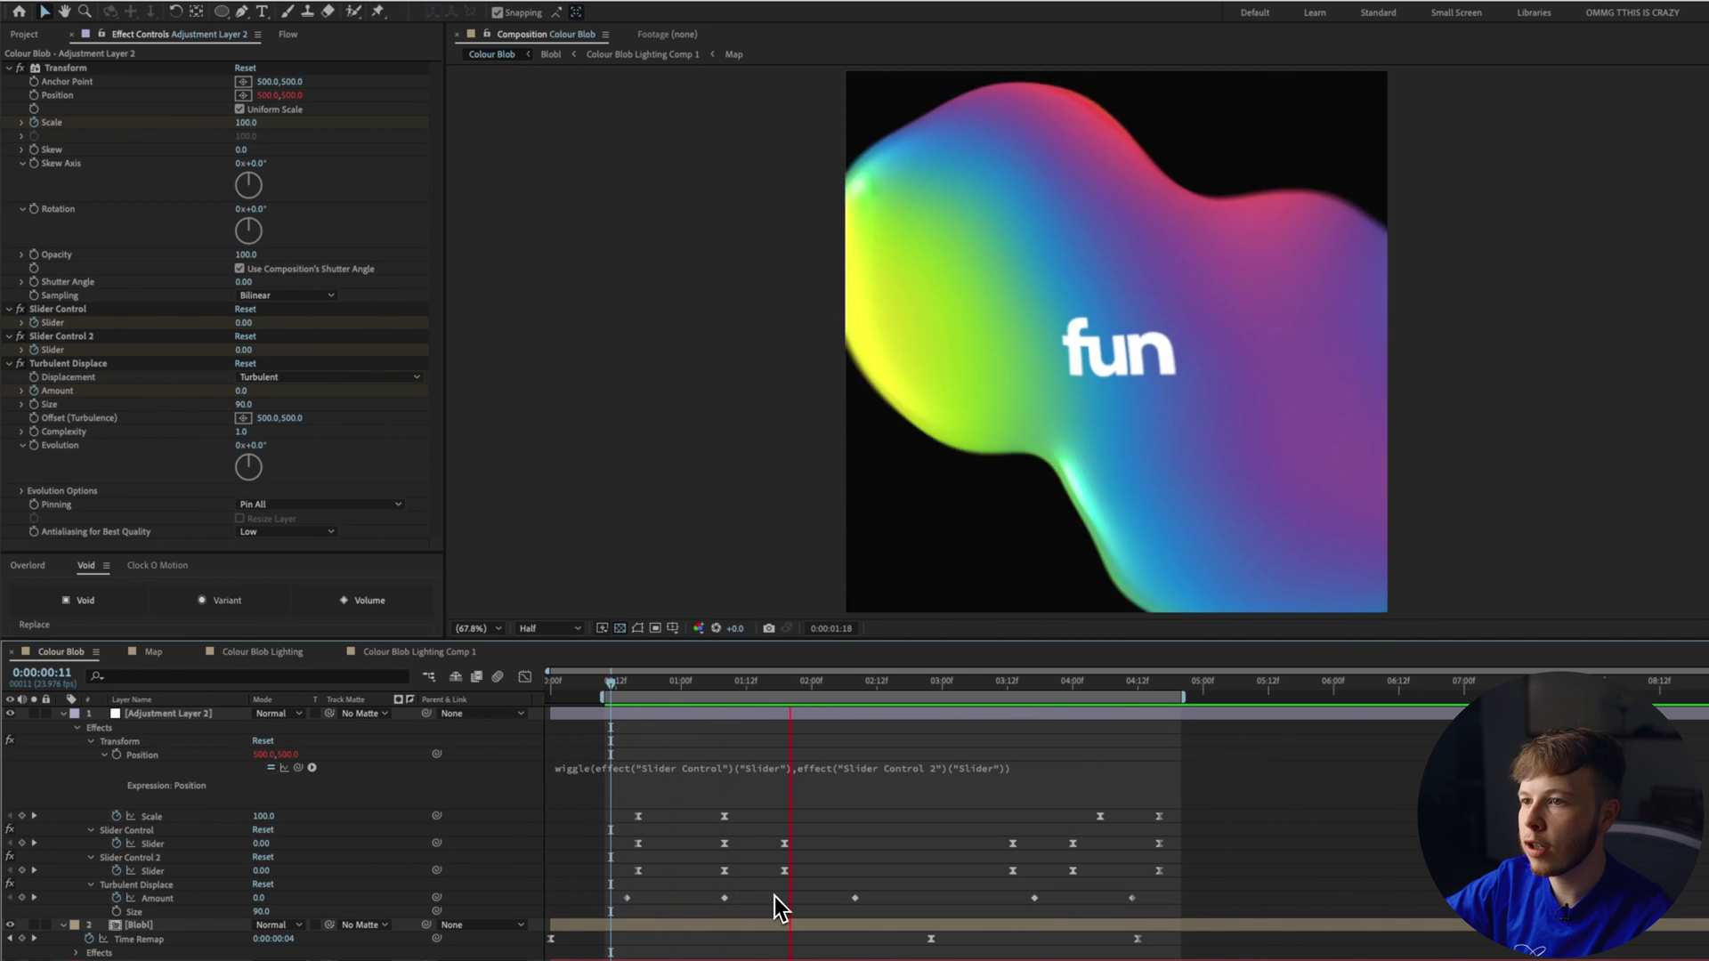
key(space)
Step: Set the Slider Control 2 value to 5 at 0:00:01:08 and at 0:00:04:00
click(728, 686)
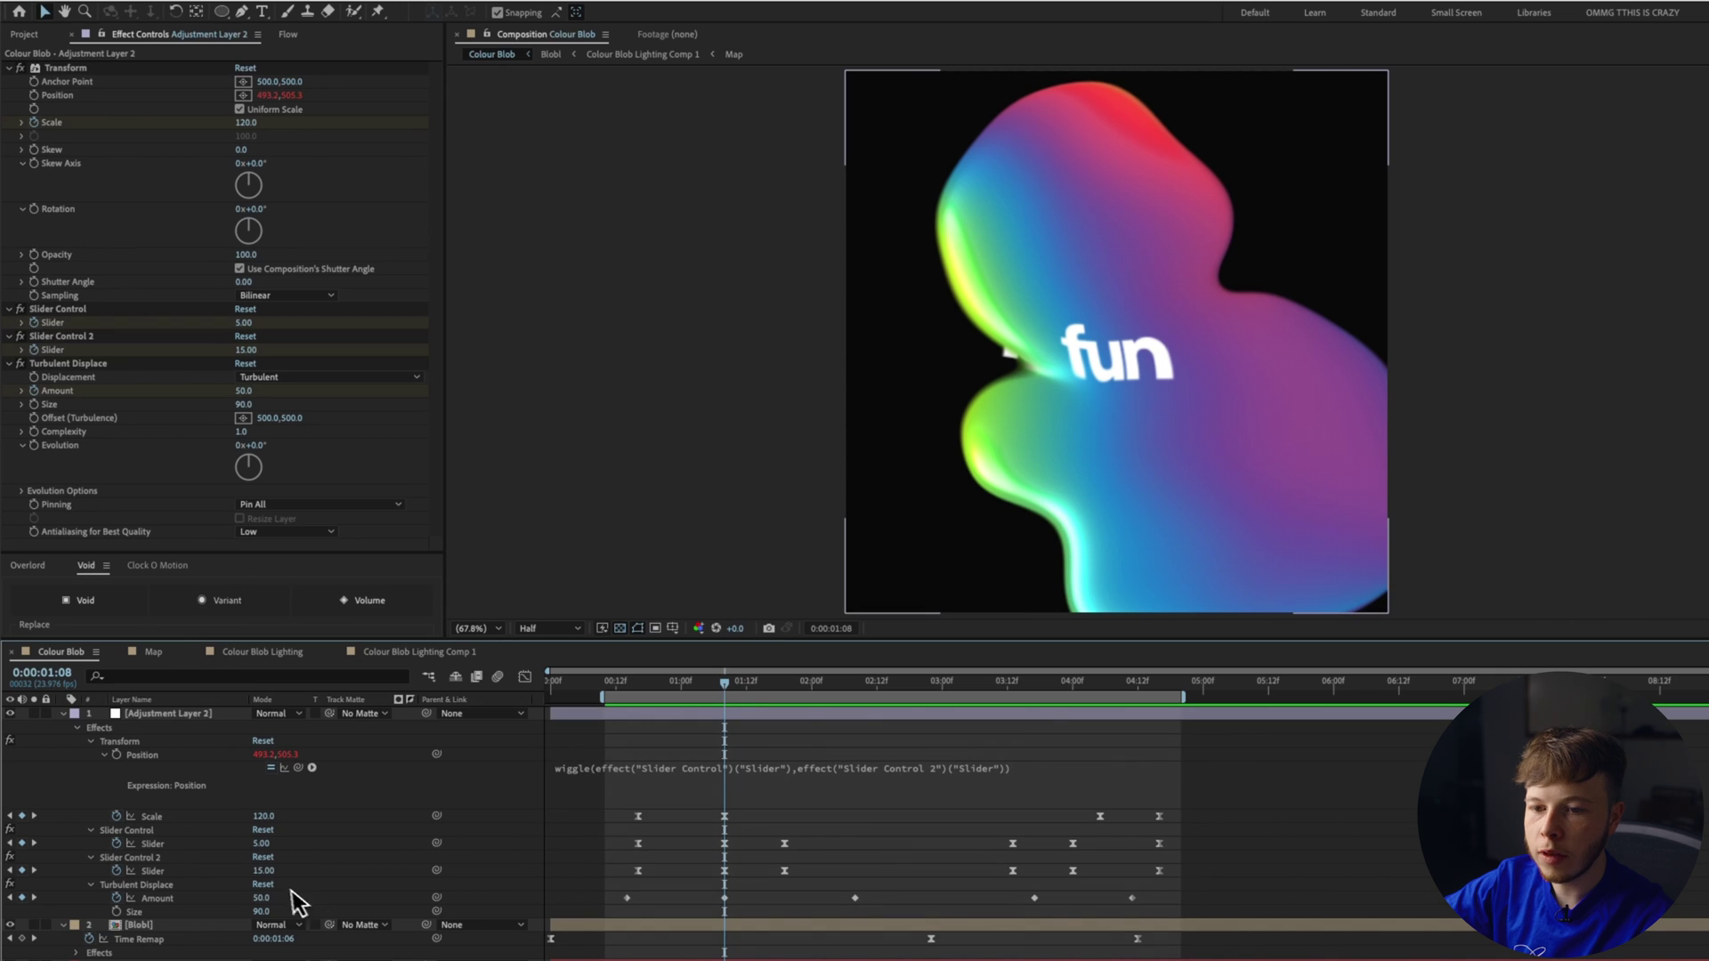
text(5)
key(Return)
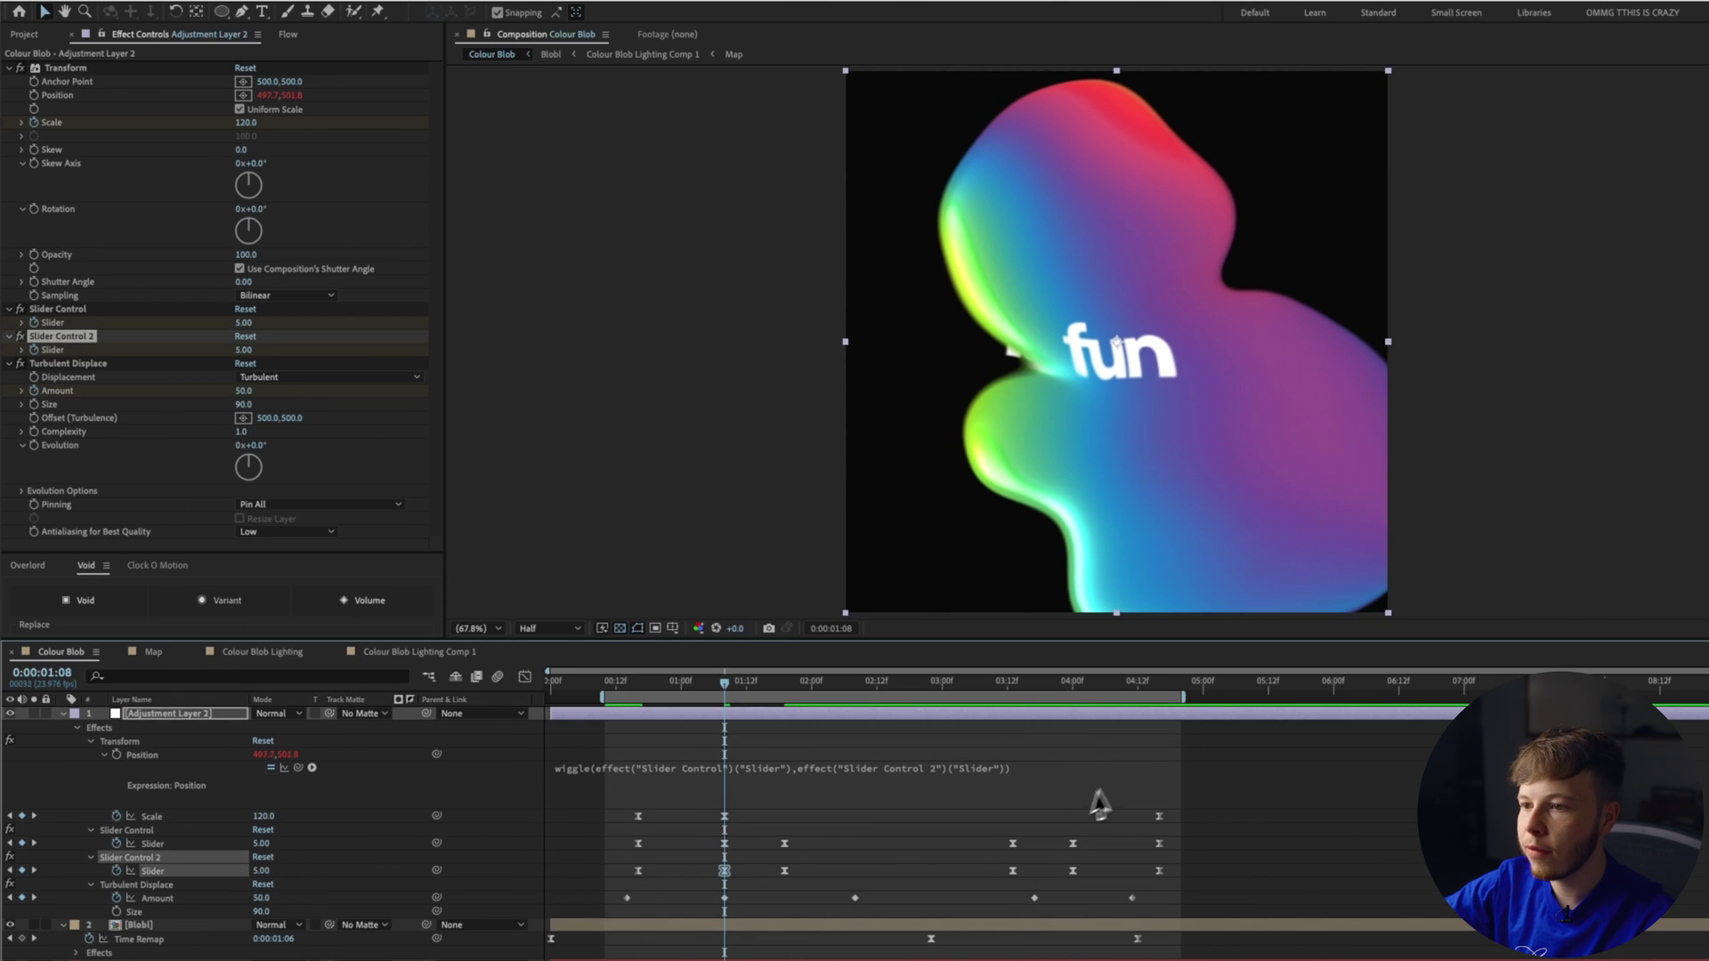
click(1073, 685)
click(267, 869)
text(5)
key(Return)
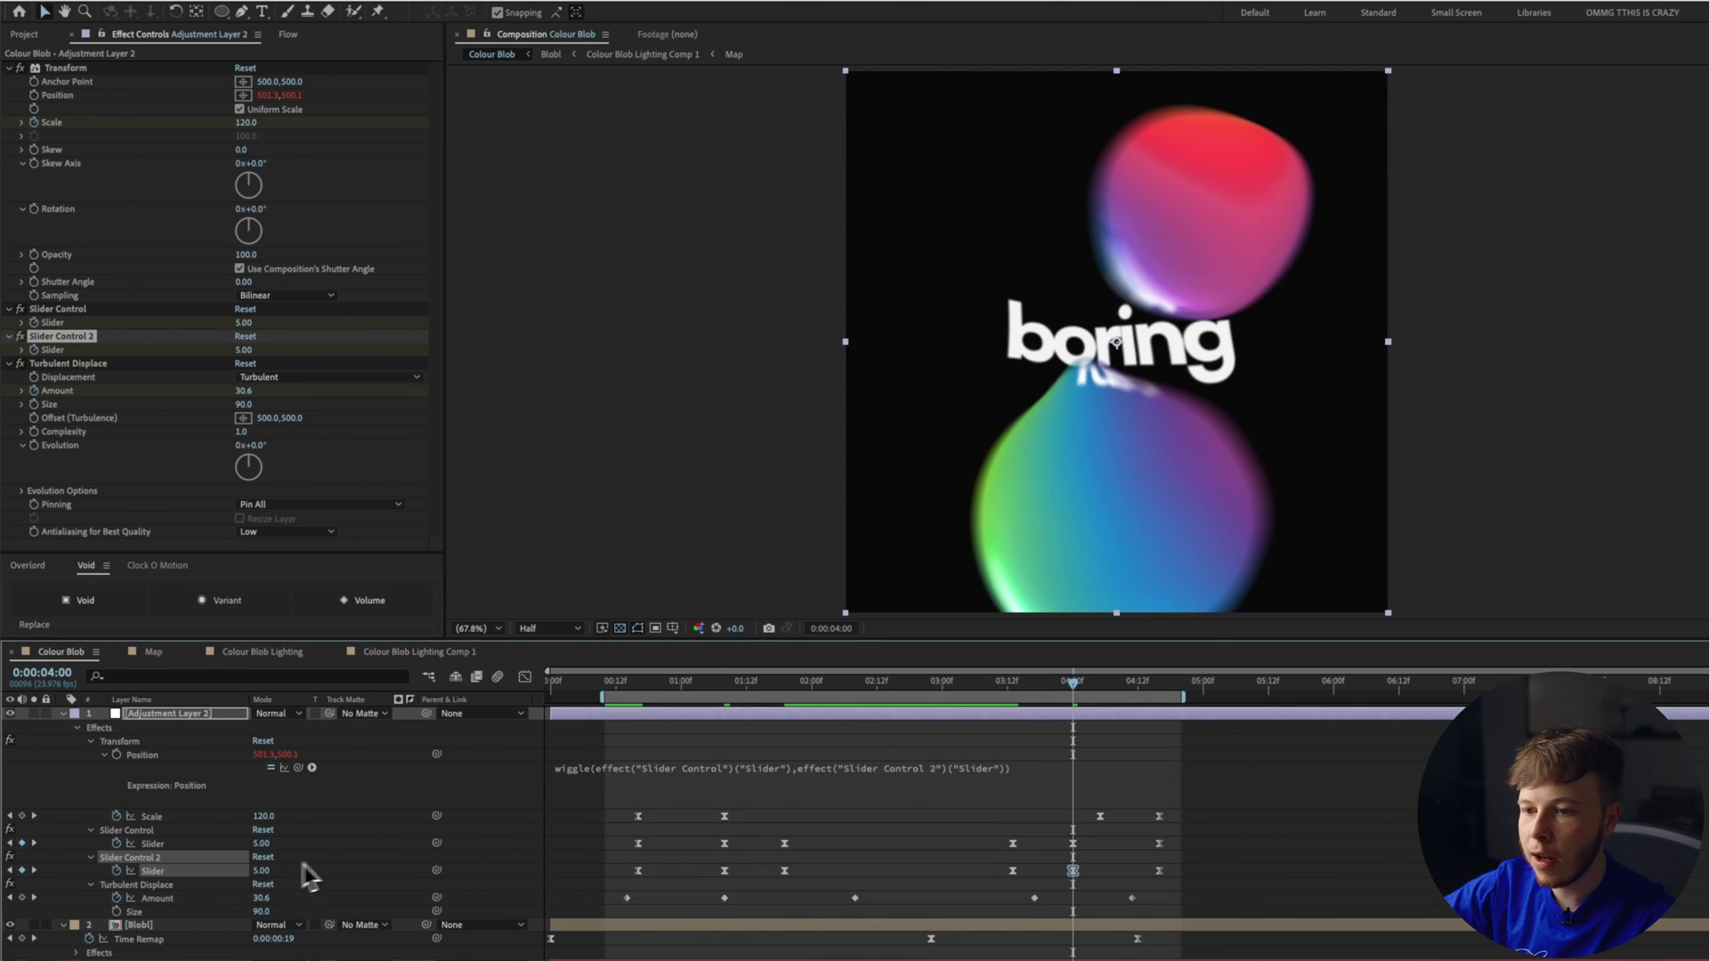
Step: Apply the 0.42, 0.00, 0.58, 1.00 Flow curve to all adjustment-layer keyframes and move the middle Amount keyframe to about 0:00:02:16
click(623, 788)
click(1286, 855)
drag(1231, 890, 612, 789)
click(292, 30)
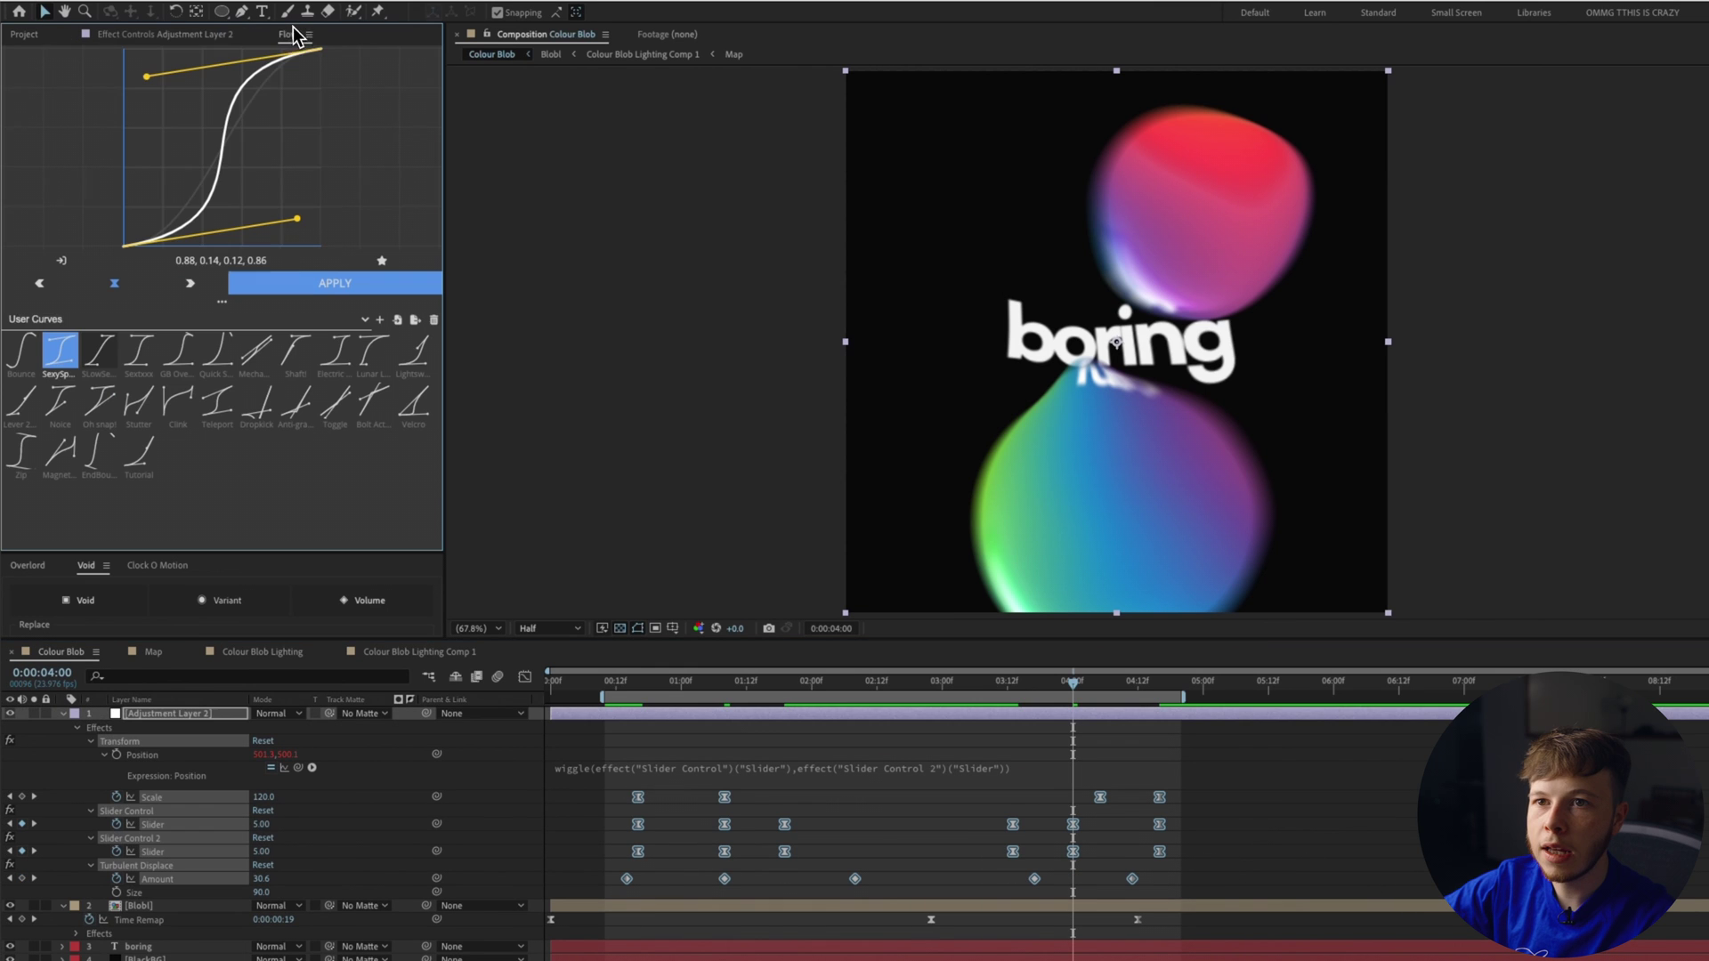
click(105, 351)
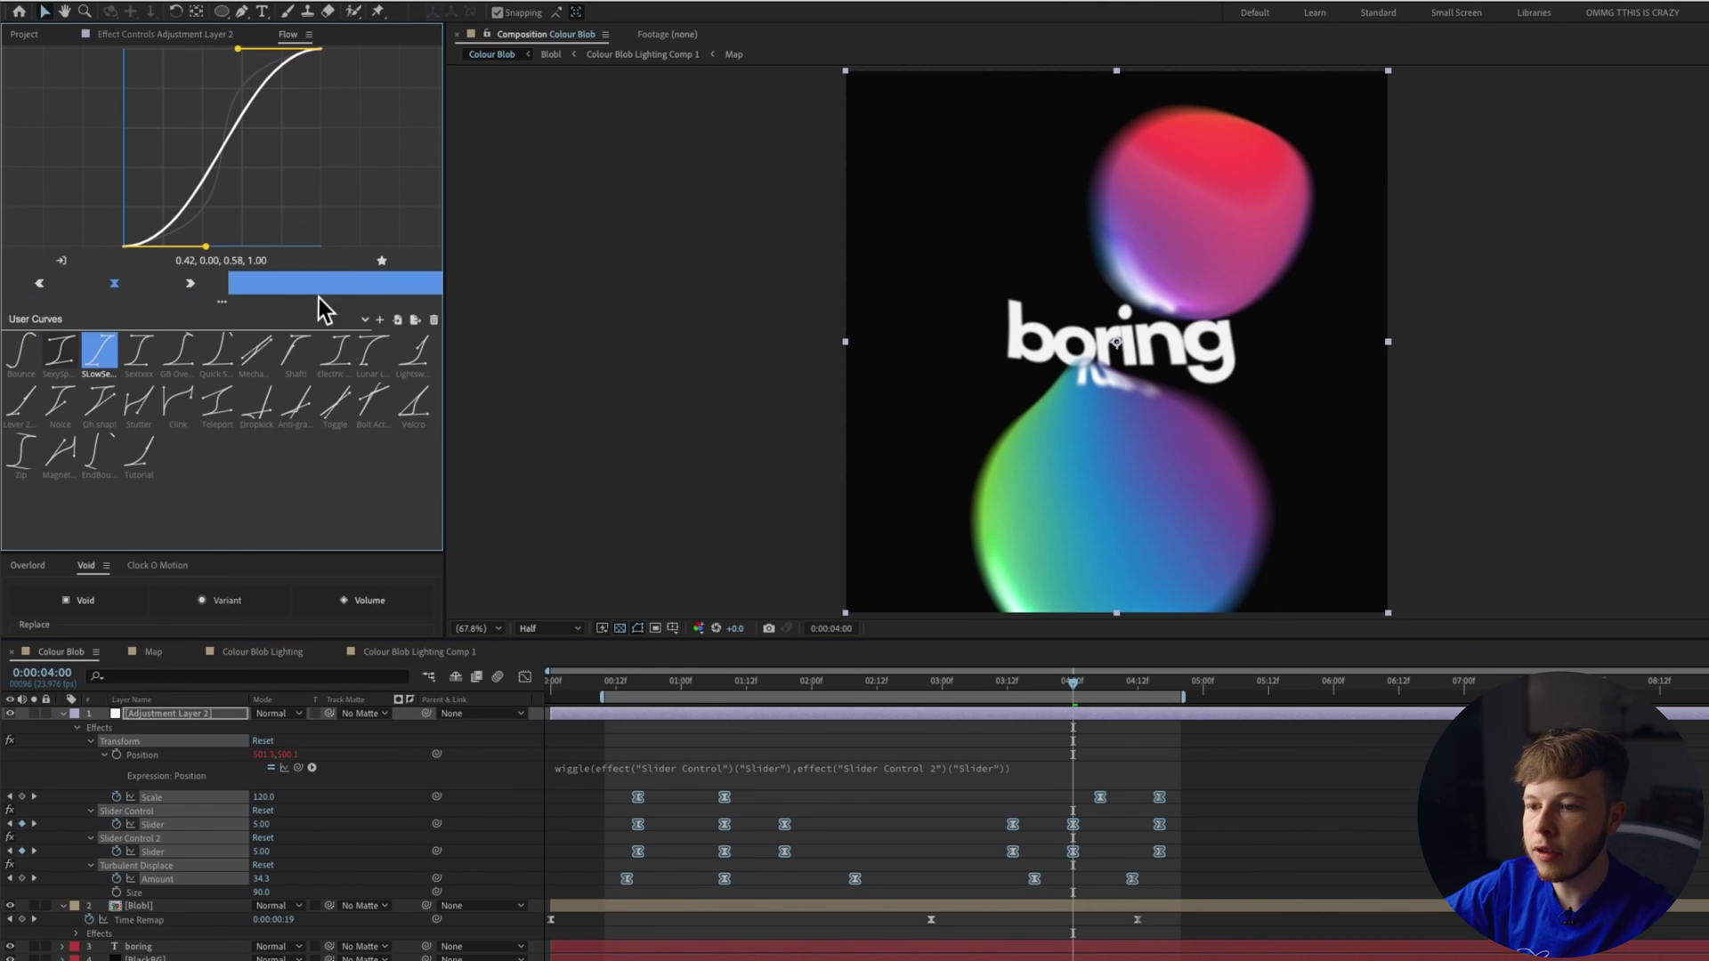
click(890, 881)
drag(854, 878, 898, 878)
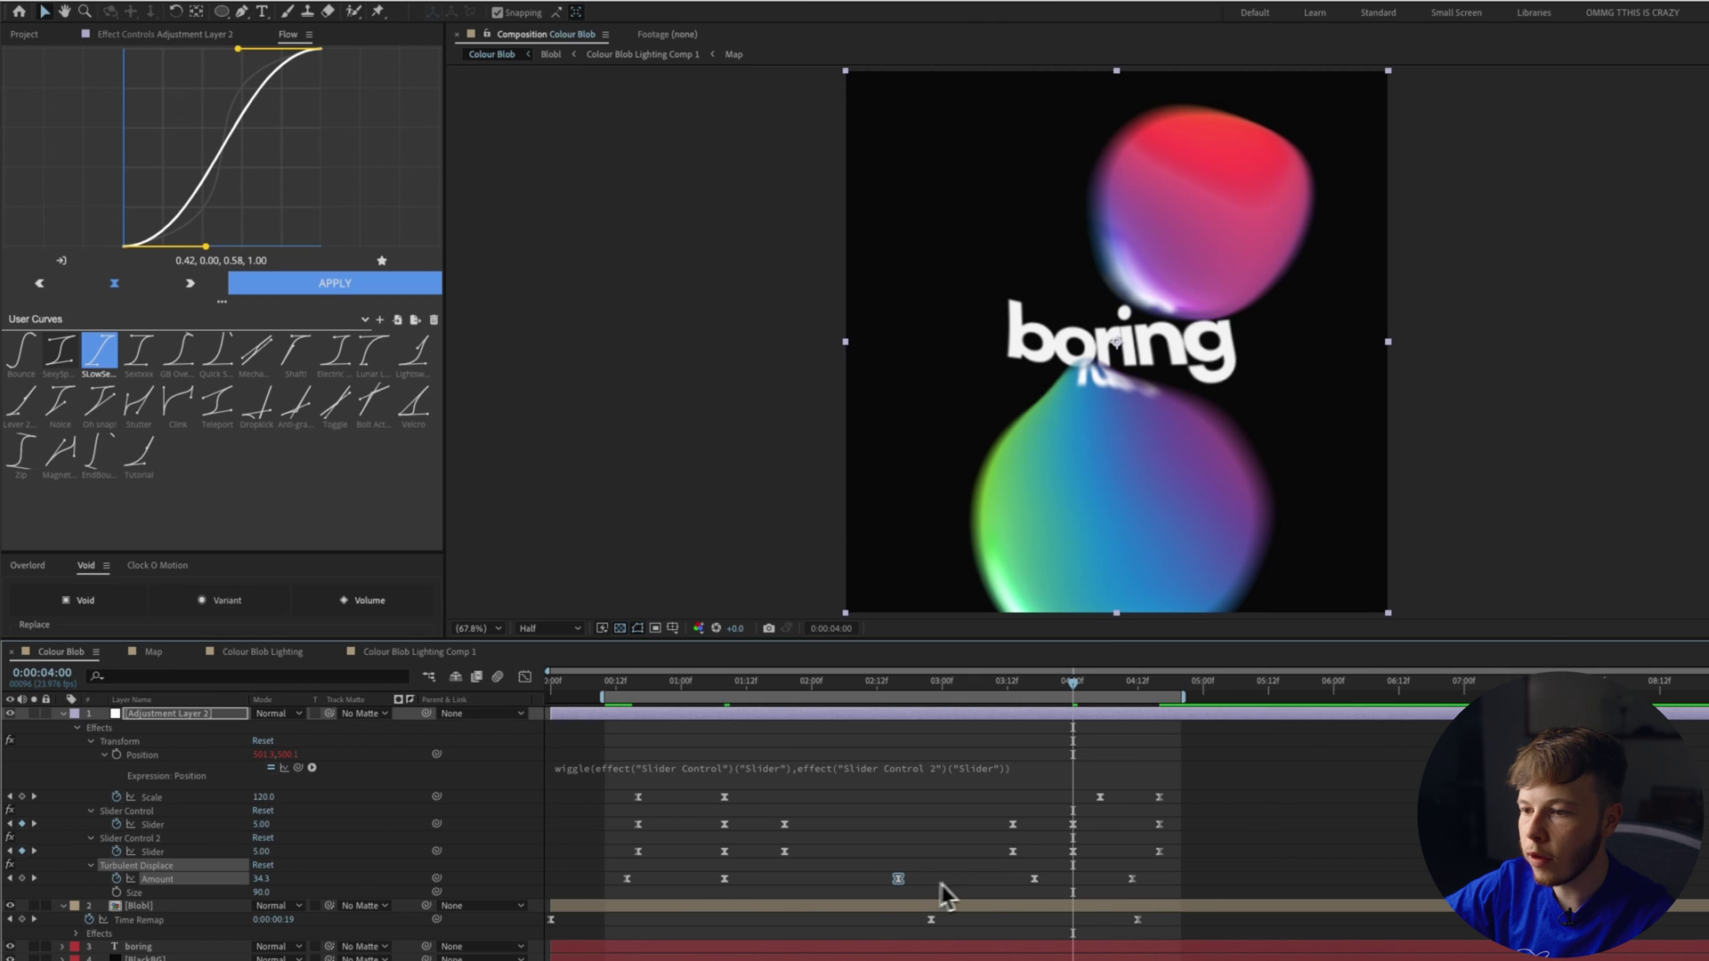
Step: Raise the speed slightly above zero at both sliders' 0:00:01:08 and 0:00:04:00 keyframes in the speed graph, and preview
drag(615, 821, 1228, 876)
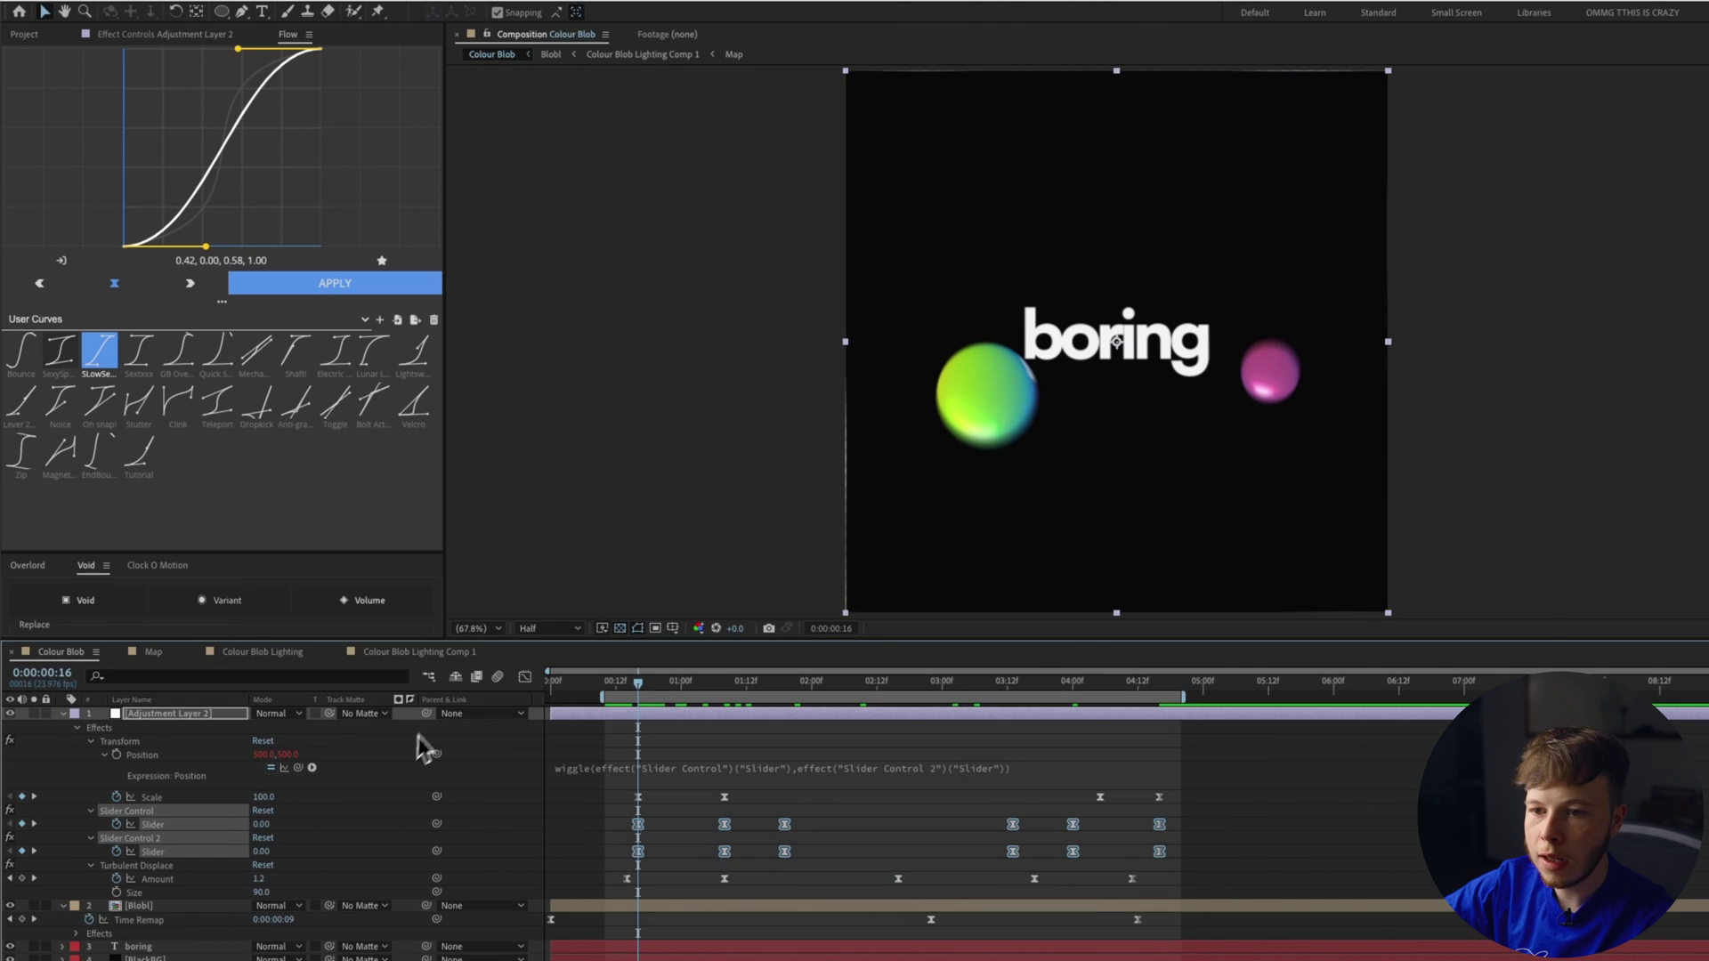
click(525, 677)
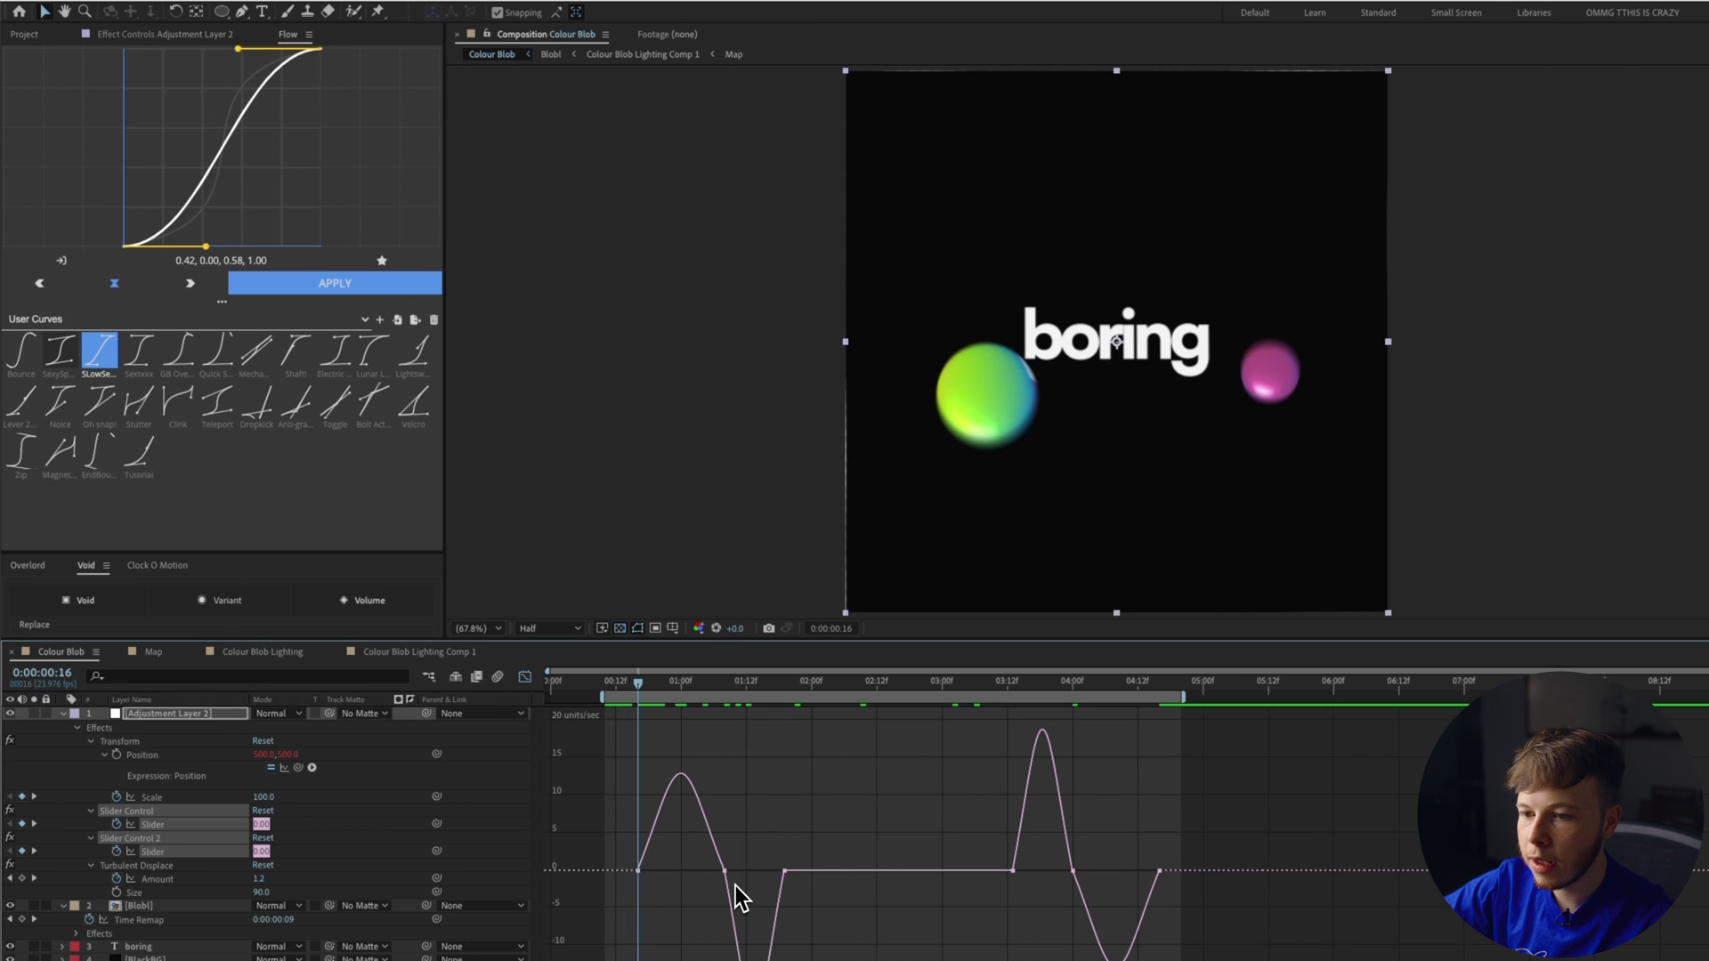
drag(1707, 671, 808, 671)
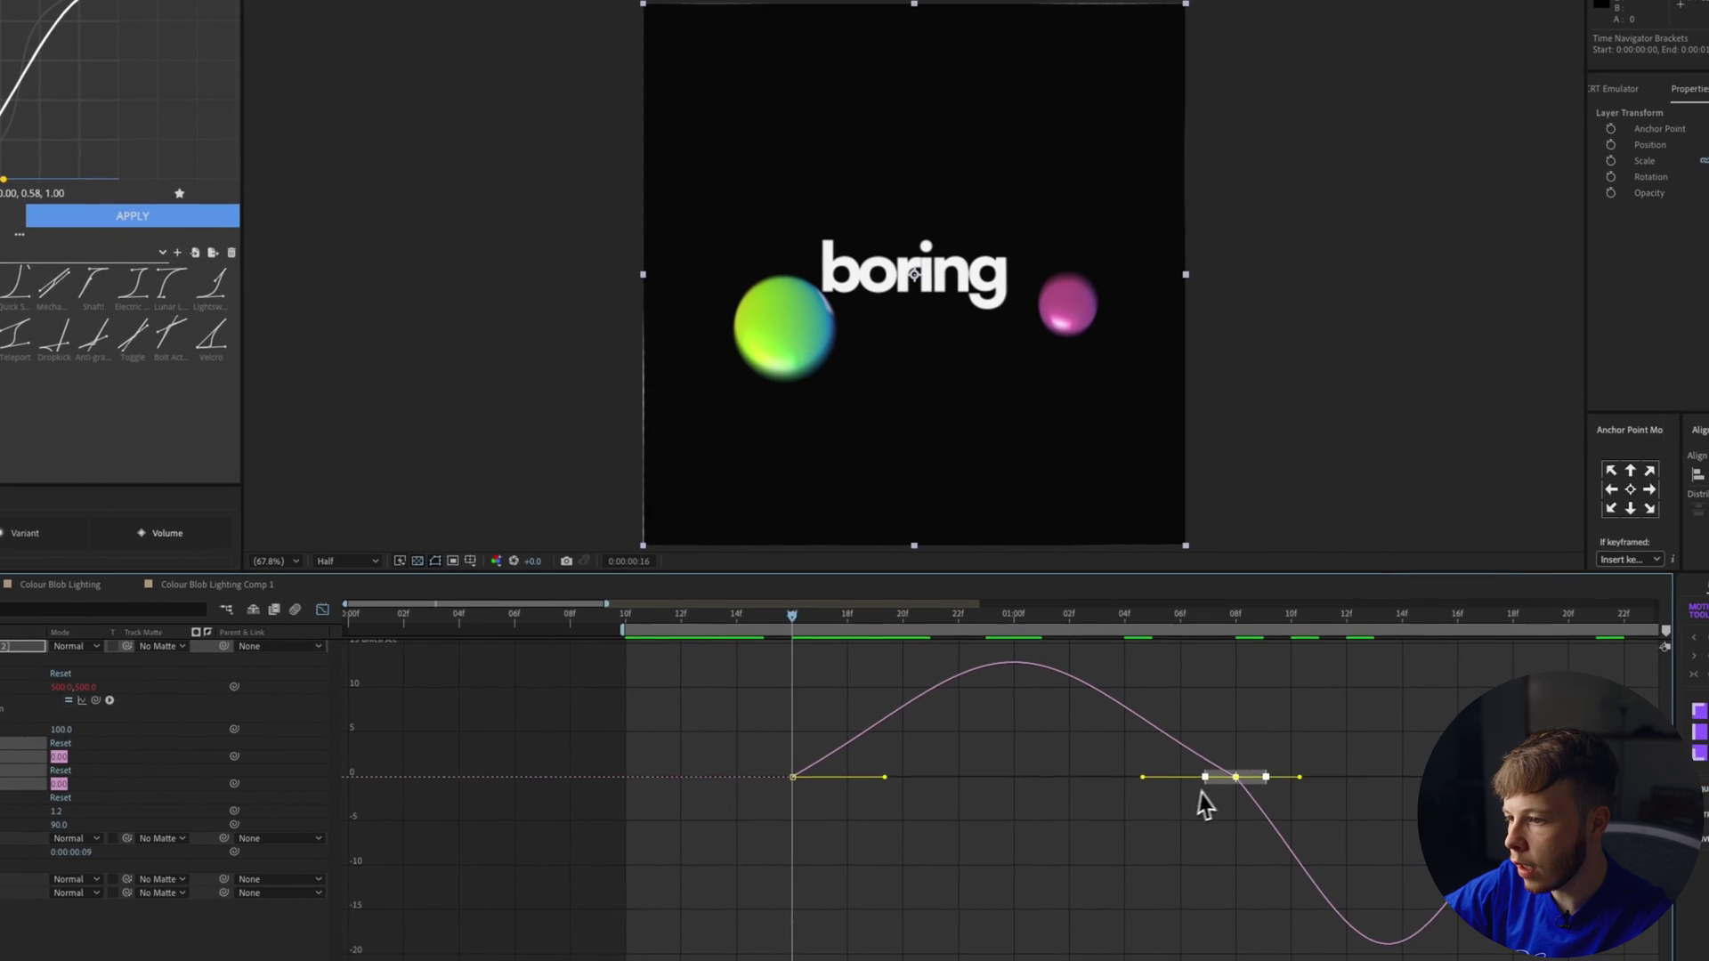
mouse_move(1105, 737)
mouse_down()
mouse_move(1108, 715)
mouse_move(1044, 700)
mouse_move(921, 850)
mouse_up()
scroll(1026, 729, right, 10)
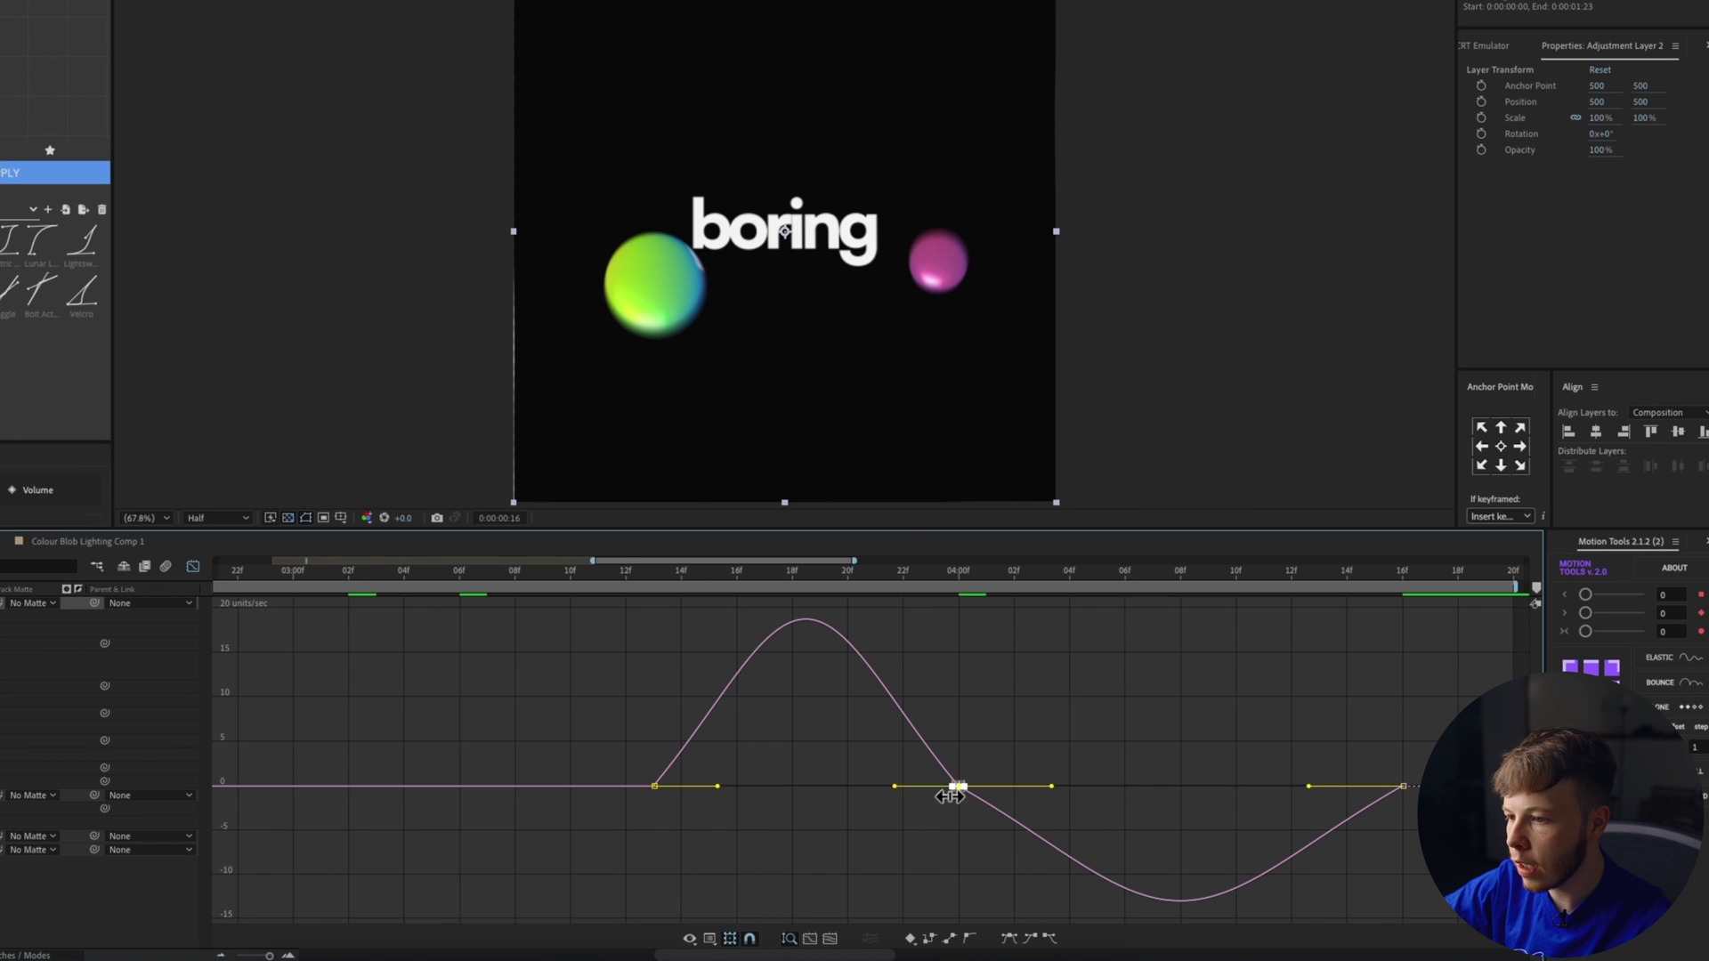
drag(956, 786, 1039, 759)
click(1074, 748)
drag(270, 956, 201, 960)
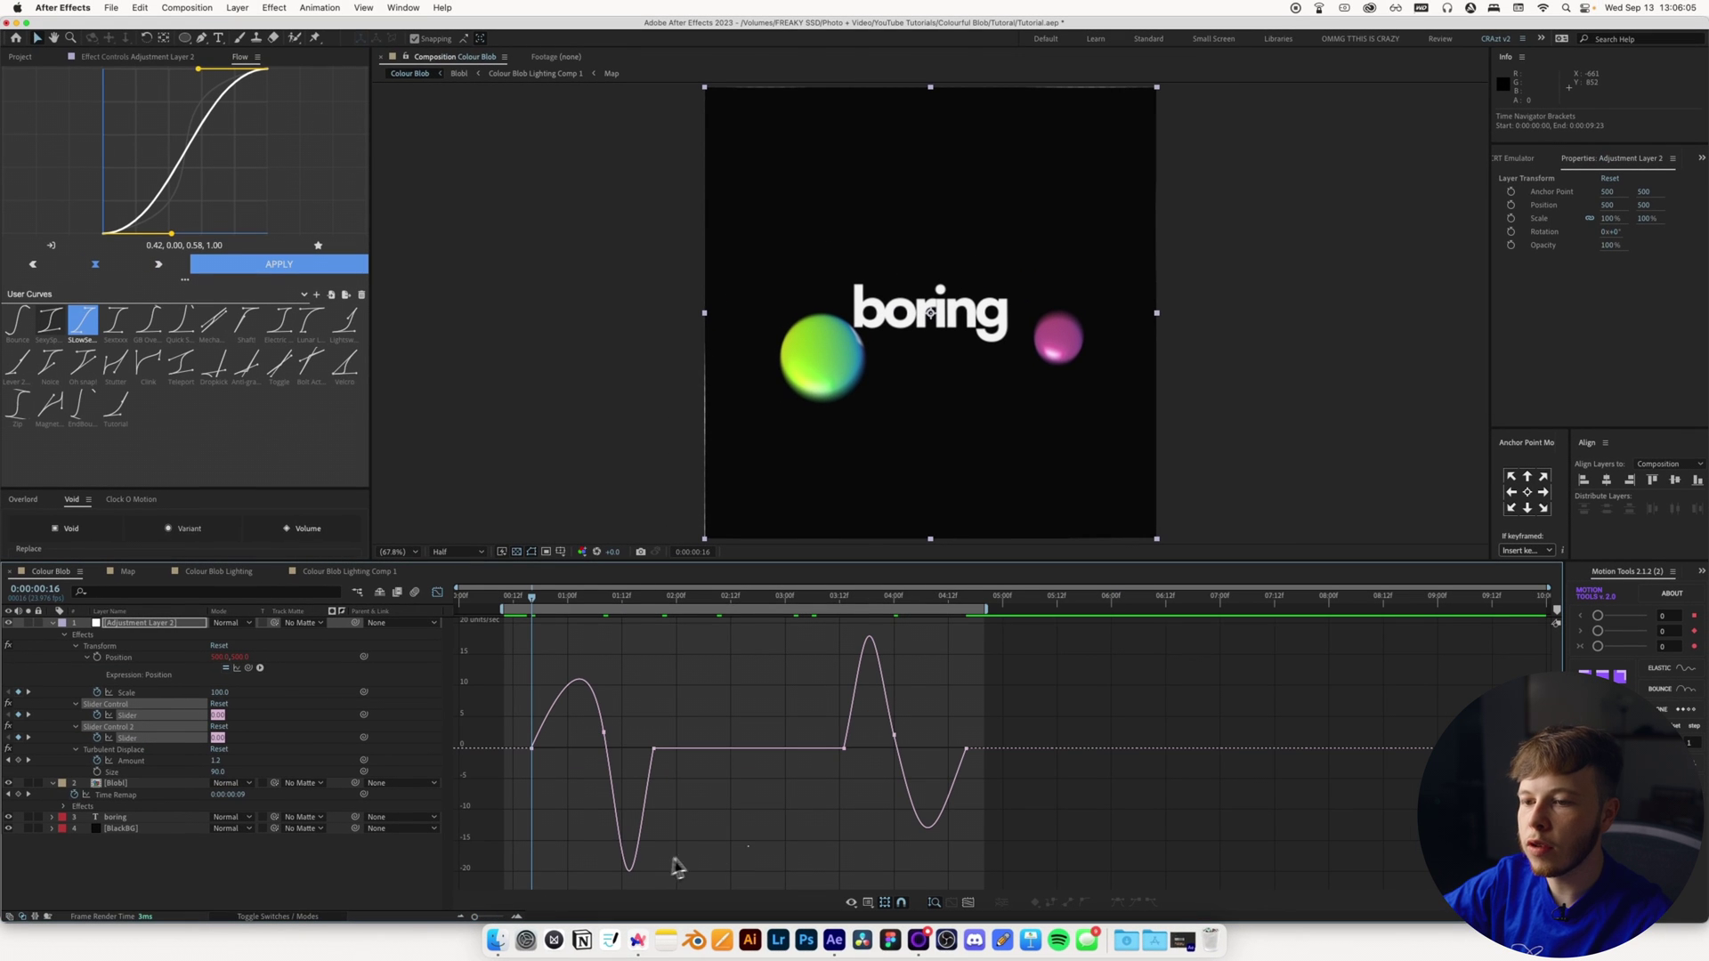
key(space)
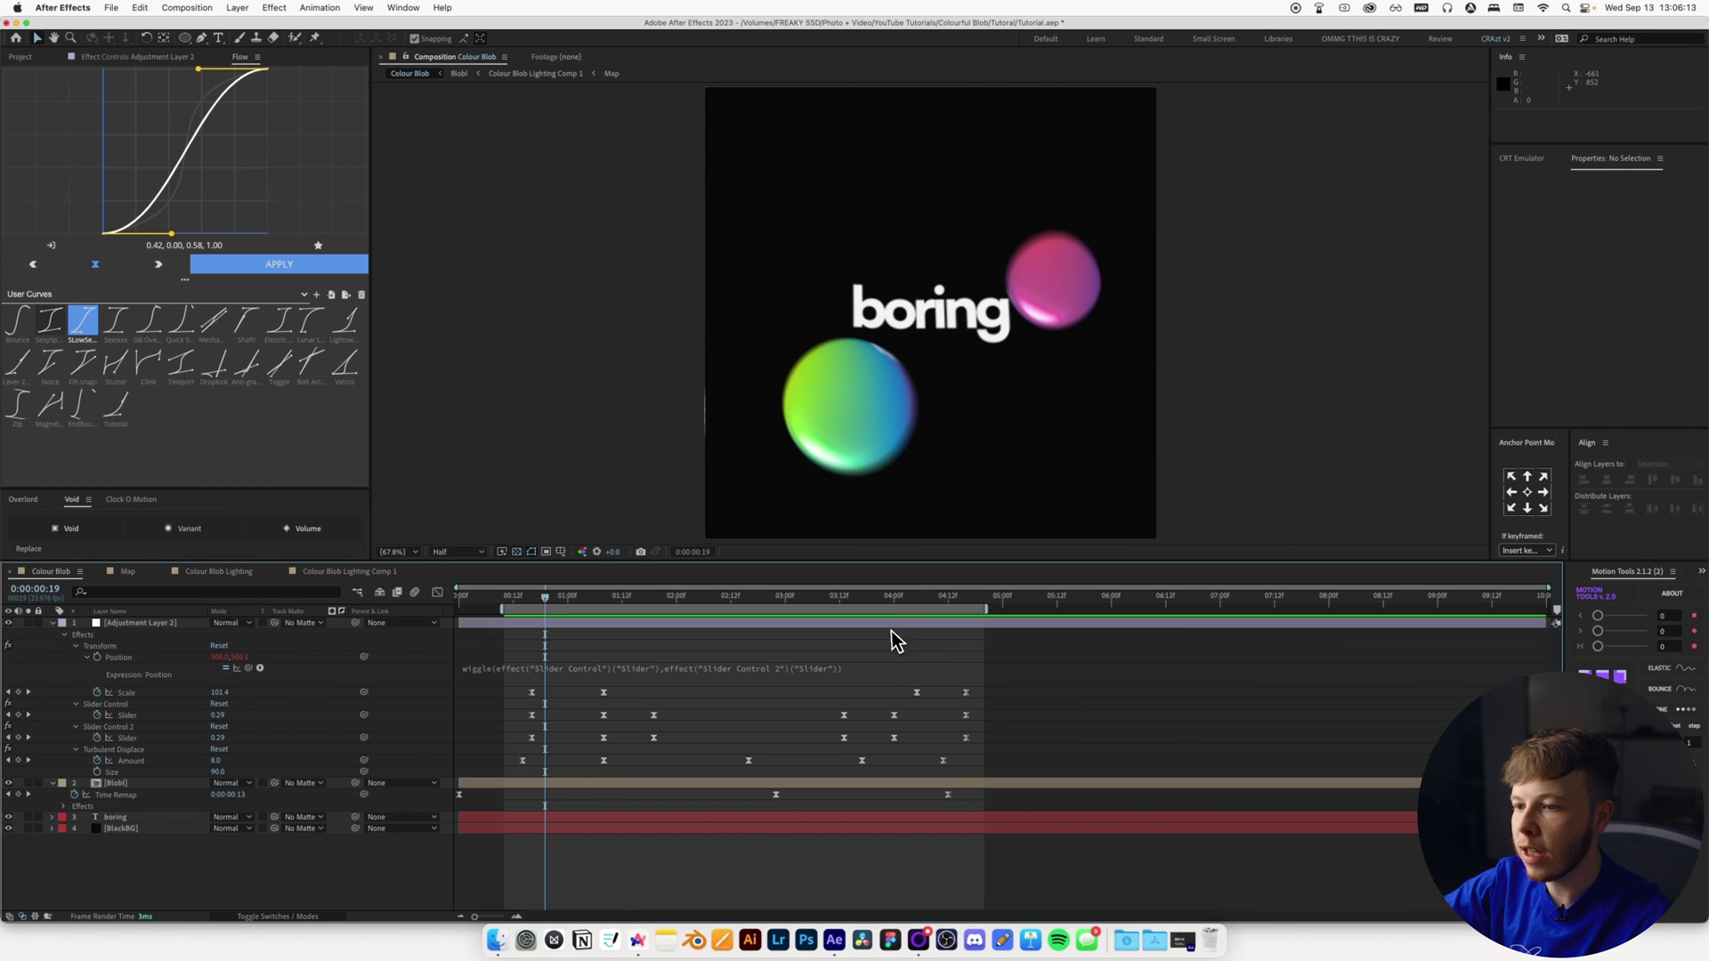
Step: Move the third Scale keyframe of the Transform effect to about 0:00:04:01
mouse_move(895, 601)
mouse_down()
mouse_move(962, 602)
mouse_move(925, 602)
mouse_up()
click(841, 670)
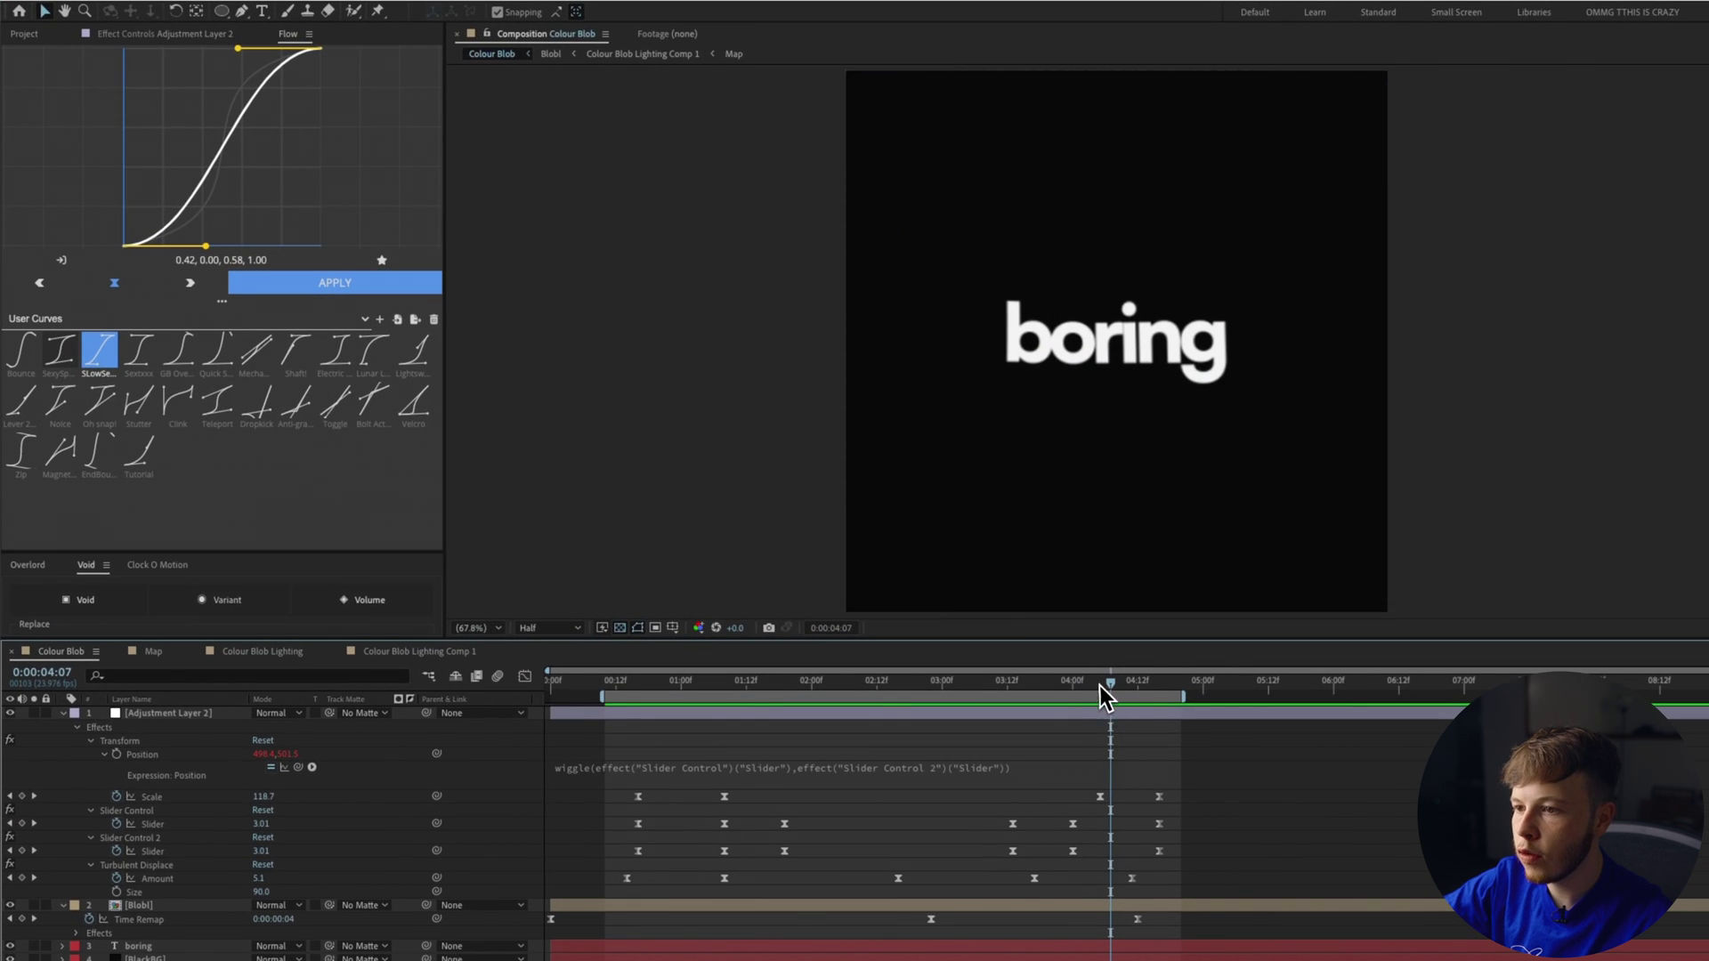
drag(1100, 795, 1078, 796)
shift+click(1158, 796)
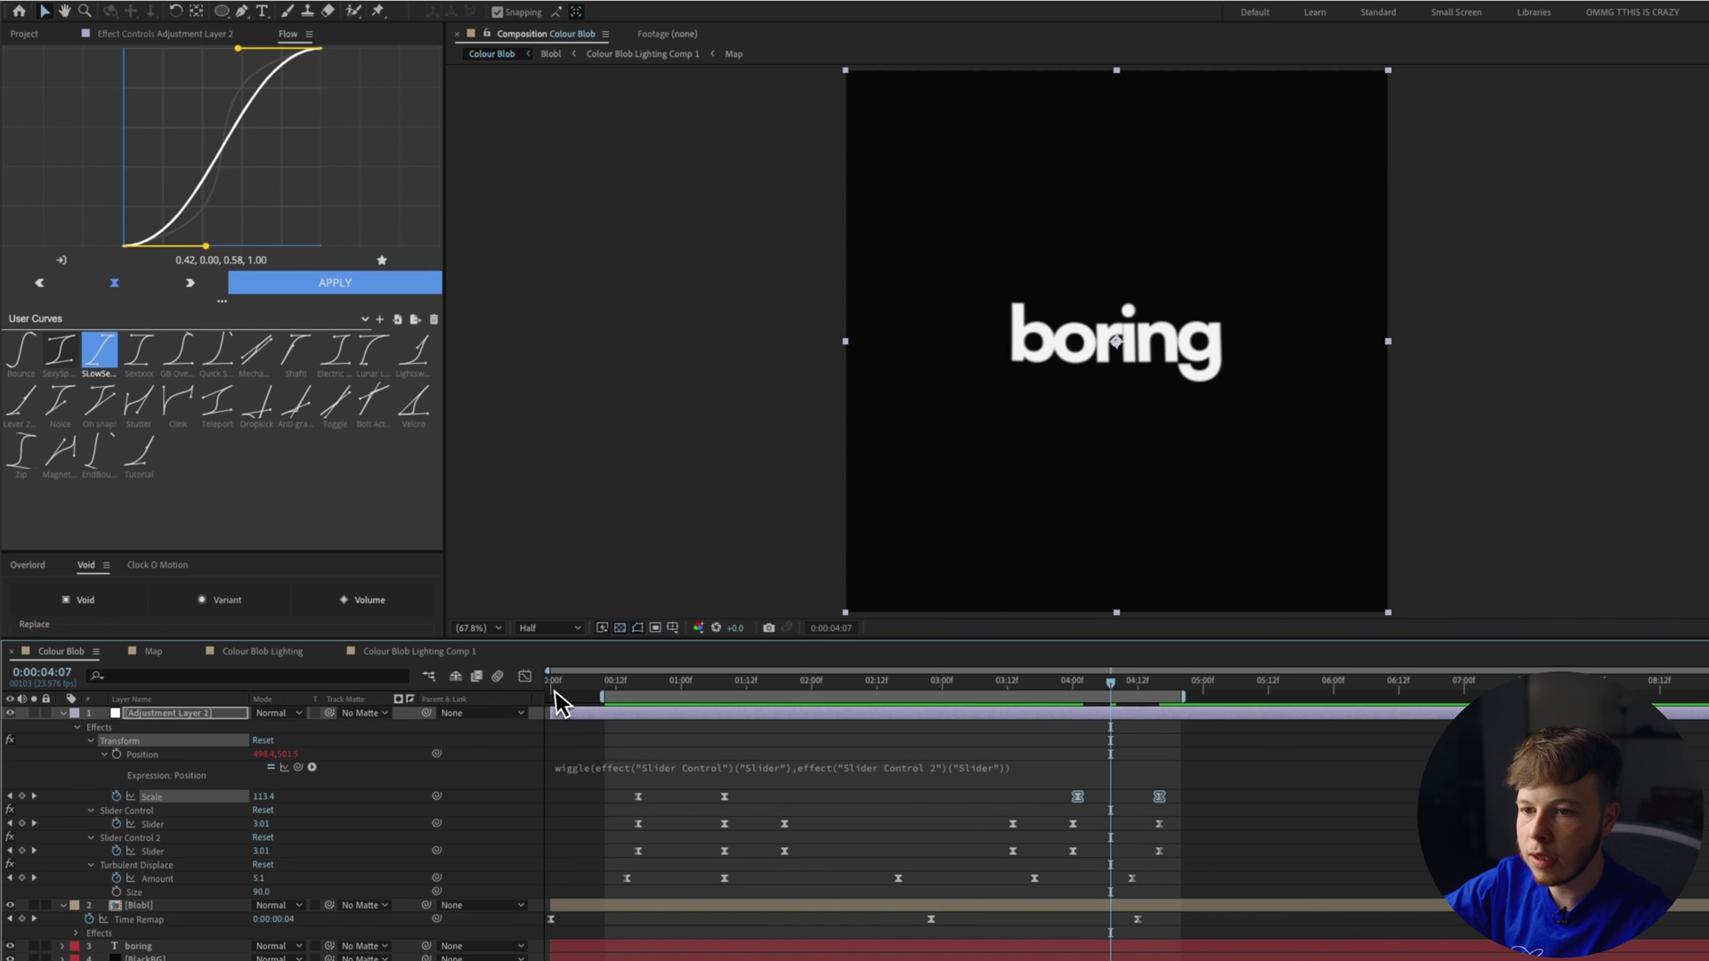
Step: Shorten the outgoing ease of the third Scale keyframe in the speed graph and preview from 0:00:03:17
key(shift+F3)
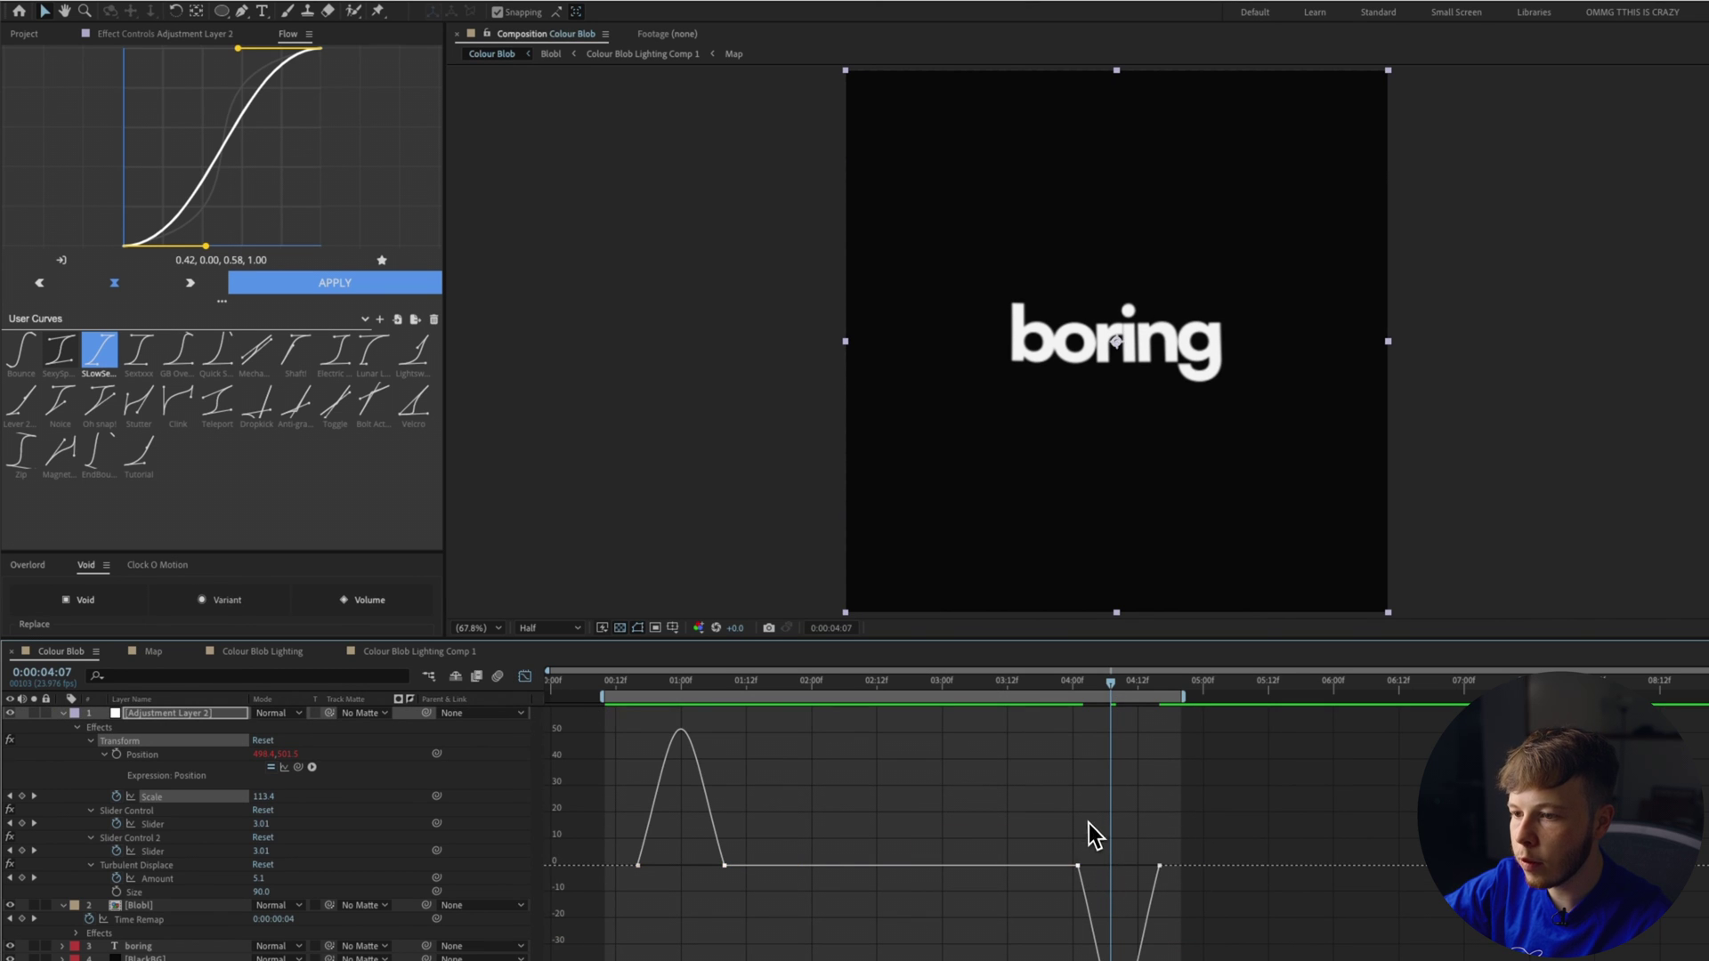
drag(1095, 865, 1087, 867)
click(1136, 782)
click(1034, 687)
key(space)
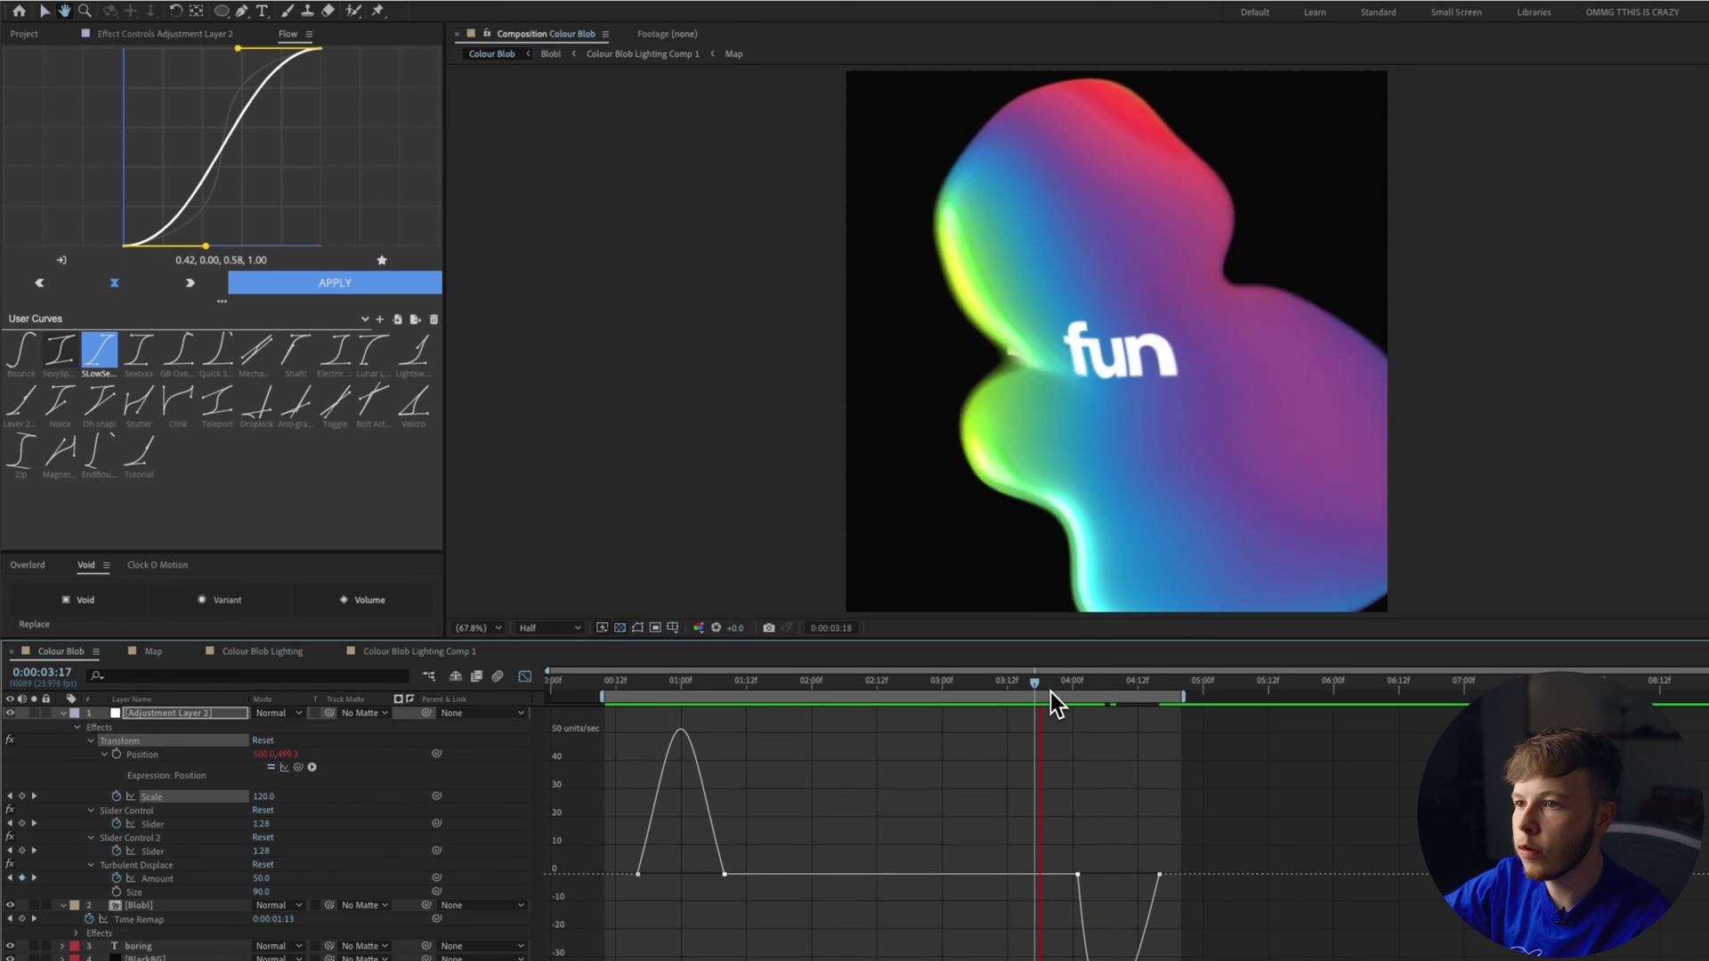
click(635, 686)
key(shift+F3)
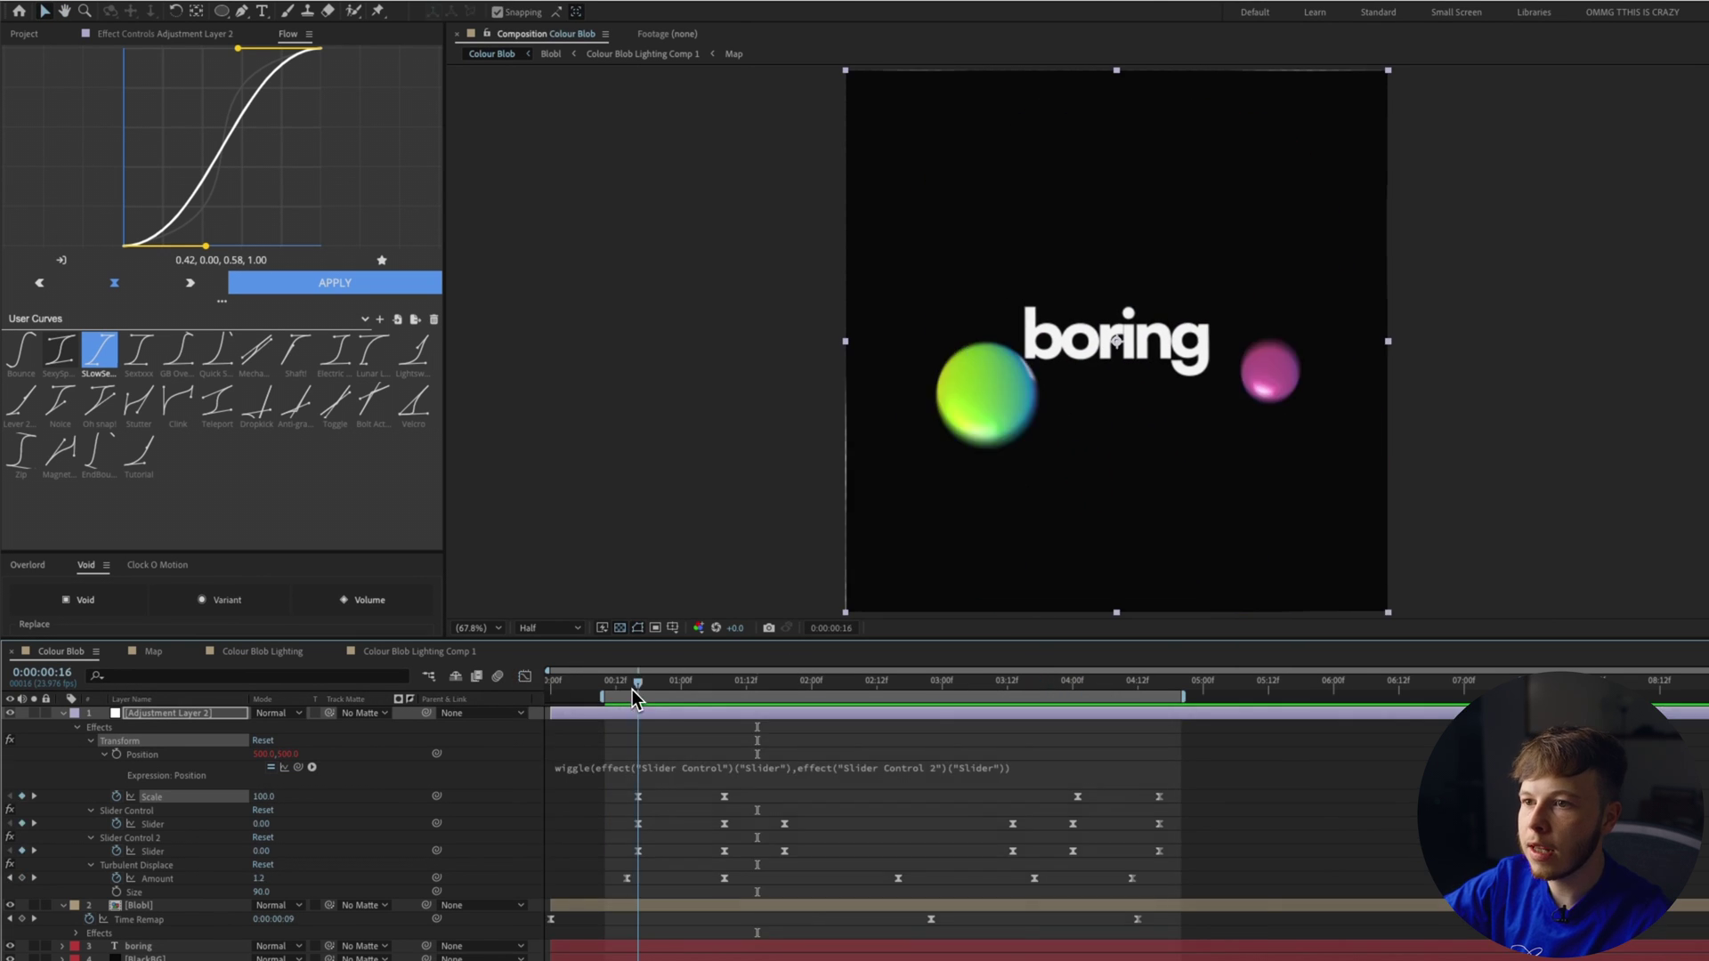
Step: Reorder the adjustment layer's effects so Turbulent Displace comes above Transform, and preview the animation
click(159, 905)
click(160, 713)
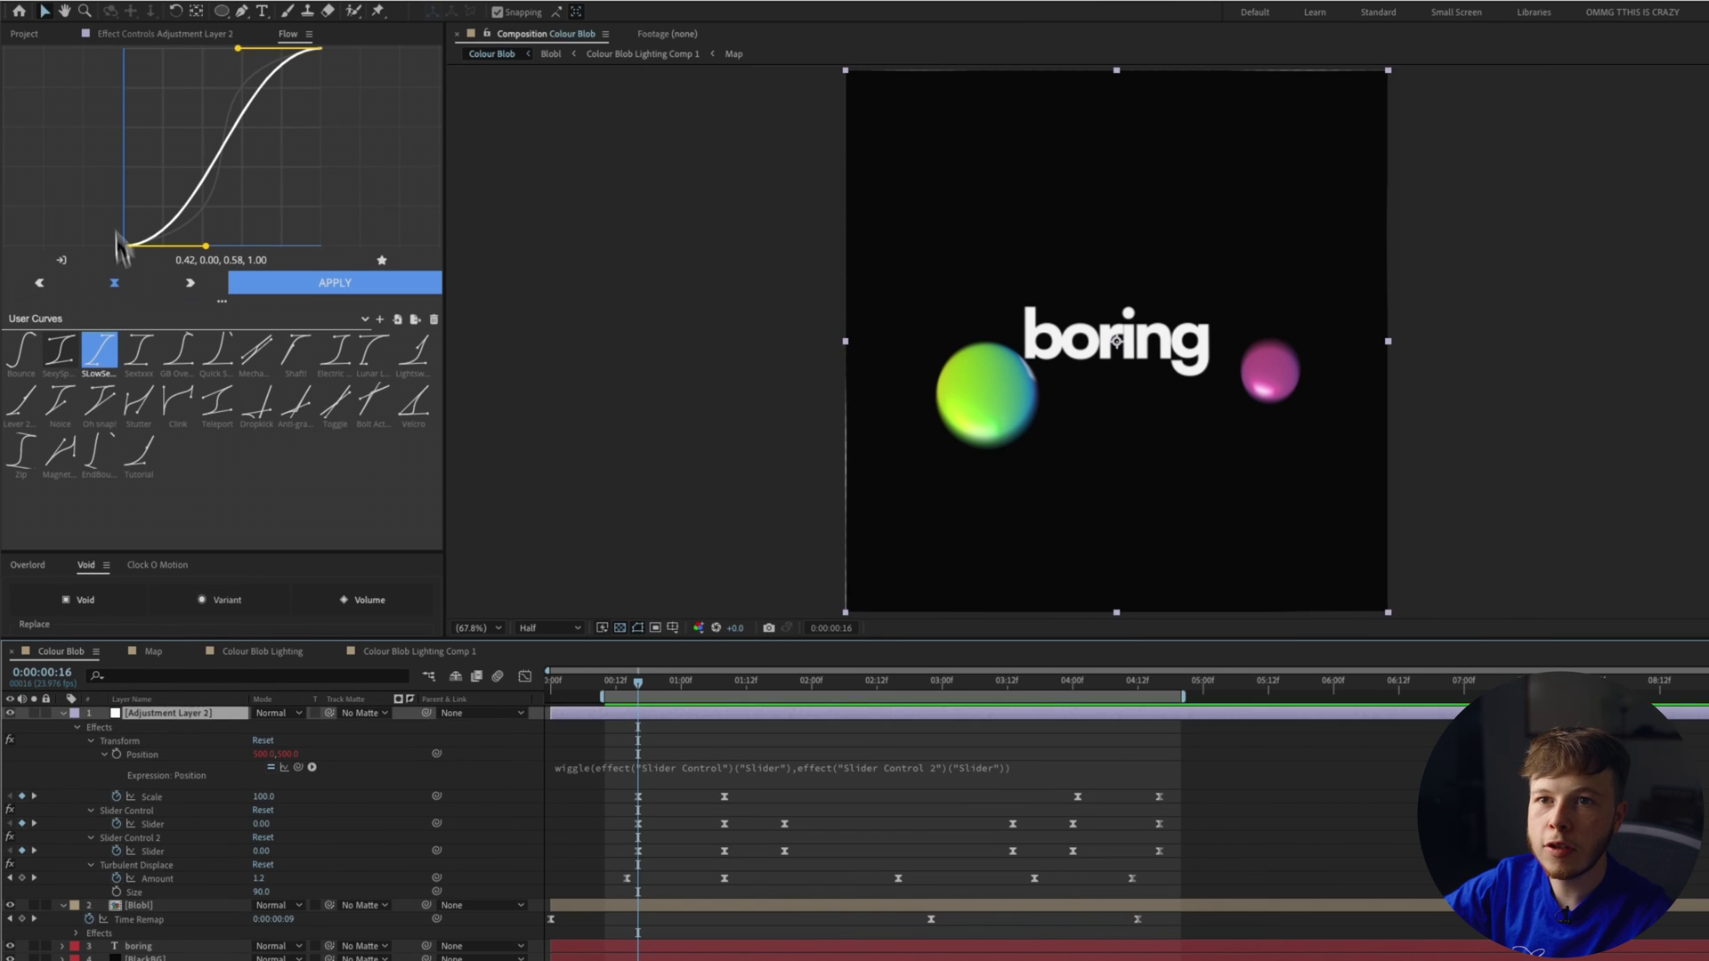
click(162, 35)
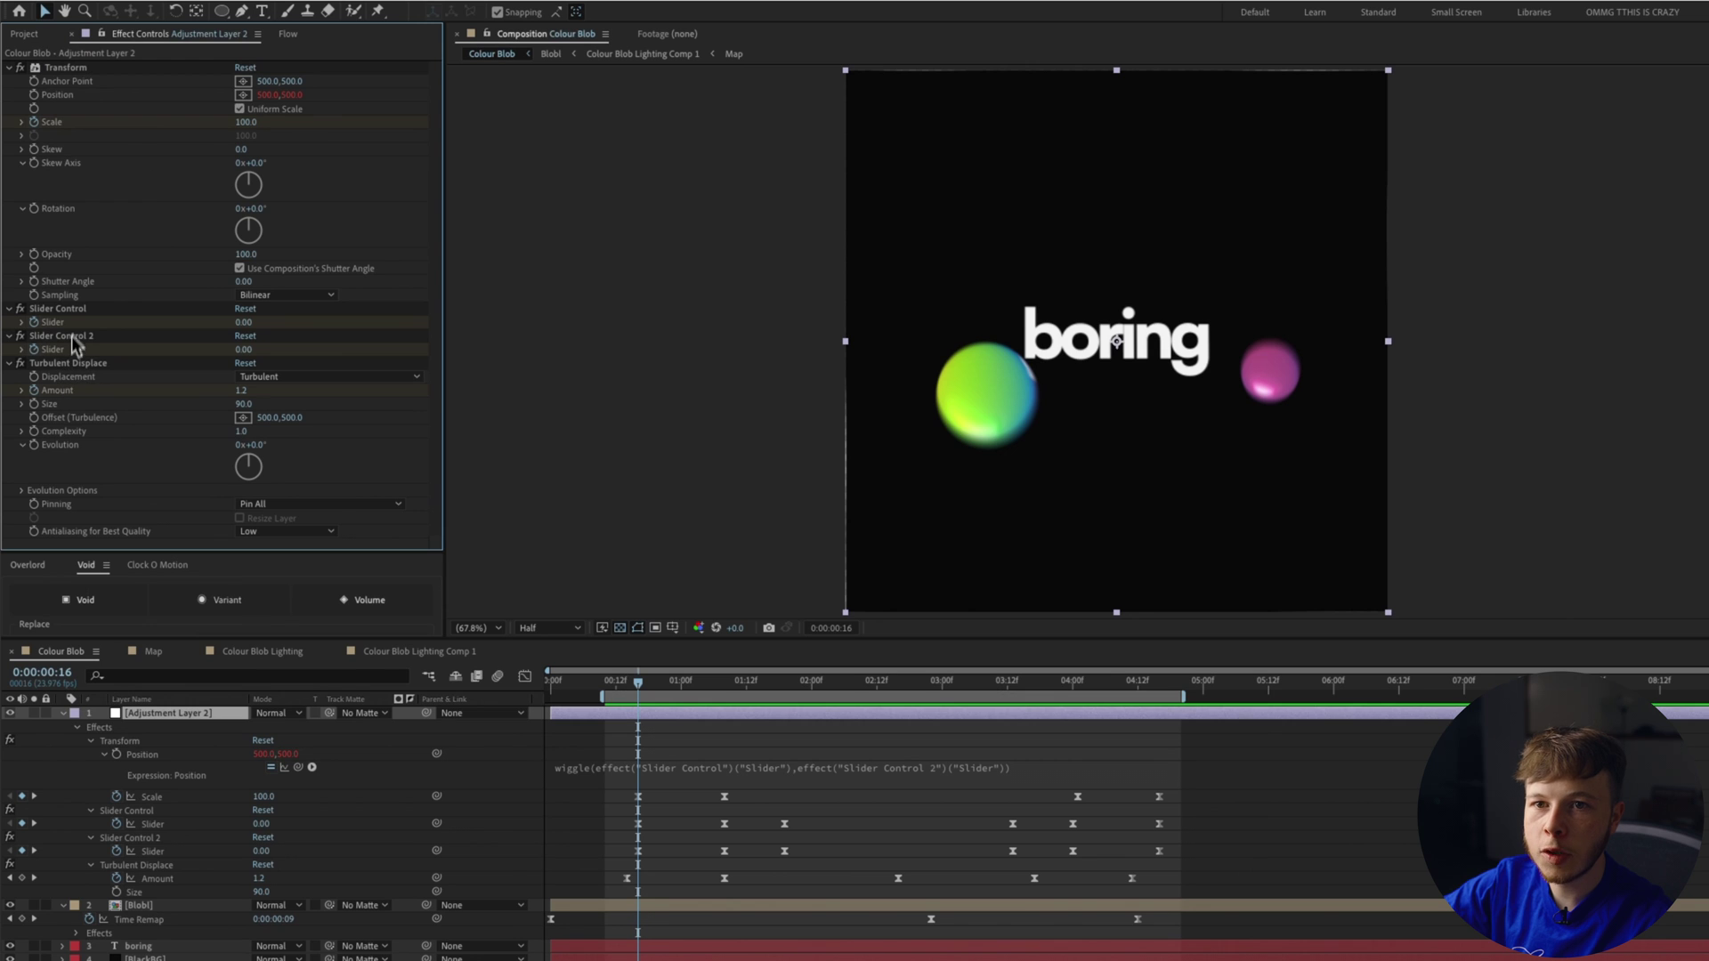
click(82, 364)
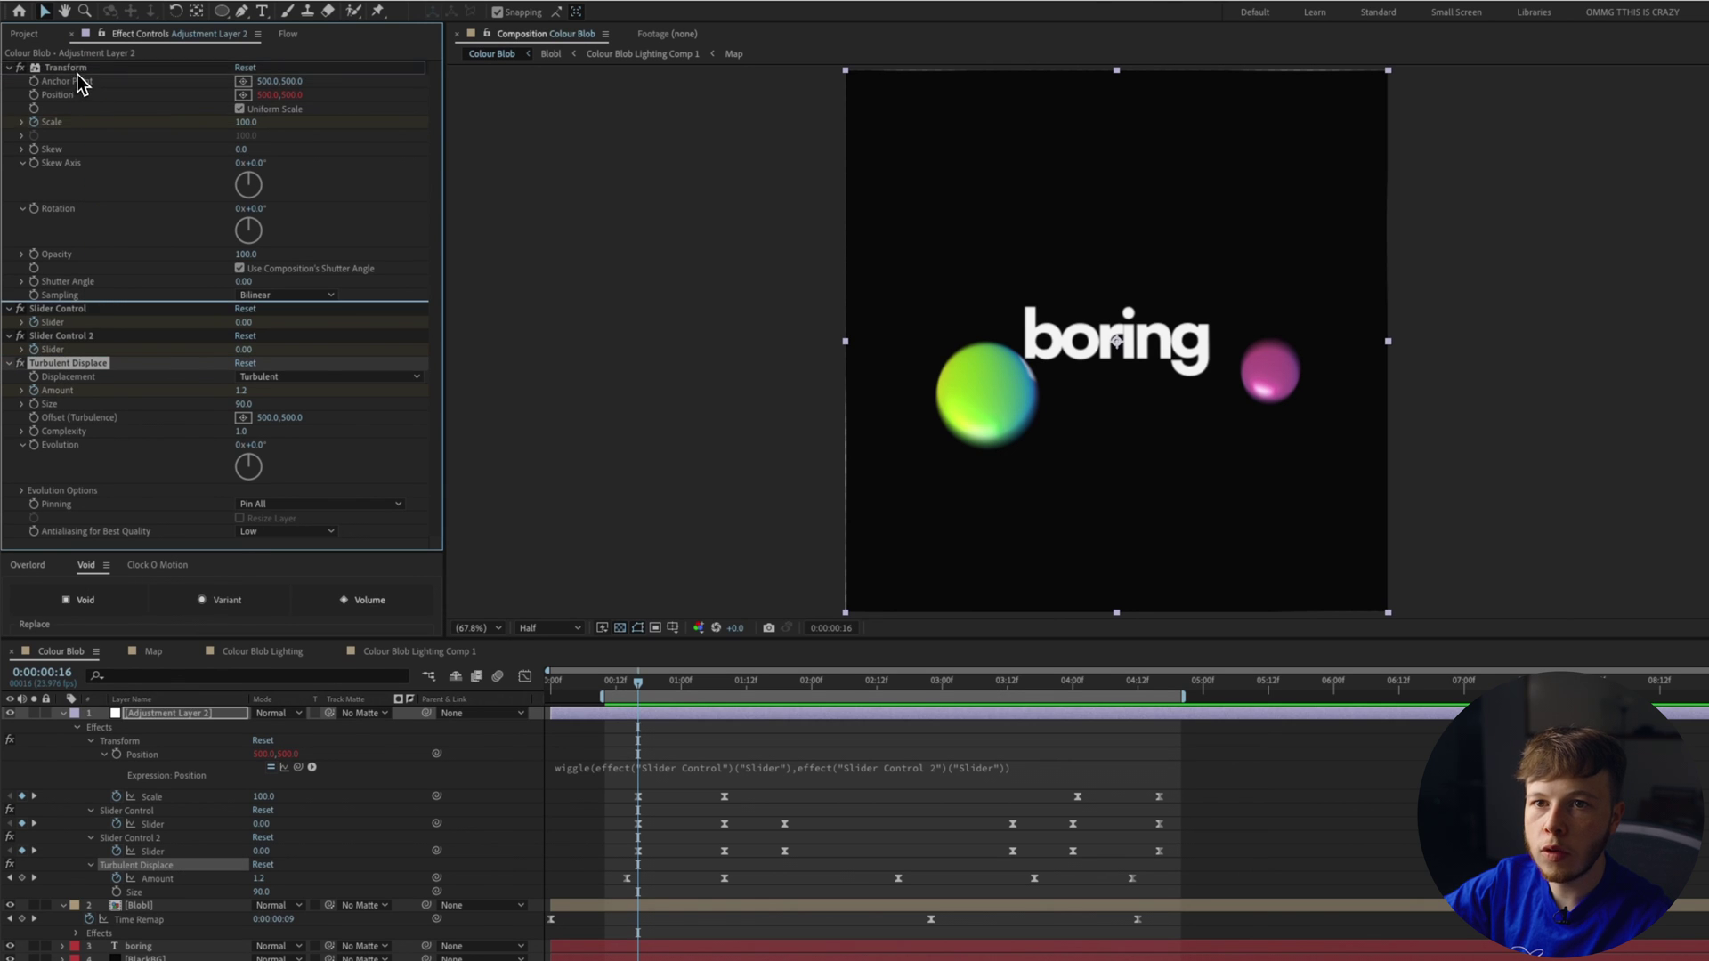
drag(82, 77, 78, 70)
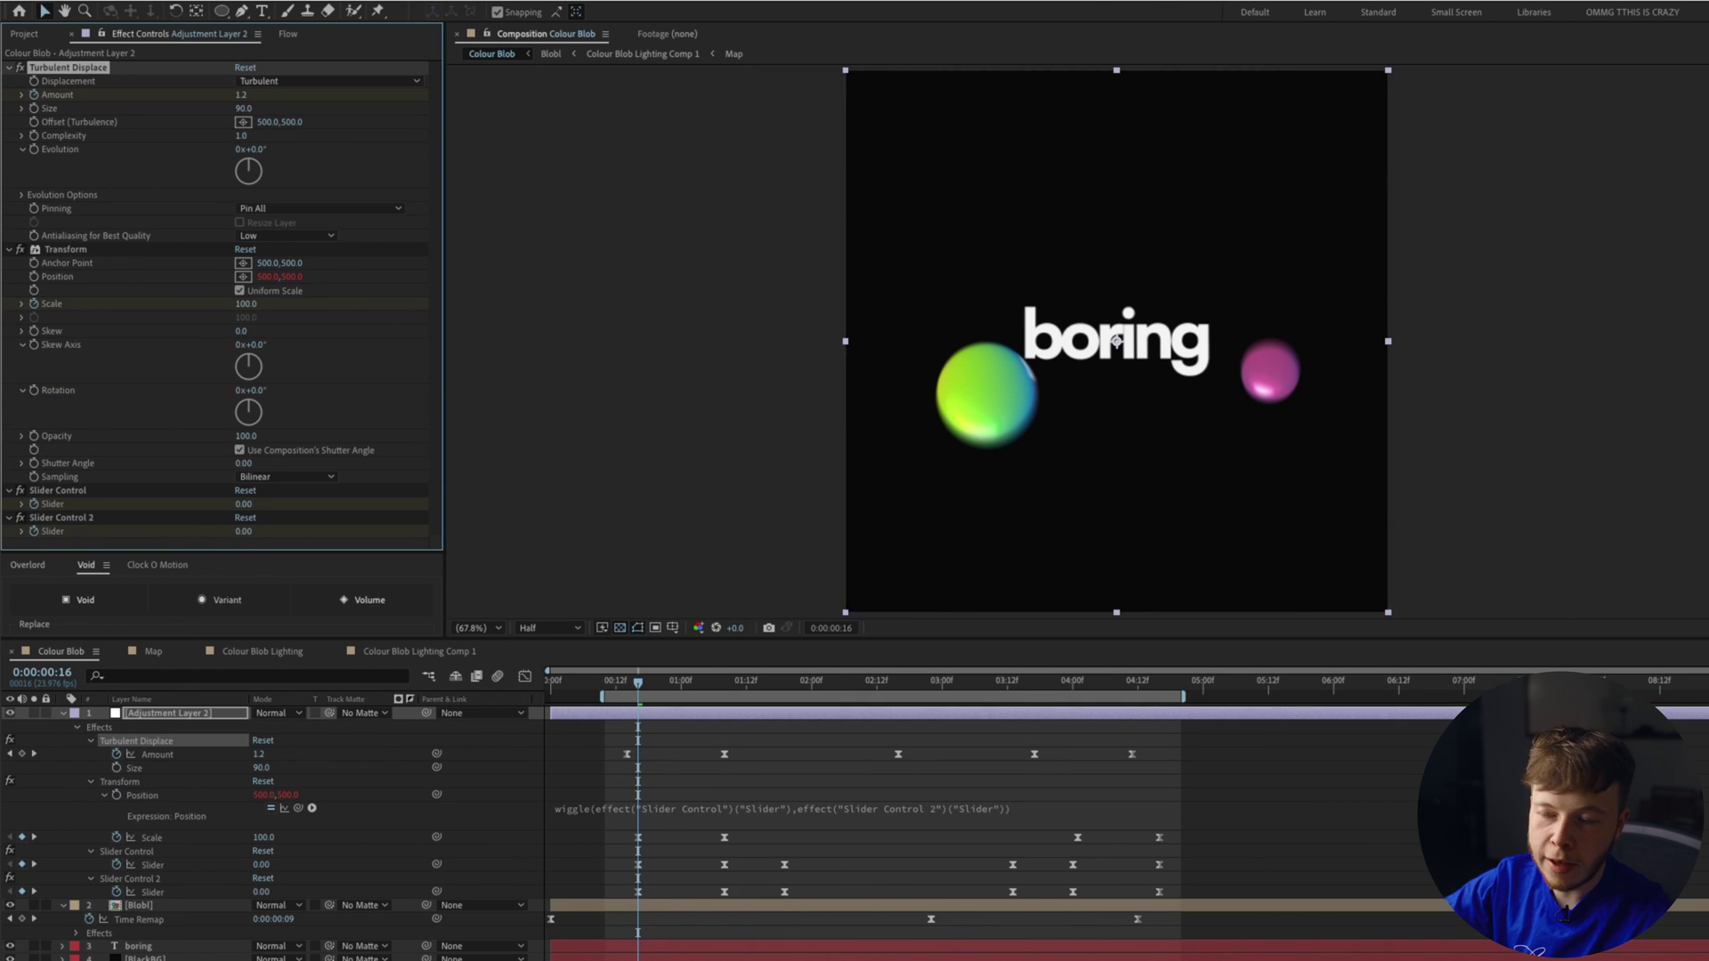
key(space)
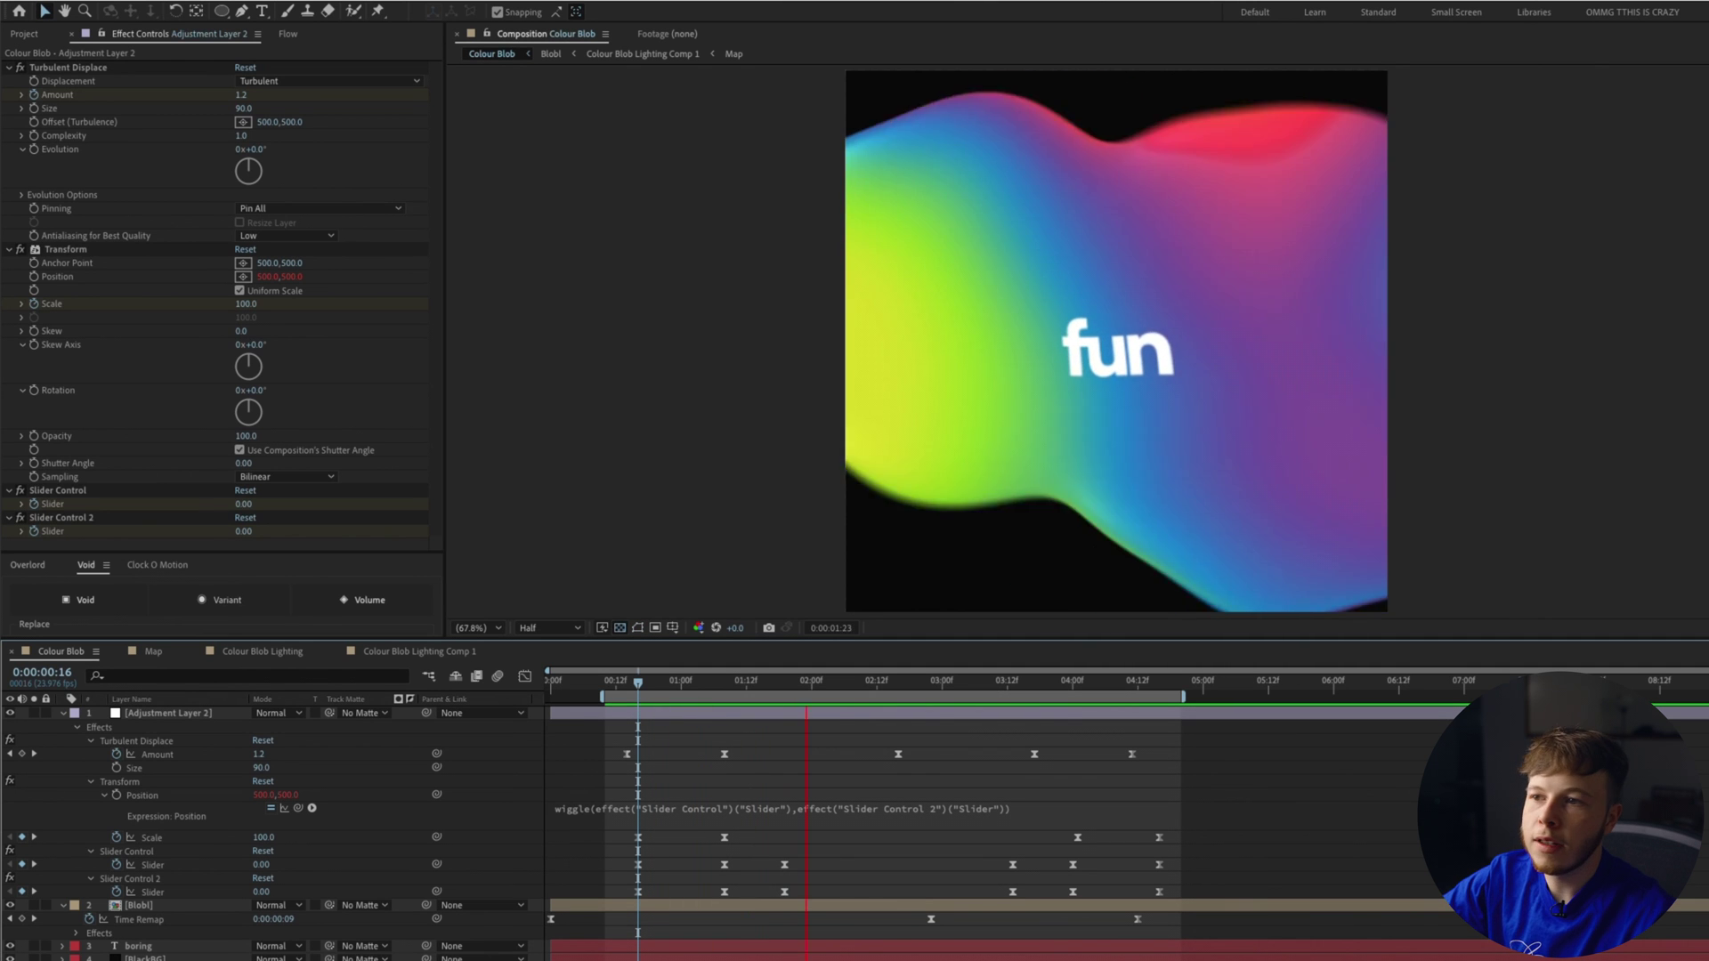